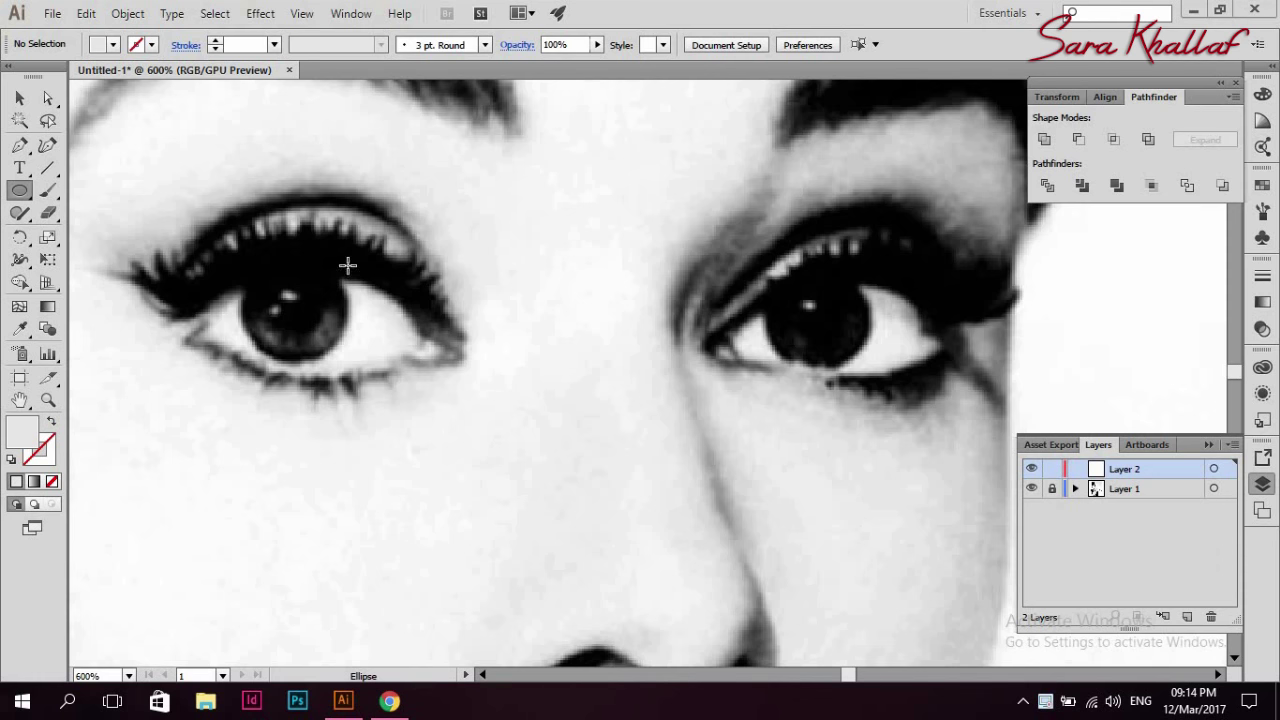
- Draw circles over both irises and fill them dark grey
{"action": "left_click_drag", "start_coordinate": [348, 265], "coordinate": [242, 365]}
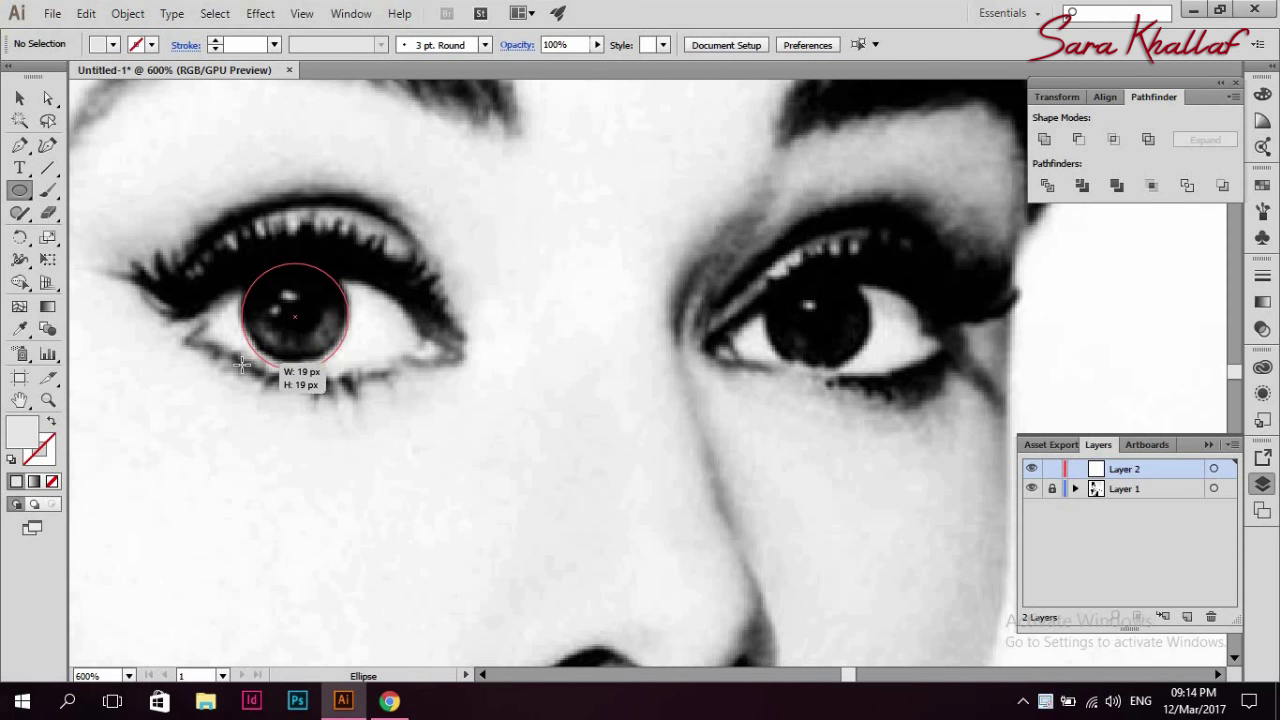
{"action": "key", "text": "v"}
{"action": "key", "text": "slash"}
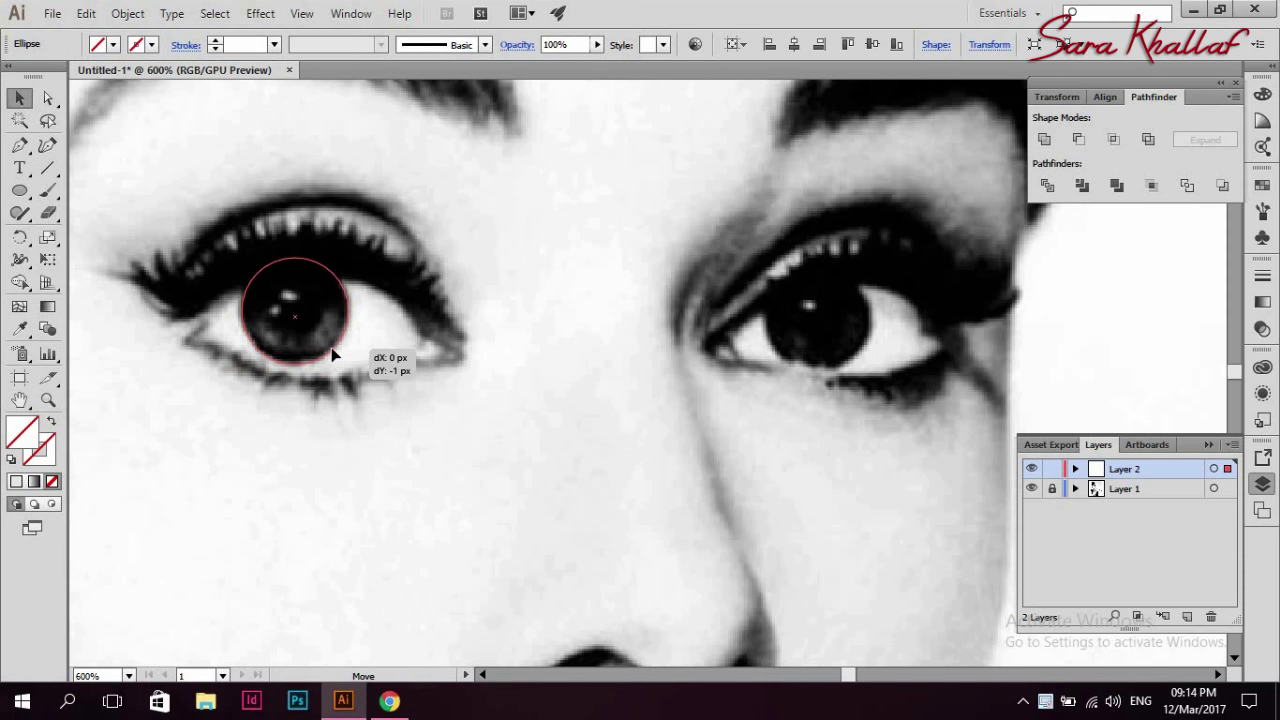
{"action": "left_click", "coordinate": [330, 480]}
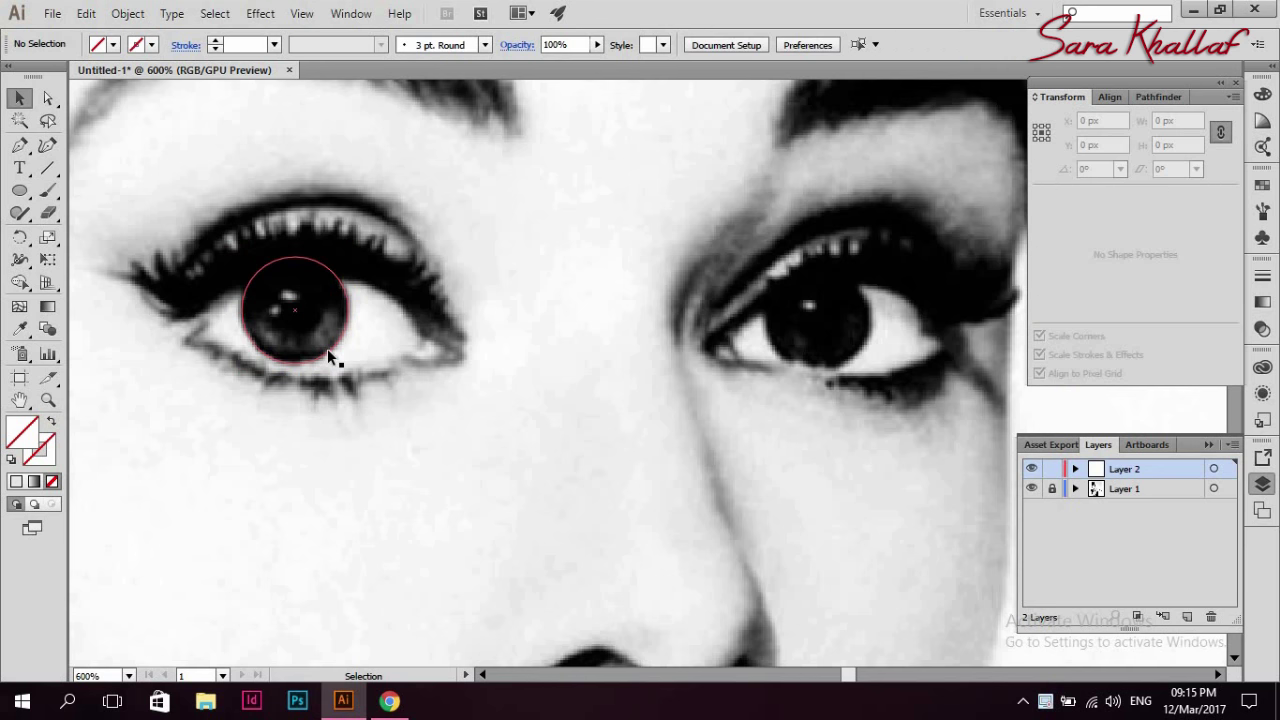
{"action": "left_click_drag", "start_coordinate": [324, 357], "coordinate": [847, 366]}
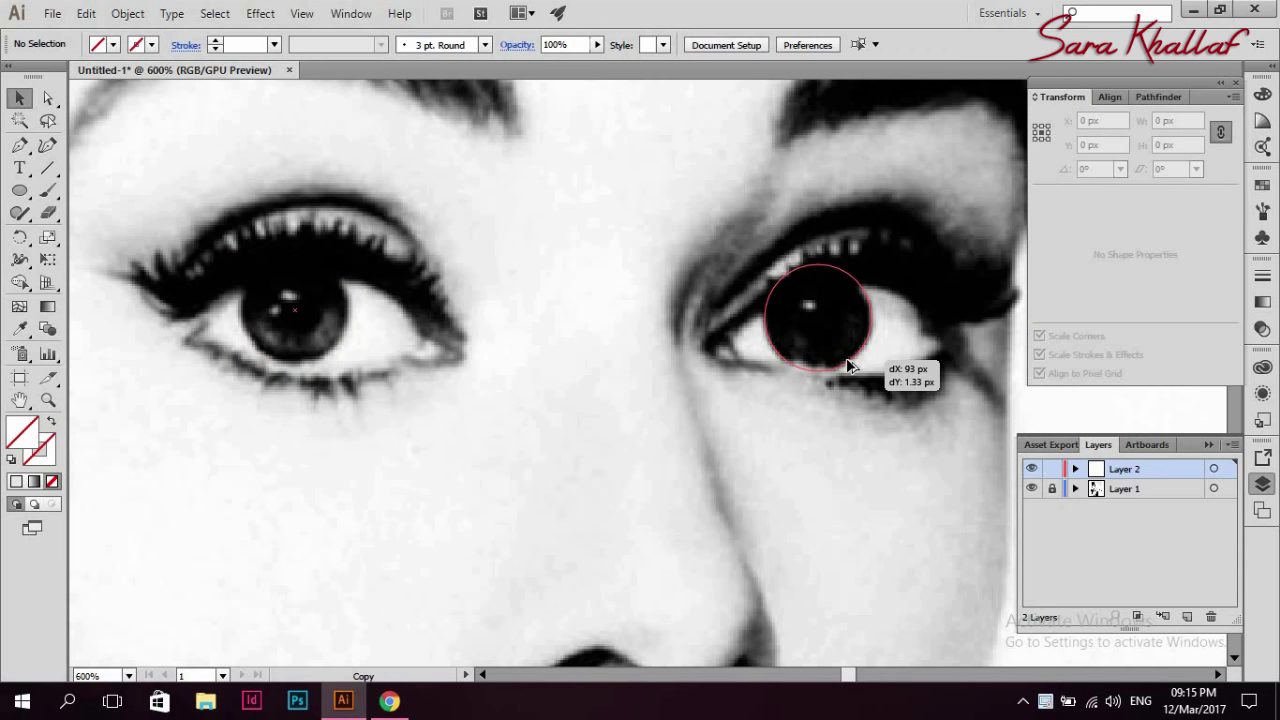
{"action": "scroll", "coordinate": [826, 466], "scroll_direction": "left", "scroll_amount": 2}
{"action": "left_click_drag", "start_coordinate": [1000, 240], "coordinate": [263, 429]}
{"action": "left_click", "coordinate": [112, 44]}
{"action": "left_click", "coordinate": [50, 131]}
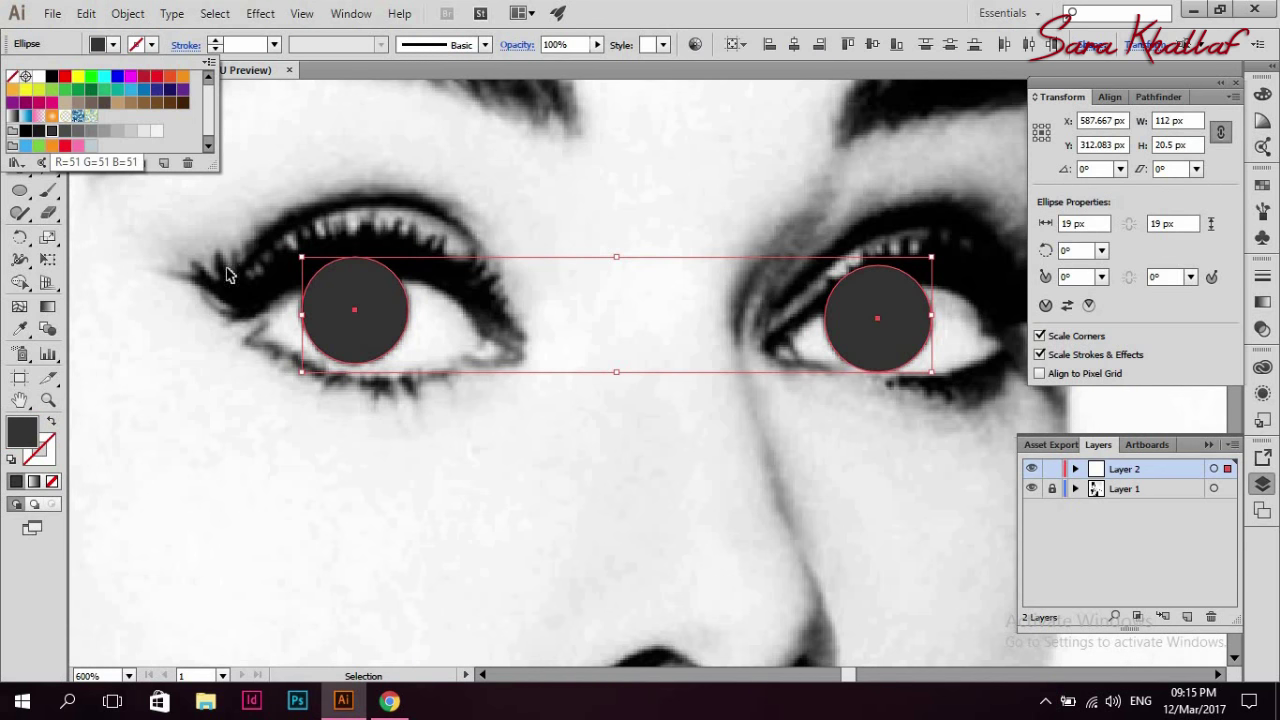
{"action": "scroll", "coordinate": [600, 400], "scroll_direction": "right", "scroll_amount": 2}
{"action": "left_click", "coordinate": [1187, 617]}
- On a new layer, draw round black pupils in both irises, hiding and locking the iris layer
{"action": "left_click", "coordinate": [1031, 488]}
{"action": "left_click", "coordinate": [1052, 488]}
{"action": "left_click", "coordinate": [19, 190]}
{"action": "left_click_drag", "start_coordinate": [287, 293], "coordinate": [251, 329]}
{"action": "key", "text": "ctrl+z"}
{"action": "left_click_drag", "start_coordinate": [289, 290], "coordinate": [252, 335]}
{"action": "left_click", "coordinate": [112, 44]}
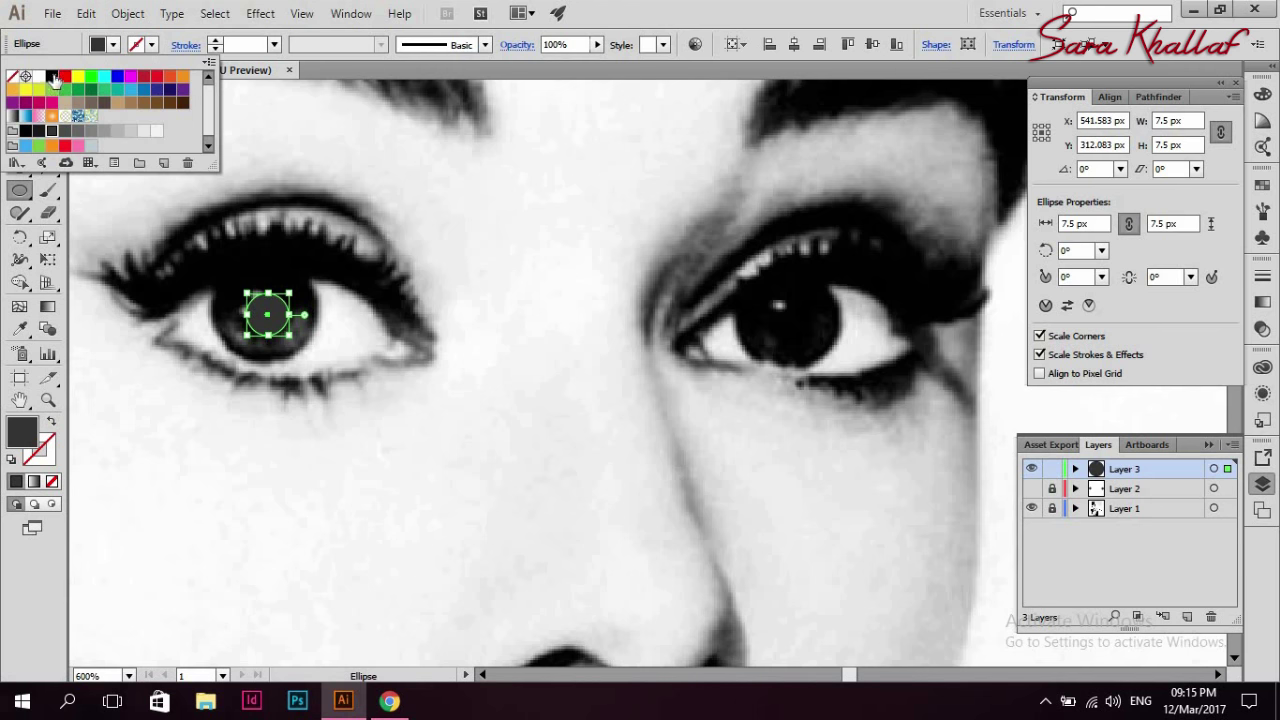
{"action": "left_click", "coordinate": [60, 80]}
{"action": "key", "text": "v"}
{"action": "left_click", "coordinate": [294, 345]}
{"action": "key", "text": "l"}
{"action": "left_click_drag", "start_coordinate": [777, 294], "coordinate": [823, 337]}
- On another new layer, add white highlights to both eyes, hide that layer and add Layer 5
{"action": "left_click", "coordinate": [1187, 617]}
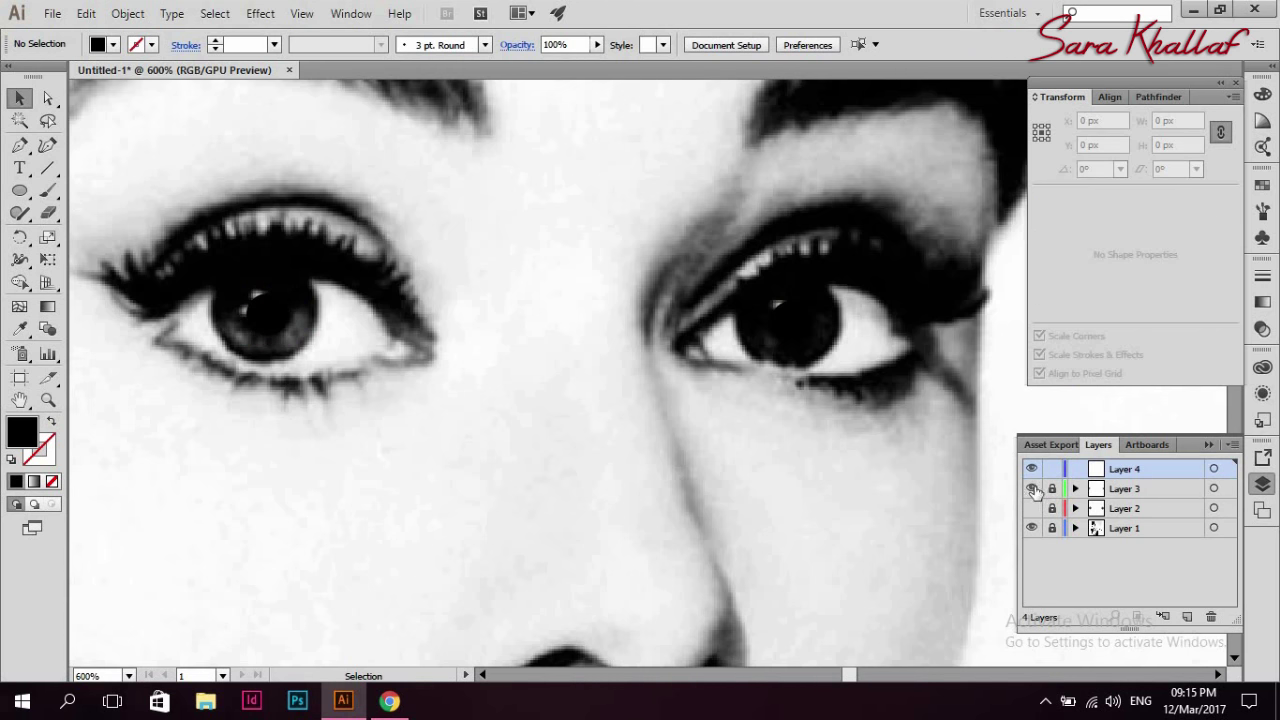
{"action": "key", "text": "l"}
{"action": "mouse_move", "coordinate": [268, 290]}
{"action": "left_mouse_down"}
{"action": "mouse_move", "coordinate": [240, 316]}
{"action": "mouse_move", "coordinate": [272, 287]}
{"action": "left_mouse_up"}
{"action": "left_click", "coordinate": [206, 286], "text": "ctrl"}
{"action": "key", "text": "v"}
{"action": "left_click", "coordinate": [113, 45]}
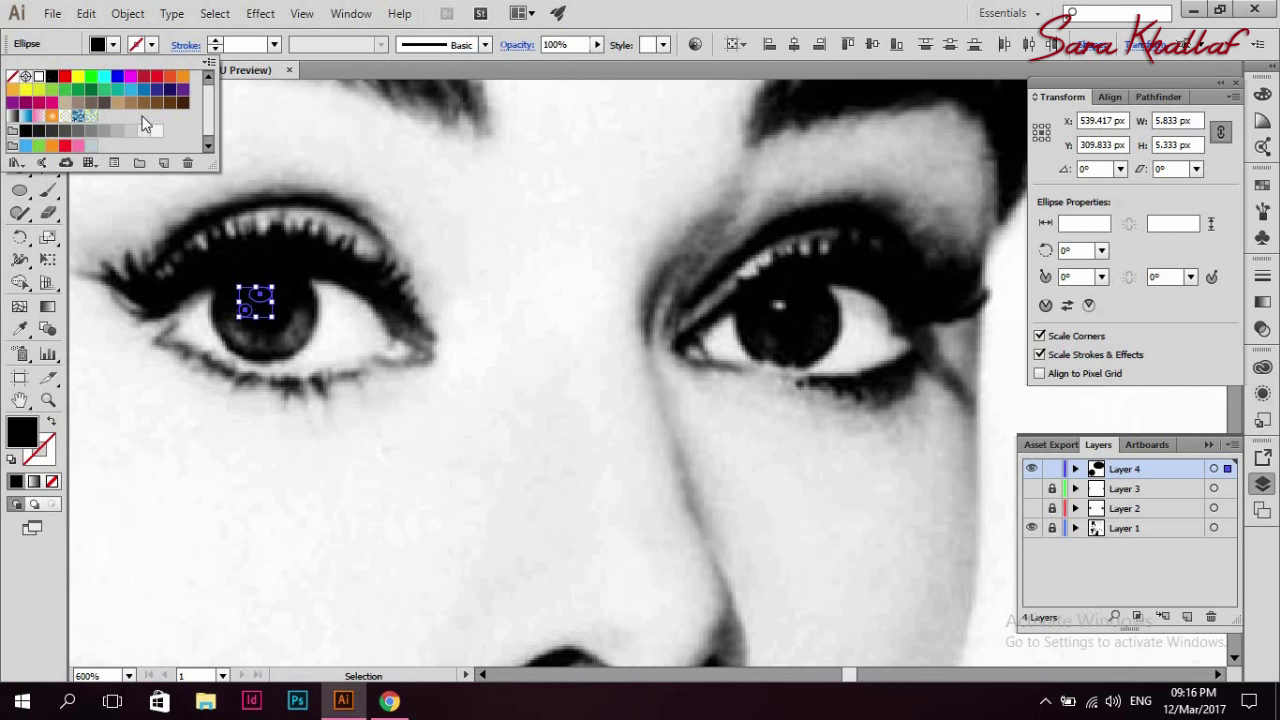
{"action": "left_click", "coordinate": [38, 77]}
{"action": "mouse_move", "coordinate": [253, 305]}
{"action": "left_mouse_down"}
{"action": "mouse_move", "coordinate": [783, 312]}
{"action": "mouse_move", "coordinate": [772, 316]}
{"action": "left_mouse_up"}
{"action": "left_click", "coordinate": [791, 437]}
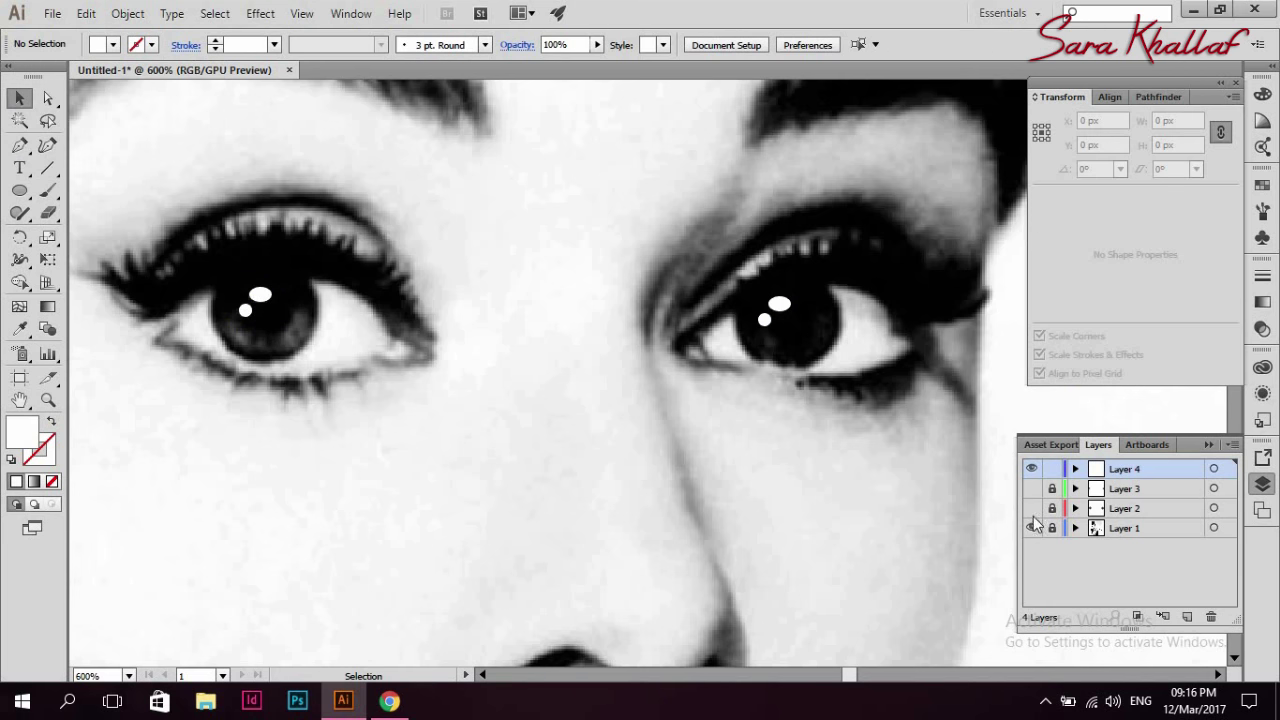
{"action": "left_click", "coordinate": [1031, 469]}
{"action": "left_click", "coordinate": [1187, 617]}
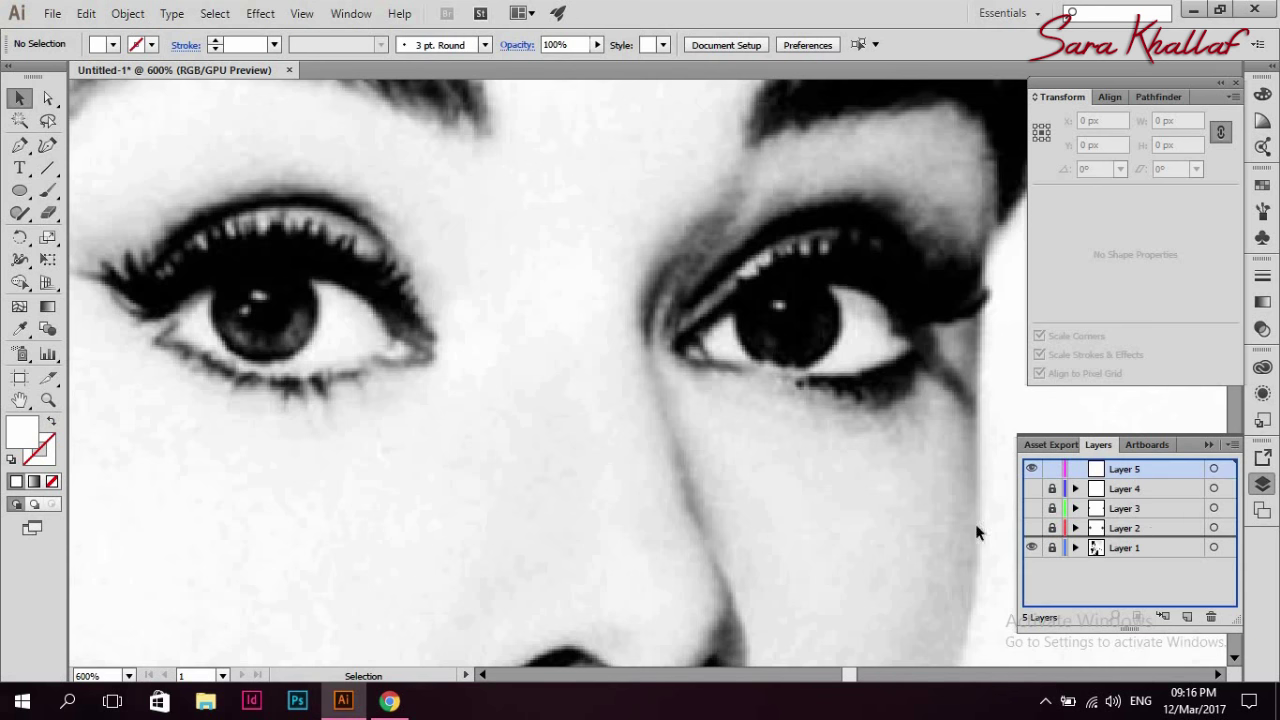
- Move Layer 5 just above the photo and trace the right eye's white with the Pen tool
{"action": "left_click_drag", "start_coordinate": [978, 533], "coordinate": [980, 535]}
{"action": "key", "text": "p"}
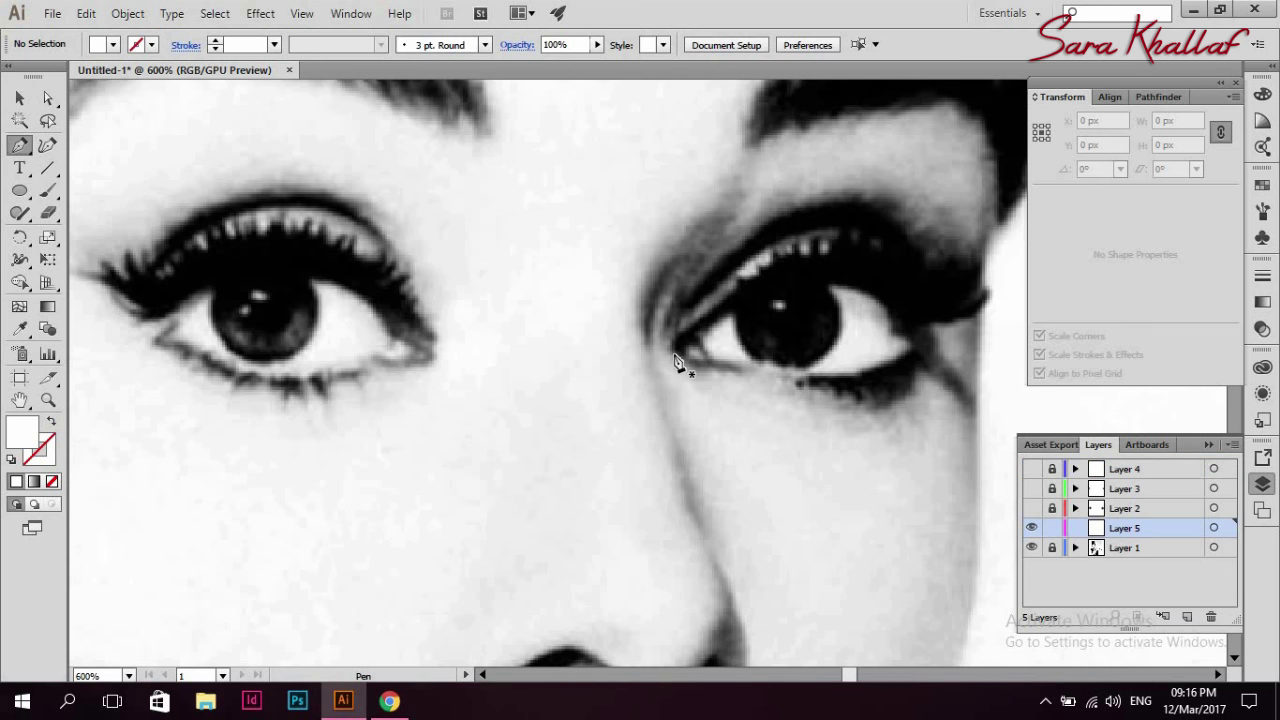
{"action": "left_click", "coordinate": [675, 356]}
{"action": "left_click_drag", "start_coordinate": [830, 286], "coordinate": [900, 345]}
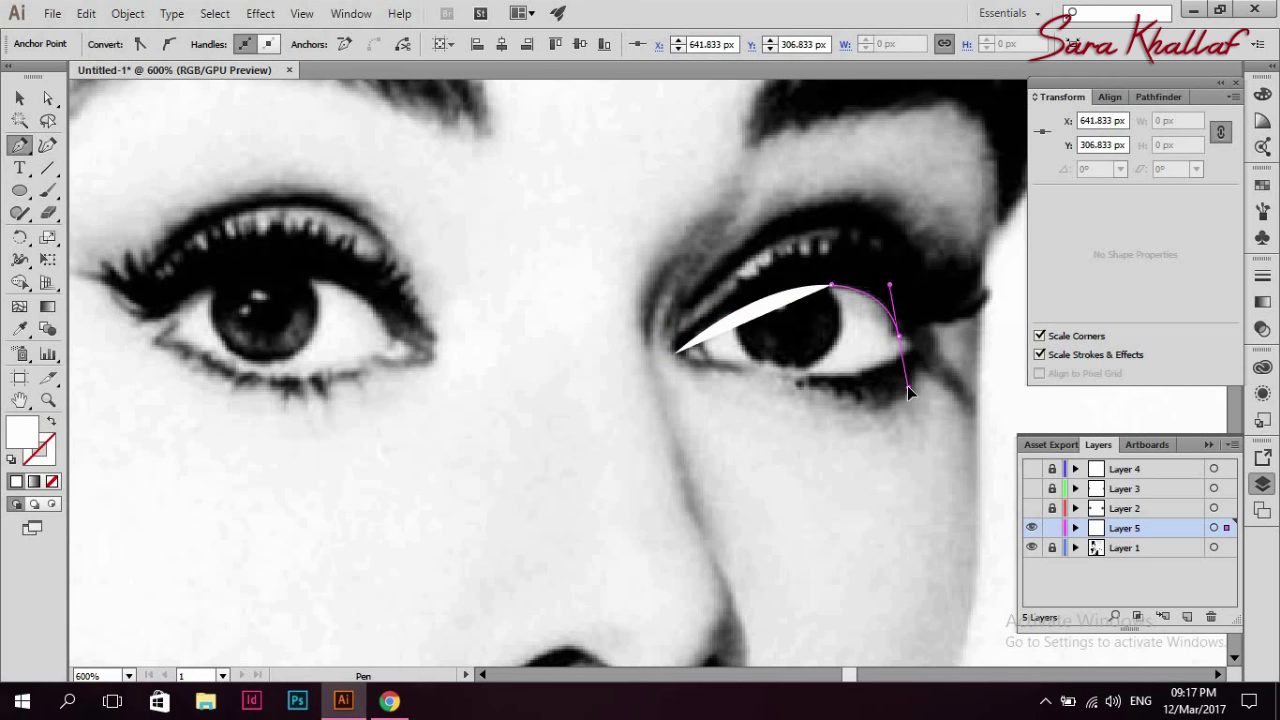
{"action": "mouse_move", "coordinate": [900, 337]}
{"action": "left_mouse_down"}
{"action": "mouse_move", "coordinate": [787, 377]}
{"action": "mouse_move", "coordinate": [748, 362]}
{"action": "mouse_move", "coordinate": [700, 368]}
{"action": "left_mouse_up"}
{"action": "key", "text": "/"}
{"action": "left_click", "coordinate": [667, 374], "text": "ctrl"}
{"action": "left_click_drag", "start_coordinate": [675, 352], "coordinate": [660, 342]}
{"action": "left_click", "coordinate": [480, 320], "text": "ctrl"}
- Refine the right eye outline's anchor points with Direct Selection
{"action": "left_click", "coordinate": [47, 97]}
{"action": "left_click", "coordinate": [686, 350]}
{"action": "left_click", "coordinate": [746, 372]}
{"action": "left_click", "coordinate": [702, 348]}
{"action": "left_click", "coordinate": [791, 385]}
{"action": "left_click", "coordinate": [791, 371]}
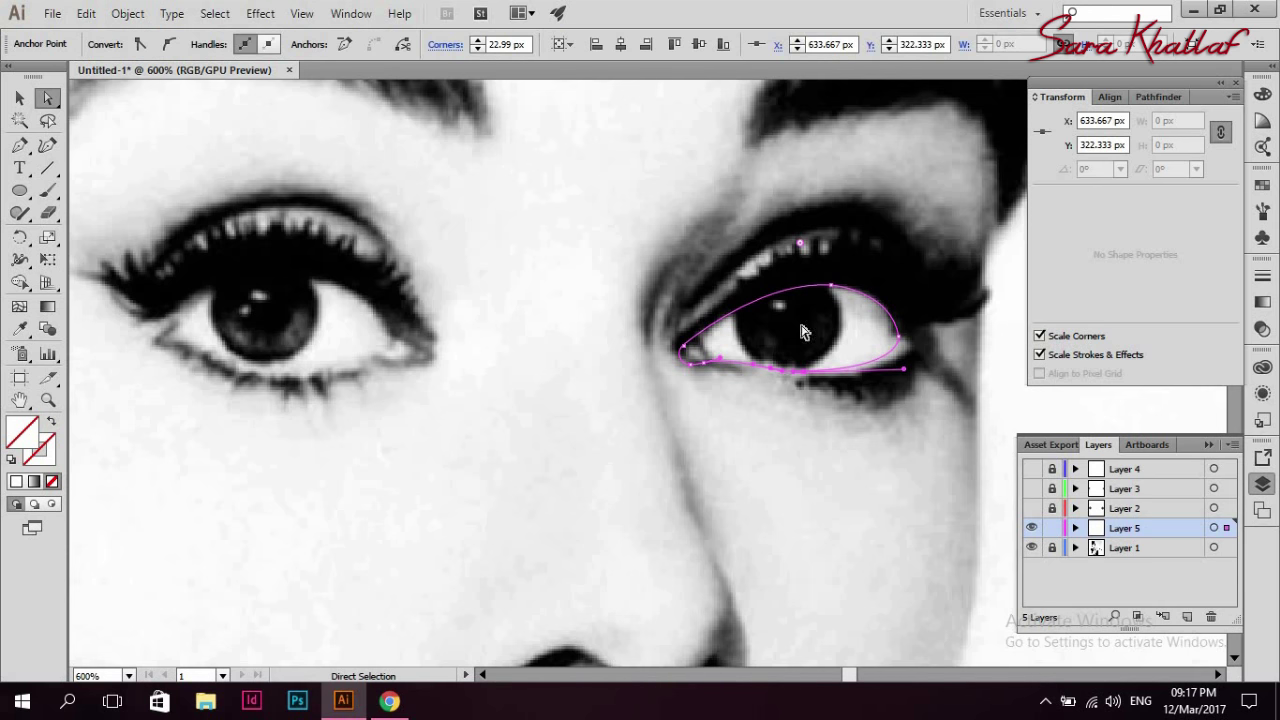
{"action": "left_click", "coordinate": [650, 498]}
- Trace the left eye's white with the Pen tool and pull a point down to fit the lower lid
{"action": "key", "text": "p"}
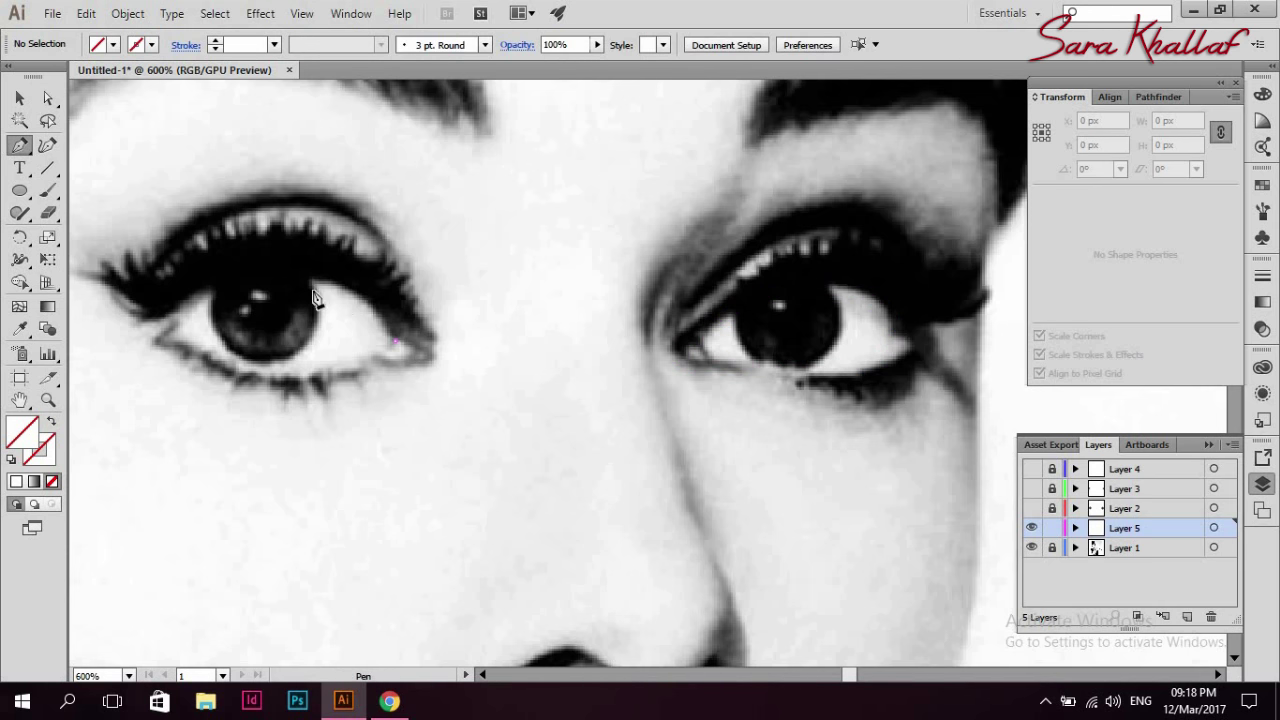
{"action": "left_click", "coordinate": [270, 277]}
{"action": "left_click", "coordinate": [203, 290]}
{"action": "left_click_drag", "start_coordinate": [270, 365], "coordinate": [324, 369]}
{"action": "mouse_move", "coordinate": [395, 340]}
{"action": "left_mouse_down"}
{"action": "mouse_move", "coordinate": [365, 432]}
{"action": "mouse_move", "coordinate": [410, 357]}
{"action": "mouse_move", "coordinate": [440, 374]}
{"action": "mouse_move", "coordinate": [420, 352]}
{"action": "left_mouse_up"}
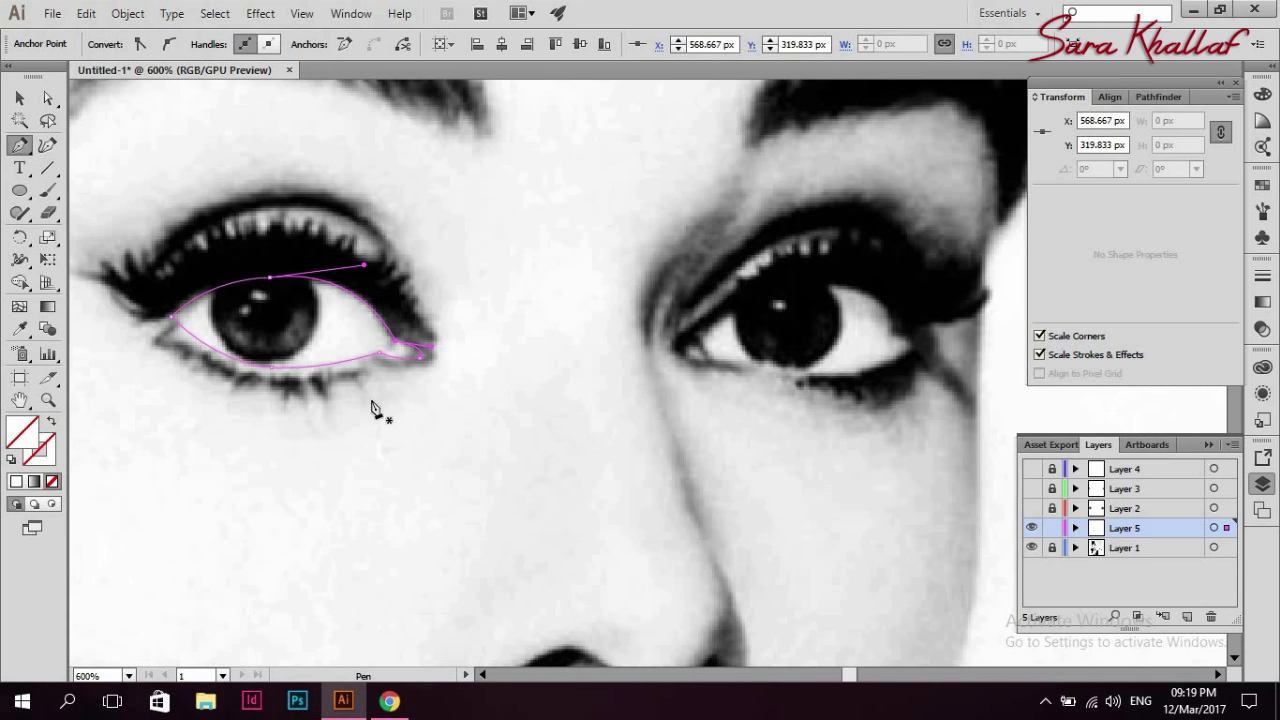
{"action": "left_click", "coordinate": [380, 395], "text": "ctrl"}
{"action": "left_click", "coordinate": [398, 348]}
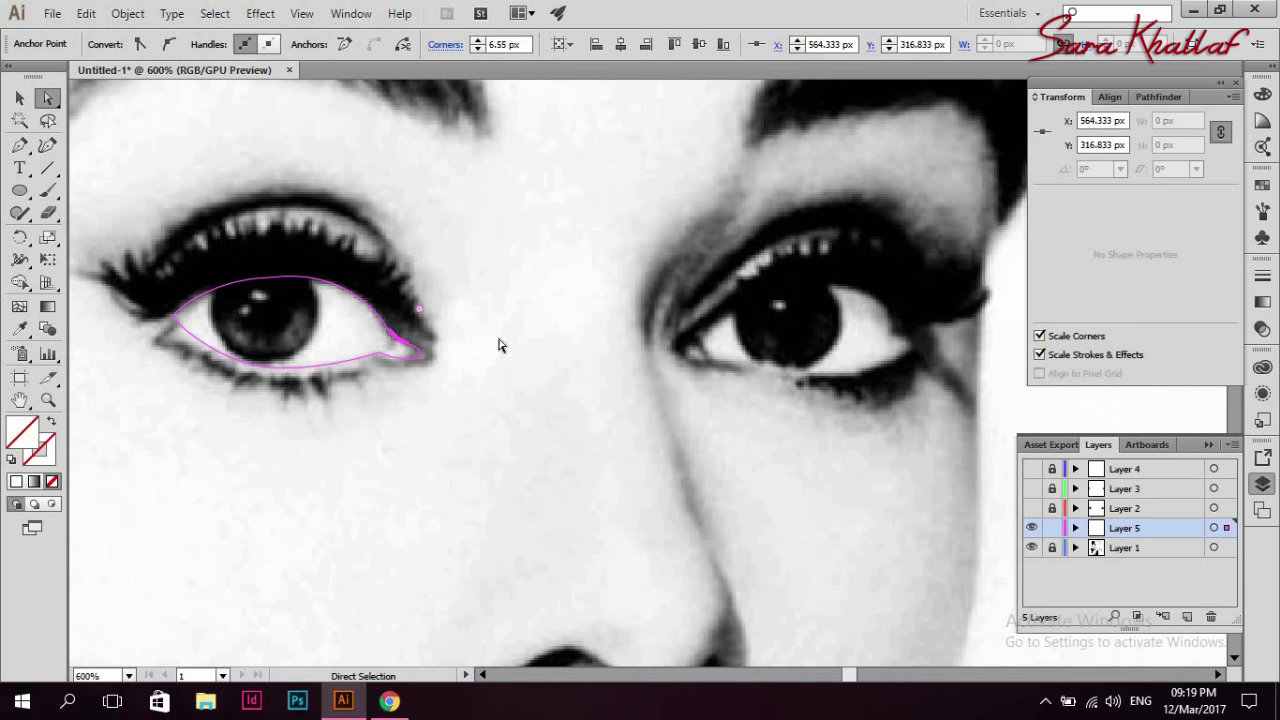
{"action": "left_click_drag", "start_coordinate": [380, 374], "coordinate": [380, 491]}
- Fill both eye outlines white, then start a curve along the left upper lid
{"action": "key", "text": "Delete"}
{"action": "left_click", "coordinate": [20, 97]}
{"action": "key", "text": "ctrl+a"}
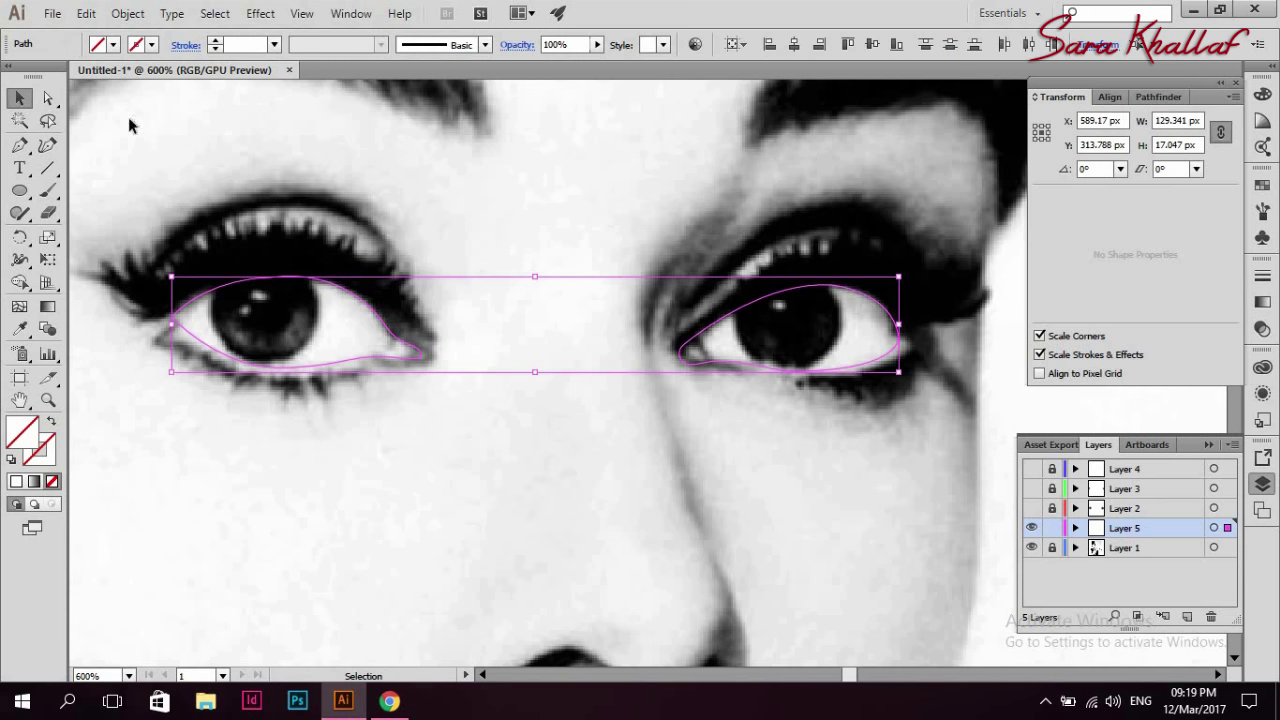
{"action": "left_click", "coordinate": [112, 45]}
{"action": "left_click", "coordinate": [38, 70]}
{"action": "left_click", "coordinate": [594, 240]}
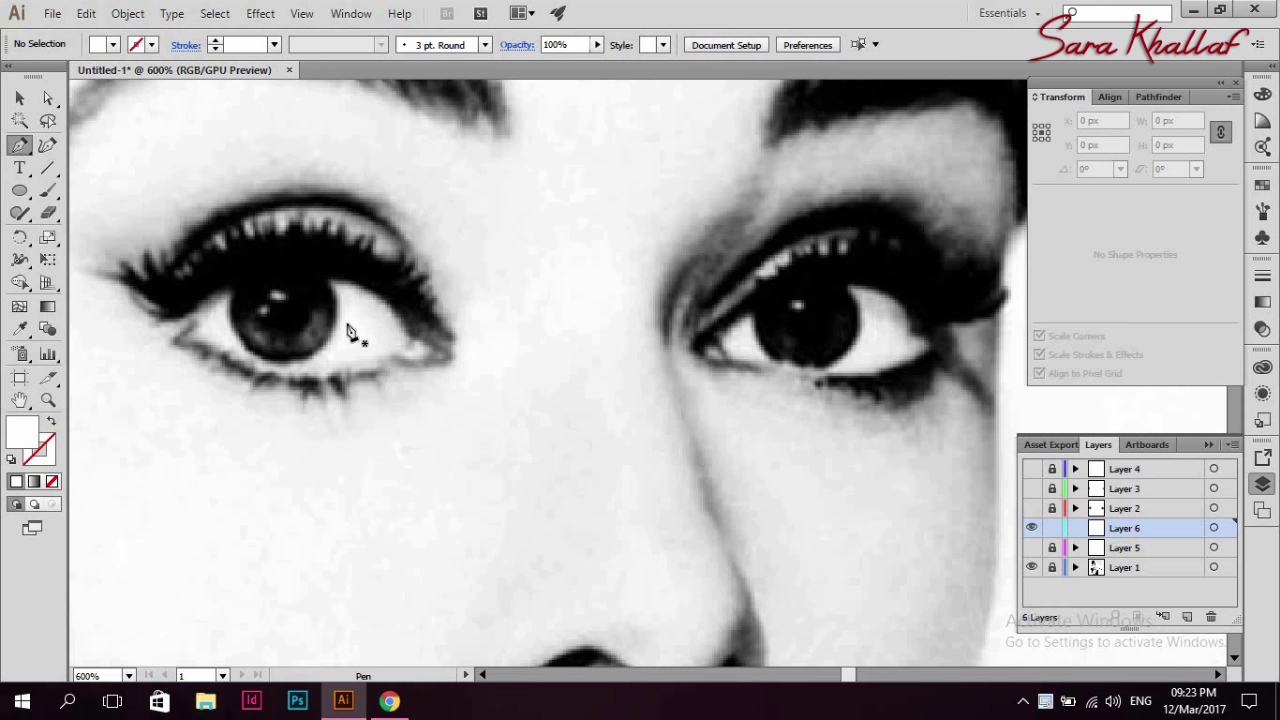
{"action": "left_click", "coordinate": [345, 322]}
{"action": "mouse_move", "coordinate": [268, 308]}
{"action": "left_mouse_down"}
{"action": "mouse_move", "coordinate": [185, 350]}
{"action": "mouse_move", "coordinate": [176, 375]}
{"action": "left_mouse_up"}
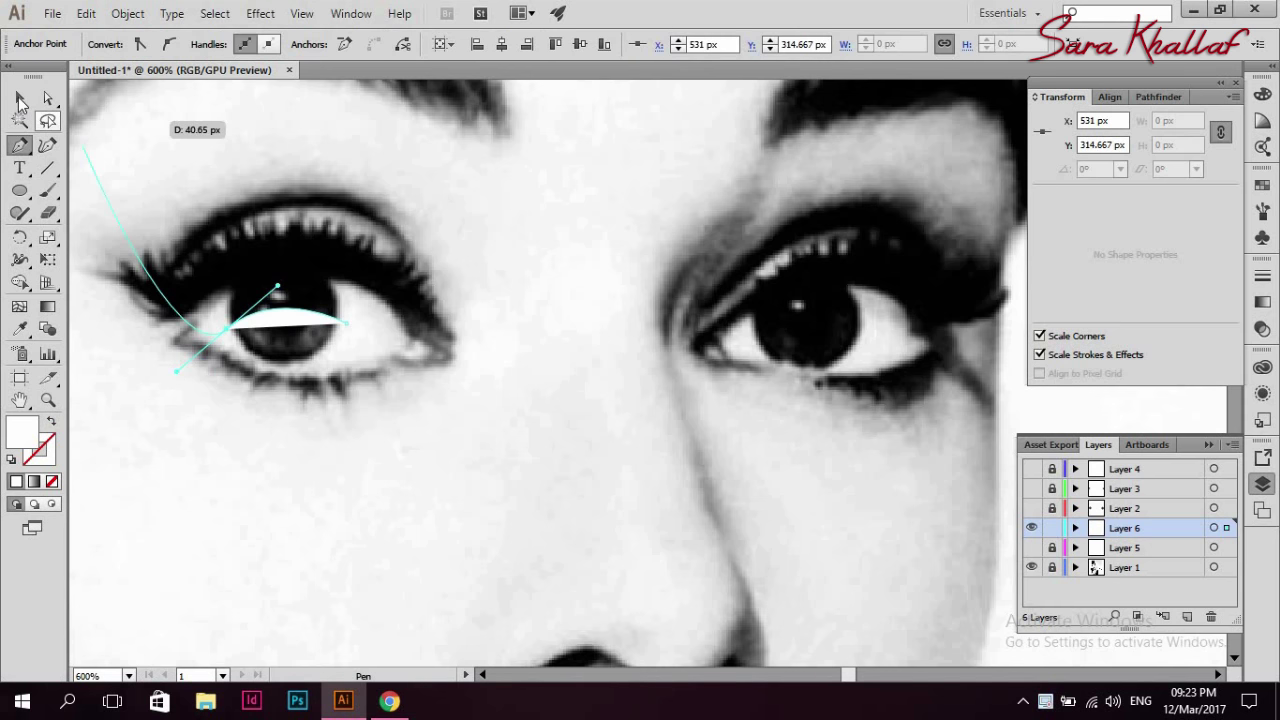
- Finish the left lid curve, add a matching right one, and make both stroke-only
{"action": "left_click", "coordinate": [20, 145]}
{"action": "left_click", "coordinate": [748, 343]}
{"action": "left_click_drag", "start_coordinate": [878, 326], "coordinate": [966, 359]}
{"action": "left_click", "coordinate": [736, 232], "text": "ctrl"}
{"action": "key", "text": "ctrl+a"}
{"action": "left_click", "coordinate": [52, 422]}
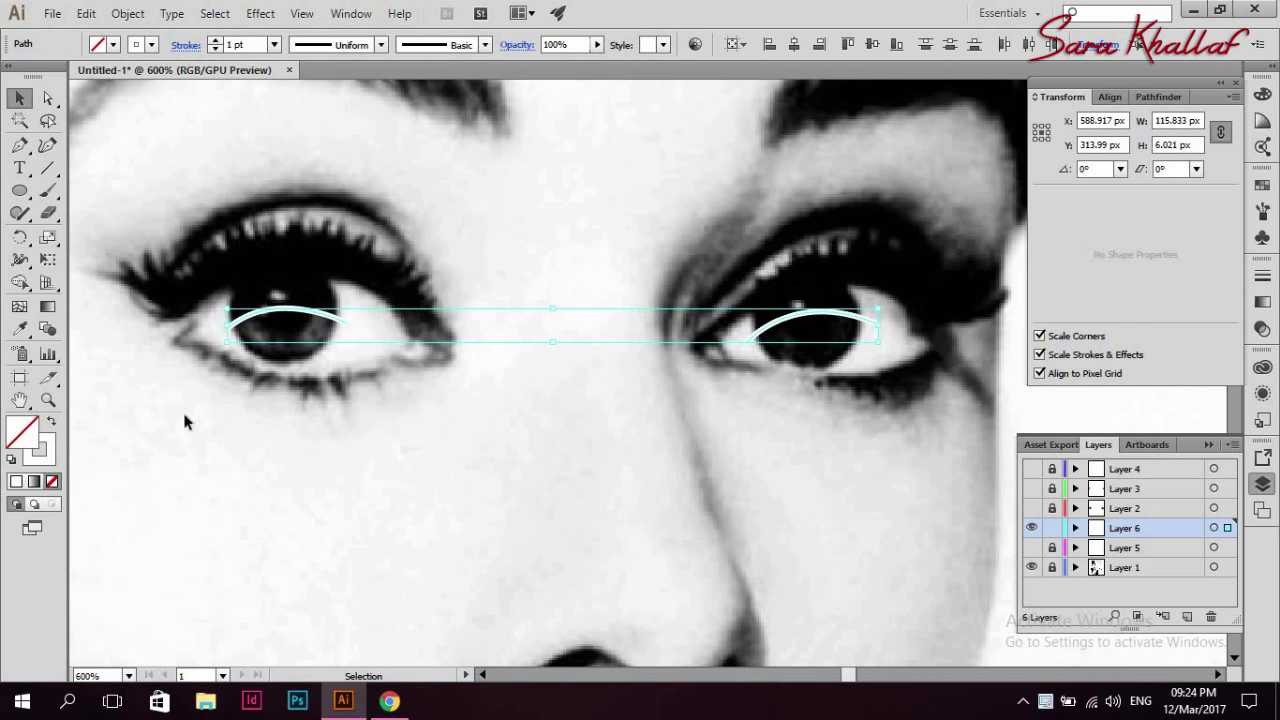
{"action": "left_click", "coordinate": [52, 481]}
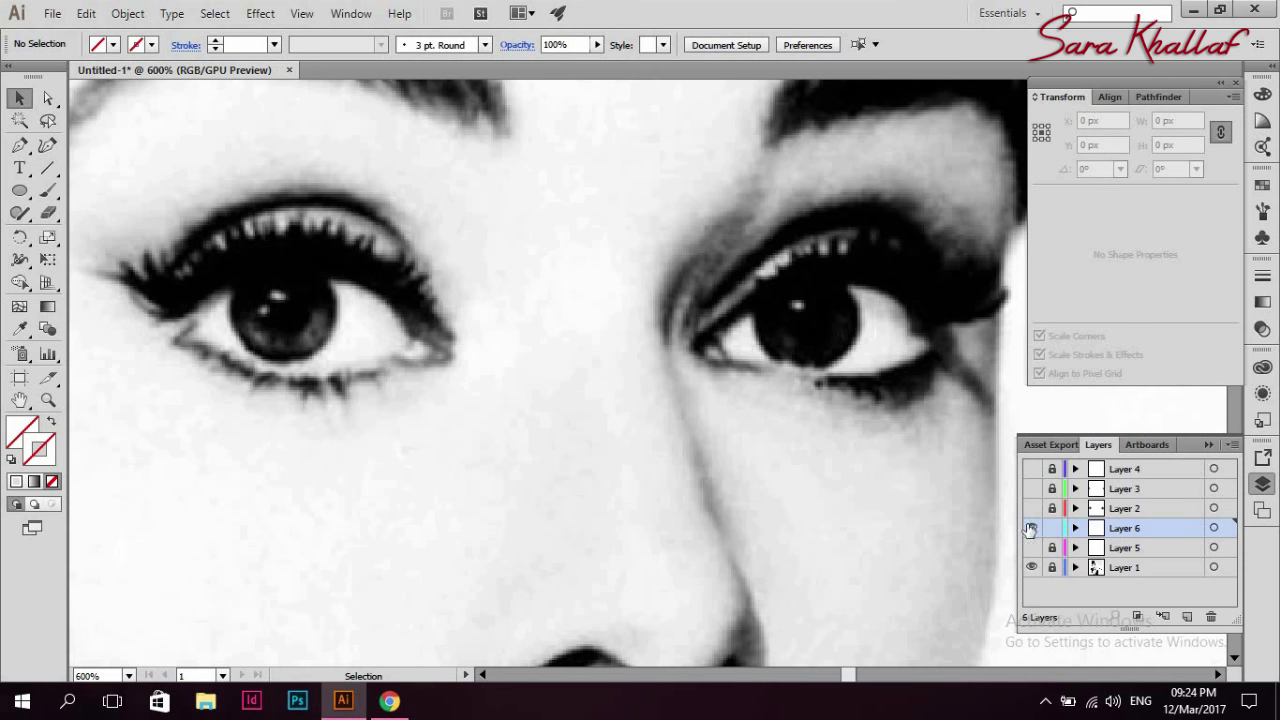
- Split the irises along the lid curves, ungroup, and recolour the lower pieces grey 474747
{"action": "left_click", "coordinate": [1031, 508]}
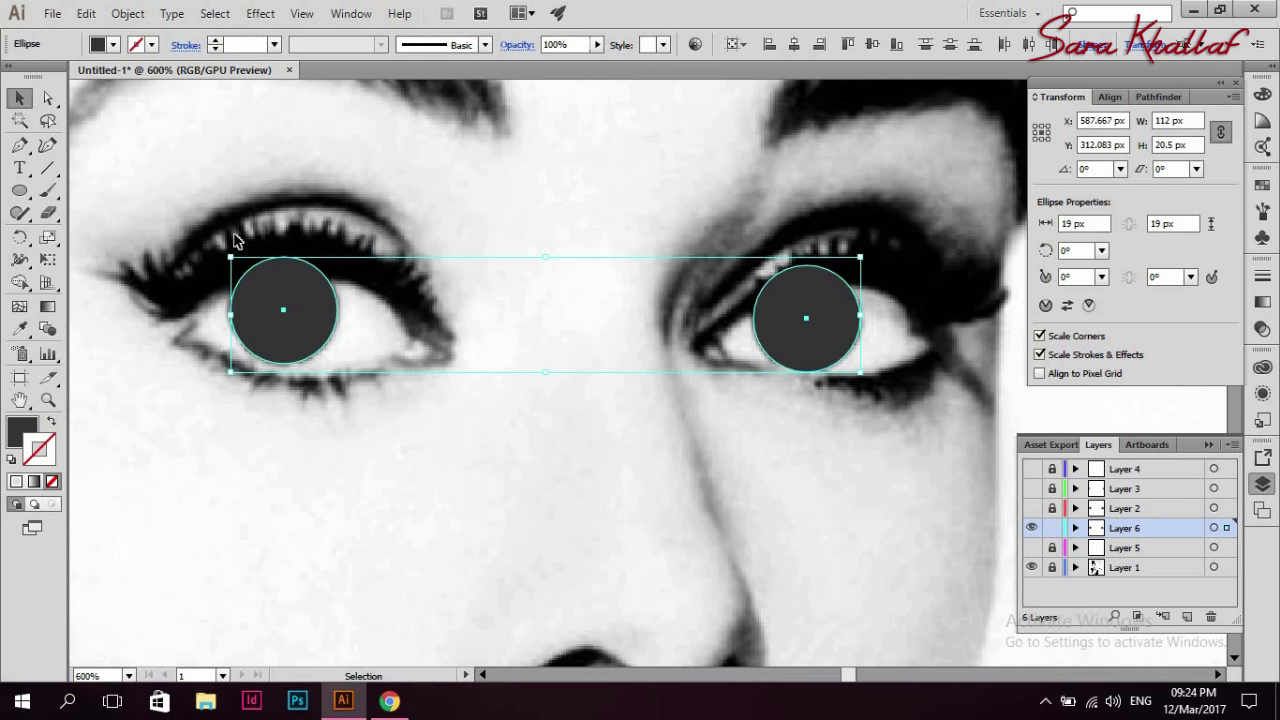
{"action": "left_click", "coordinate": [1158, 96]}
{"action": "left_click", "coordinate": [128, 13]}
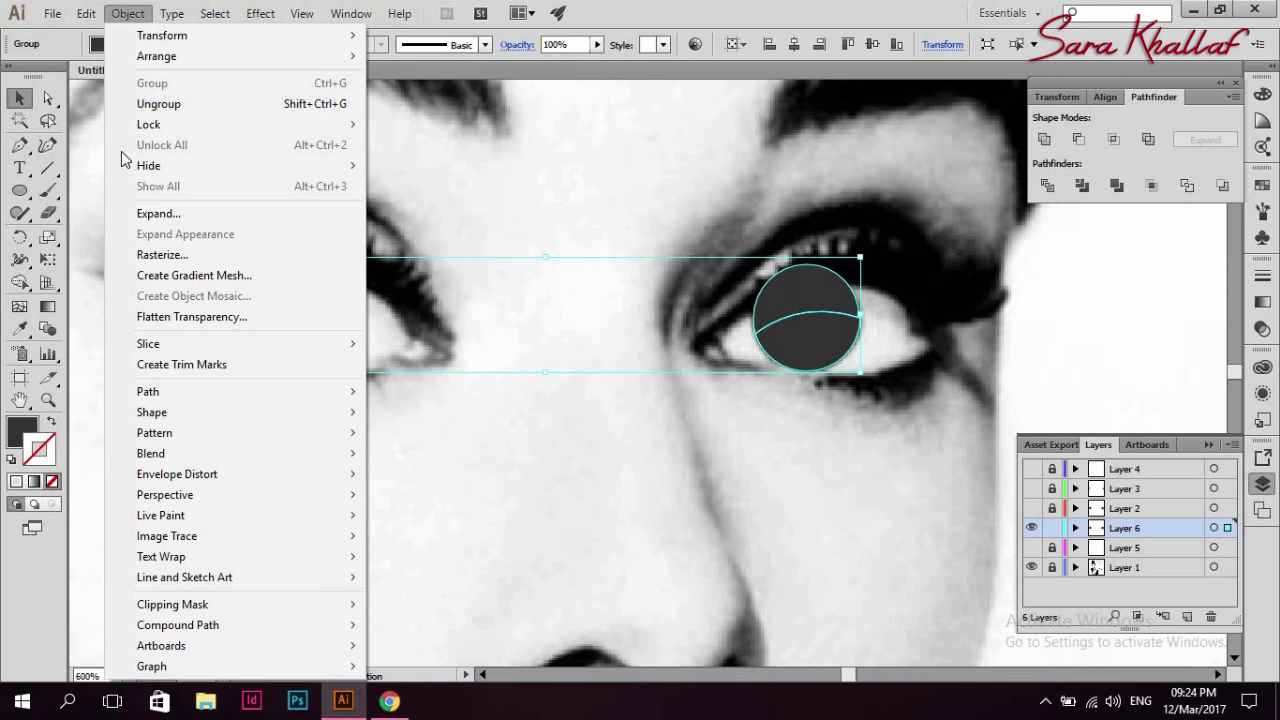
{"action": "left_click", "coordinate": [840, 287]}
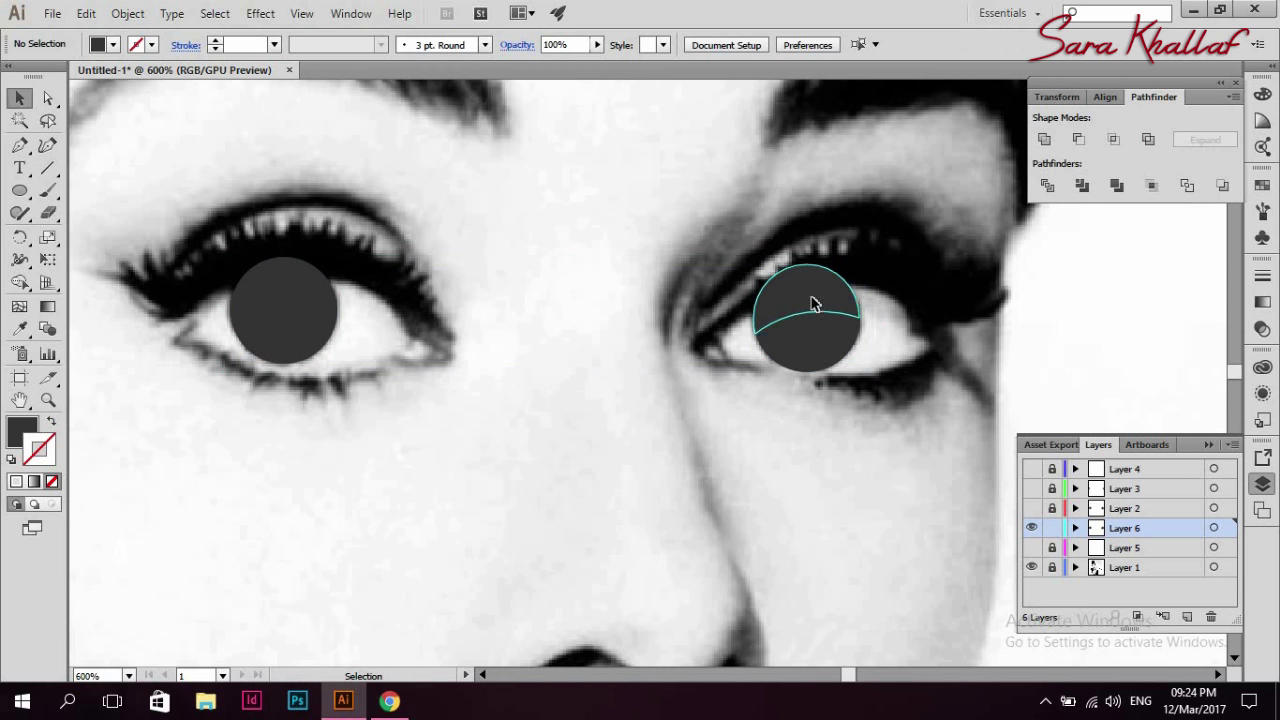
{"action": "left_click", "coordinate": [810, 340]}
{"action": "left_click", "coordinate": [21, 430]}
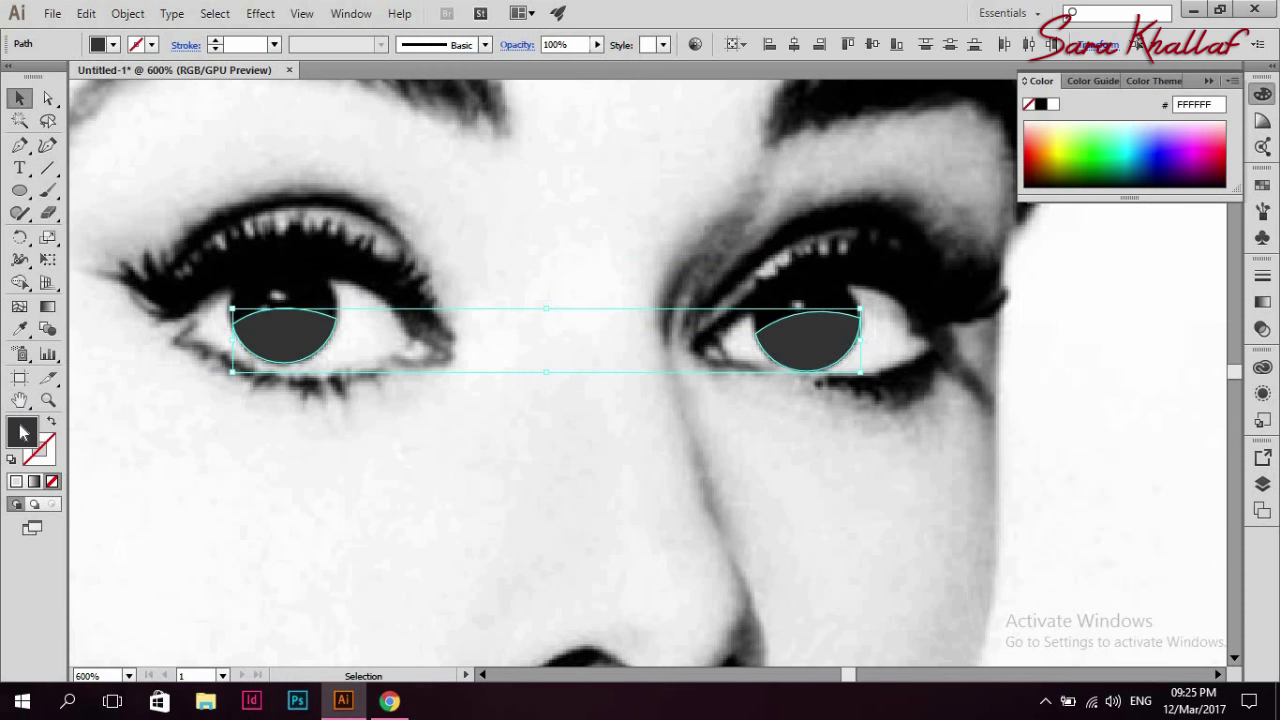
{"action": "double_click", "coordinate": [21, 430]}
{"action": "left_click", "coordinate": [107, 582]}
{"action": "left_click", "coordinate": [583, 416]}
{"action": "left_click", "coordinate": [1262, 483]}
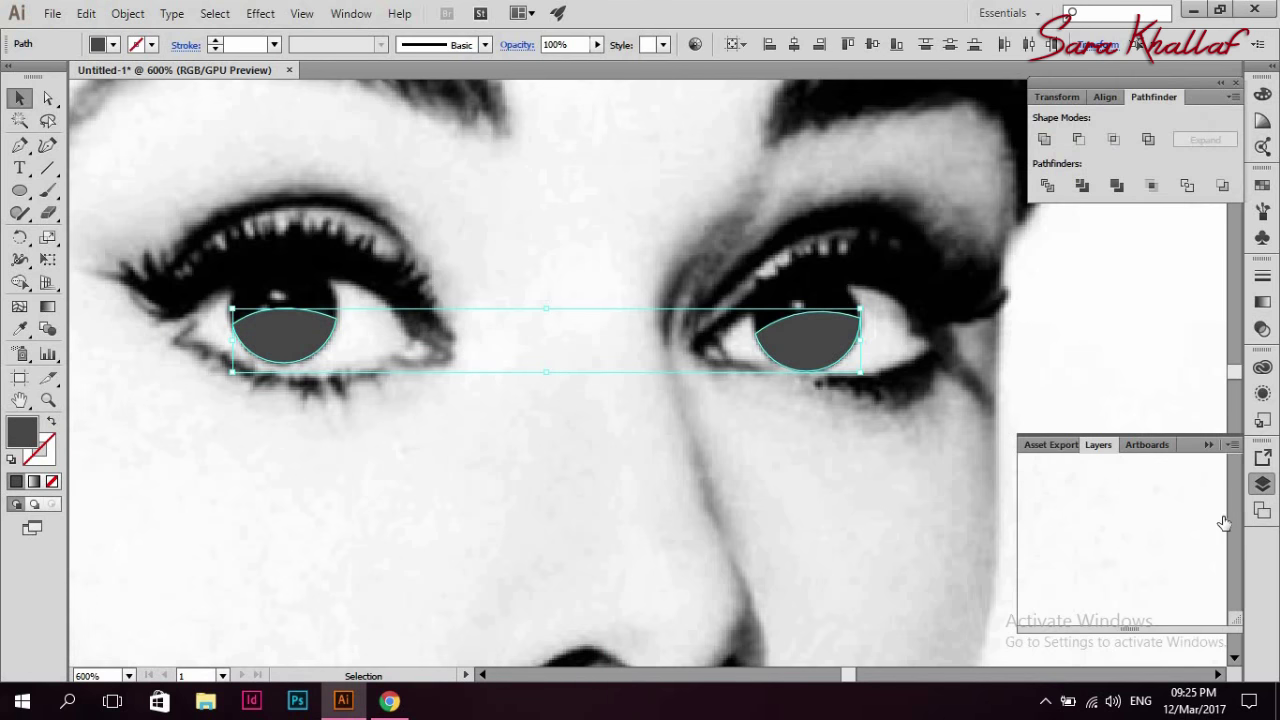
{"action": "left_click", "coordinate": [1147, 525]}
- Move Layer 6 above Layer 2, show pupils and highlights, and paste the white eye shapes in front
{"action": "left_click_drag", "start_coordinate": [1147, 520], "coordinate": [1147, 499]}
{"action": "left_click_drag", "start_coordinate": [1031, 488], "coordinate": [1031, 468]}
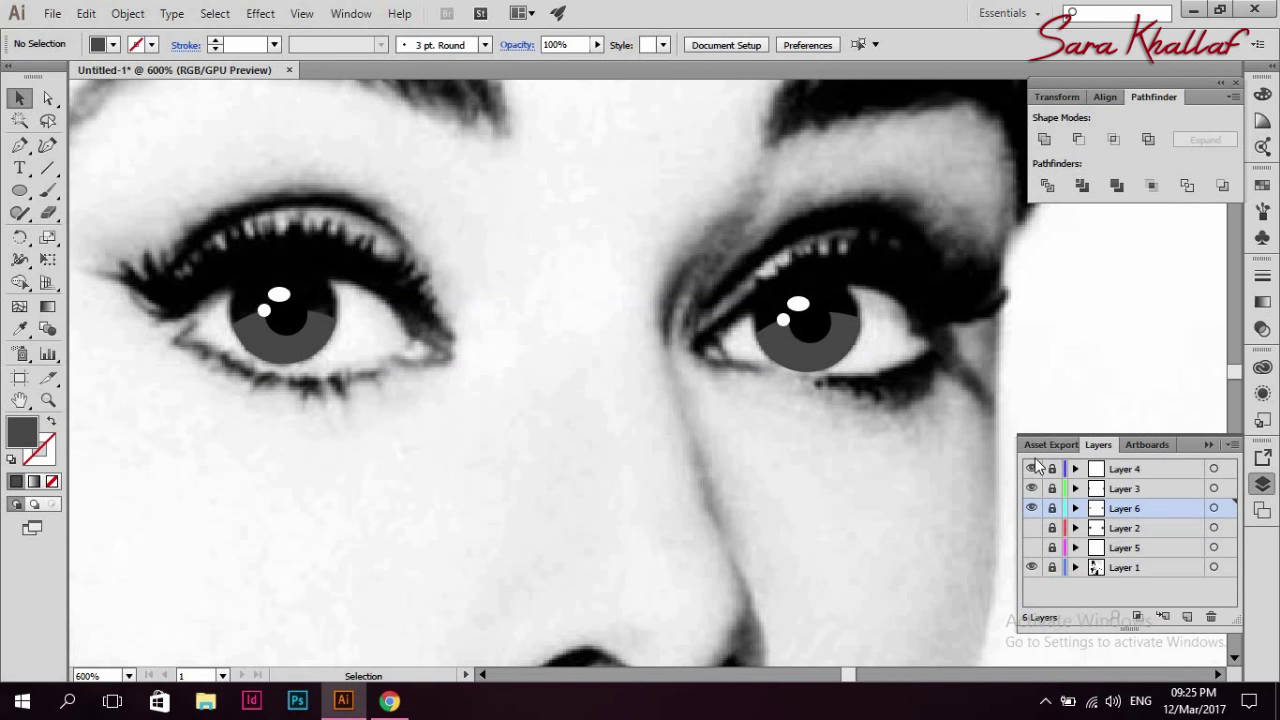
{"action": "left_click", "coordinate": [1031, 528]}
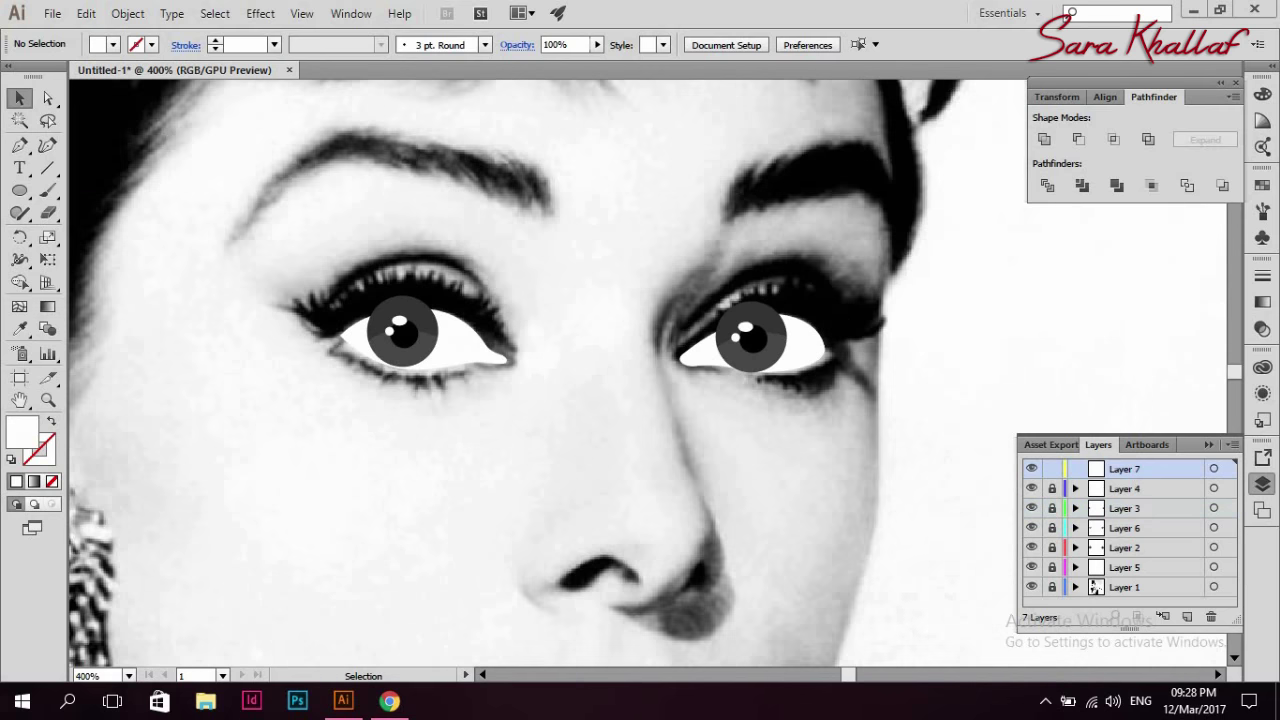
{"action": "left_click", "coordinate": [86, 13]}
{"action": "left_click", "coordinate": [135, 145]}
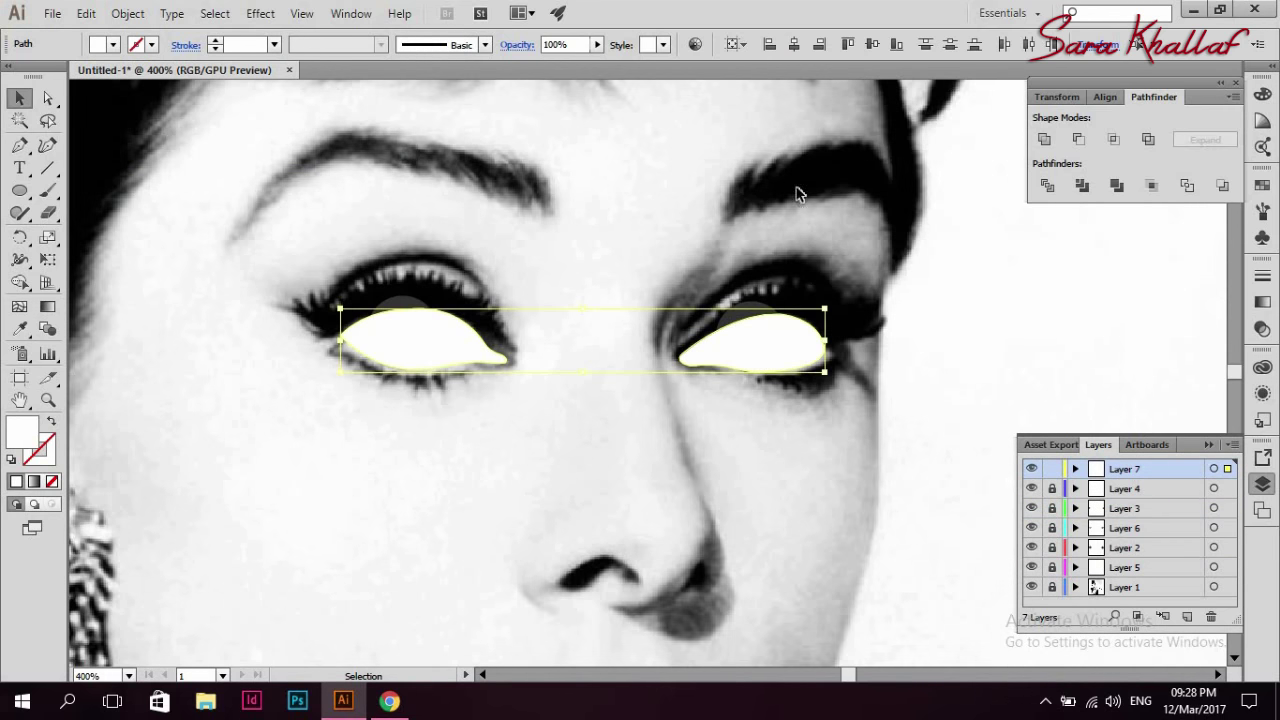
{"action": "left_click", "coordinate": [1031, 468]}
- Make clipping masks so the right and left irises sit inside their white eye shapes
{"action": "left_click", "coordinate": [750, 340]}
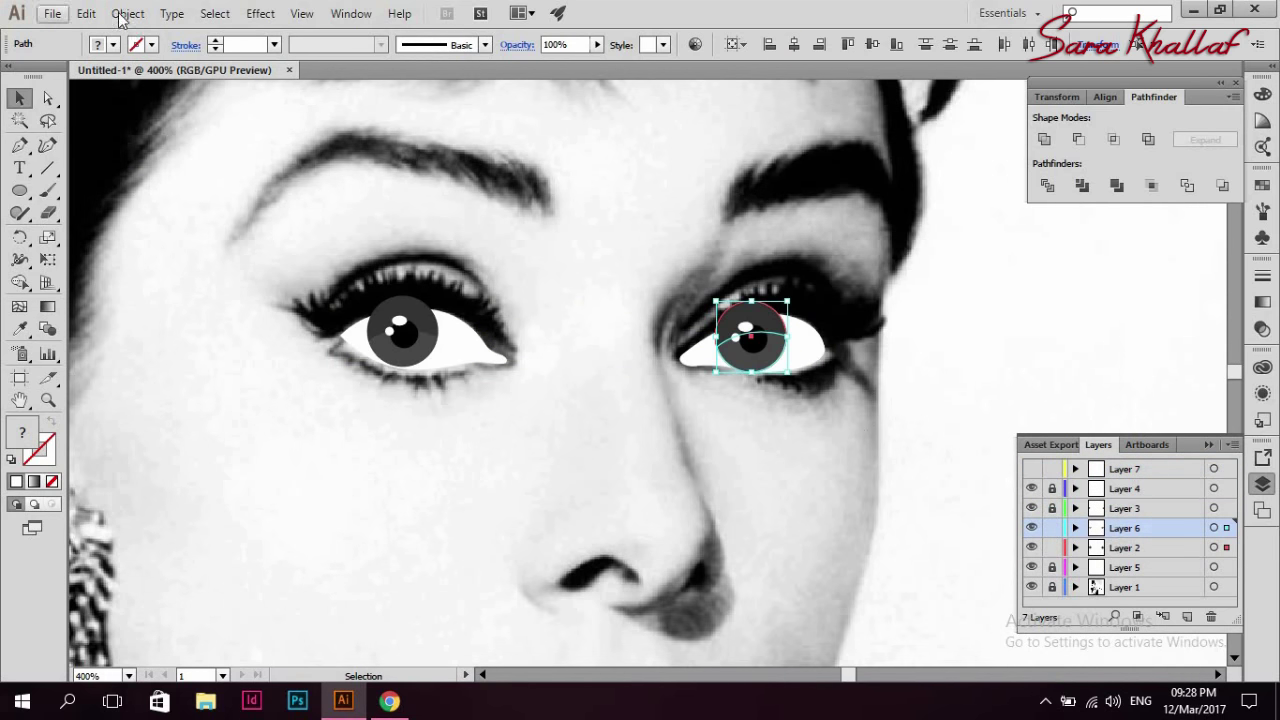
{"action": "left_click", "coordinate": [127, 13]}
{"action": "key", "text": "Escape"}
{"action": "left_click", "coordinate": [1031, 468]}
{"action": "left_click", "coordinate": [760, 350], "text": "shift"}
{"action": "left_click", "coordinate": [127, 13]}
{"action": "left_click", "coordinate": [400, 604]}
{"action": "left_click_drag", "start_coordinate": [320, 290], "coordinate": [520, 390]}
{"action": "left_click", "coordinate": [127, 13]}
{"action": "left_click", "coordinate": [400, 604]}
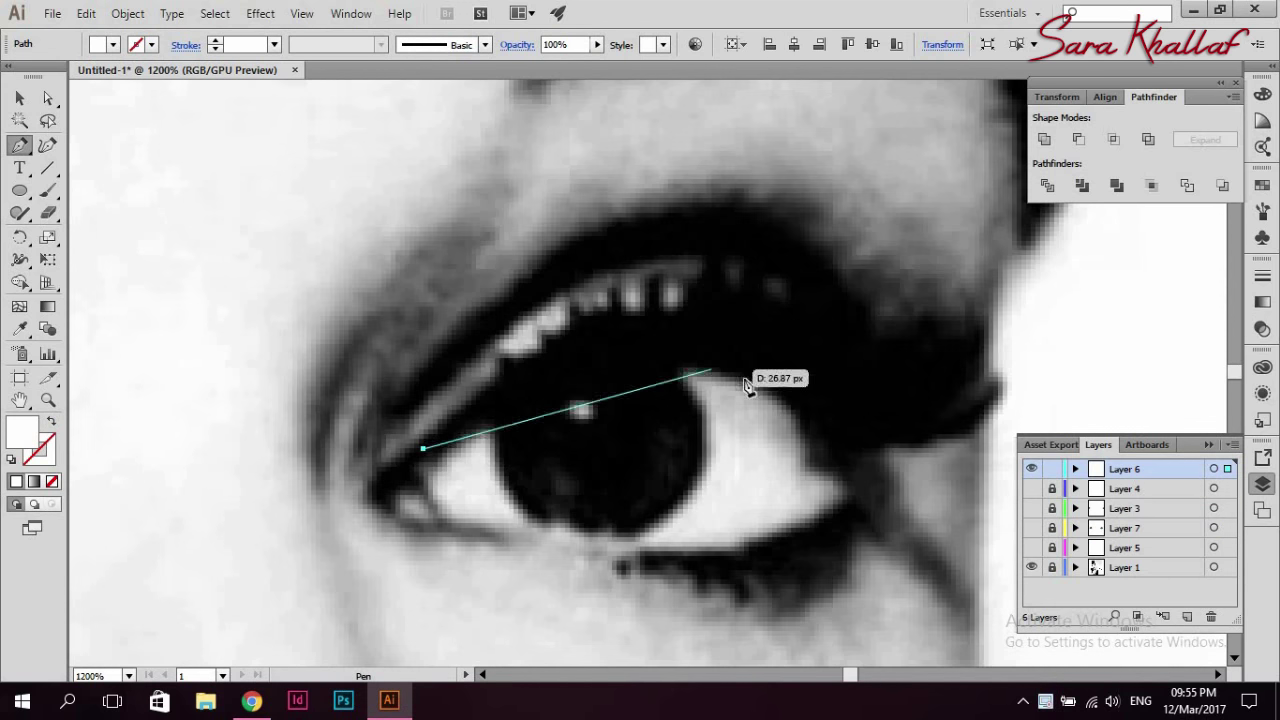
- Draw the right upper lid line with no fill, ending in a winged outer corner
{"action": "left_click_drag", "start_coordinate": [765, 387], "coordinate": [940, 462]}
{"action": "mouse_move", "coordinate": [766, 388]}
{"action": "left_mouse_down"}
{"action": "mouse_move", "coordinate": [840, 467]}
{"action": "mouse_move", "coordinate": [846, 497]}
{"action": "left_mouse_up"}
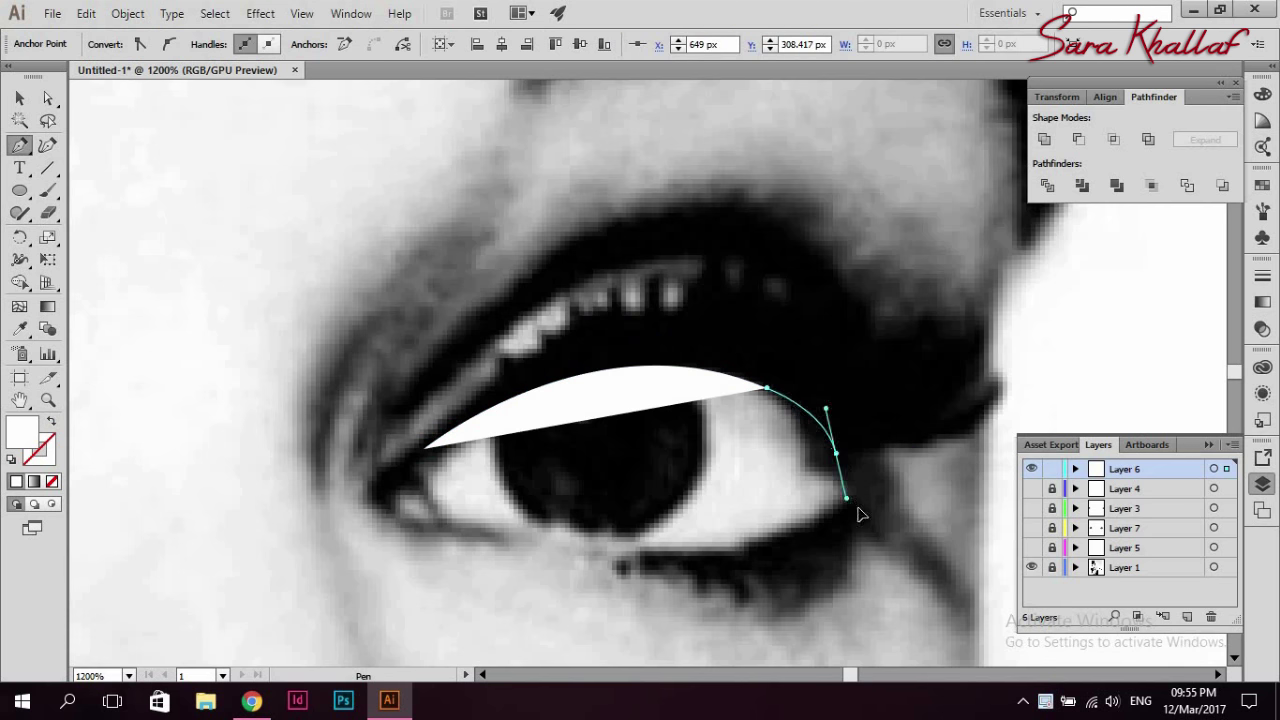
{"action": "left_click", "coordinate": [1218, 675]}
{"action": "left_click", "coordinate": [612, 453]}
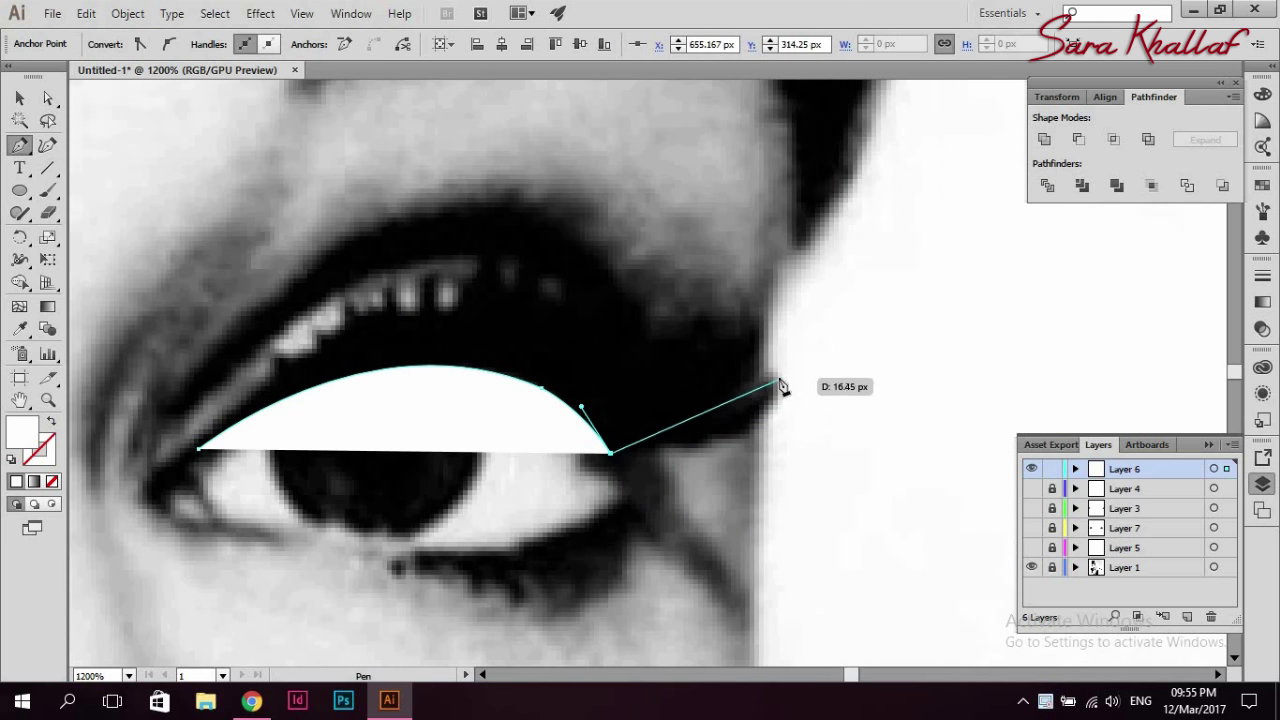
{"action": "left_click_drag", "start_coordinate": [781, 383], "coordinate": [785, 291]}
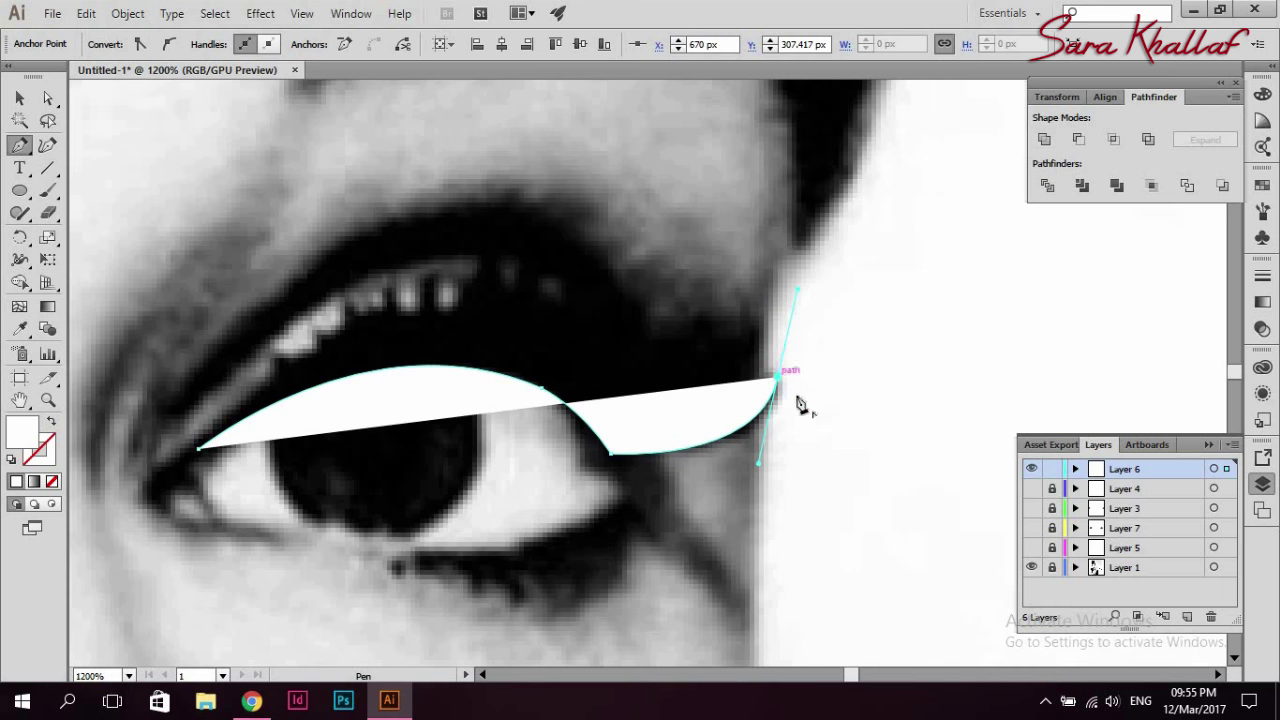
{"action": "left_click", "coordinate": [52, 481]}
{"action": "left_click_drag", "start_coordinate": [664, 426], "coordinate": [577, 427]}
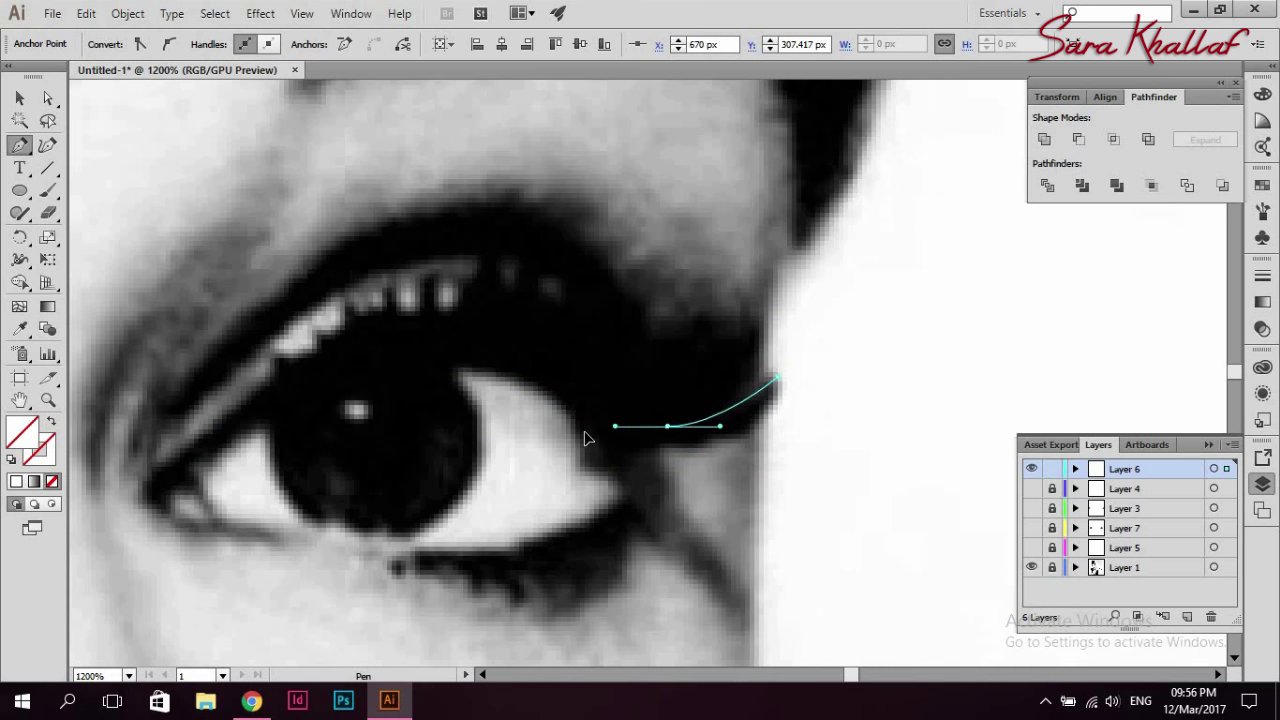
{"action": "left_click_drag", "start_coordinate": [772, 343], "coordinate": [779, 370]}
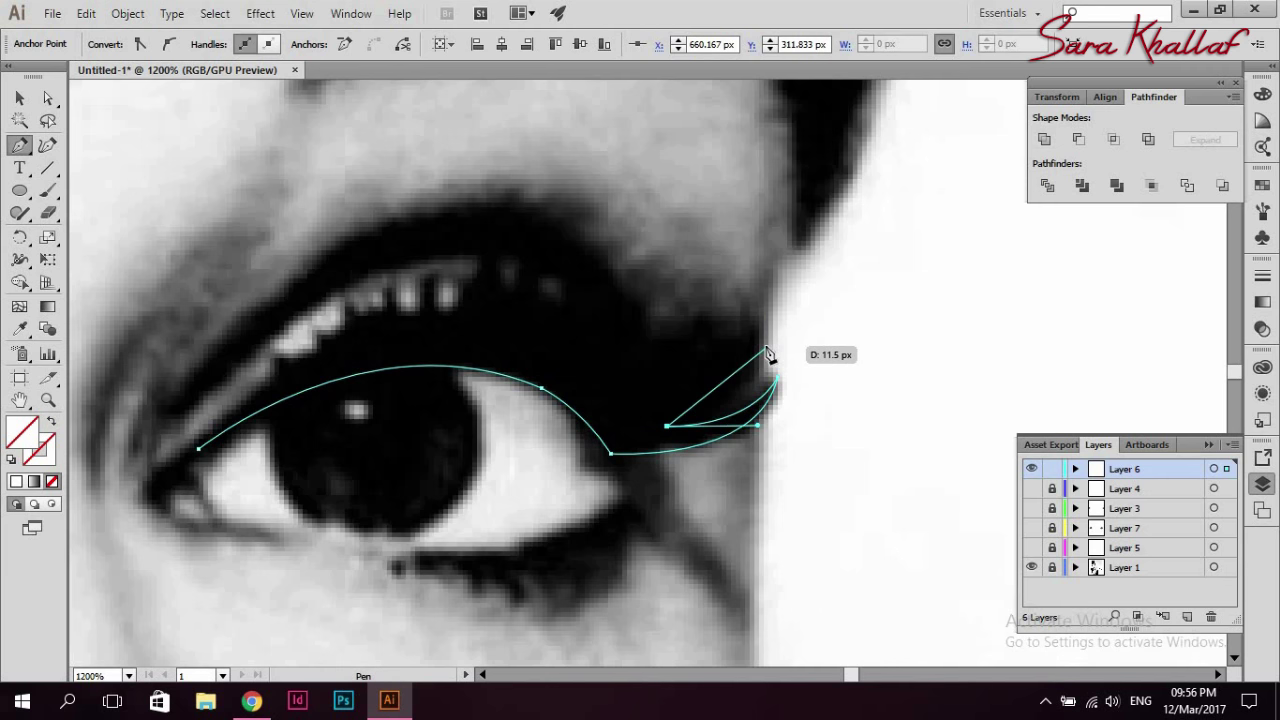
- Draw the first curved lashes fanning up from the wing along the outer lid
{"action": "left_click_drag", "start_coordinate": [770, 273], "coordinate": [767, 350]}
{"action": "left_click_drag", "start_coordinate": [668, 418], "coordinate": [683, 418]}
{"action": "left_click_drag", "start_coordinate": [760, 320], "coordinate": [760, 300]}
{"action": "left_click_drag", "start_coordinate": [659, 407], "coordinate": [668, 403]}
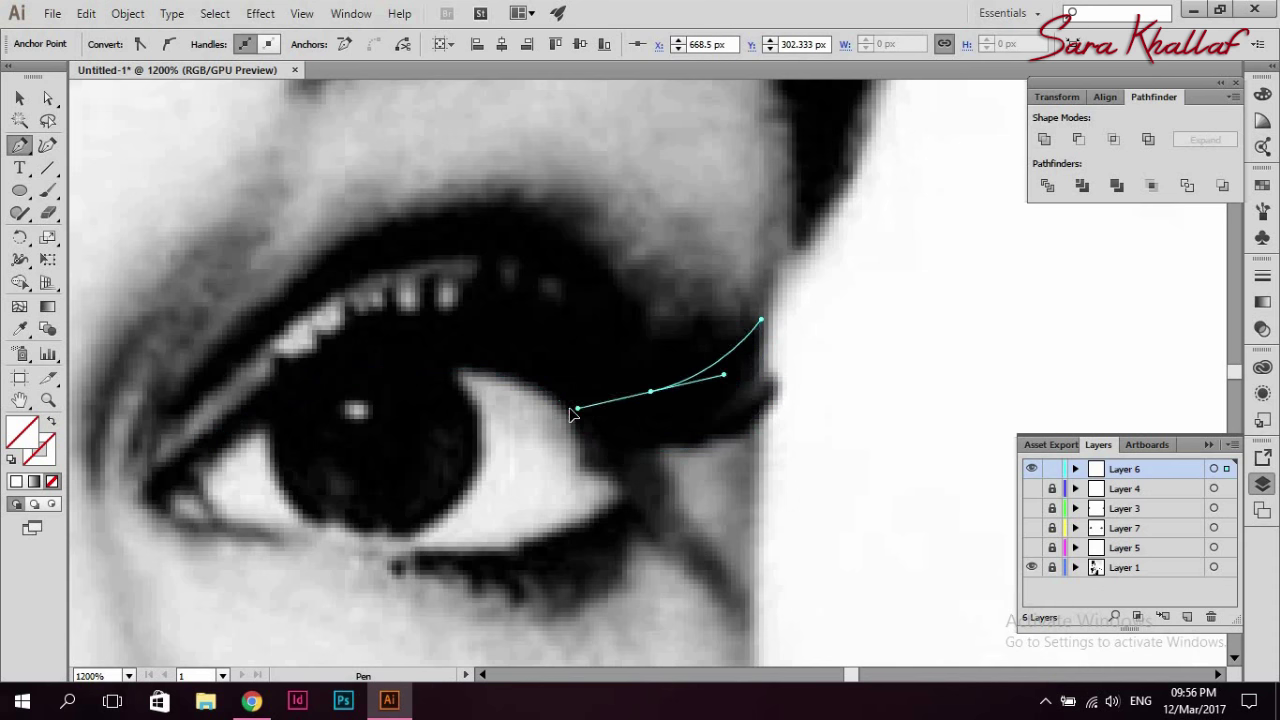
{"action": "mouse_move", "coordinate": [748, 313]}
{"action": "left_mouse_down"}
{"action": "mouse_move", "coordinate": [736, 260]}
{"action": "mouse_move", "coordinate": [757, 251]}
{"action": "left_mouse_up"}
{"action": "mouse_move", "coordinate": [635, 380]}
{"action": "left_mouse_down"}
{"action": "mouse_move", "coordinate": [547, 410]}
{"action": "mouse_move", "coordinate": [636, 380]}
{"action": "mouse_move", "coordinate": [762, 268]}
{"action": "left_mouse_up"}
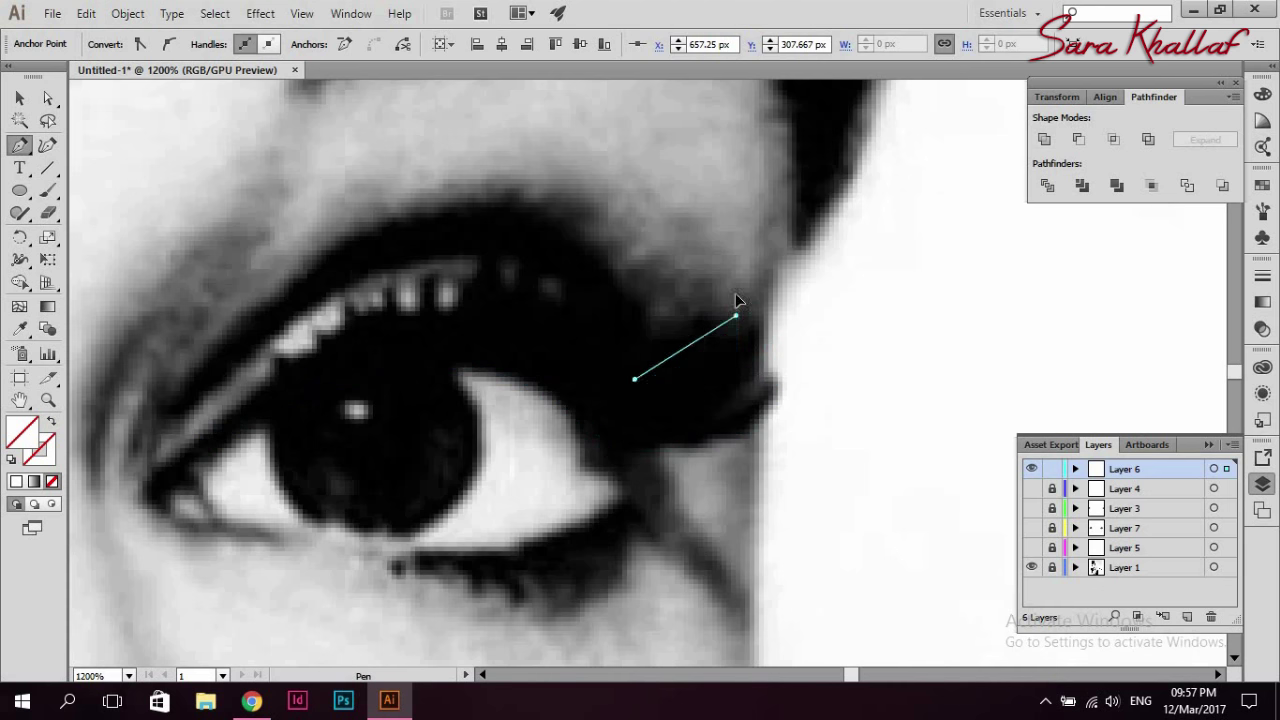
{"action": "left_click", "coordinate": [622, 368]}
{"action": "left_click_drag", "start_coordinate": [718, 318], "coordinate": [742, 262]}
{"action": "left_click_drag", "start_coordinate": [601, 357], "coordinate": [614, 366]}
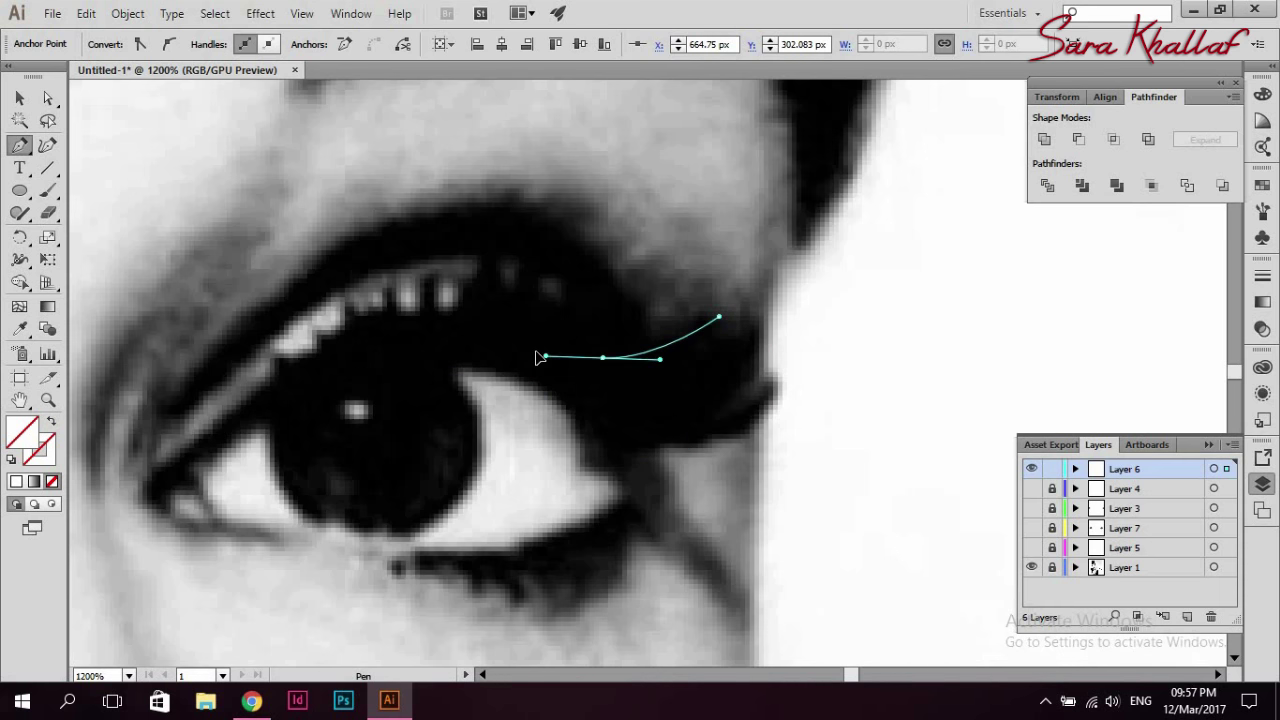
{"action": "left_click_drag", "start_coordinate": [704, 317], "coordinate": [743, 266]}
{"action": "left_click_drag", "start_coordinate": [572, 353], "coordinate": [506, 352]}
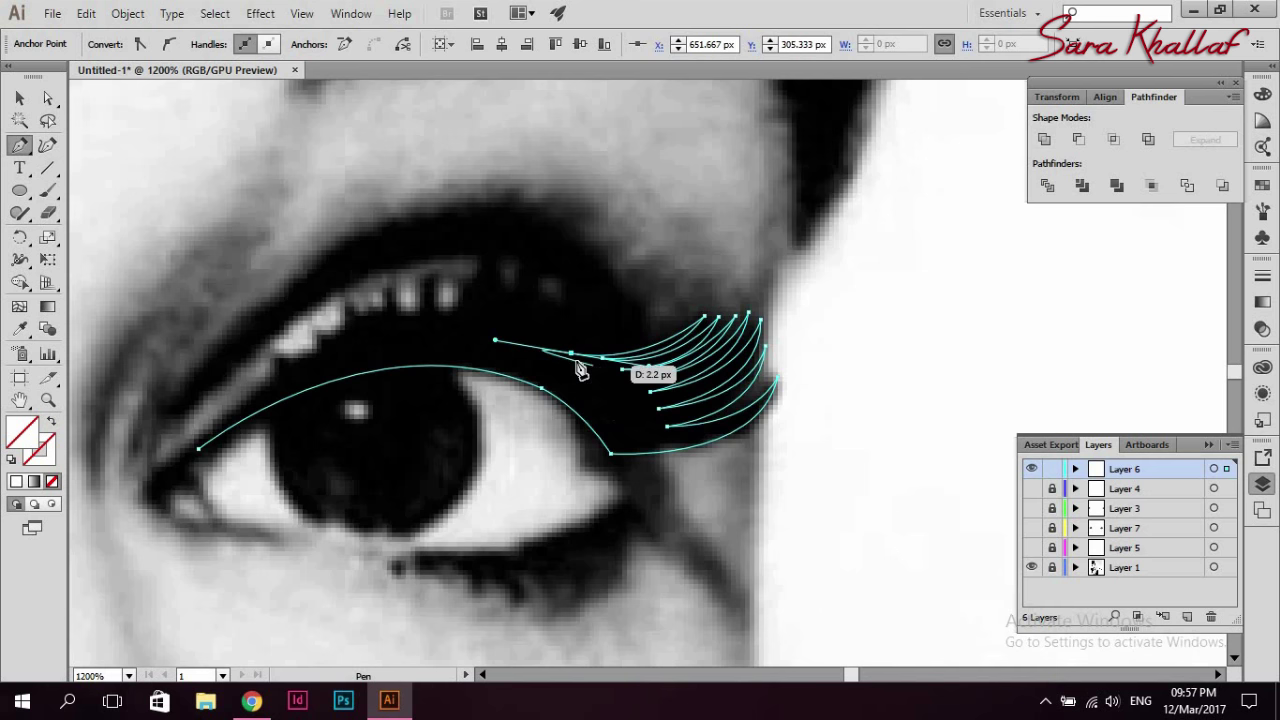
{"action": "left_click_drag", "start_coordinate": [634, 370], "coordinate": [640, 368]}
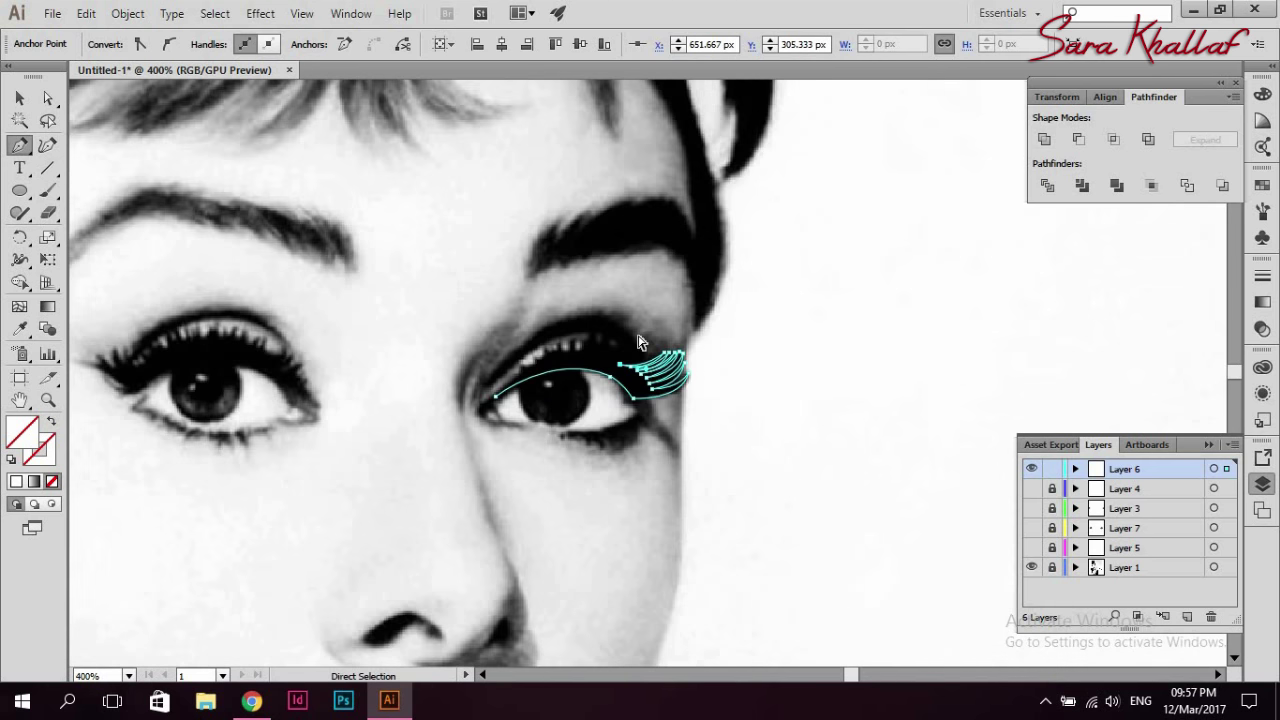
{"action": "left_click_drag", "start_coordinate": [641, 344], "coordinate": [641, 334]}
{"action": "left_click_drag", "start_coordinate": [567, 352], "coordinate": [517, 352]}
{"action": "left_click_drag", "start_coordinate": [633, 320], "coordinate": [648, 291]}
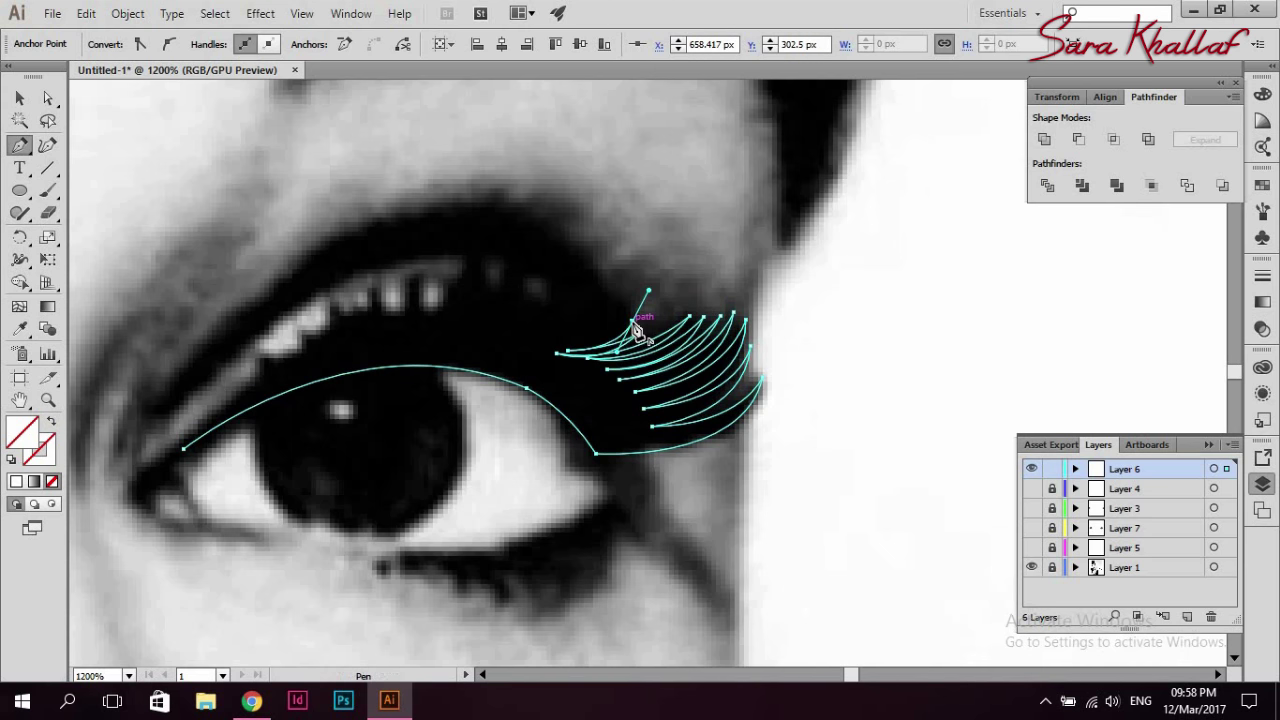
{"action": "left_click_drag", "start_coordinate": [560, 354], "coordinate": [537, 349]}
- Continue the row of curved lashes along the lid toward the inner corner
{"action": "left_click", "coordinate": [566, 349]}
{"action": "left_click_drag", "start_coordinate": [631, 274], "coordinate": [628, 330]}
{"action": "left_click_drag", "start_coordinate": [541, 356], "coordinate": [557, 362]}
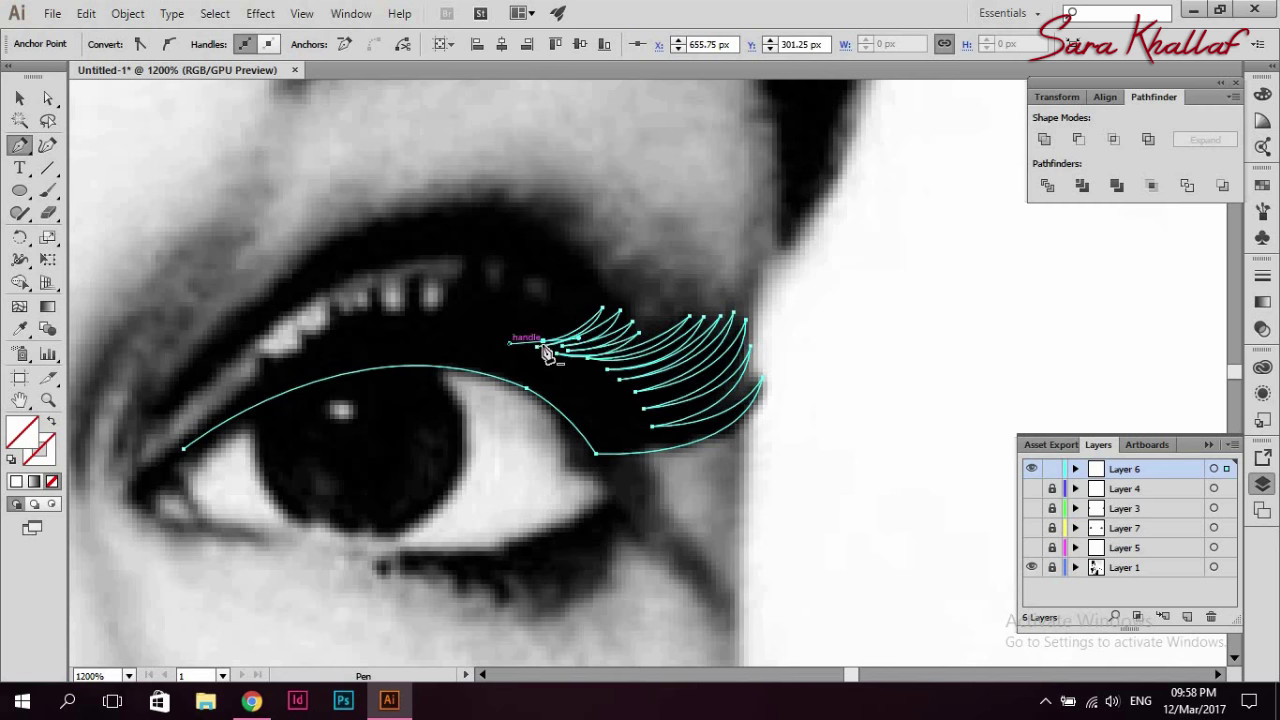
{"action": "left_click_drag", "start_coordinate": [591, 242], "coordinate": [605, 302]}
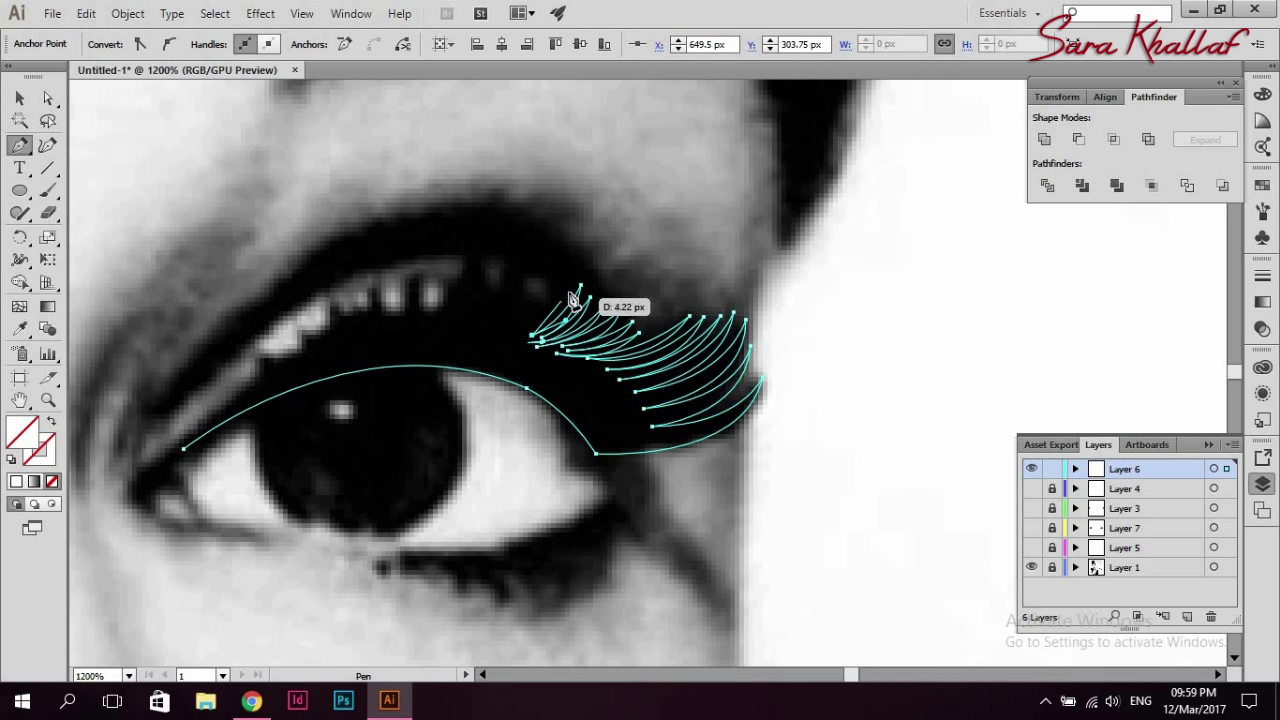
{"action": "left_click", "coordinate": [580, 241]}
{"action": "left_click_drag", "start_coordinate": [574, 290], "coordinate": [575, 290]}
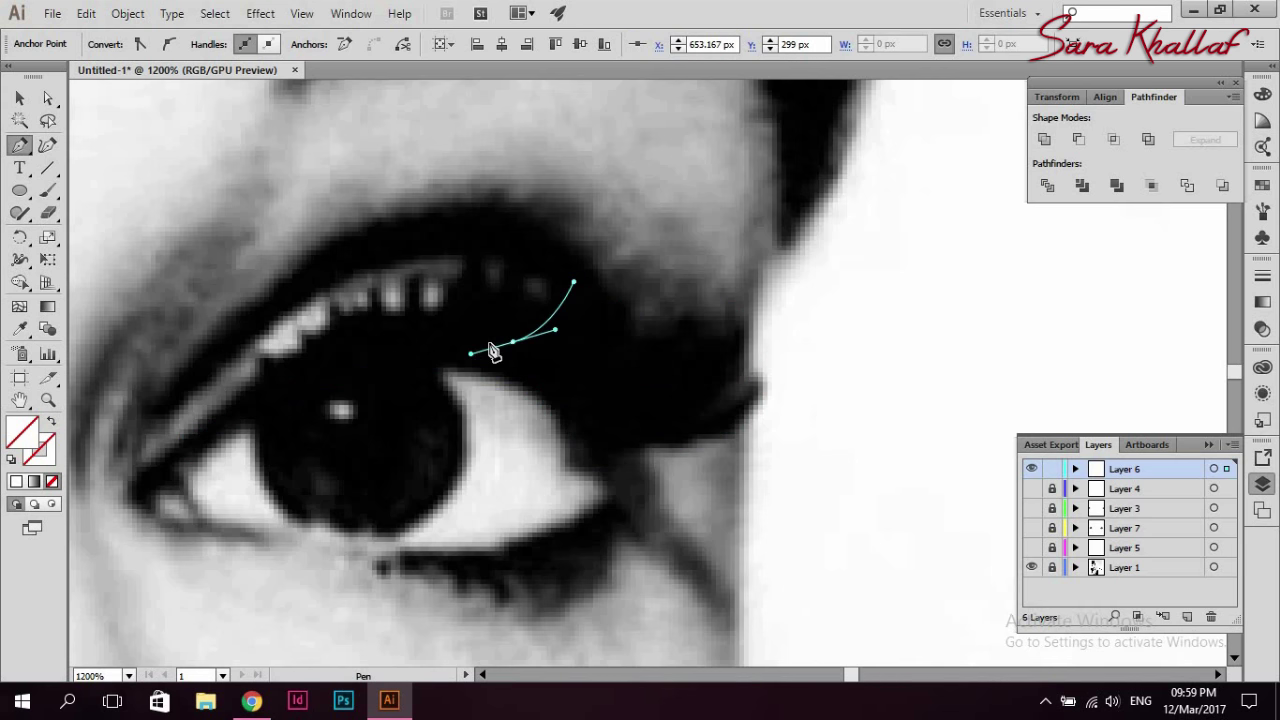
{"action": "left_click_drag", "start_coordinate": [565, 283], "coordinate": [573, 220]}
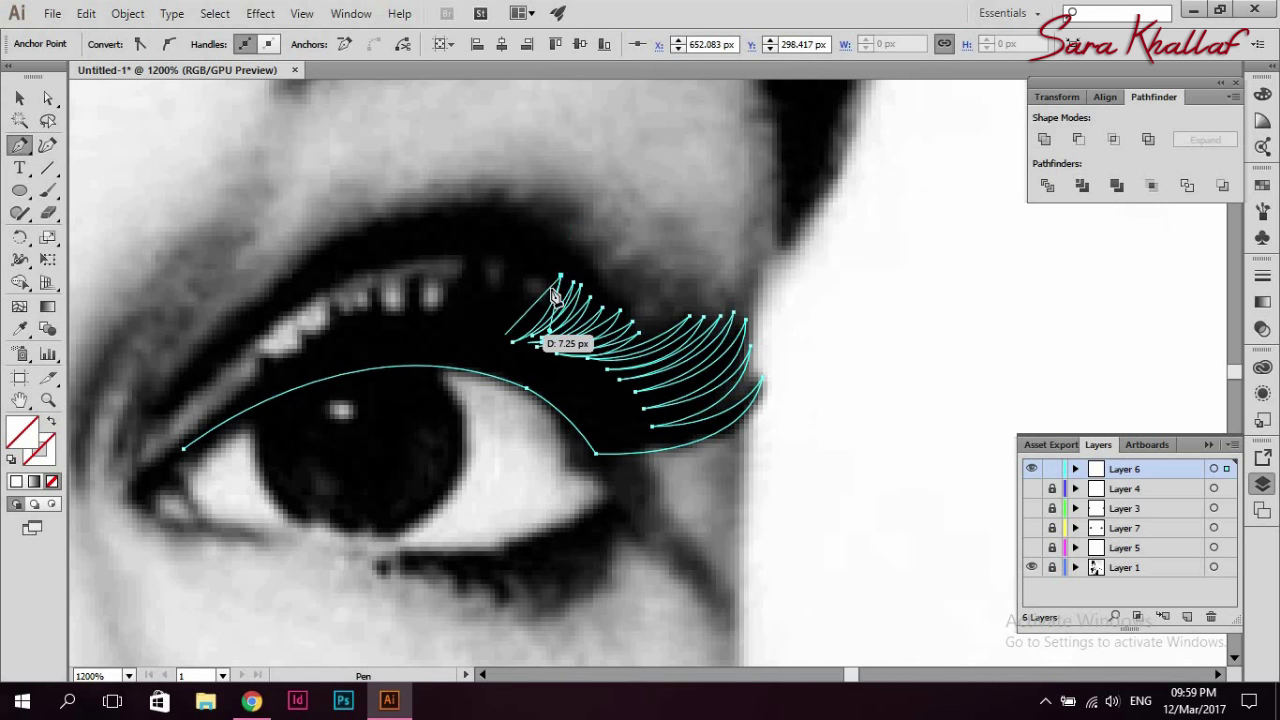
{"action": "mouse_move", "coordinate": [501, 341]}
{"action": "left_mouse_down"}
{"action": "mouse_move", "coordinate": [522, 255]}
{"action": "mouse_move", "coordinate": [488, 348]}
{"action": "left_mouse_up"}
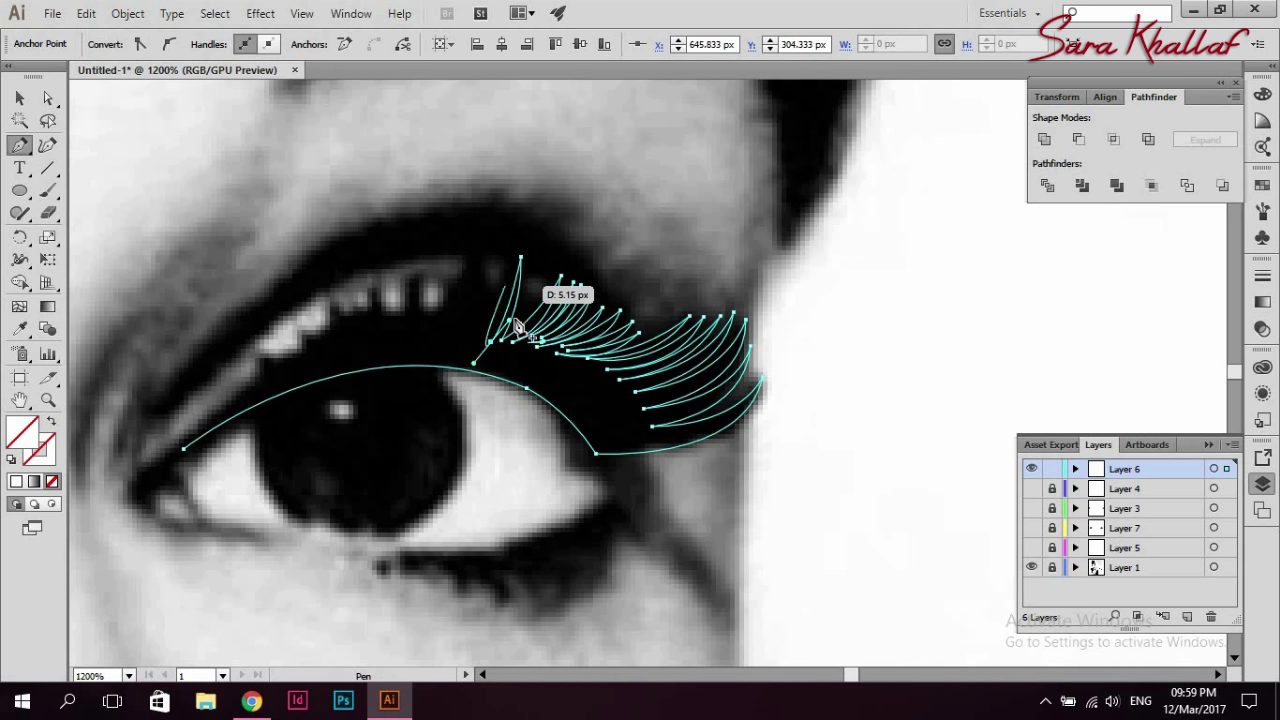
{"action": "left_click_drag", "start_coordinate": [510, 254], "coordinate": [485, 338]}
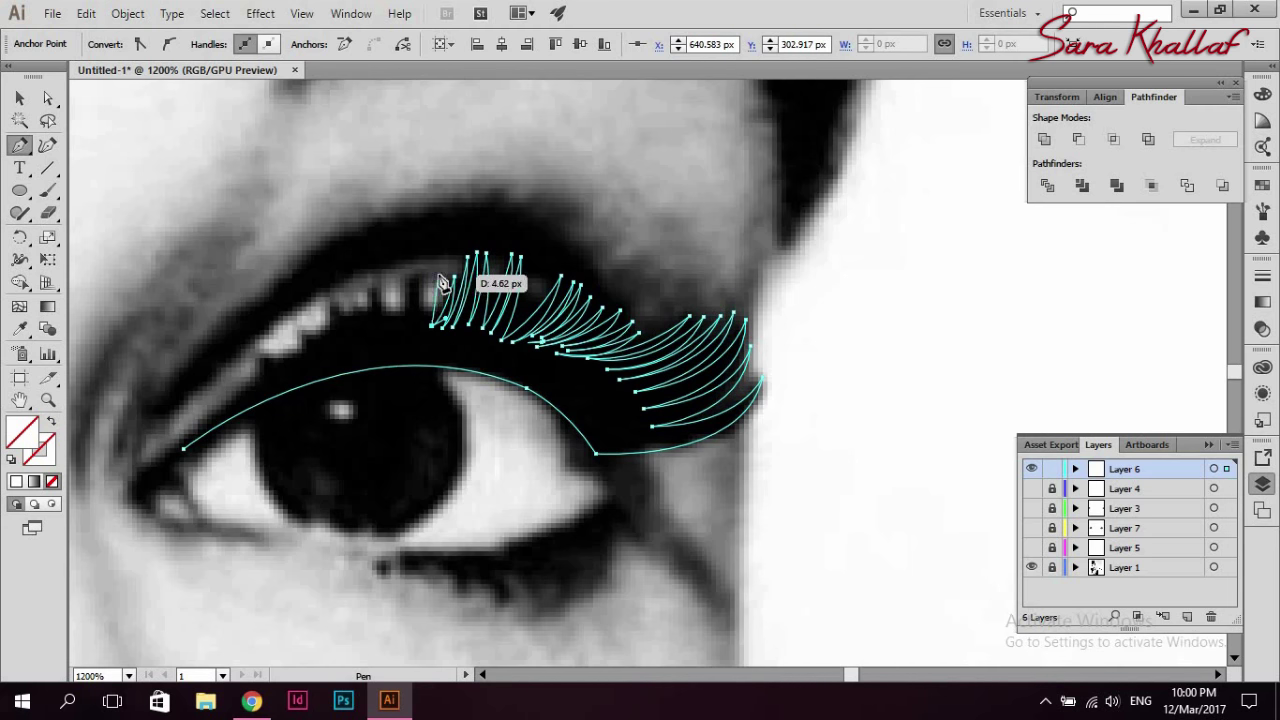
{"action": "left_click_drag", "start_coordinate": [441, 282], "coordinate": [419, 336]}
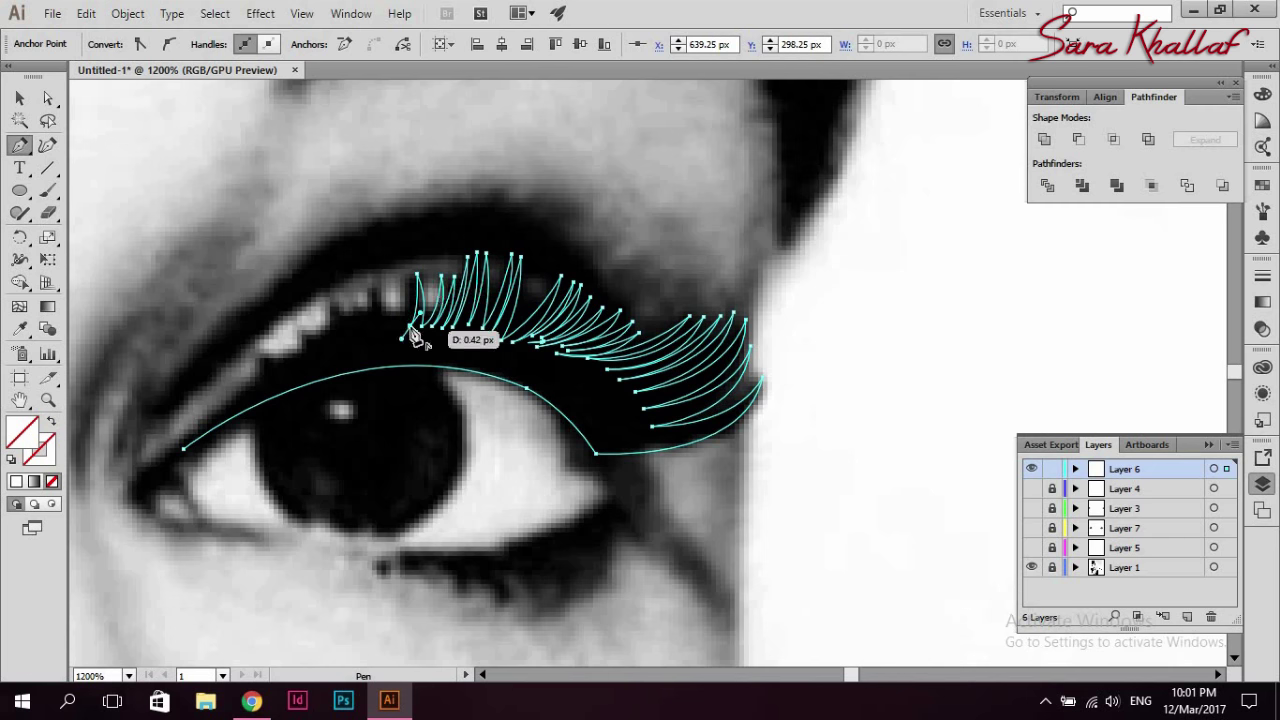
{"action": "left_click_drag", "start_coordinate": [403, 272], "coordinate": [399, 330]}
{"action": "left_click_drag", "start_coordinate": [368, 287], "coordinate": [395, 323]}
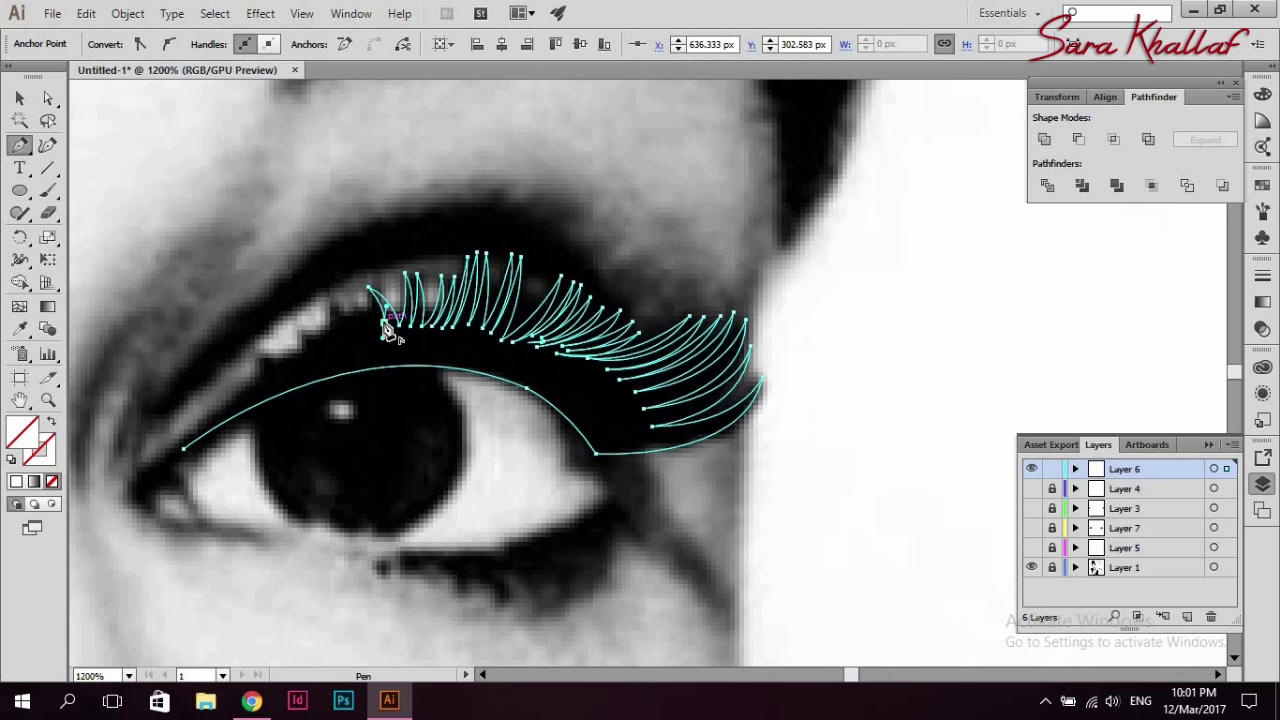
{"action": "left_click", "coordinate": [326, 297]}
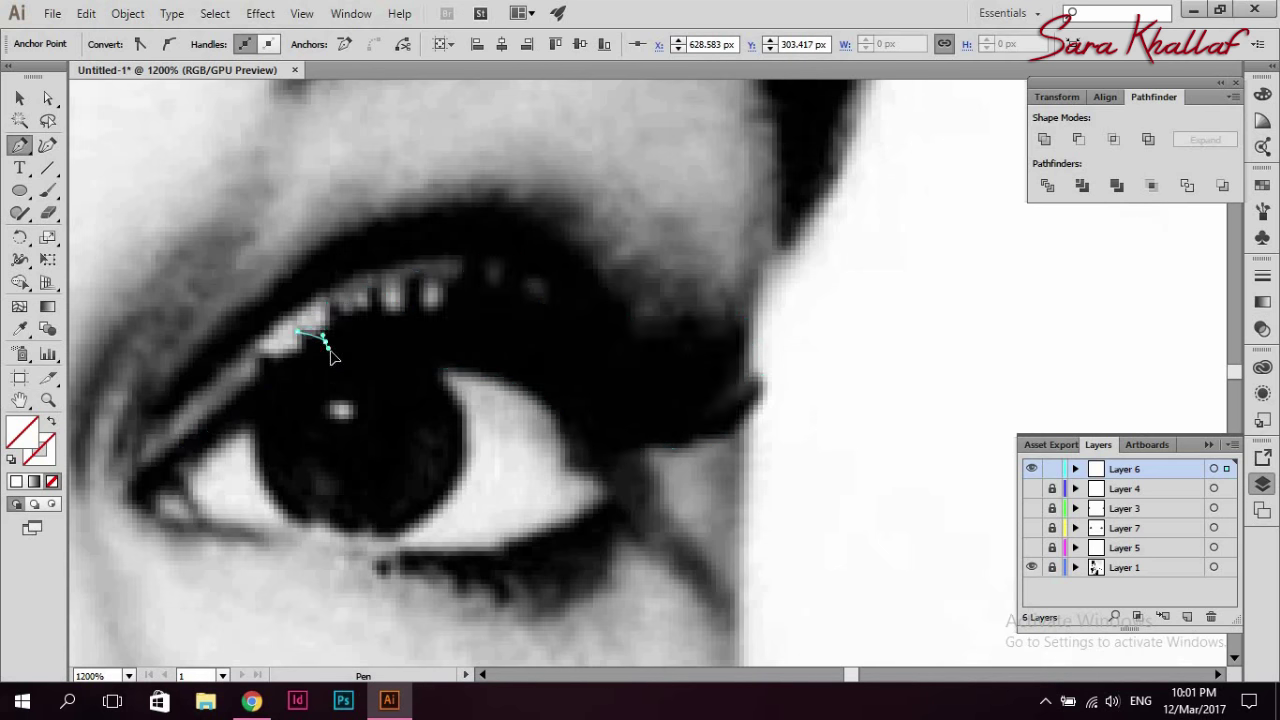
- Add the last small inner lashes and a lid line to the inner corner, then select all lash paths
{"action": "key", "text": "ctrl+a"}
{"action": "left_click_drag", "start_coordinate": [255, 356], "coordinate": [285, 365]}
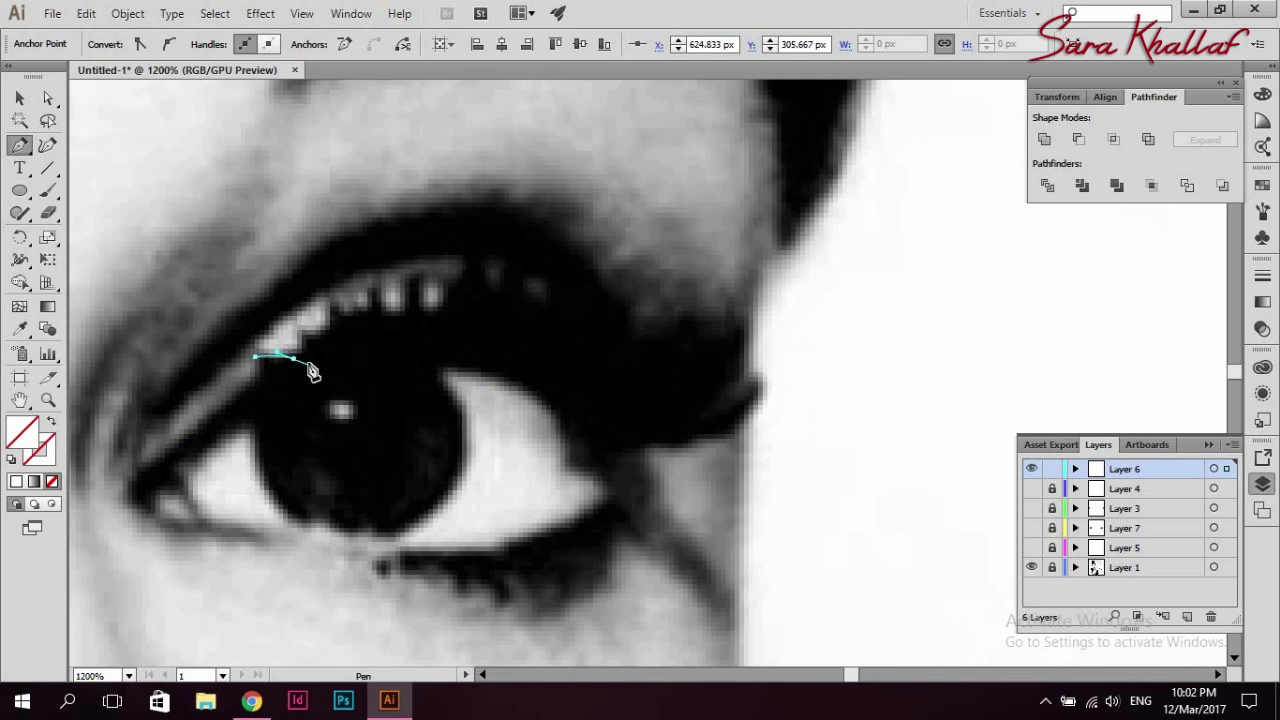
{"action": "left_click_drag", "start_coordinate": [231, 371], "coordinate": [258, 372]}
{"action": "left_click", "coordinate": [277, 371]}
{"action": "left_click_drag", "start_coordinate": [142, 472], "coordinate": [114, 560]}
{"action": "key", "text": "ctrl+z"}
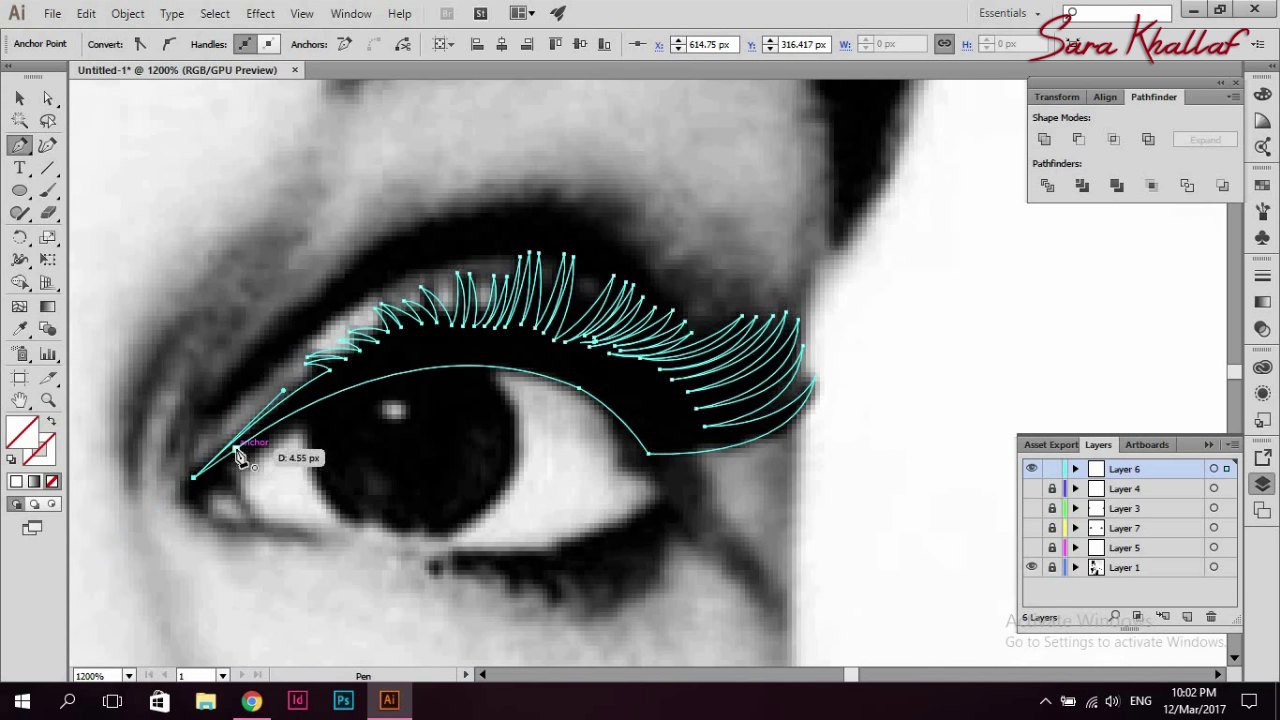
{"action": "key", "text": "v"}
{"action": "key", "text": "ctrl+a"}
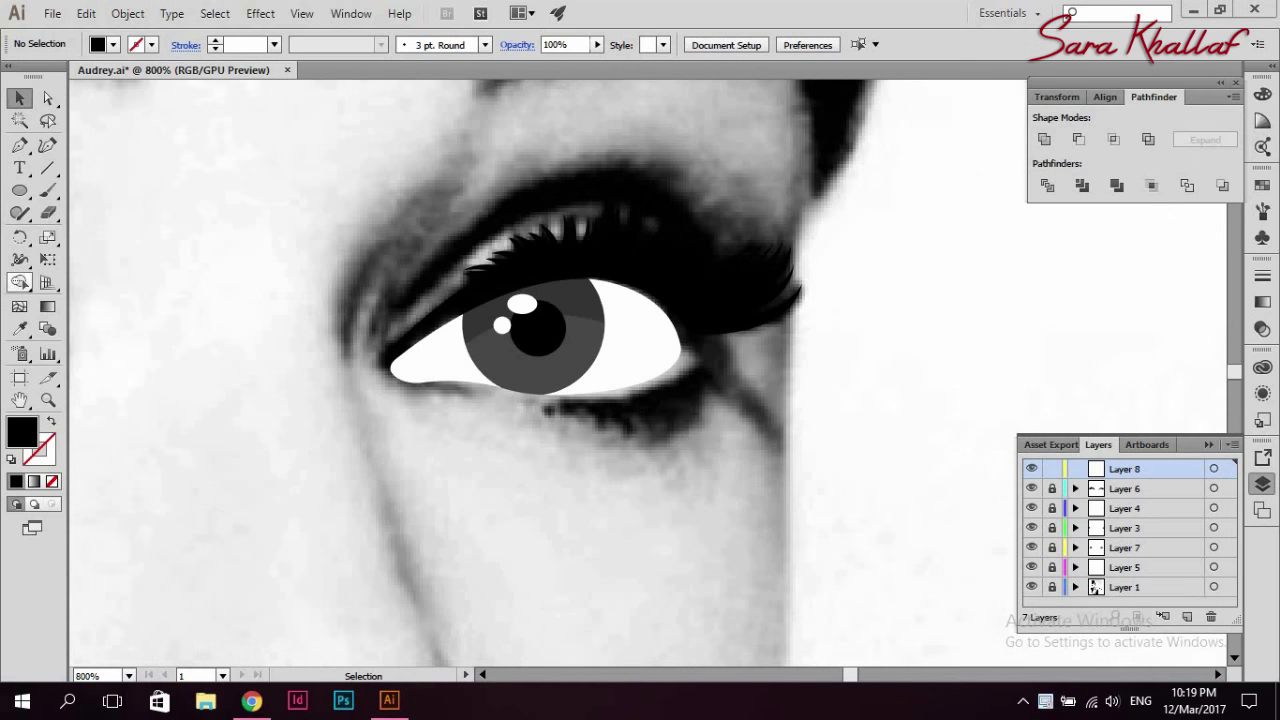
{"action": "key", "text": "p"}
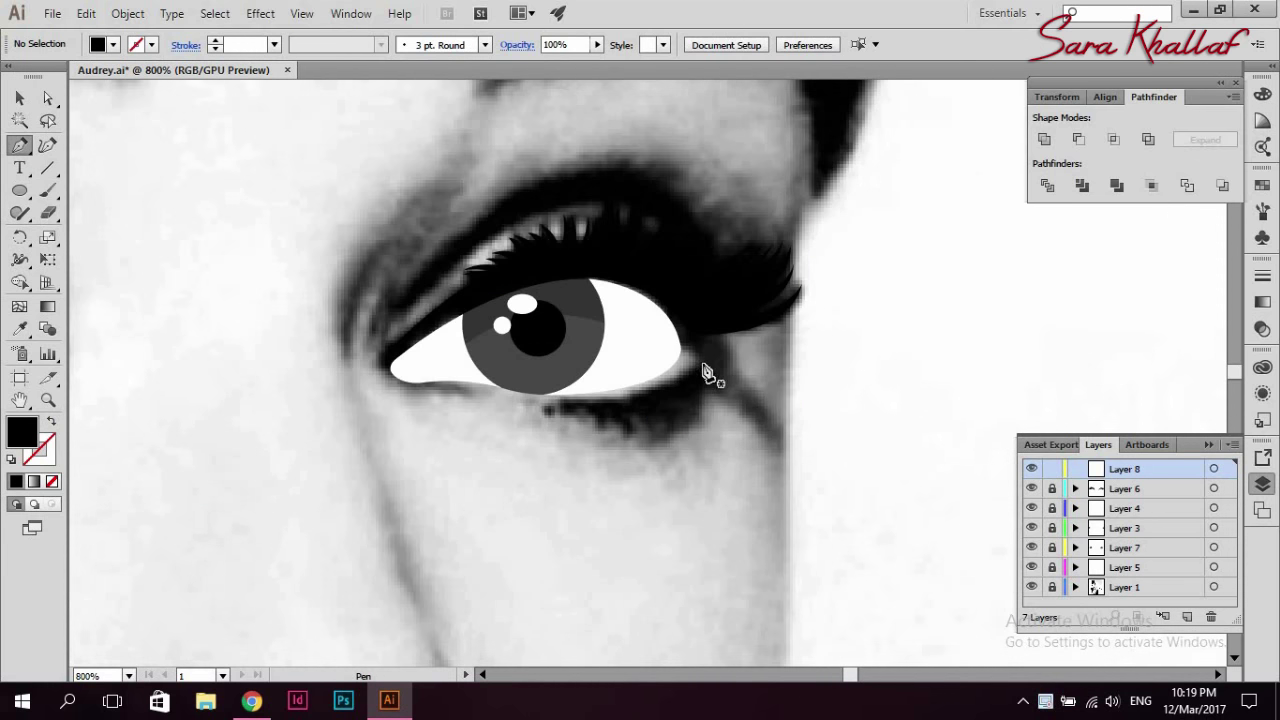
- Start the lower lash line, curving it to the outer corner and shaping the first lash loops
{"action": "left_click", "coordinate": [559, 401]}
{"action": "left_click_drag", "start_coordinate": [701, 366], "coordinate": [742, 322]}
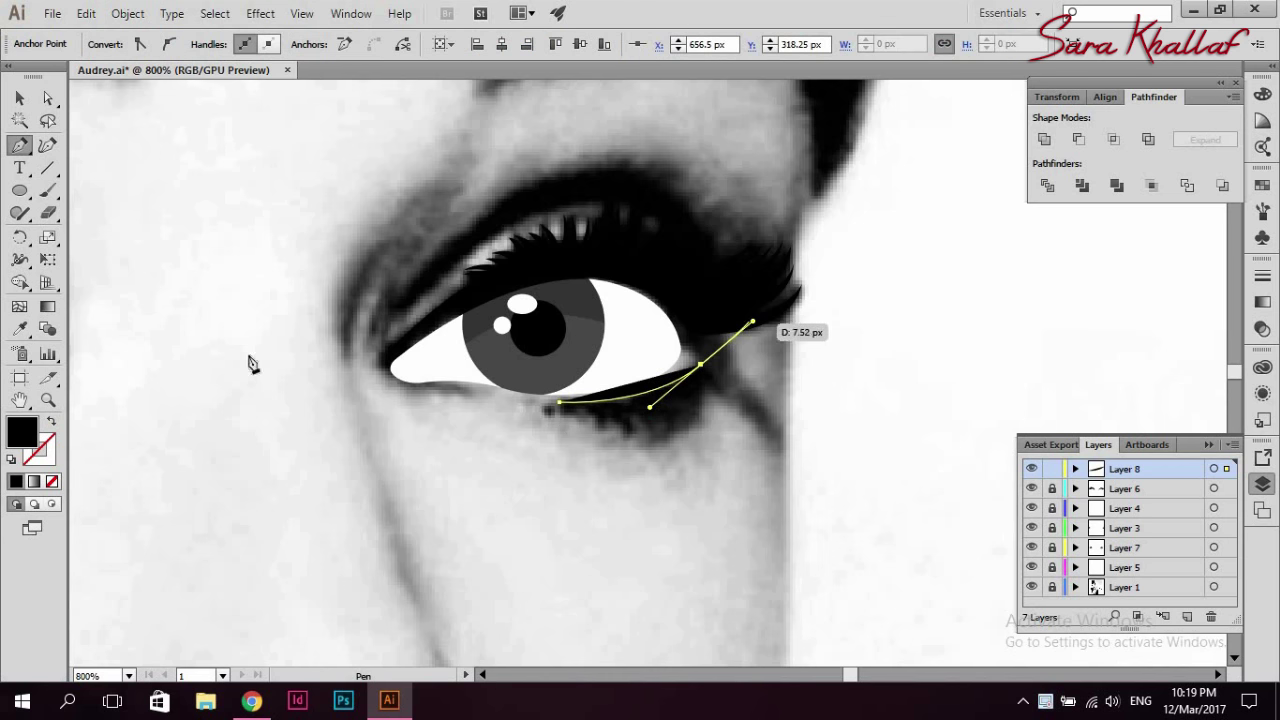
{"action": "left_click", "coordinate": [701, 366]}
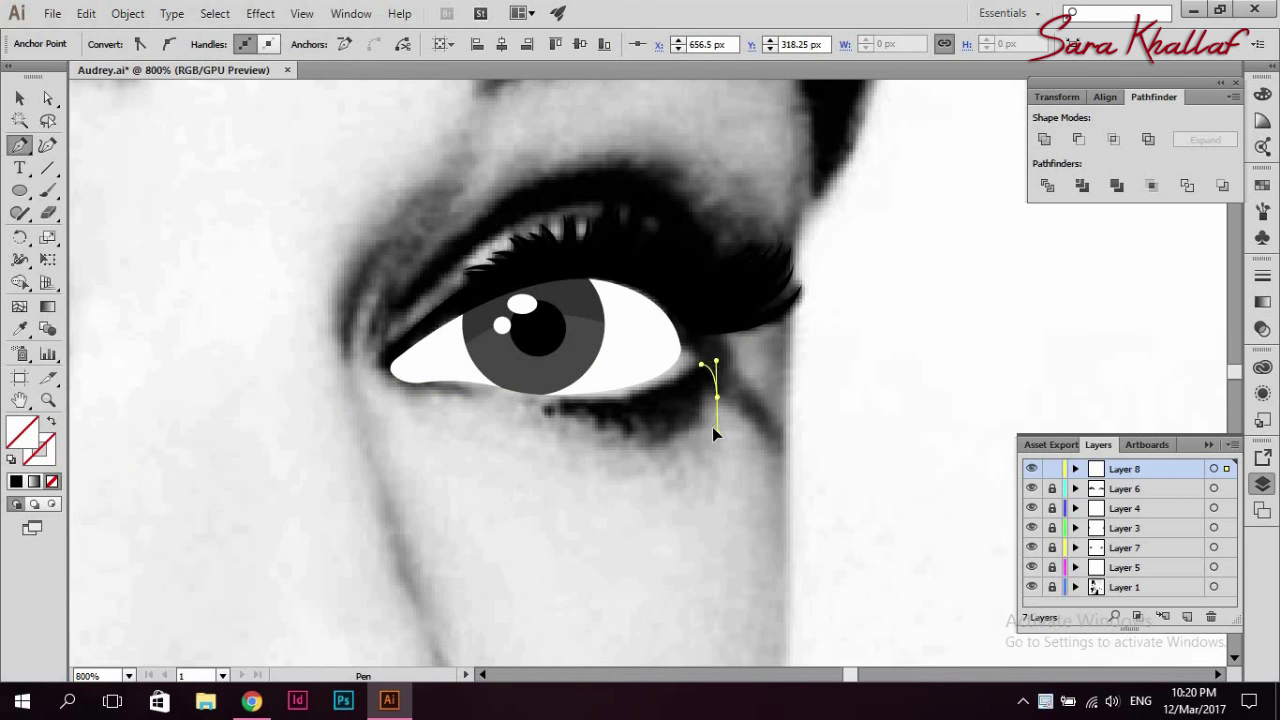
{"action": "mouse_move", "coordinate": [712, 430]}
{"action": "left_mouse_down"}
{"action": "mouse_move", "coordinate": [690, 380]}
{"action": "mouse_move", "coordinate": [703, 427]}
{"action": "left_mouse_up"}
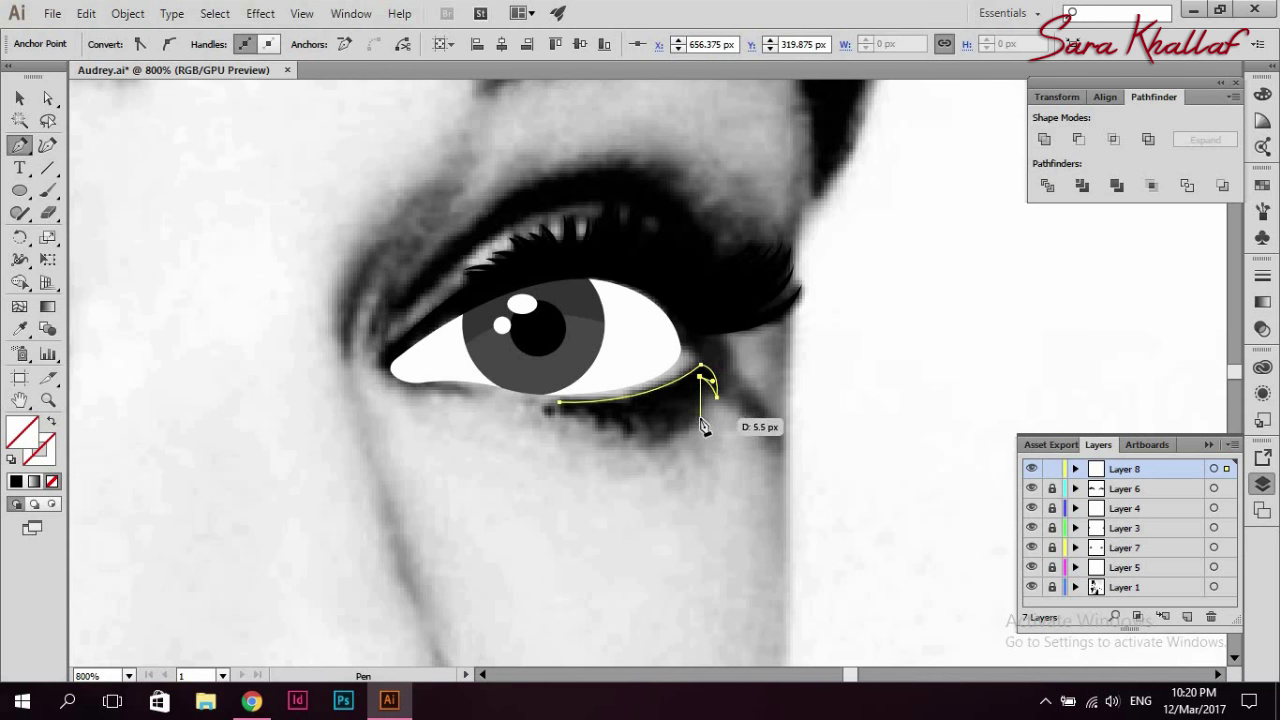
{"action": "left_click", "coordinate": [685, 444]}
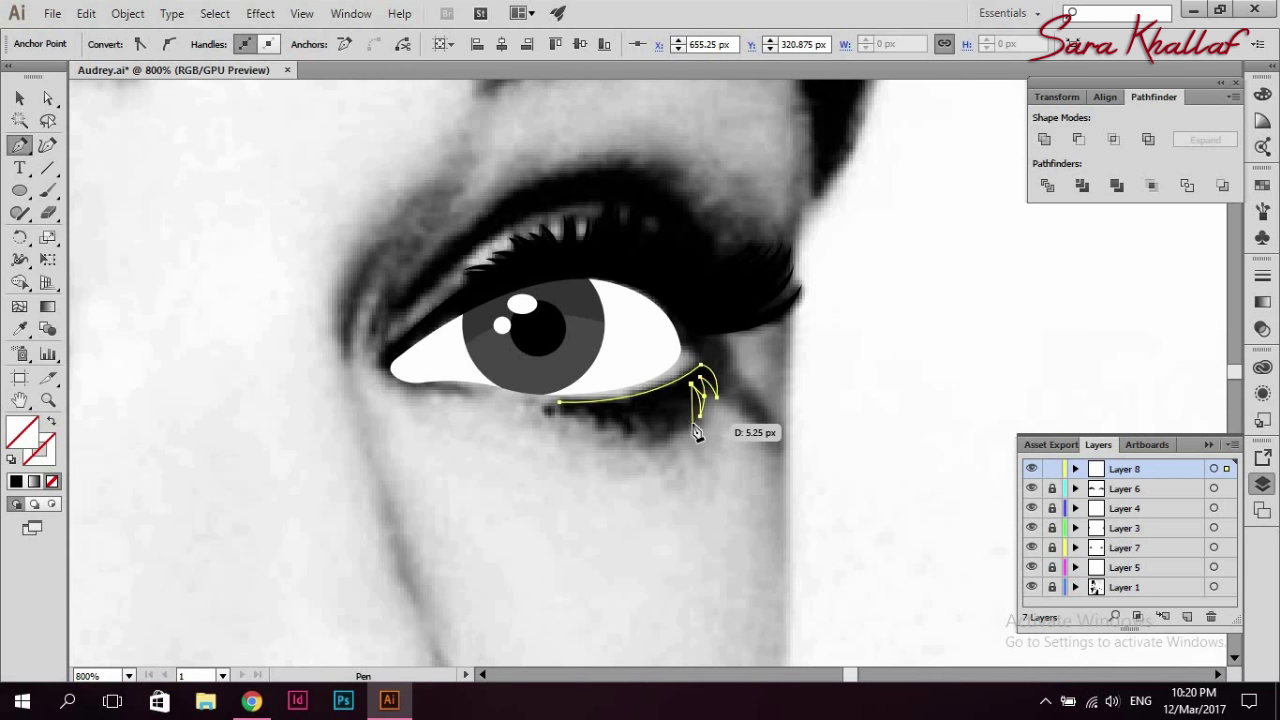
{"action": "mouse_move", "coordinate": [683, 397]}
{"action": "left_mouse_down"}
{"action": "mouse_move", "coordinate": [681, 440]}
{"action": "mouse_move", "coordinate": [670, 396]}
{"action": "left_mouse_up"}
- Continue the looped lower lashes toward the inner corner and finish the lash path
{"action": "left_click", "coordinate": [677, 409], "text": "ctrl"}
{"action": "left_click_drag", "start_coordinate": [662, 452], "coordinate": [663, 450]}
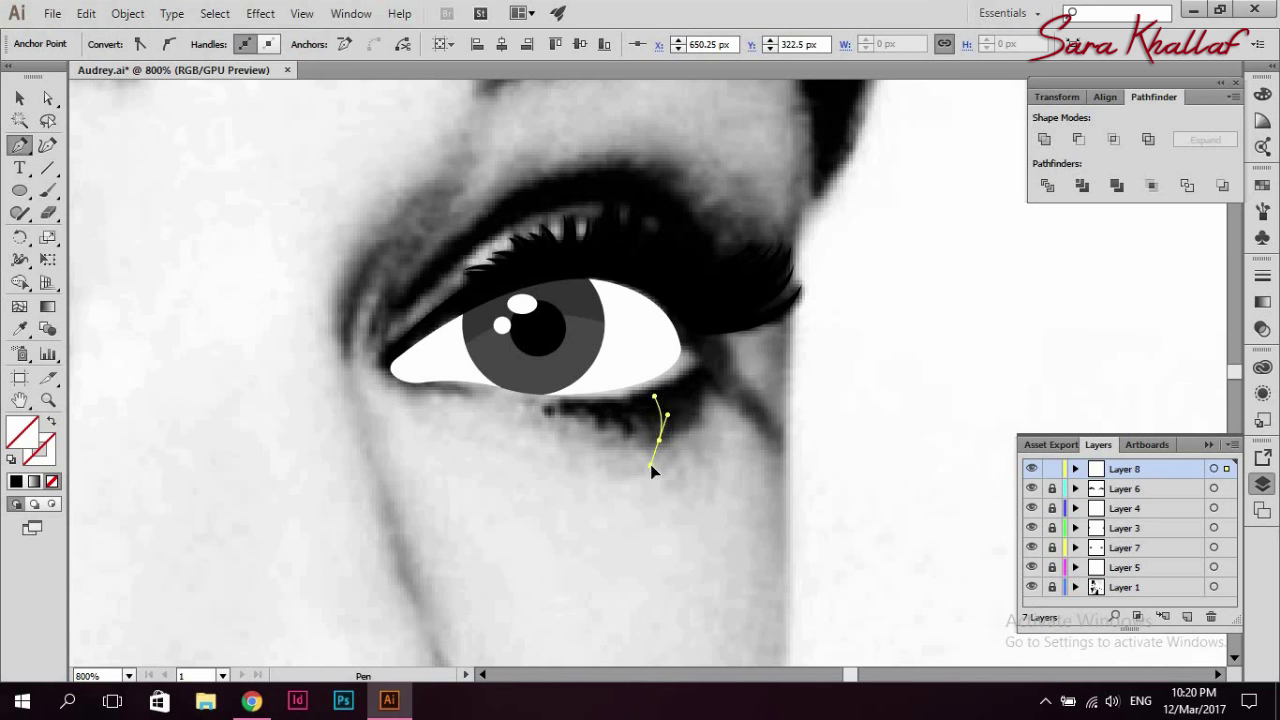
{"action": "mouse_move", "coordinate": [663, 450]}
{"action": "left_mouse_down"}
{"action": "mouse_move", "coordinate": [648, 408]}
{"action": "mouse_move", "coordinate": [655, 453]}
{"action": "left_mouse_up"}
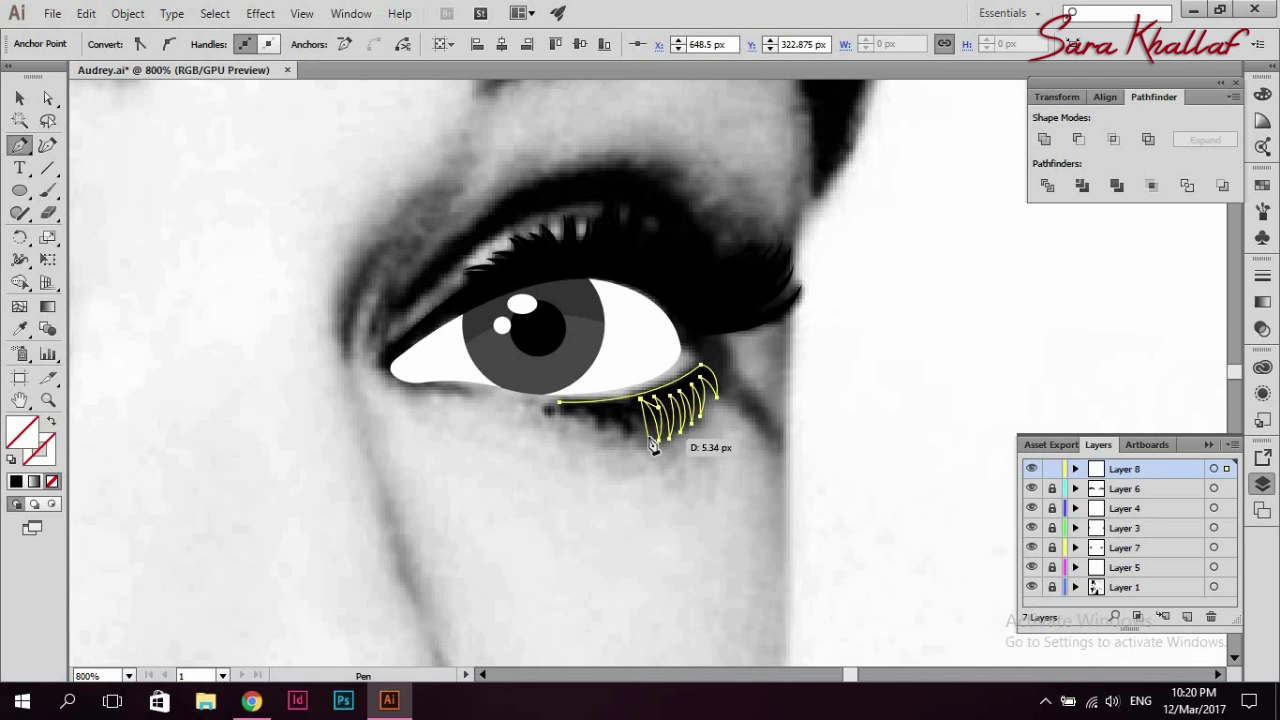
{"action": "left_click_drag", "start_coordinate": [625, 405], "coordinate": [634, 447]}
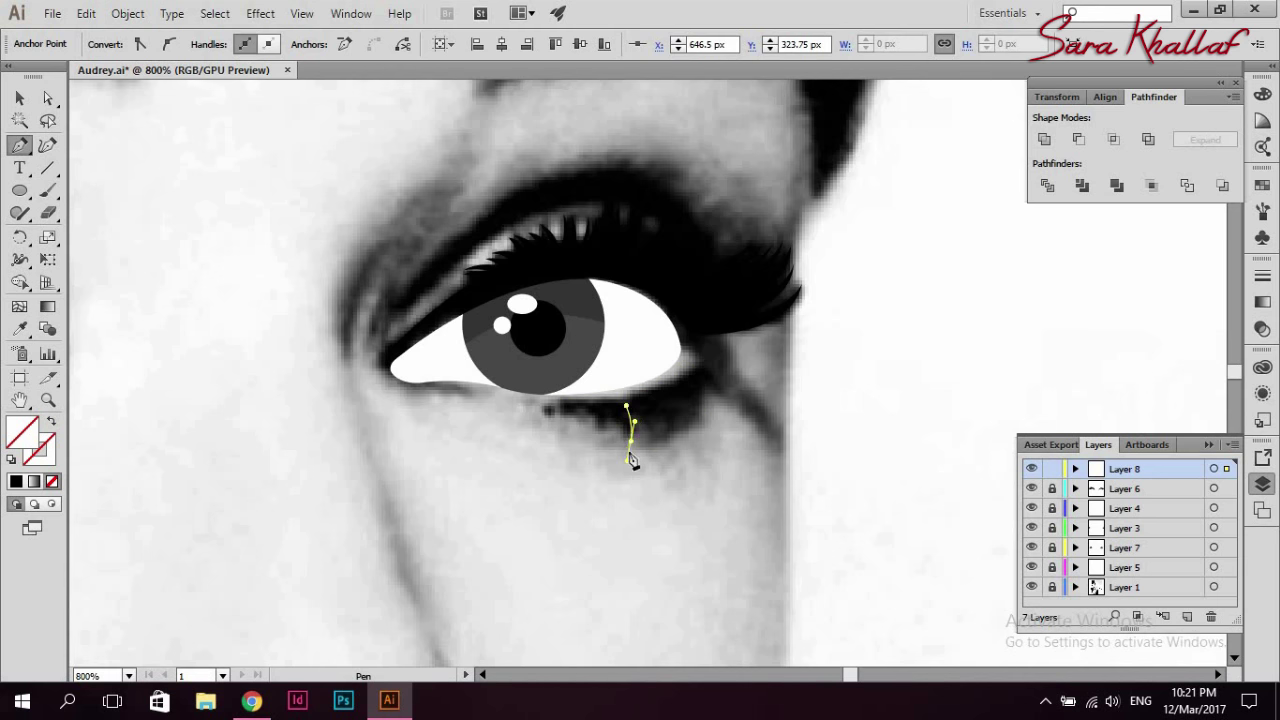
{"action": "mouse_move", "coordinate": [630, 441]}
{"action": "left_mouse_down"}
{"action": "mouse_move", "coordinate": [605, 407]}
{"action": "mouse_move", "coordinate": [622, 432]}
{"action": "left_mouse_up"}
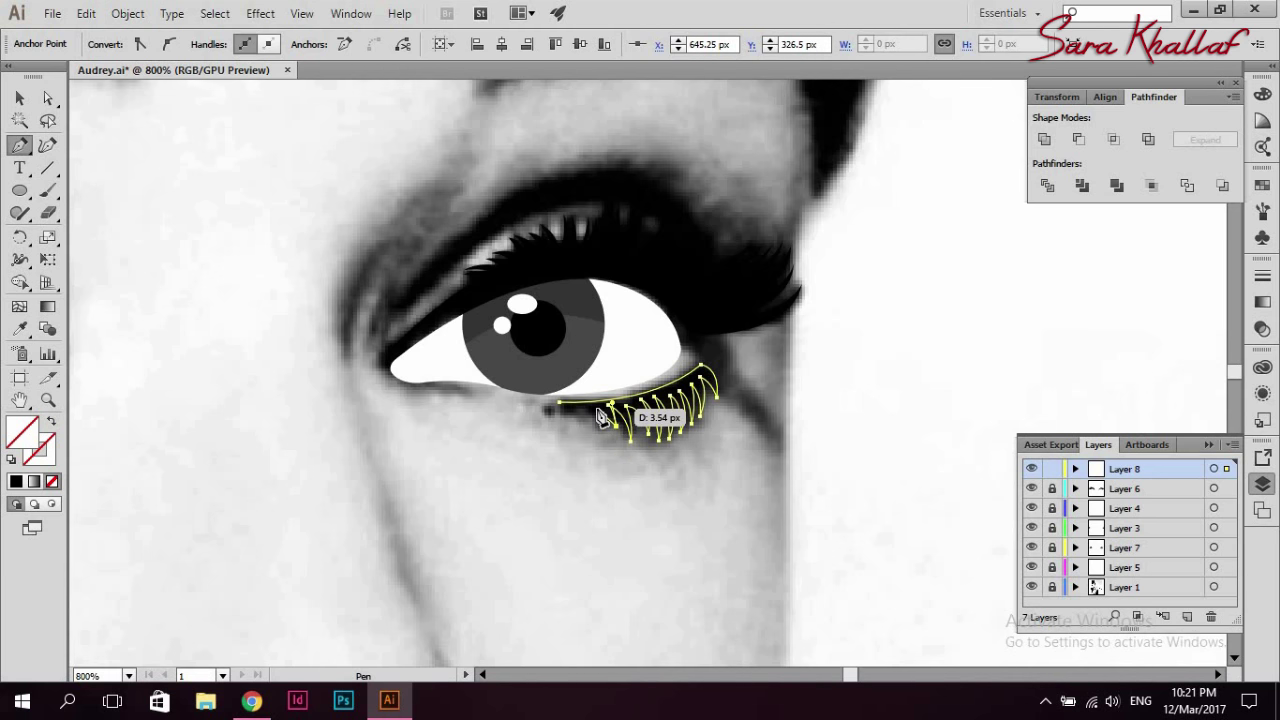
{"action": "mouse_move", "coordinate": [603, 433]}
{"action": "left_mouse_down"}
{"action": "mouse_move", "coordinate": [588, 416]}
{"action": "mouse_move", "coordinate": [592, 437]}
{"action": "left_mouse_up"}
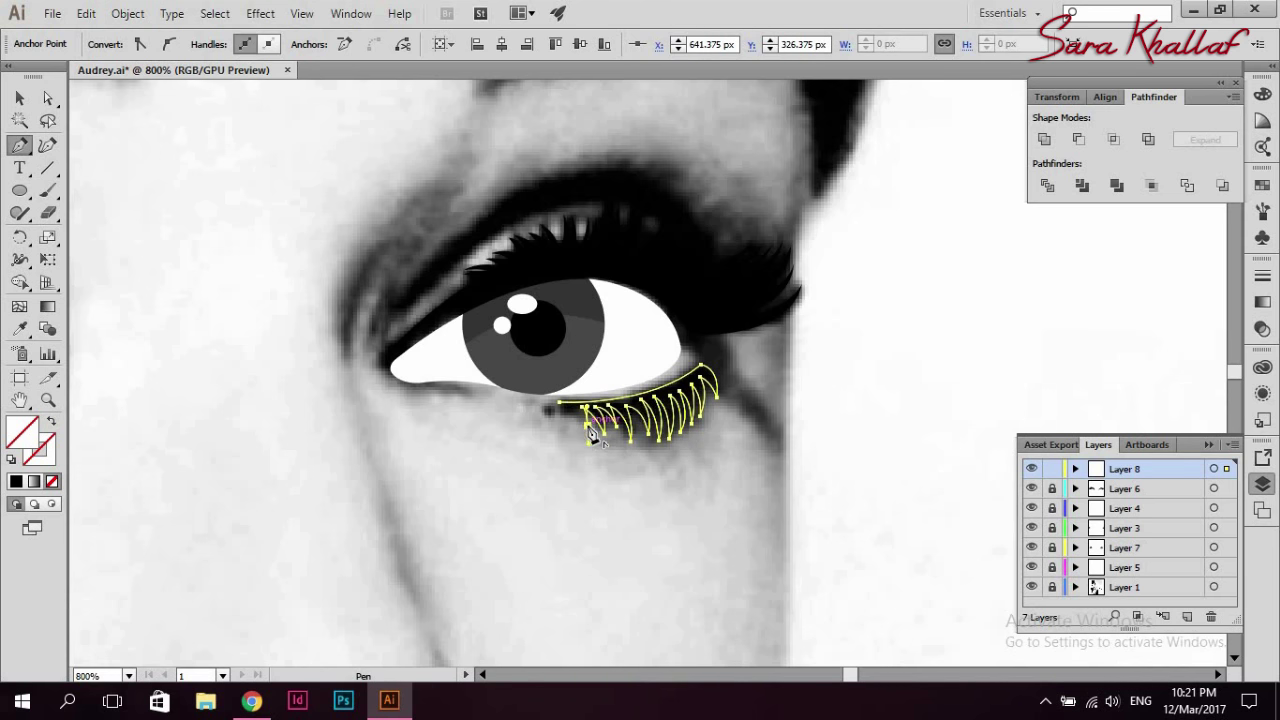
{"action": "left_click", "coordinate": [19, 97]}
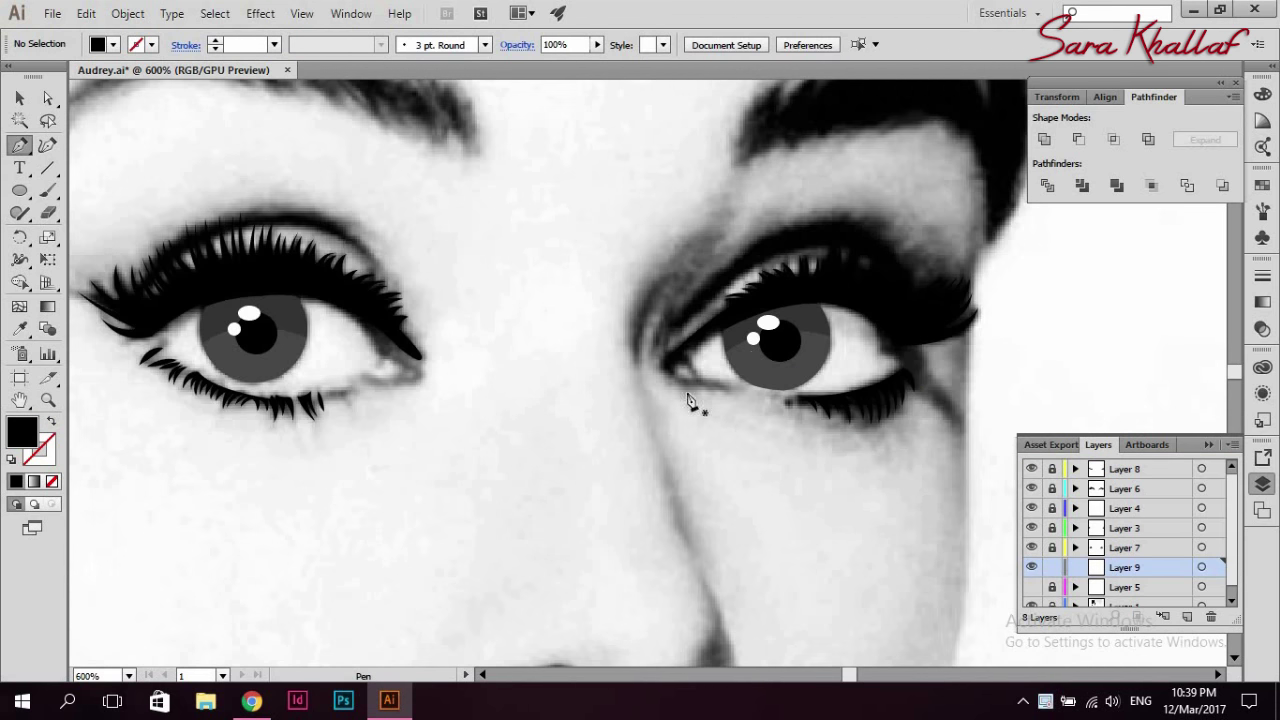
- Draw a closed shadow shape over the right eye's upper lid
{"action": "left_click", "coordinate": [670, 392]}
{"action": "left_click_drag", "start_coordinate": [752, 340], "coordinate": [833, 343]}
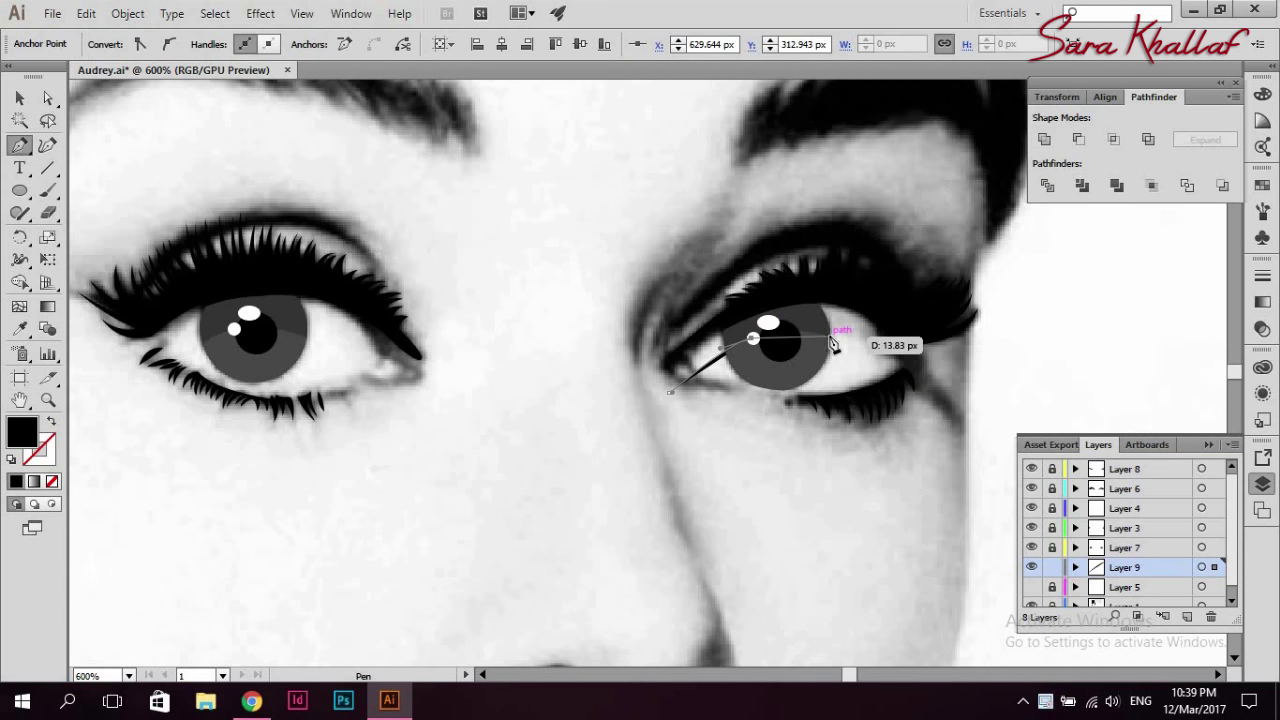
{"action": "left_click_drag", "start_coordinate": [833, 343], "coordinate": [819, 333]}
{"action": "left_click", "coordinate": [898, 392]}
{"action": "left_click", "coordinate": [945, 394]}
{"action": "left_click", "coordinate": [963, 232]}
{"action": "left_click", "coordinate": [657, 232]}
{"action": "left_click", "coordinate": [618, 387]}
{"action": "left_click_drag", "start_coordinate": [670, 392], "coordinate": [672, 404]}
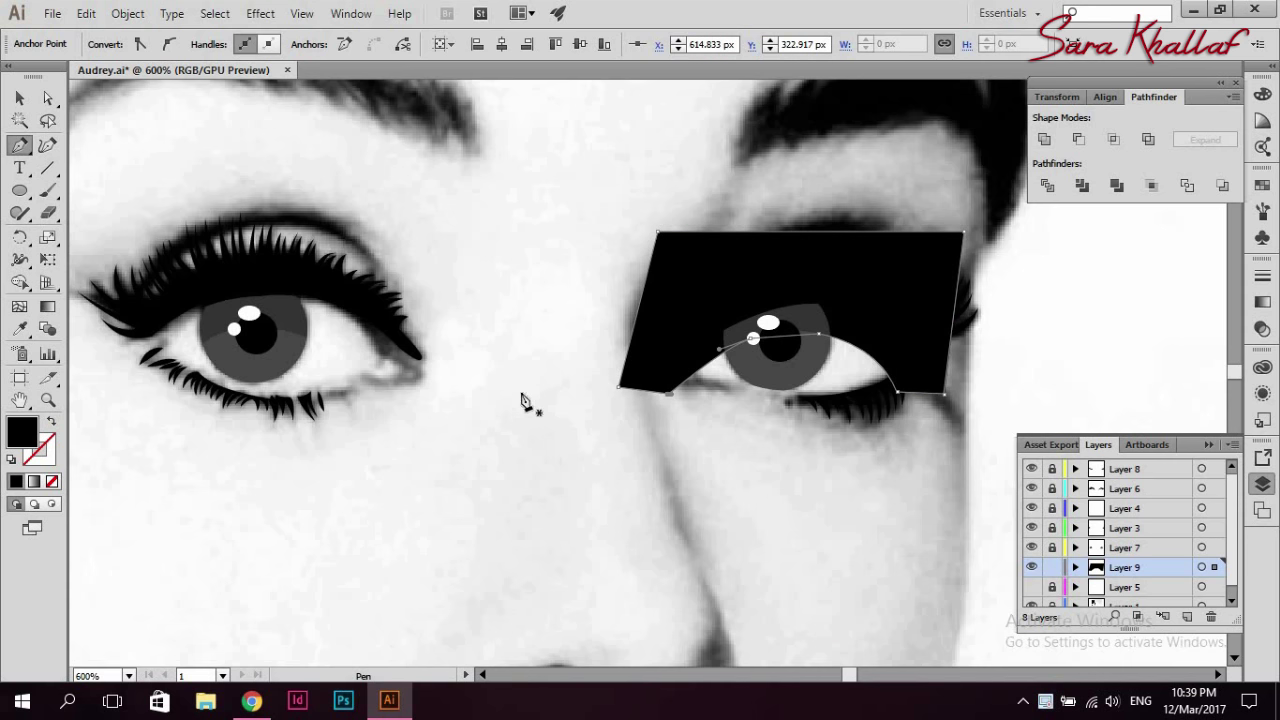
- Draw a matching closed shadow shape over the left eye's upper lid
{"action": "left_click", "coordinate": [397, 393]}
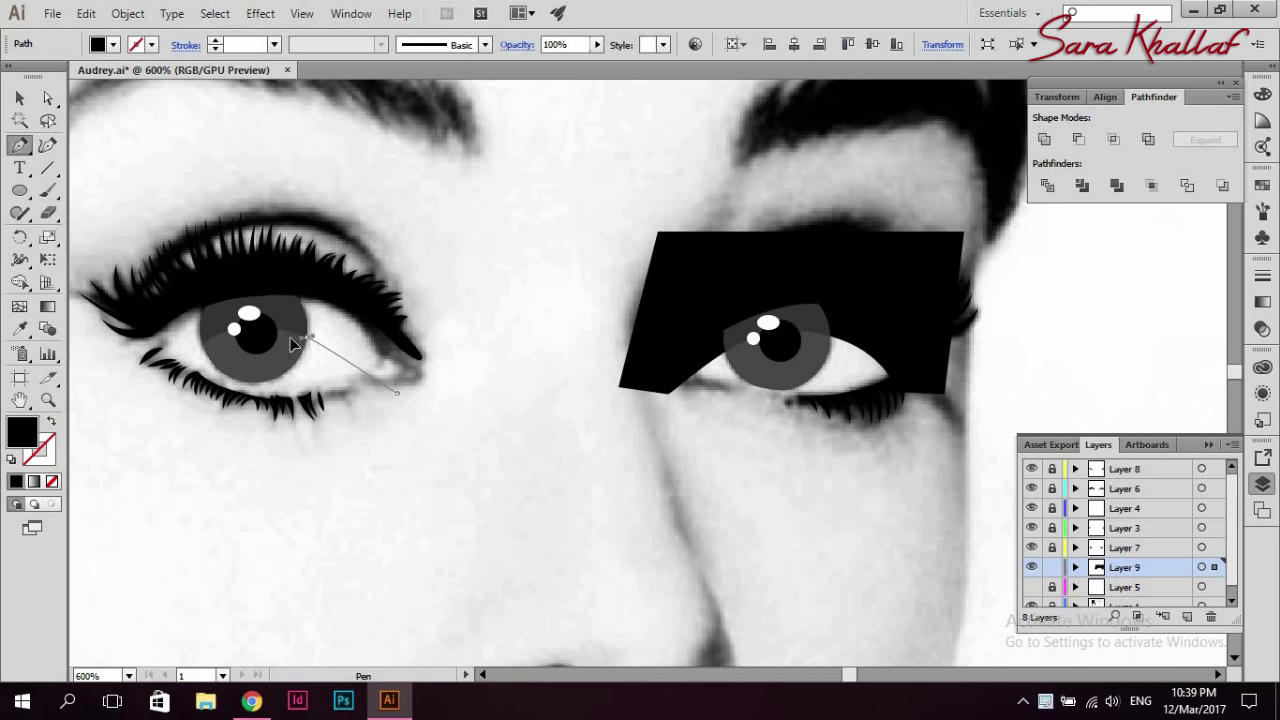
{"action": "left_click_drag", "start_coordinate": [258, 337], "coordinate": [212, 339]}
{"action": "mouse_move", "coordinate": [161, 380]}
{"action": "left_mouse_down"}
{"action": "mouse_move", "coordinate": [160, 430]}
{"action": "mouse_move", "coordinate": [160, 405]}
{"action": "left_mouse_up"}
{"action": "left_click", "coordinate": [93, 335]}
{"action": "left_click", "coordinate": [135, 222]}
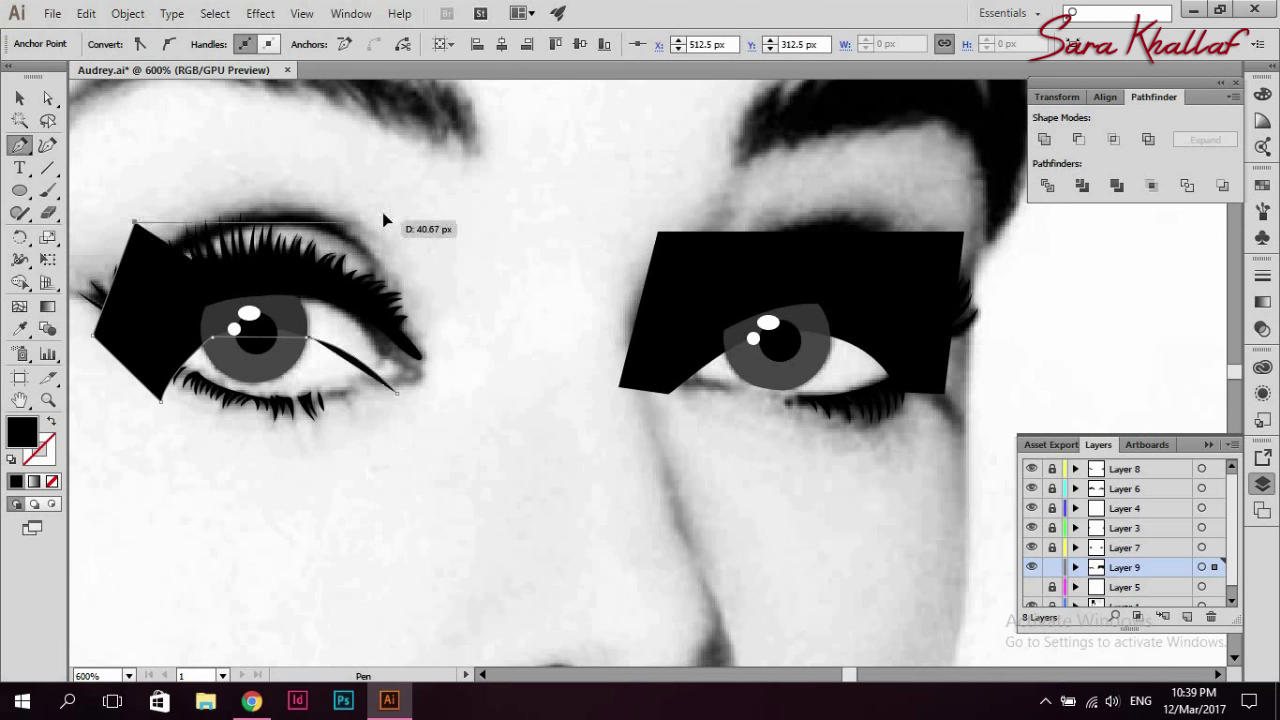
{"action": "left_click", "coordinate": [383, 214]}
{"action": "left_click", "coordinate": [460, 330]}
{"action": "left_click_drag", "start_coordinate": [448, 430], "coordinate": [405, 410]}
- Fill both shadow shapes grey at 44% opacity
{"action": "key", "text": "v"}
{"action": "key", "text": "ctrl+a"}
{"action": "left_click", "coordinate": [113, 44]}
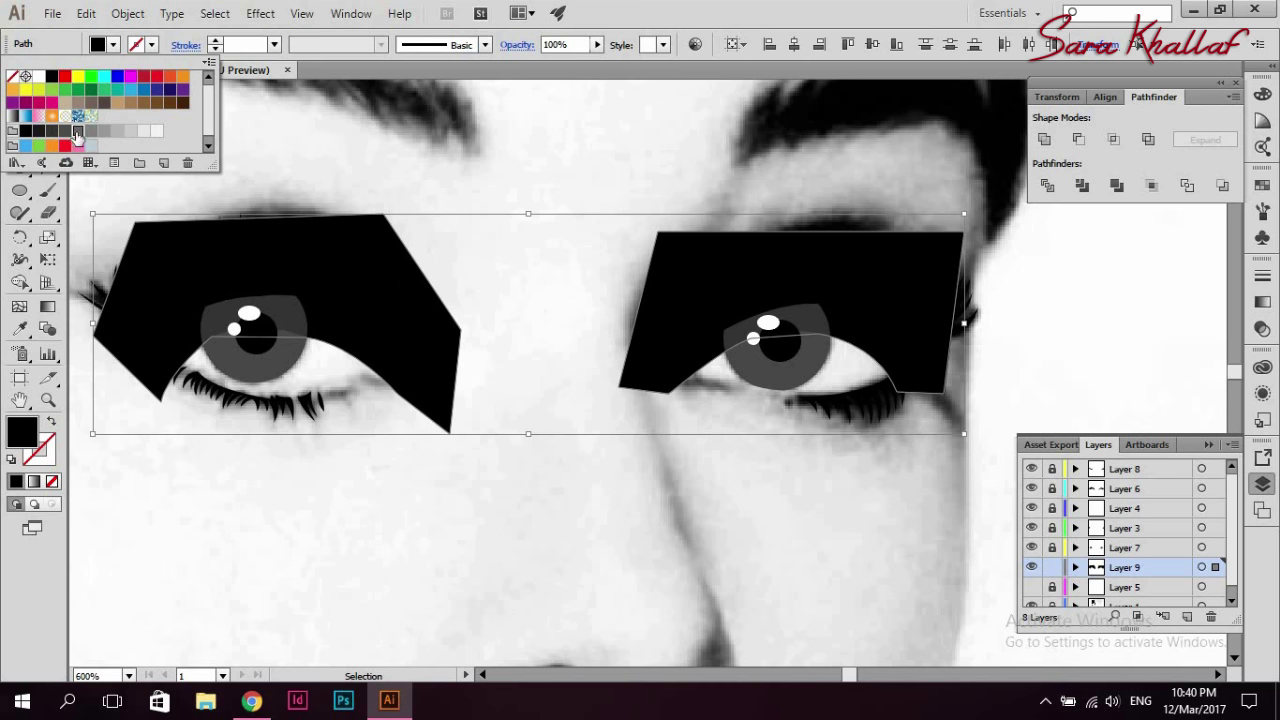
{"action": "left_click", "coordinate": [80, 136]}
{"action": "mouse_move", "coordinate": [565, 60]}
{"action": "left_mouse_down"}
{"action": "mouse_move", "coordinate": [541, 60]}
{"action": "mouse_move", "coordinate": [552, 70]}
{"action": "left_mouse_up"}
{"action": "key", "text": "ctrl+shift+a"}
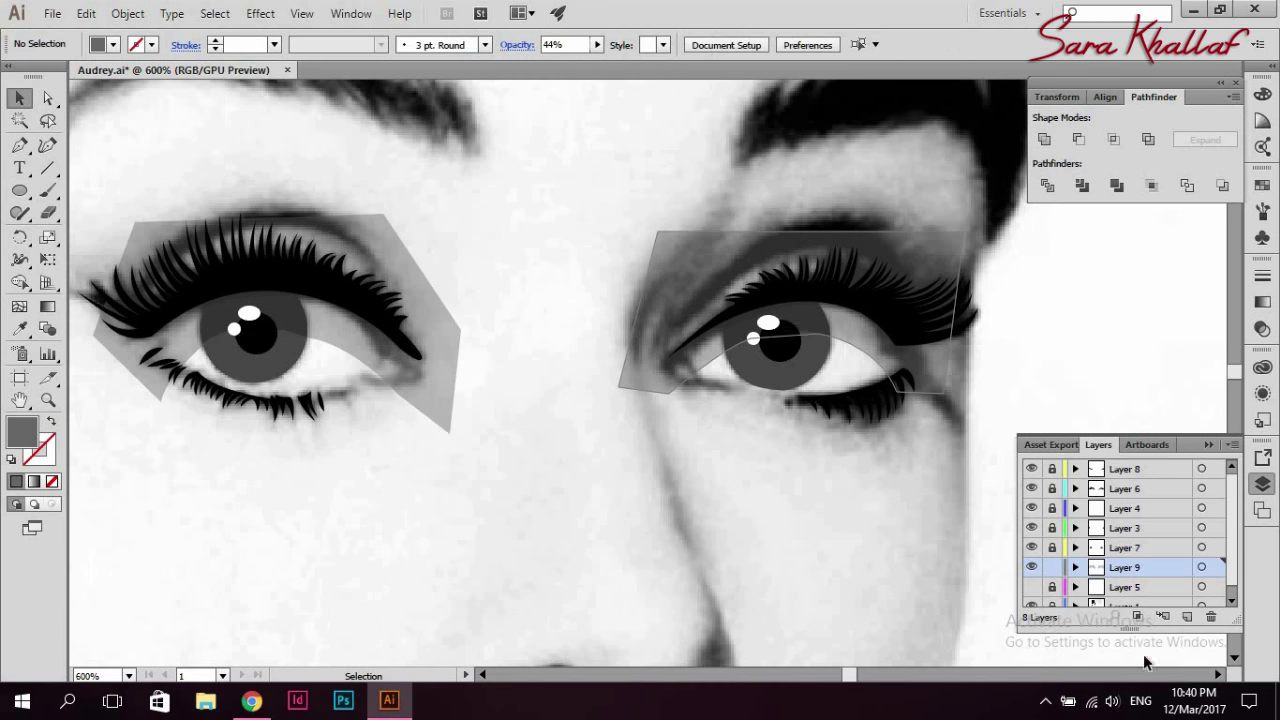
- Lock the eye-whites layer and clip the grey shadows to the eye area with a clipping mask
{"action": "left_click", "coordinate": [1033, 588]}
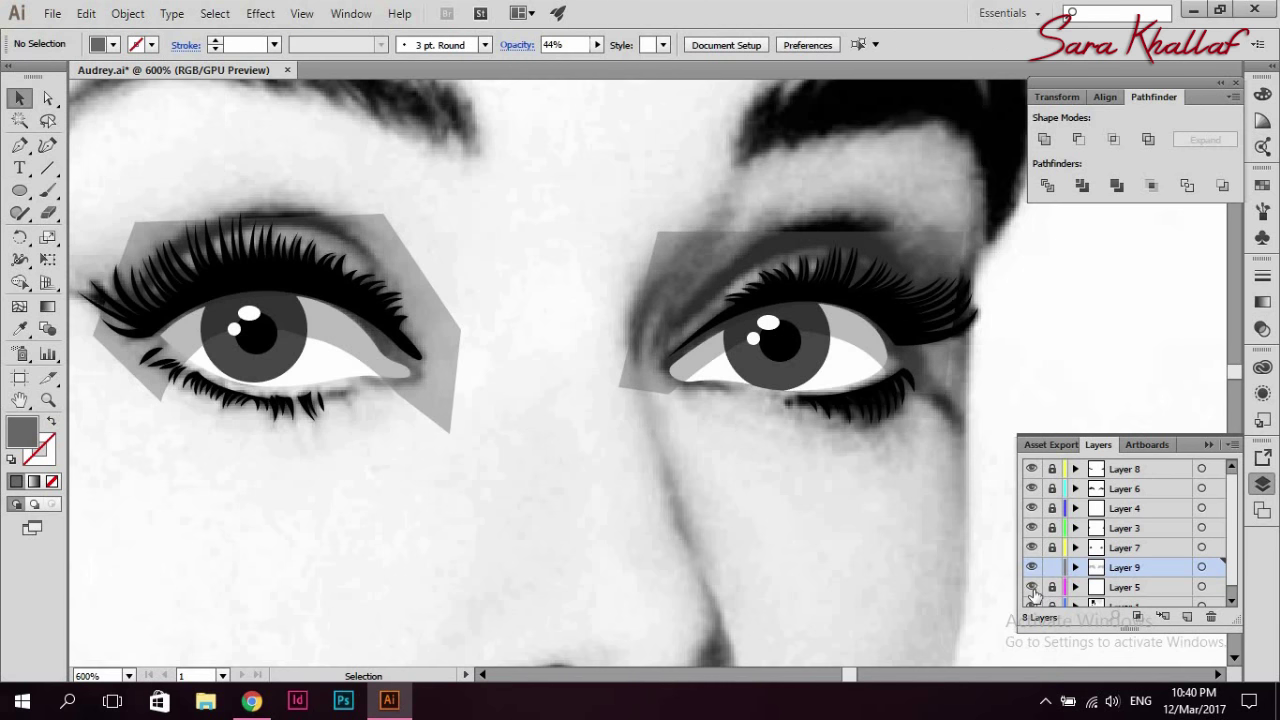
{"action": "left_click", "coordinate": [833, 363]}
{"action": "left_click", "coordinate": [1051, 587]}
{"action": "key", "text": "alt+e"}
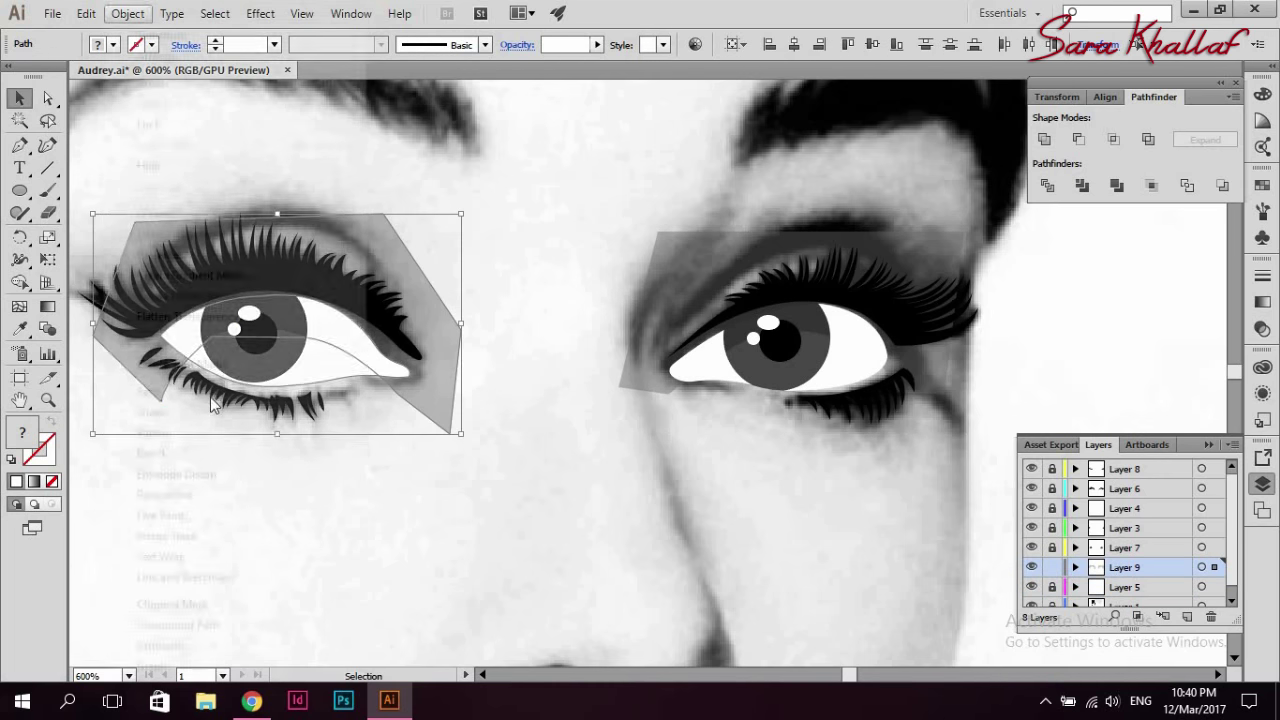
{"action": "left_click", "coordinate": [410, 604]}
{"action": "left_click", "coordinate": [474, 501]}
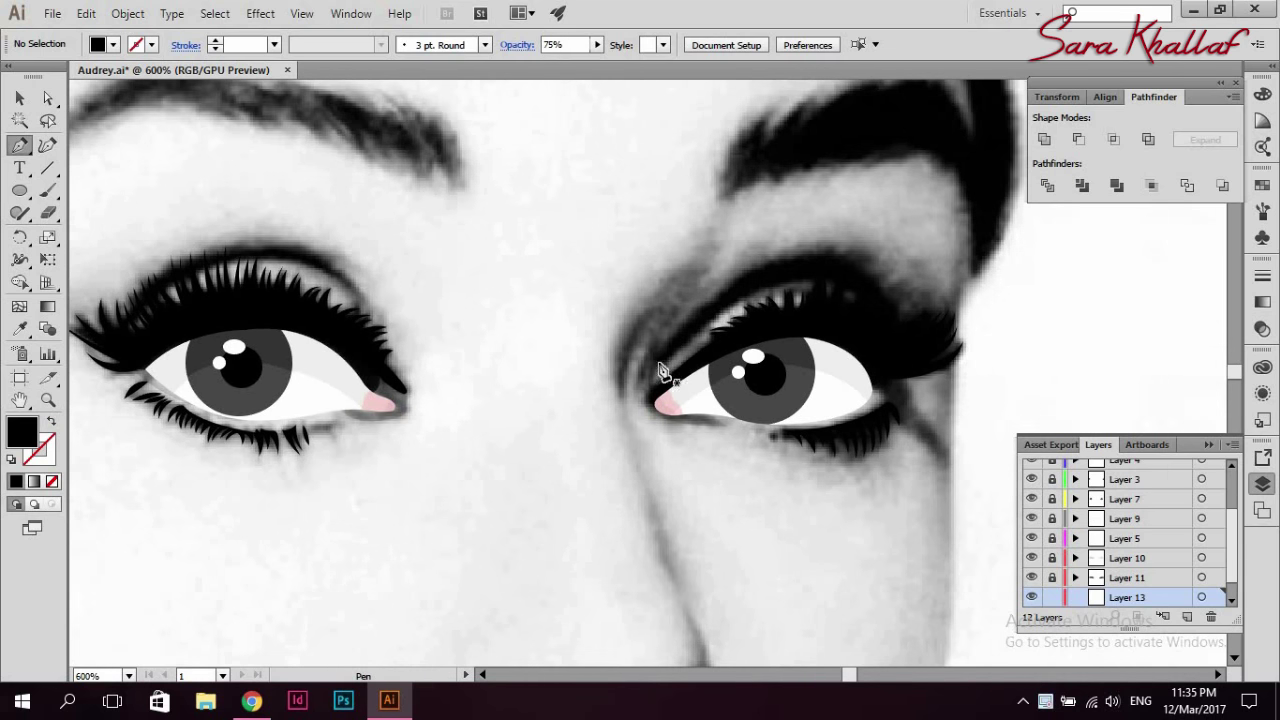
- Draw a crescent eyeliner shape over the right upper lid and round its corners
{"action": "left_click", "coordinate": [656, 368]}
{"action": "left_click_drag", "start_coordinate": [867, 265], "coordinate": [985, 325]}
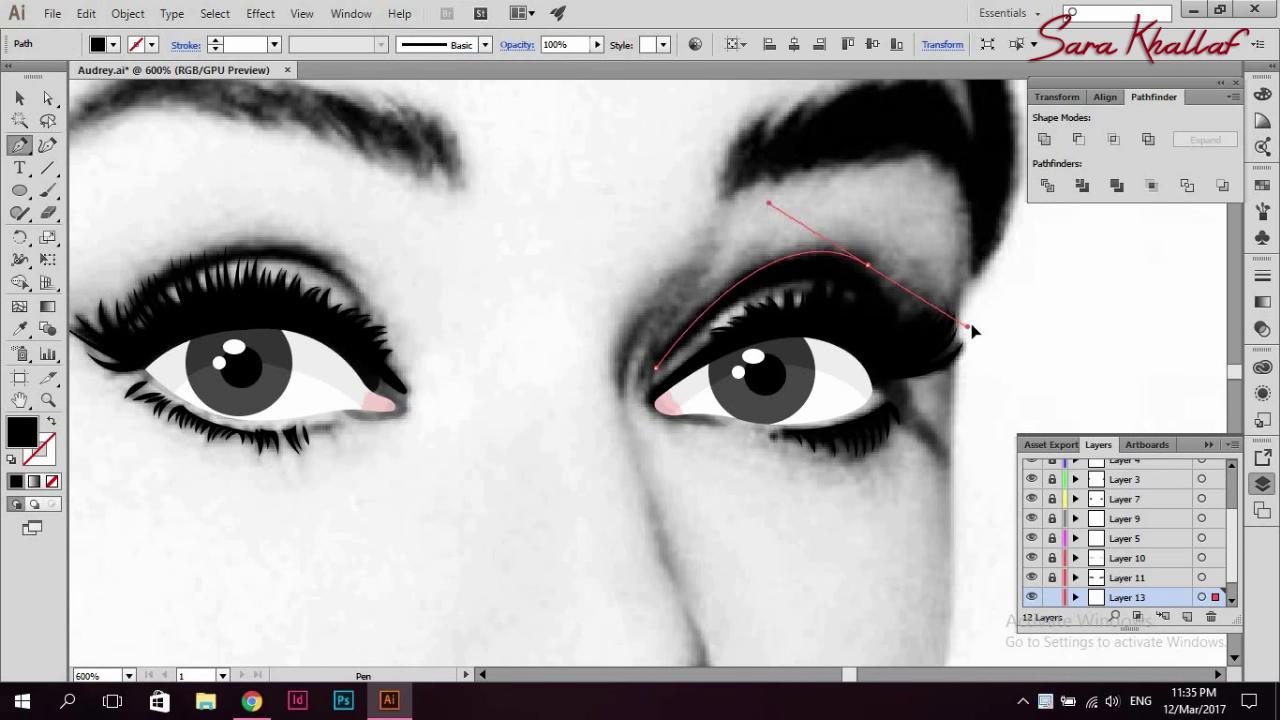
{"action": "left_click", "coordinate": [867, 265]}
{"action": "left_click_drag", "start_coordinate": [913, 352], "coordinate": [939, 418]}
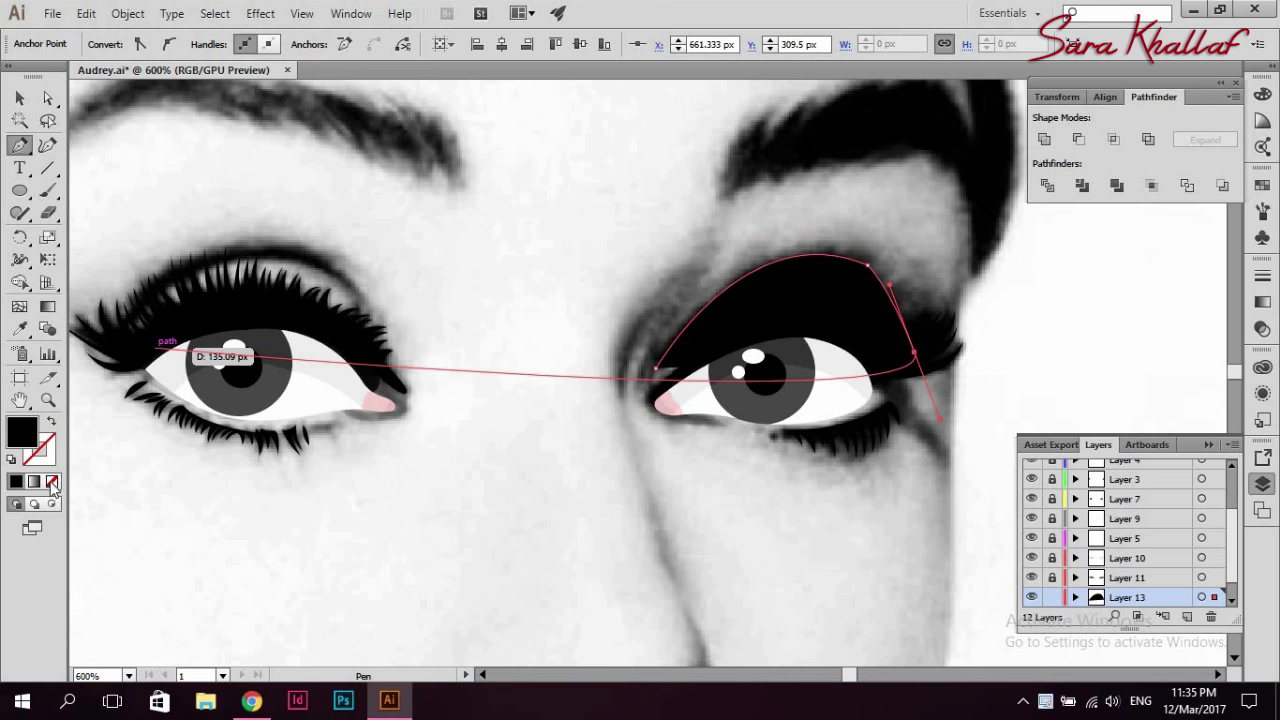
{"action": "left_click", "coordinate": [913, 352]}
{"action": "left_click_drag", "start_coordinate": [780, 284], "coordinate": [715, 312]}
{"action": "left_click", "coordinate": [780, 284]}
{"action": "left_click", "coordinate": [655, 367]}
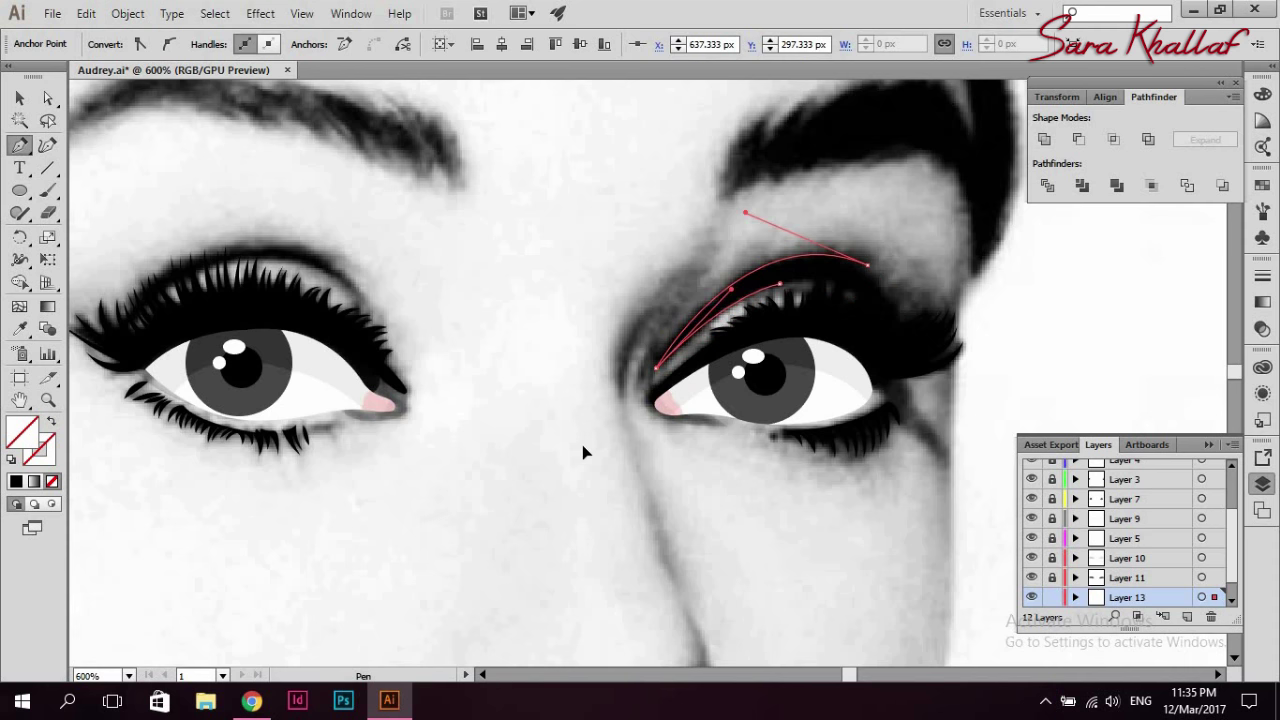
{"action": "left_click", "coordinate": [47, 97]}
{"action": "left_click_drag", "start_coordinate": [857, 270], "coordinate": [809, 357]}
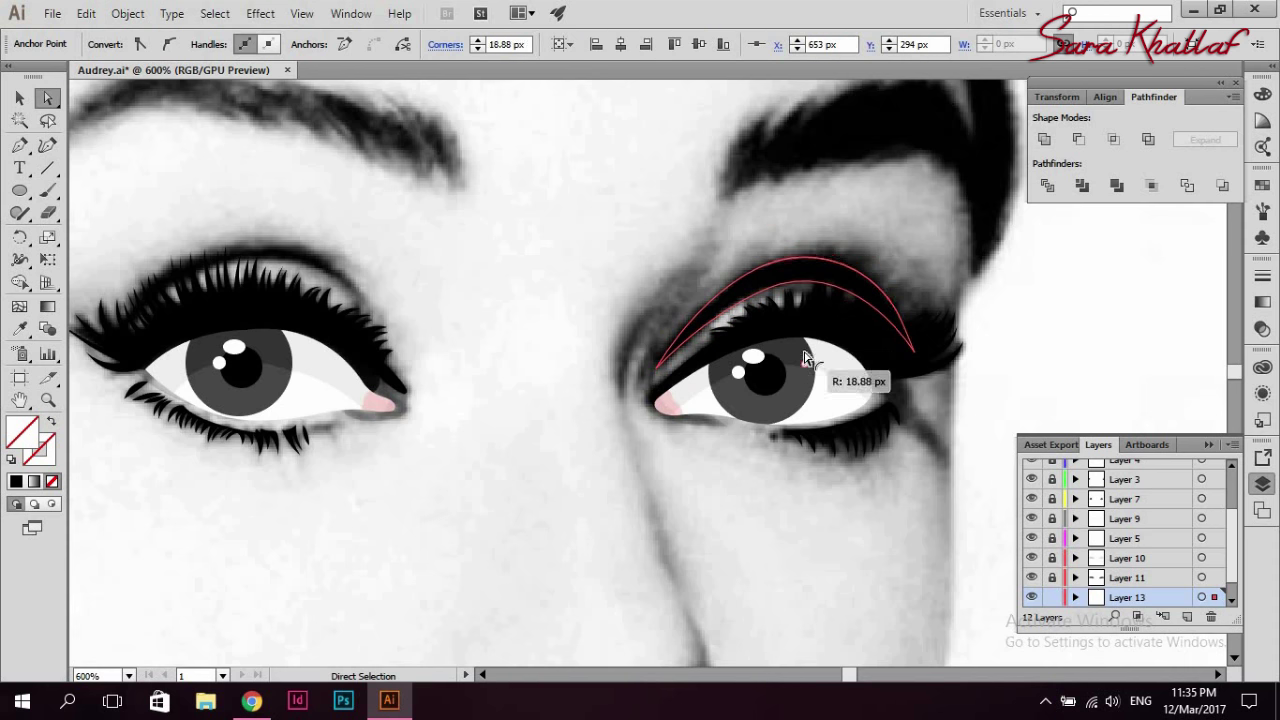
{"action": "left_click", "coordinate": [797, 609]}
- Draw a matching crescent eyeliner along the left upper lid
{"action": "left_click", "coordinate": [482, 675]}
{"action": "key", "text": "p"}
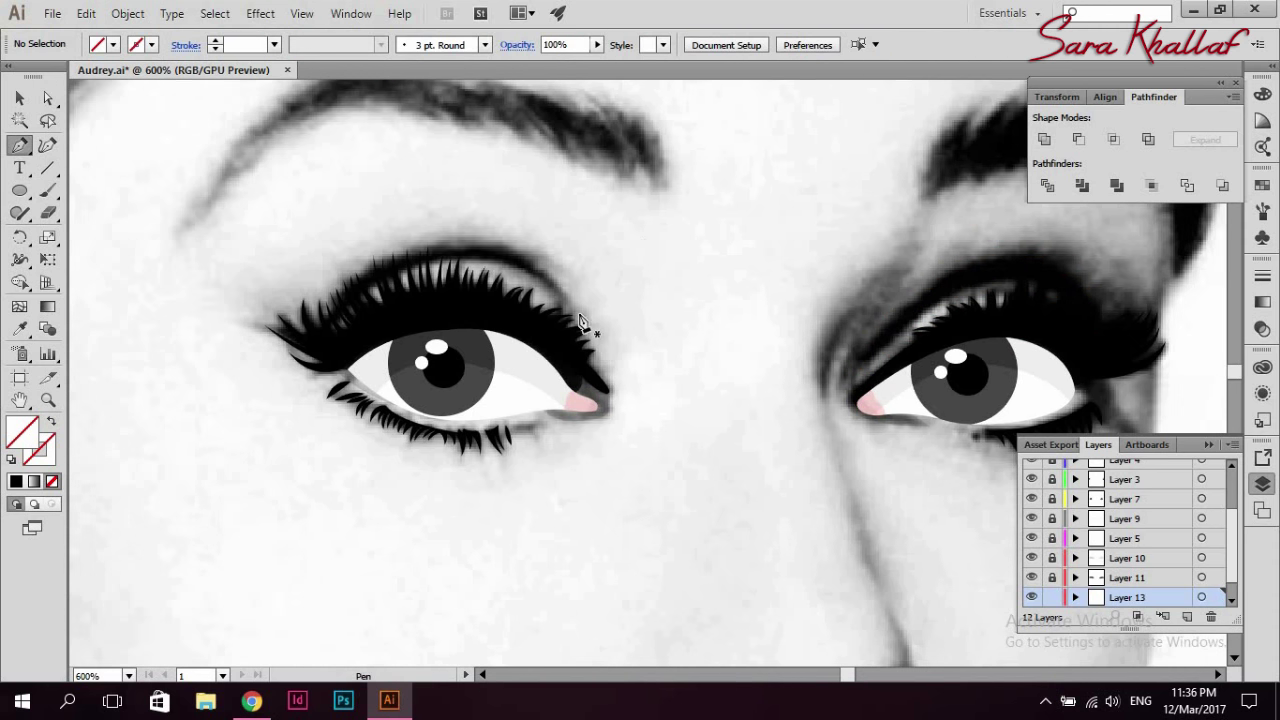
{"action": "left_click", "coordinate": [563, 297]}
{"action": "left_click_drag", "start_coordinate": [387, 258], "coordinate": [357, 279]}
{"action": "key", "text": "ctrl+z"}
{"action": "left_click_drag", "start_coordinate": [455, 247], "coordinate": [373, 270]}
{"action": "left_click", "coordinate": [455, 247]}
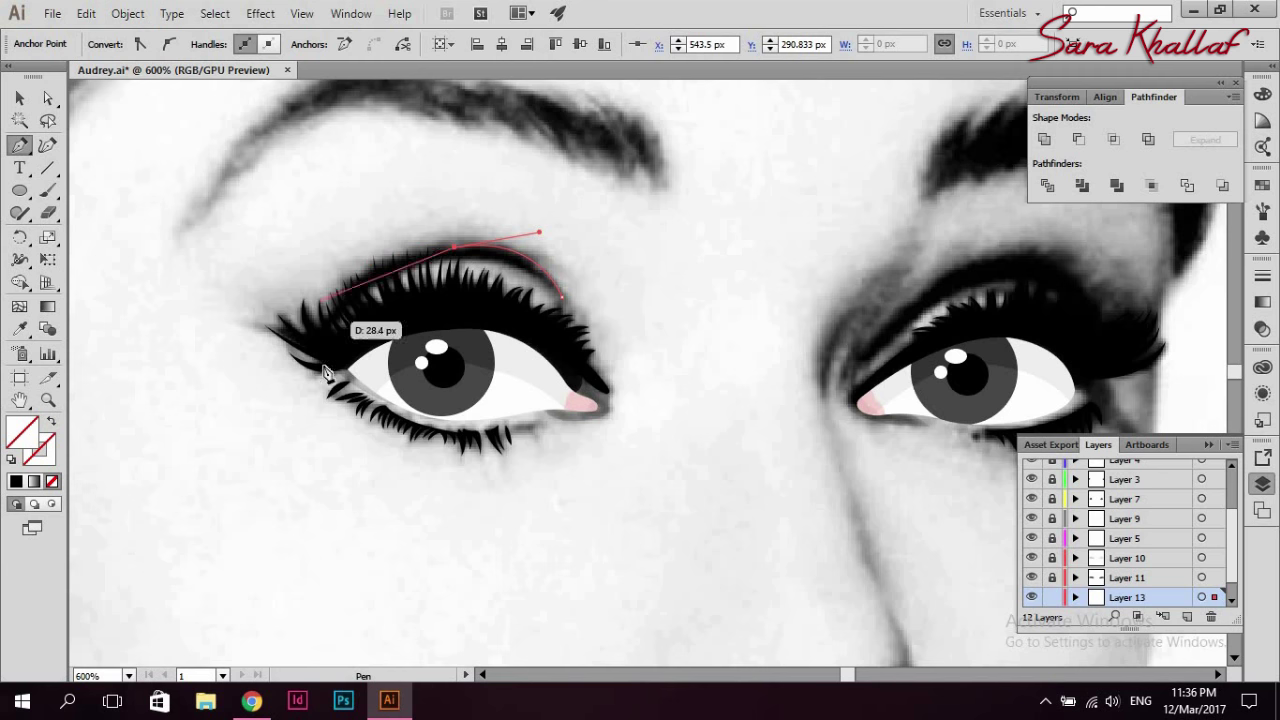
{"action": "left_click_drag", "start_coordinate": [312, 352], "coordinate": [308, 410]}
{"action": "key", "text": "ctrl+z"}
{"action": "left_click_drag", "start_coordinate": [313, 352], "coordinate": [283, 468]}
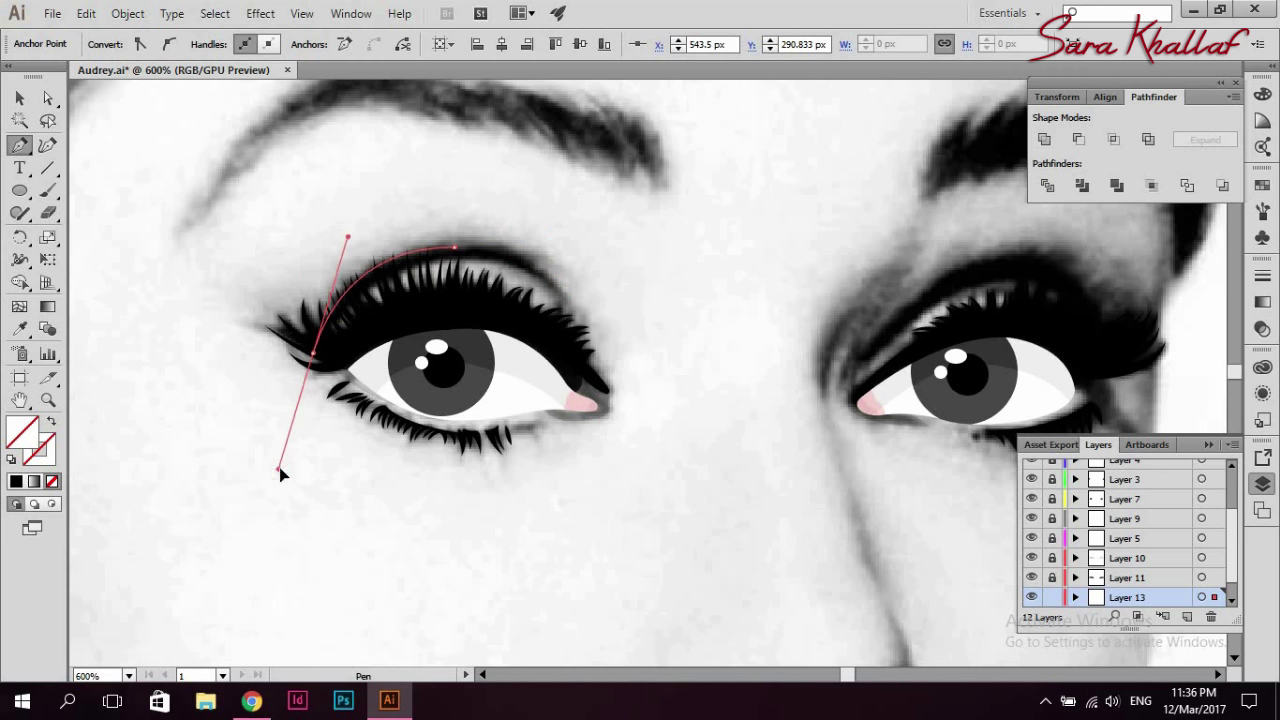
{"action": "left_click", "coordinate": [313, 352]}
{"action": "left_click_drag", "start_coordinate": [482, 258], "coordinate": [598, 271]}
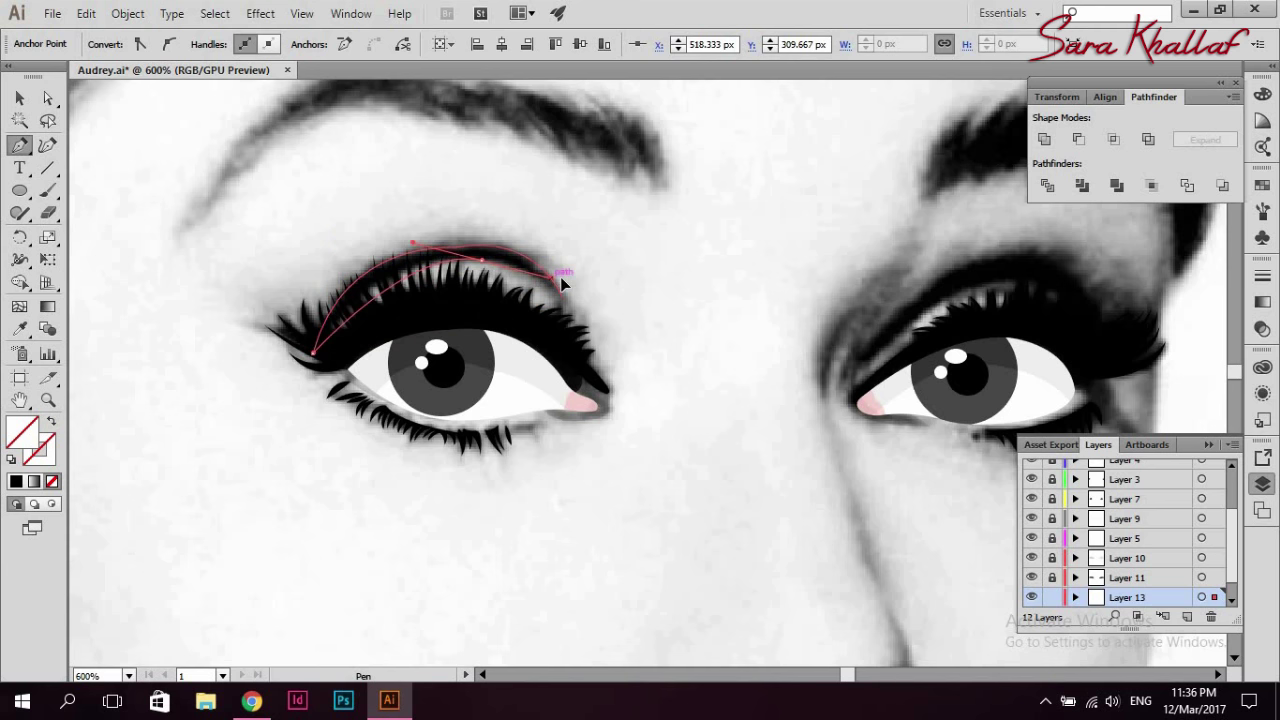
{"action": "left_click", "coordinate": [562, 297]}
- Select both eyeliners and fill them dark grey
{"action": "left_click", "coordinate": [357, 271], "text": "ctrl"}
{"action": "key", "text": "v"}
{"action": "key", "text": "ctrl+a"}
{"action": "left_click", "coordinate": [1218, 675]}
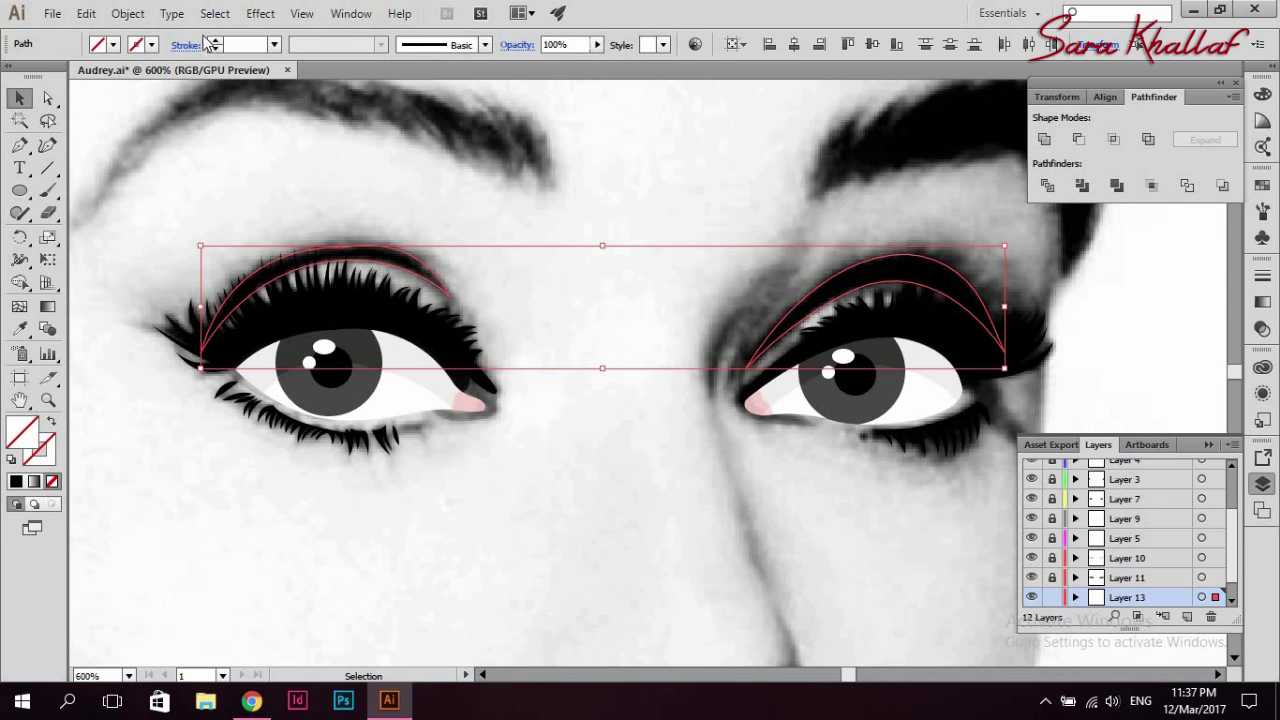
{"action": "left_click", "coordinate": [113, 45]}
{"action": "left_click", "coordinate": [88, 133]}
{"action": "left_click", "coordinate": [66, 133]}
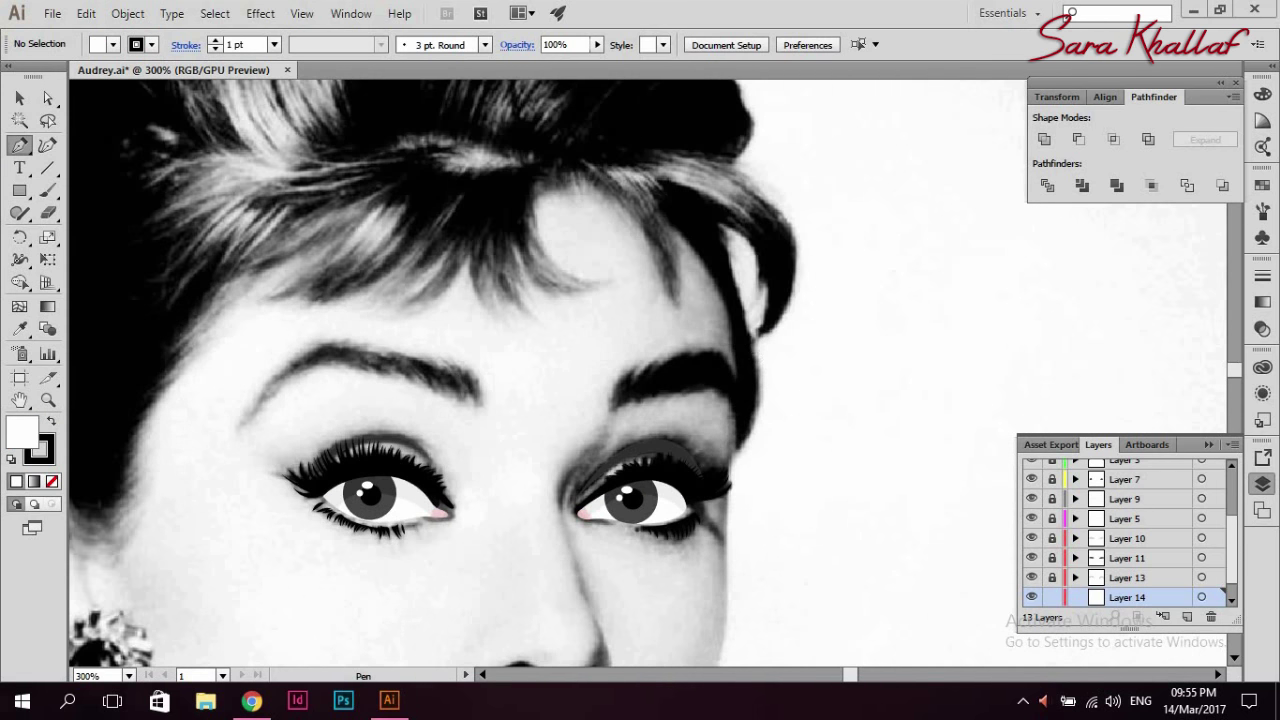
- Trace the outline from the top of the hair down its right side toward the eye
{"action": "left_click", "coordinate": [445, 133]}
{"action": "left_click", "coordinate": [648, 153]}
{"action": "left_click", "coordinate": [710, 253]}
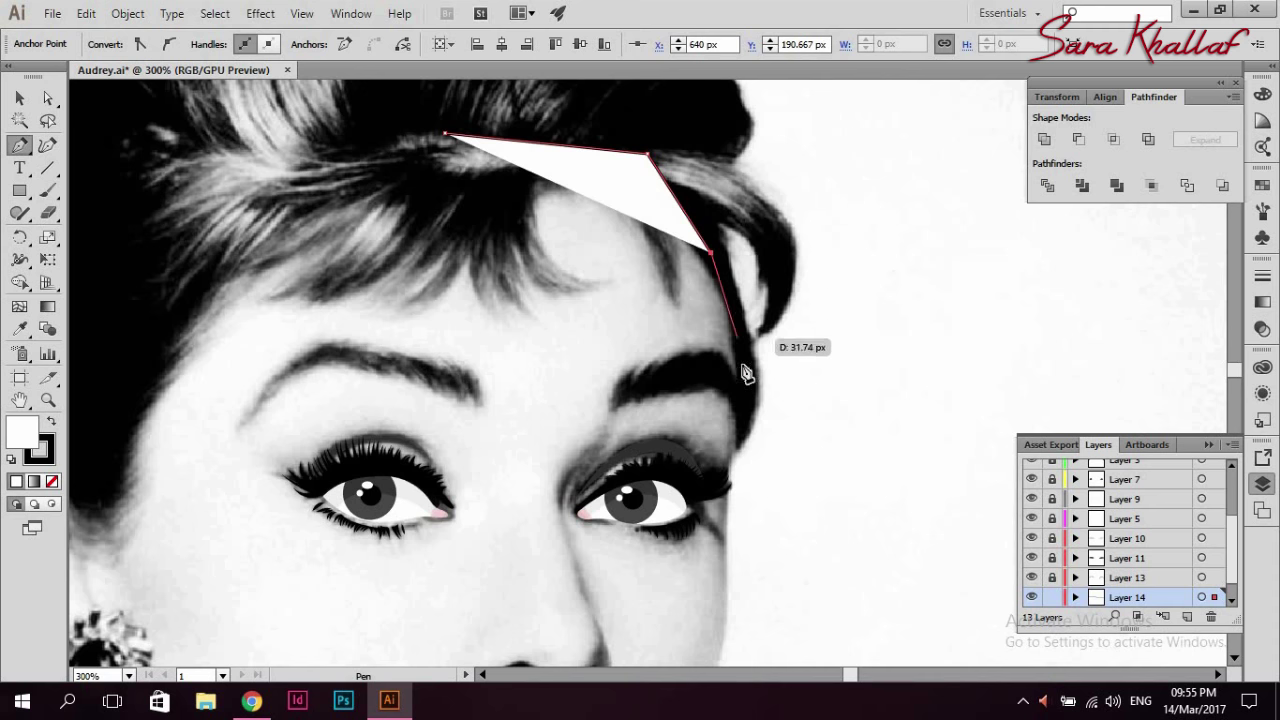
{"action": "left_click", "coordinate": [738, 330]}
{"action": "left_click", "coordinate": [744, 412]}
{"action": "left_click", "coordinate": [52, 481]}
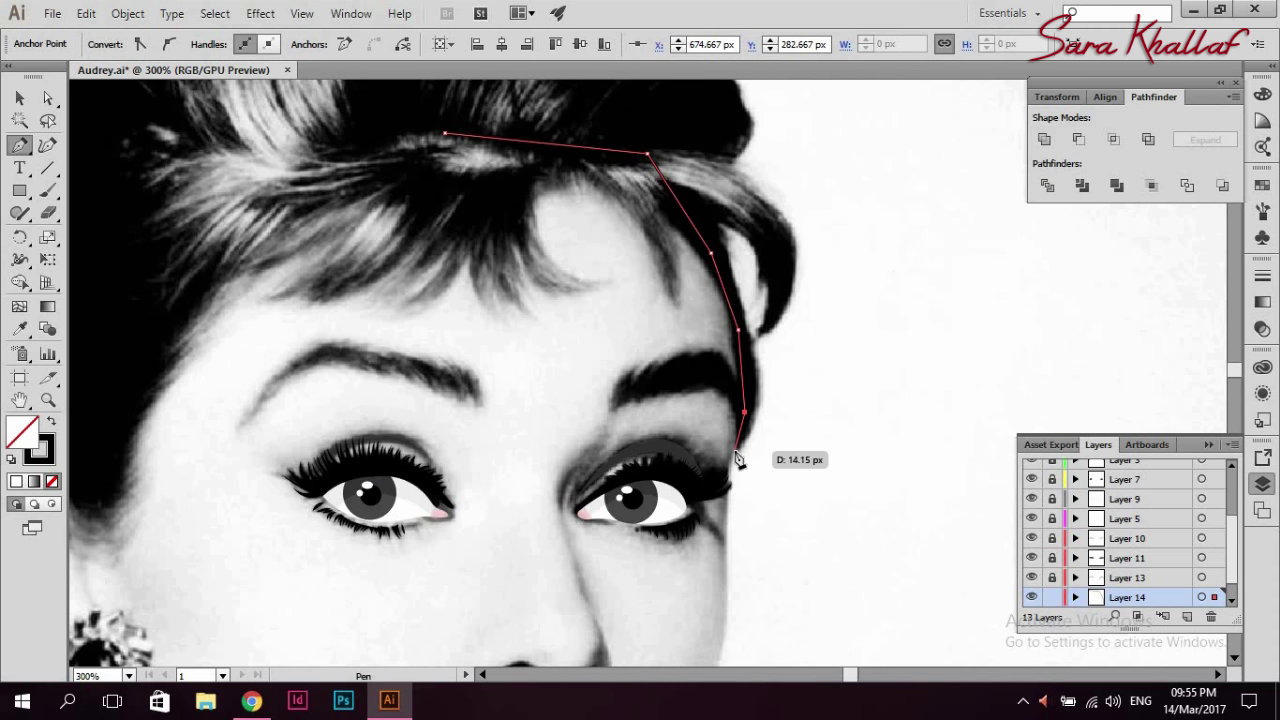
{"action": "left_click", "coordinate": [733, 452]}
- Continue the outline down the right cheek, along the jaw to the chin and up the left jaw
{"action": "scroll", "coordinate": [732, 433], "scroll_direction": "down", "scroll_amount": 2}
{"action": "left_click_drag", "start_coordinate": [728, 433], "coordinate": [729, 461]}
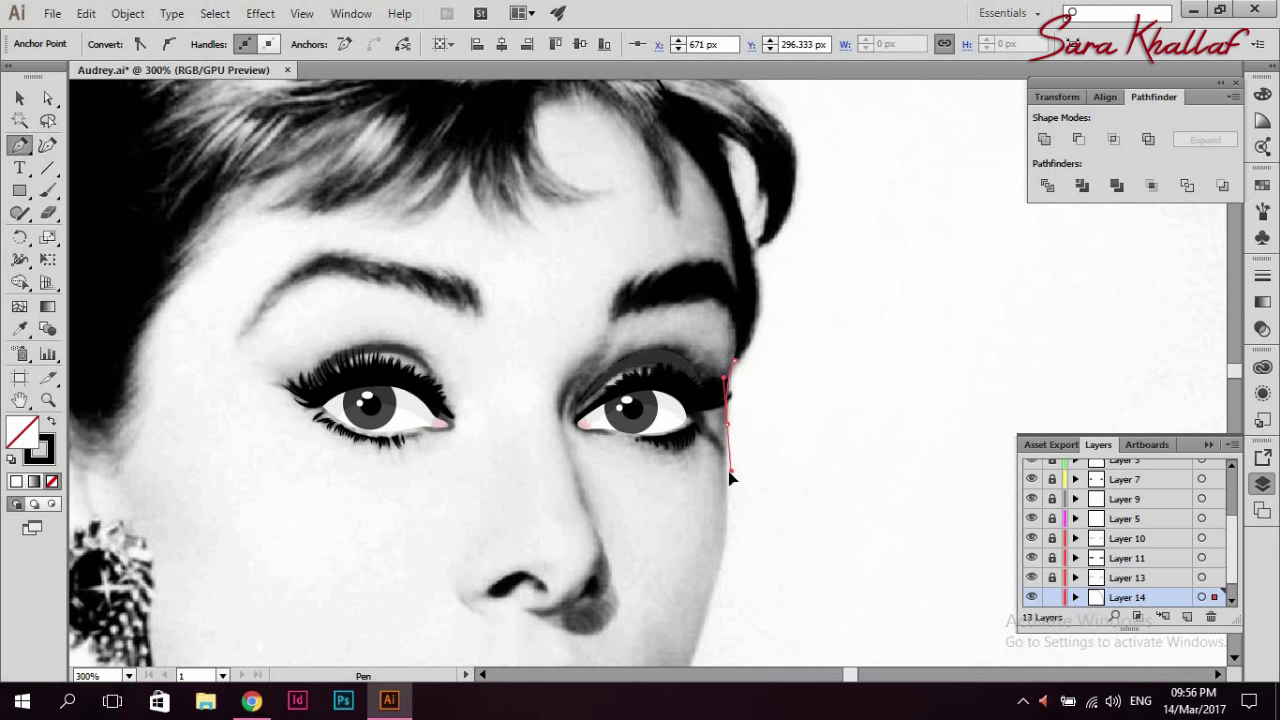
{"action": "scroll", "coordinate": [715, 455], "scroll_direction": "down", "scroll_amount": 4}
{"action": "scroll", "coordinate": [705, 475], "scroll_direction": "down", "scroll_amount": 1}
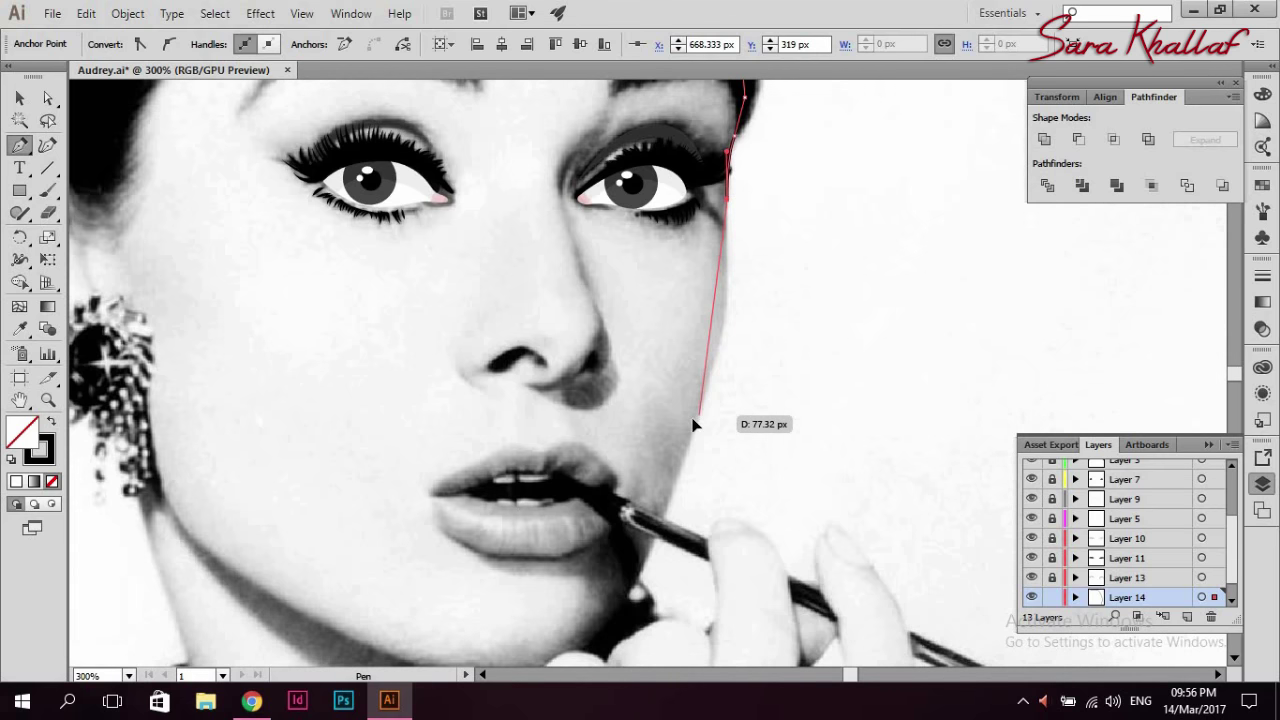
{"action": "left_click_drag", "start_coordinate": [712, 358], "coordinate": [722, 351]}
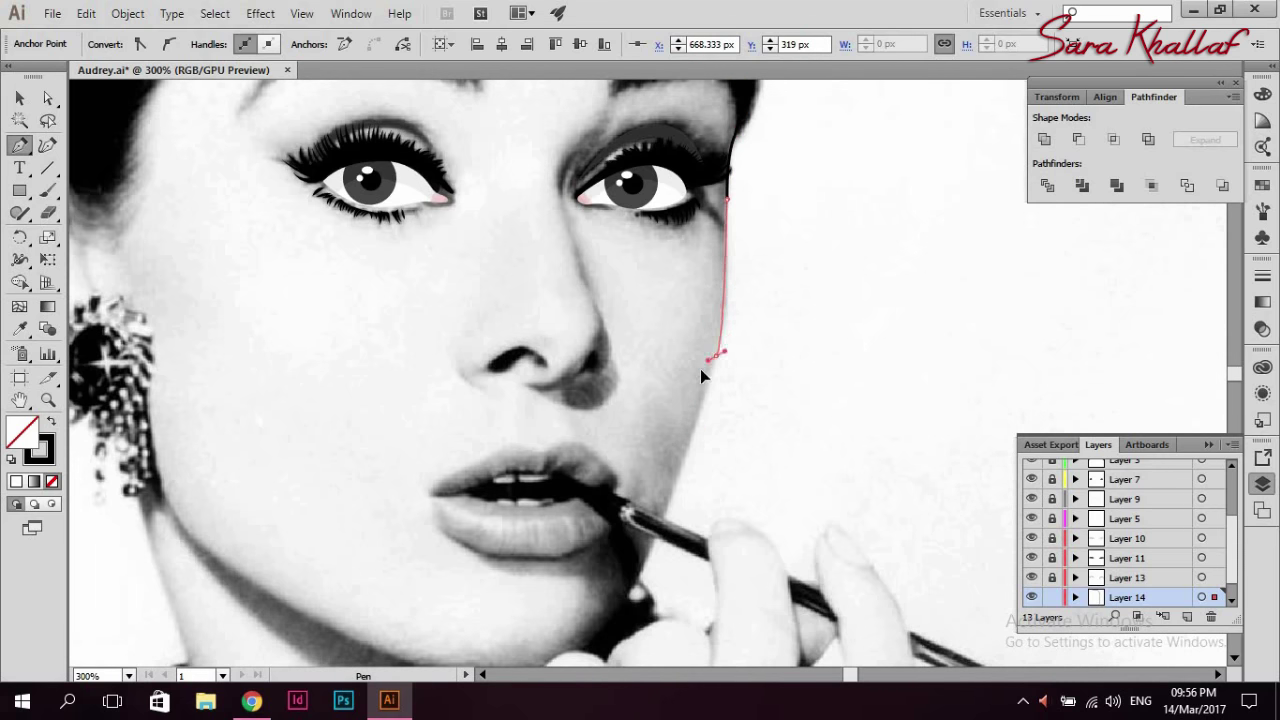
{"action": "scroll", "coordinate": [700, 420], "scroll_direction": "down", "scroll_amount": 3}
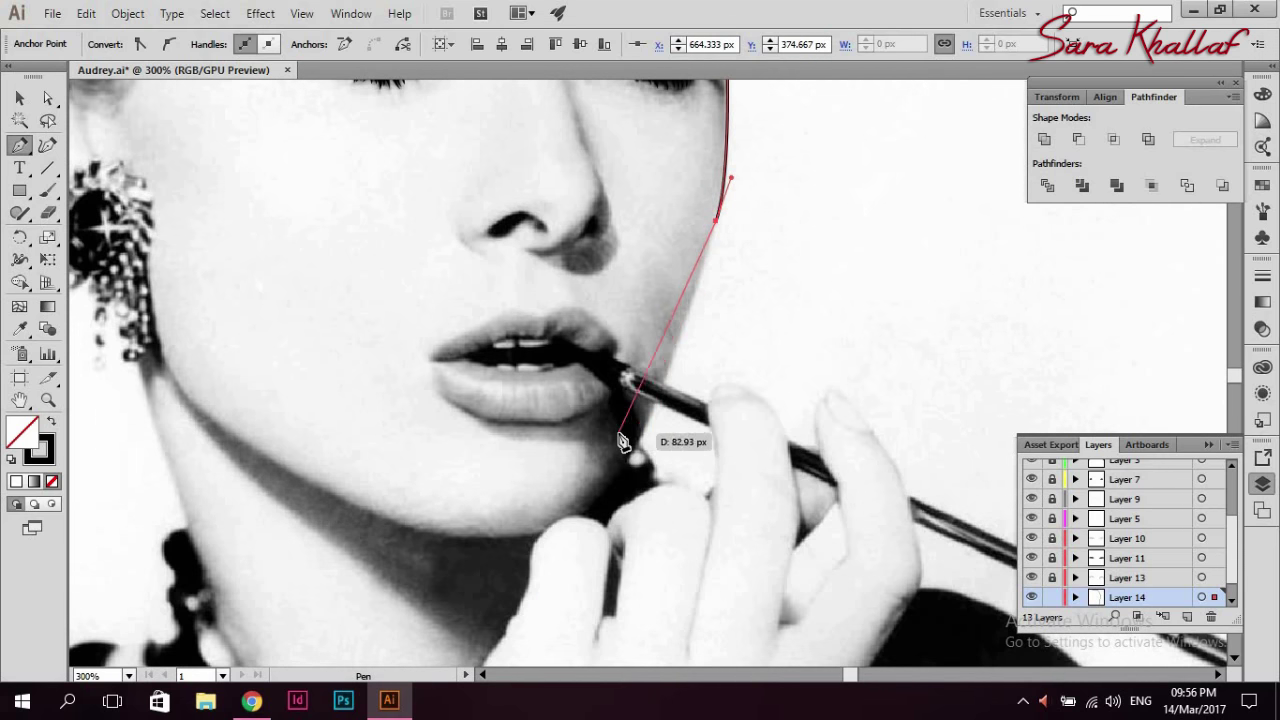
{"action": "left_click_drag", "start_coordinate": [547, 531], "coordinate": [457, 541]}
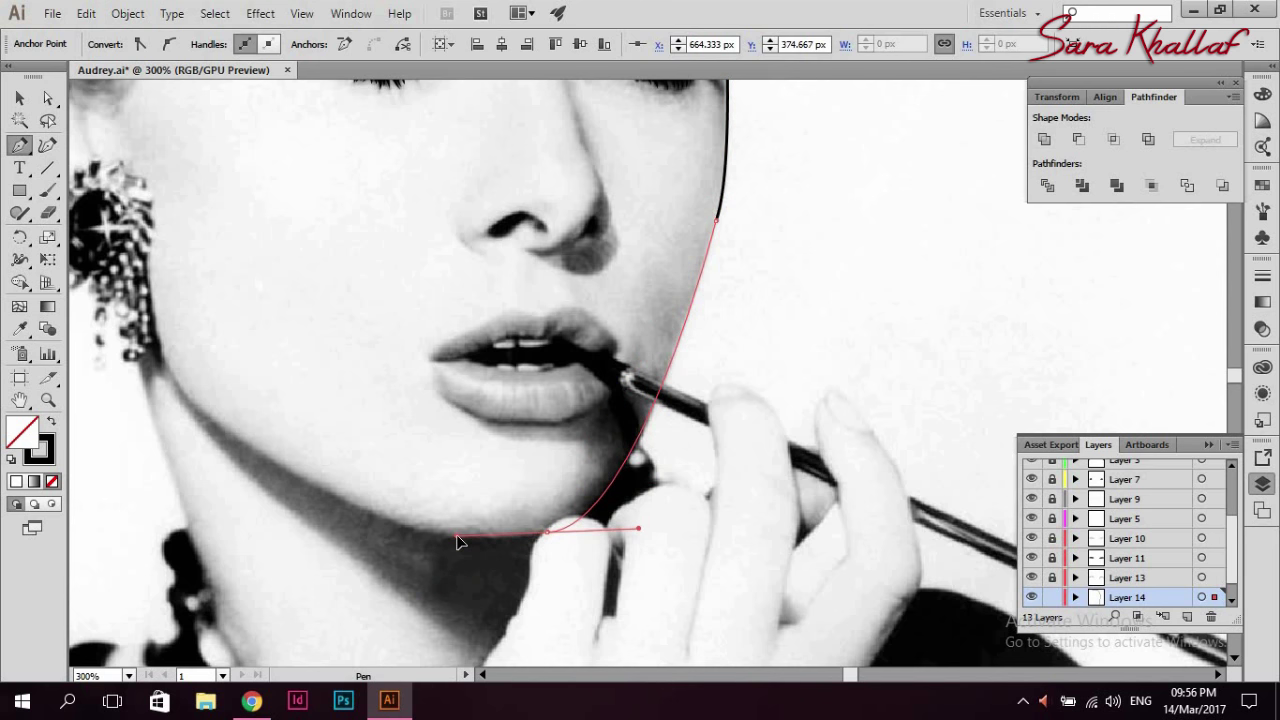
{"action": "left_click", "coordinate": [547, 532]}
{"action": "left_click", "coordinate": [296, 477]}
{"action": "left_click_drag", "start_coordinate": [221, 451], "coordinate": [148, 390]}
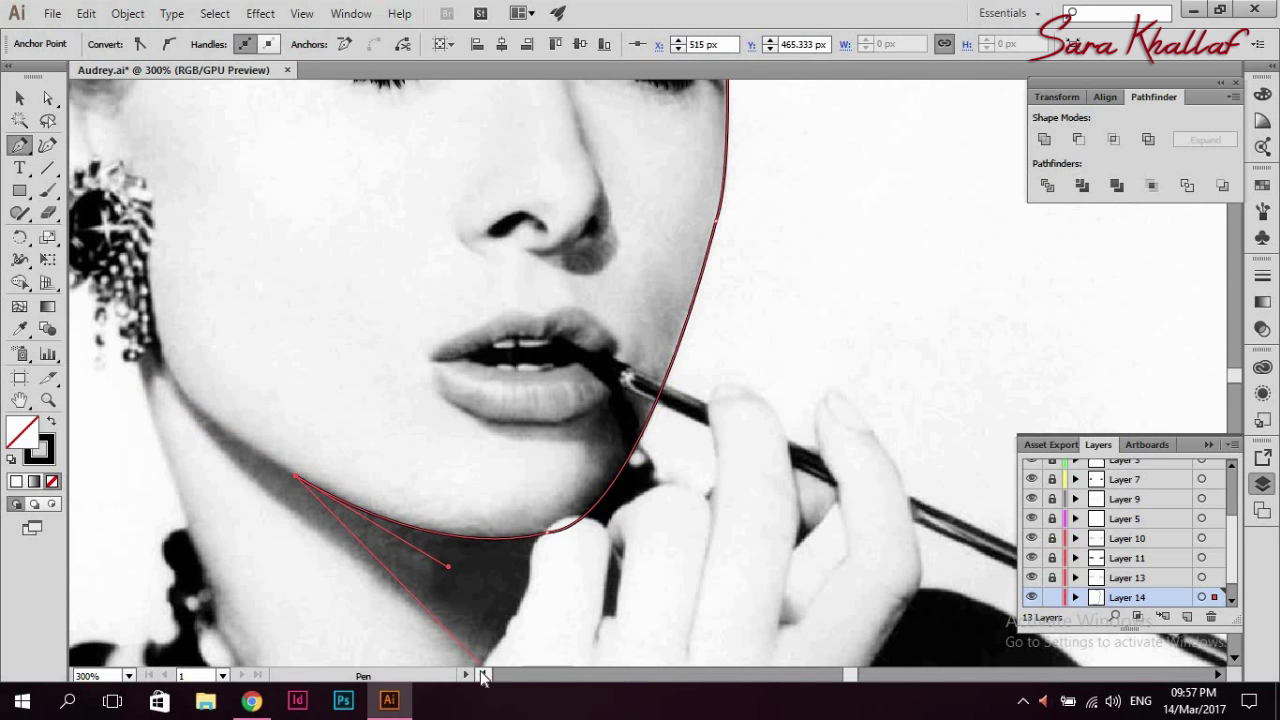
- Carry the outline past the earring and up the ear, then zoom out to view the whole face
{"action": "scroll", "coordinate": [400, 270], "scroll_direction": "left", "scroll_amount": 5}
{"action": "scroll", "coordinate": [405, 290], "scroll_direction": "up", "scroll_amount": 1}
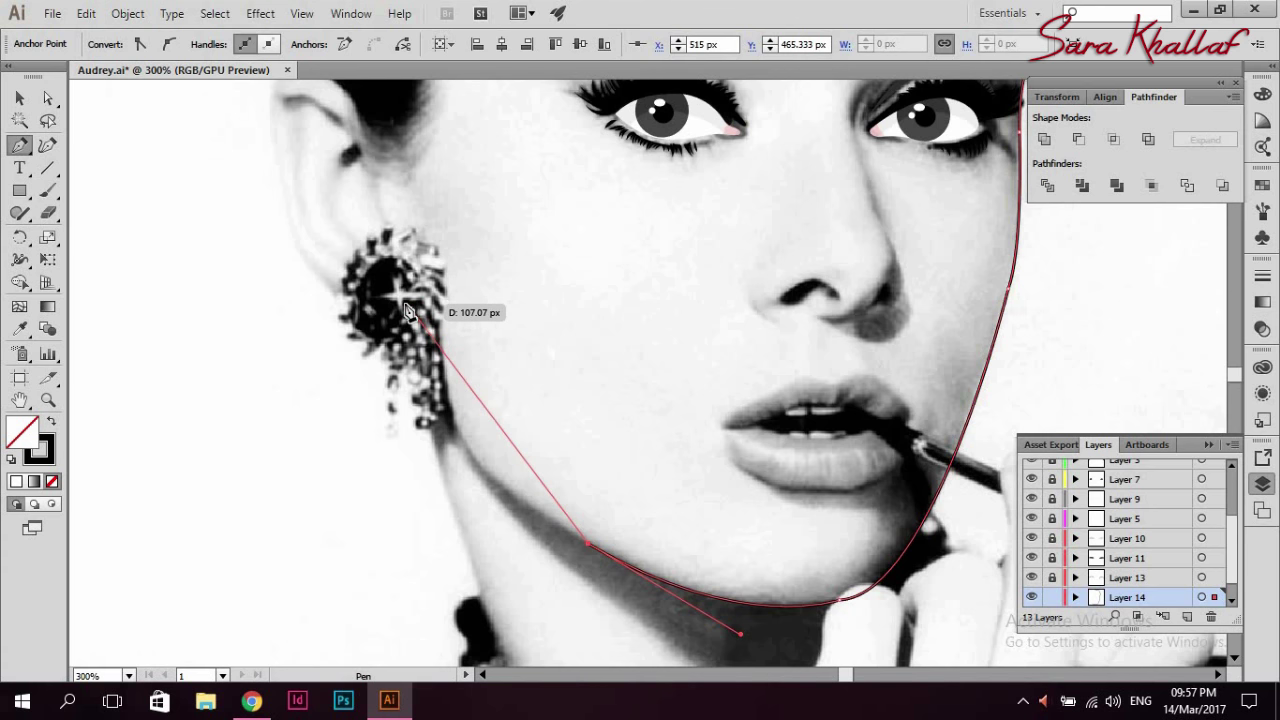
{"action": "scroll", "coordinate": [390, 260], "scroll_direction": "up", "scroll_amount": 2}
{"action": "mouse_move", "coordinate": [402, 297]}
{"action": "left_mouse_down"}
{"action": "mouse_move", "coordinate": [362, 205]}
{"action": "mouse_move", "coordinate": [429, 306]}
{"action": "mouse_move", "coordinate": [311, 322]}
{"action": "left_mouse_up"}
{"action": "scroll", "coordinate": [429, 306], "scroll_direction": "down", "scroll_amount": 1}
{"action": "left_click", "coordinate": [400, 348]}
{"action": "mouse_move", "coordinate": [305, 312]}
{"action": "left_mouse_down"}
{"action": "mouse_move", "coordinate": [265, 250]}
{"action": "mouse_move", "coordinate": [345, 192]}
{"action": "left_mouse_up"}
{"action": "scroll", "coordinate": [263, 251], "scroll_direction": "up", "scroll_amount": 2}
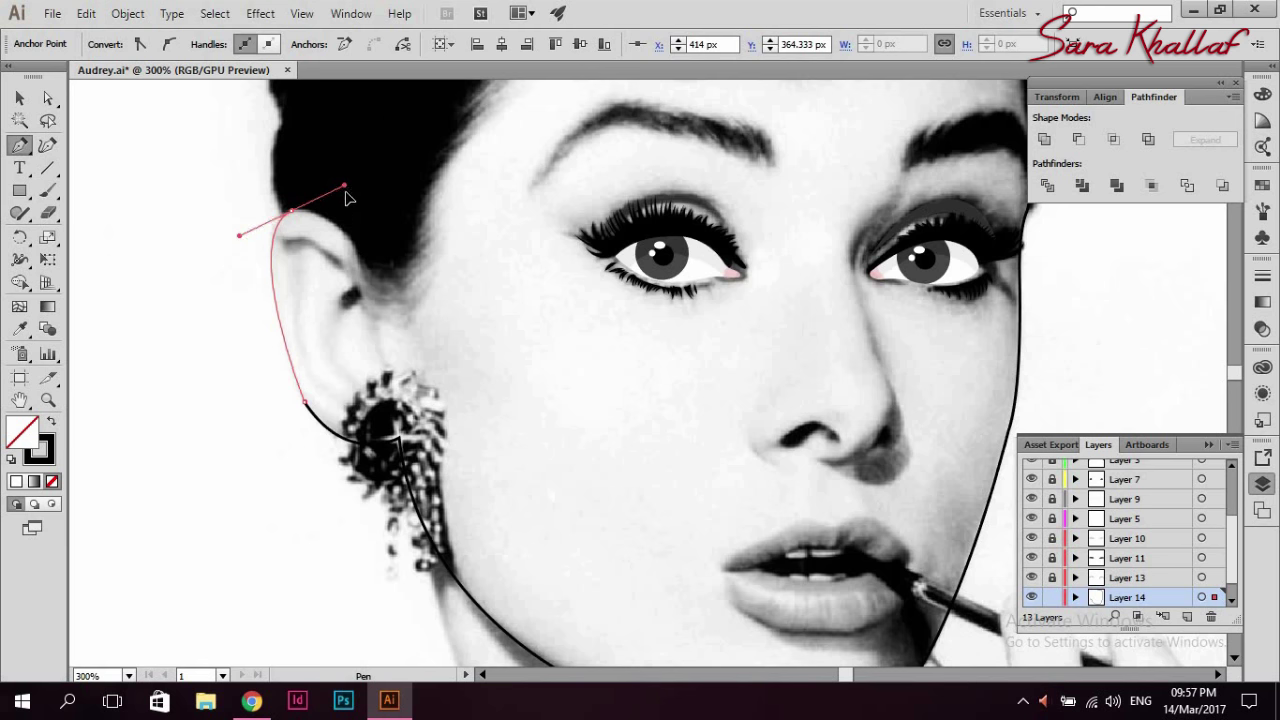
{"action": "left_click", "coordinate": [290, 213]}
{"action": "key", "text": "ctrl+minus"}
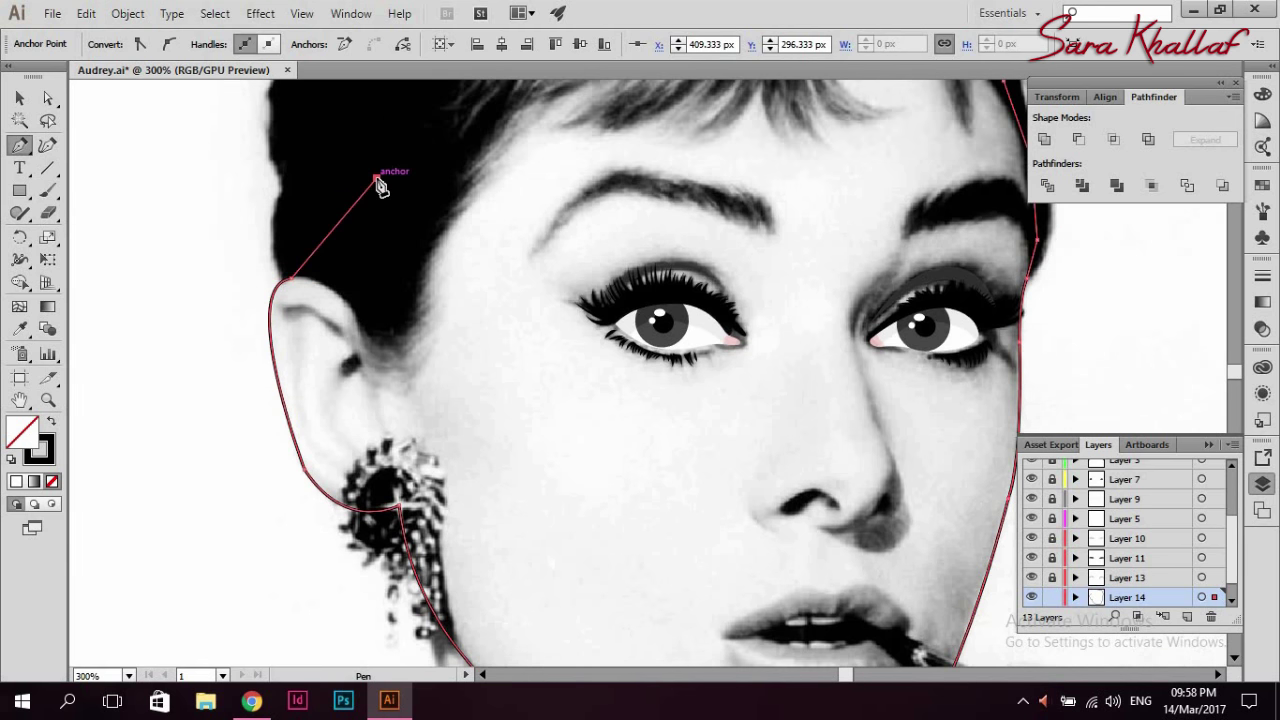
{"action": "scroll", "coordinate": [600, 170], "scroll_direction": "up", "scroll_amount": 2}
{"action": "key", "text": "ctrl+minus"}
{"action": "scroll", "coordinate": [815, 403], "scroll_direction": "down", "scroll_amount": 2}
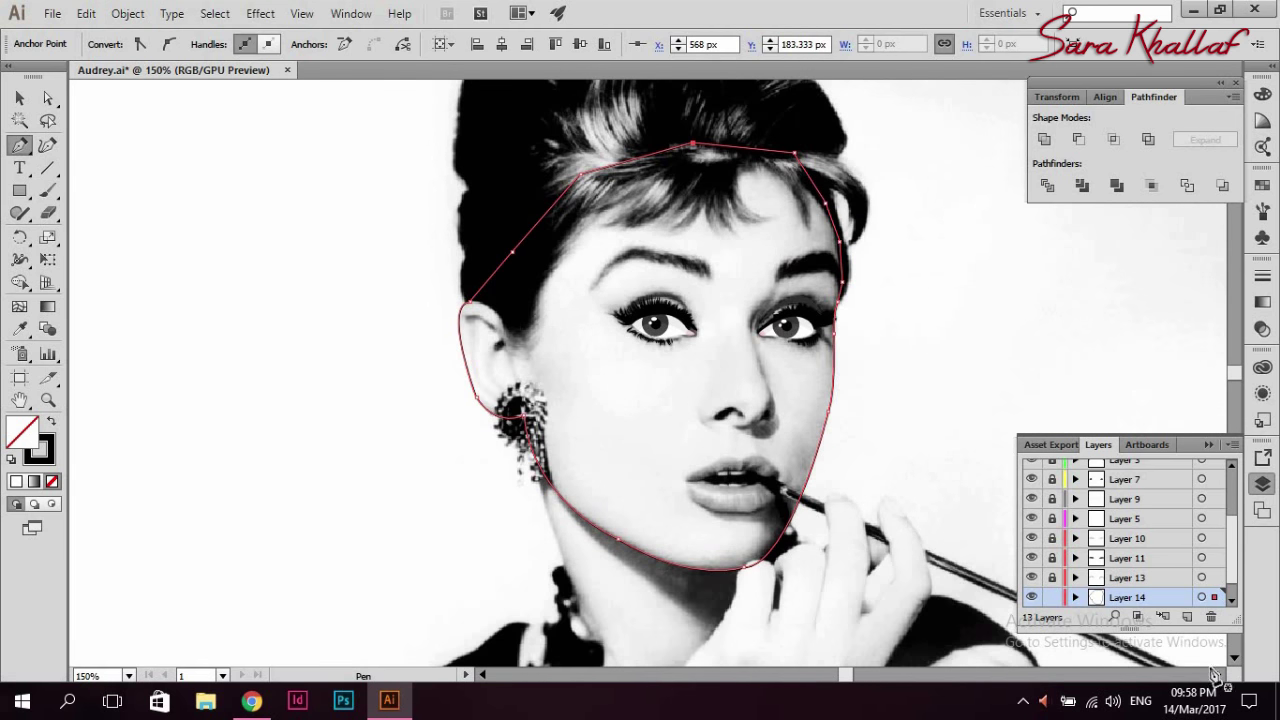
{"action": "key", "text": "ctrl+minus"}
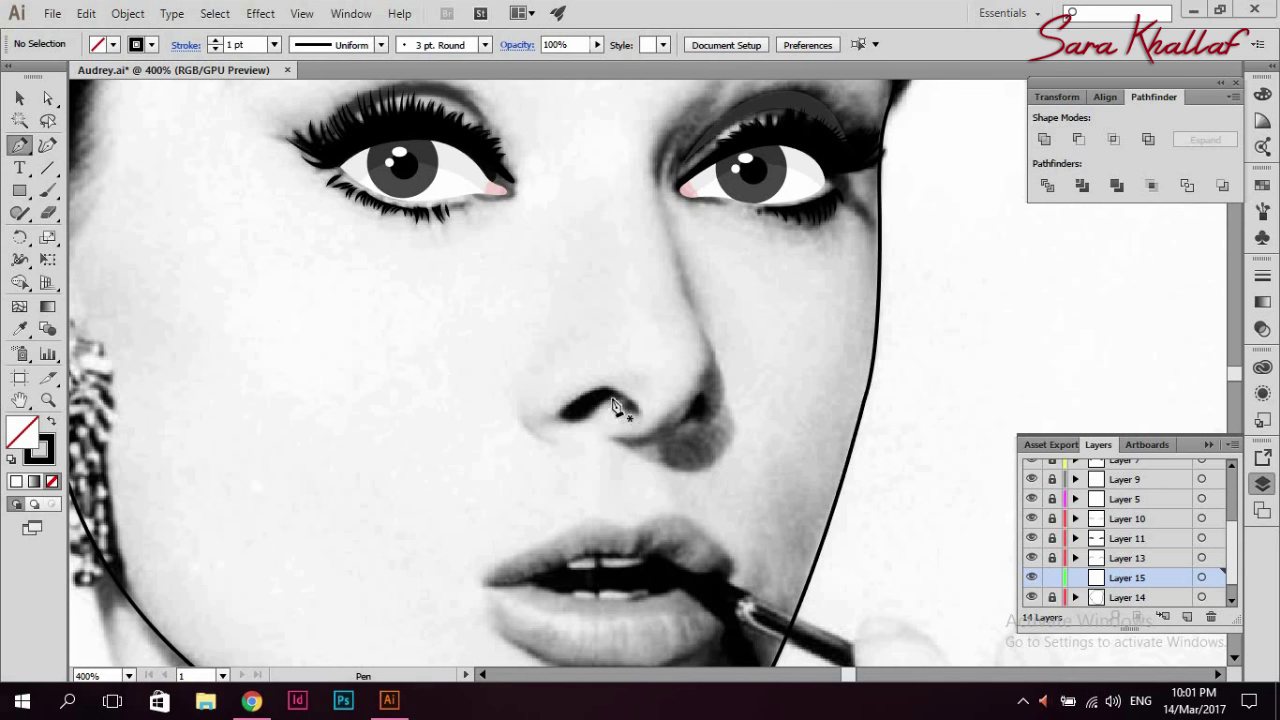
- Trace the curved left nostril outline and begin a curve beside the right nostril near the nose tip
{"action": "left_click", "coordinate": [612, 401]}
{"action": "mouse_move", "coordinate": [648, 412]}
{"action": "left_mouse_down"}
{"action": "mouse_move", "coordinate": [611, 387]}
{"action": "mouse_move", "coordinate": [568, 430]}
{"action": "mouse_move", "coordinate": [585, 444]}
{"action": "mouse_move", "coordinate": [574, 413]}
{"action": "left_mouse_up"}
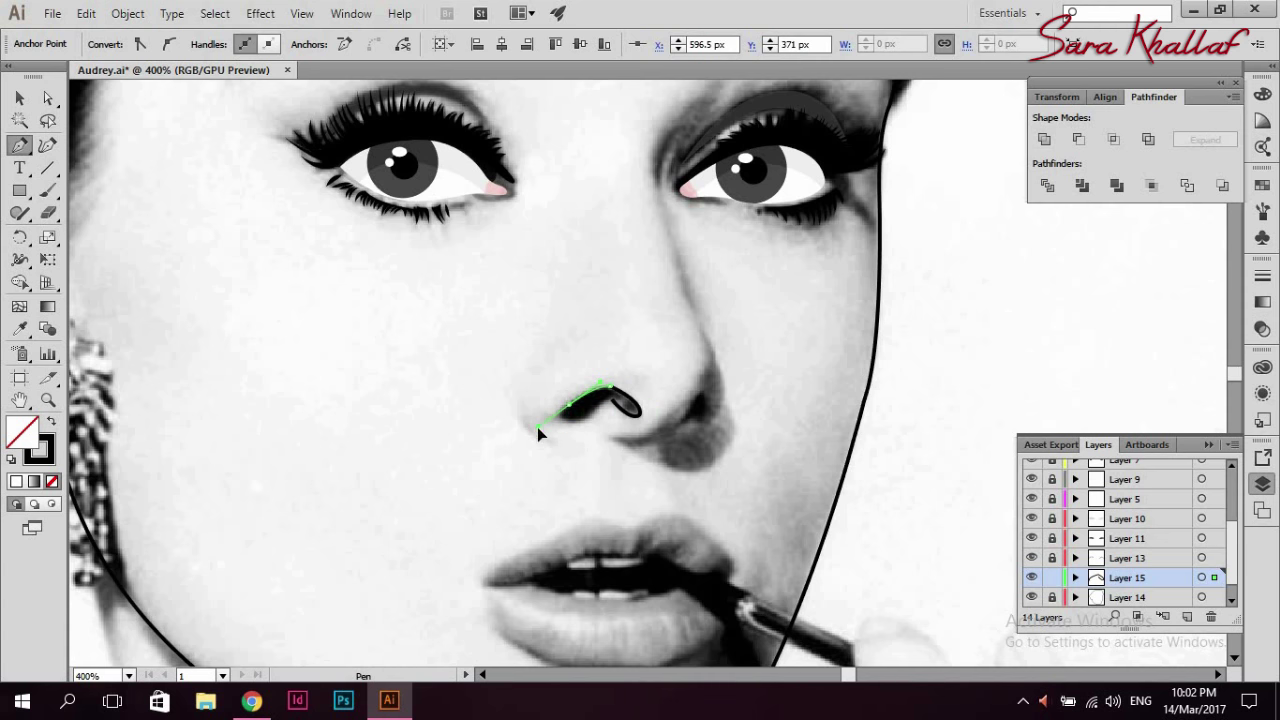
{"action": "mouse_move", "coordinate": [615, 410]}
{"action": "left_mouse_down"}
{"action": "mouse_move", "coordinate": [625, 415]}
{"action": "mouse_move", "coordinate": [610, 428]}
{"action": "left_mouse_up"}
{"action": "mouse_move", "coordinate": [613, 428]}
{"action": "left_mouse_down"}
{"action": "mouse_move", "coordinate": [607, 398]}
{"action": "mouse_move", "coordinate": [620, 405]}
{"action": "left_mouse_up"}
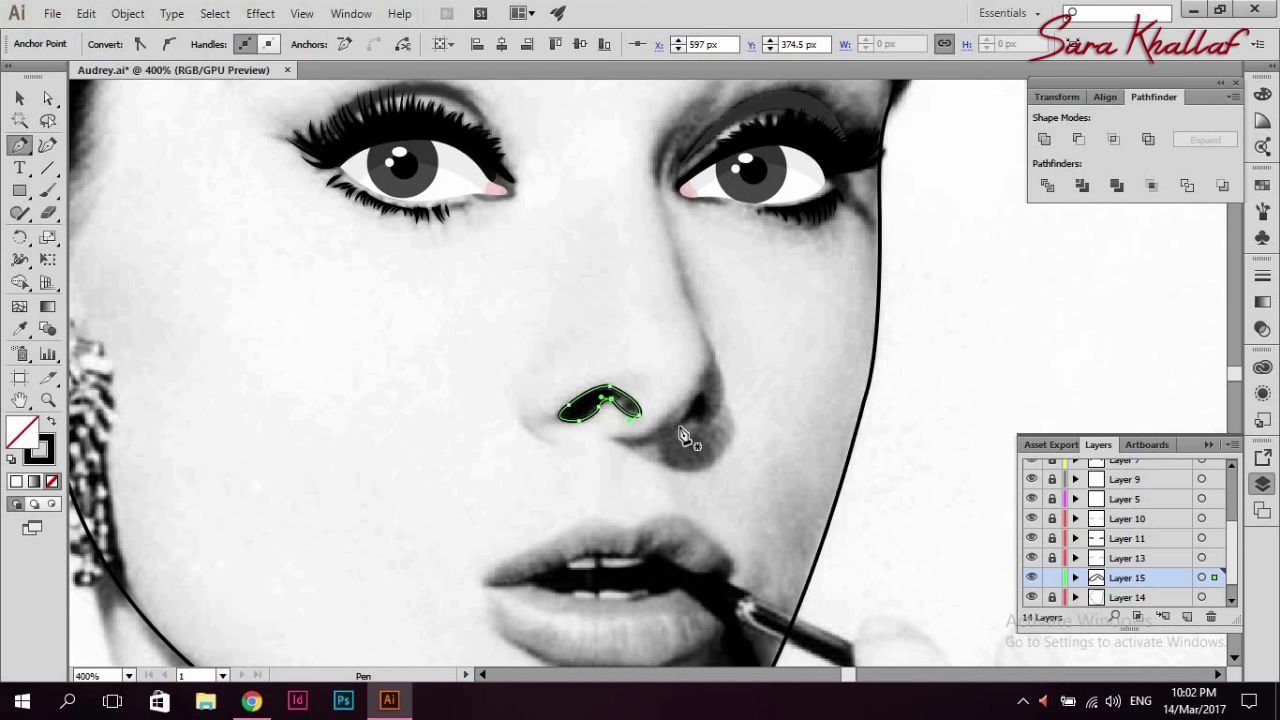
{"action": "left_click_drag", "start_coordinate": [679, 424], "coordinate": [706, 400]}
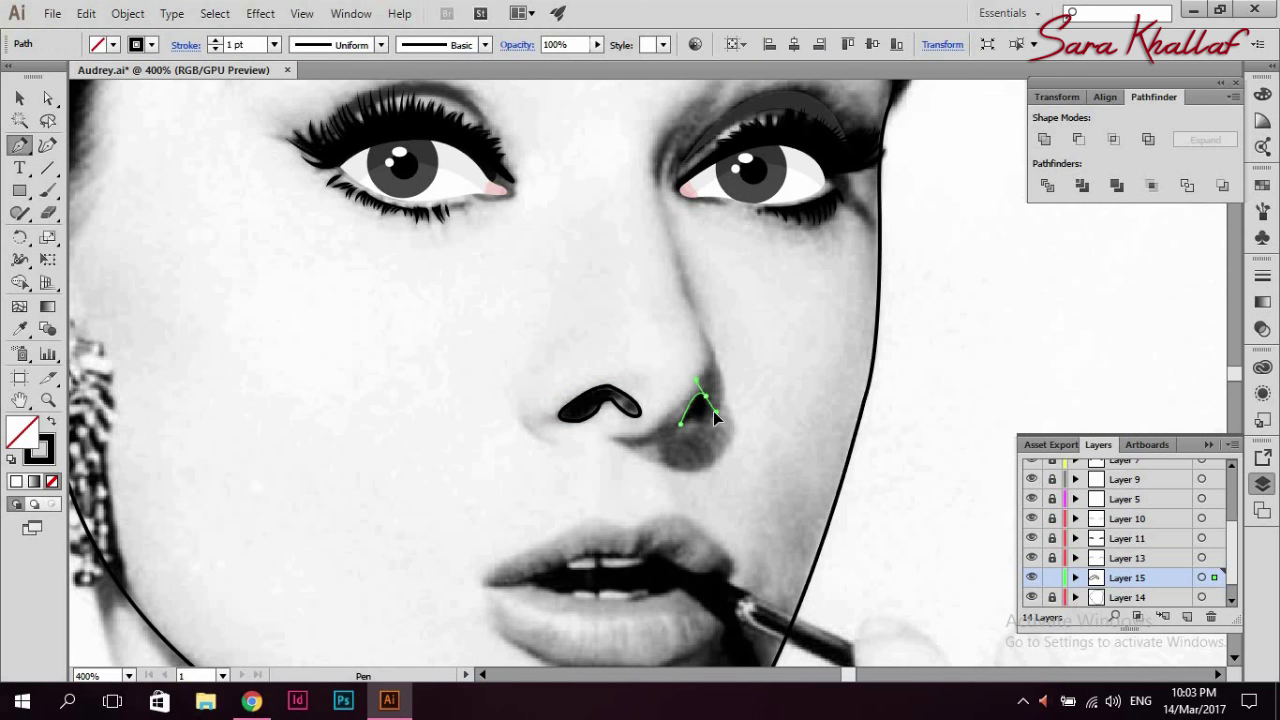
{"action": "left_click_drag", "start_coordinate": [713, 408], "coordinate": [687, 432]}
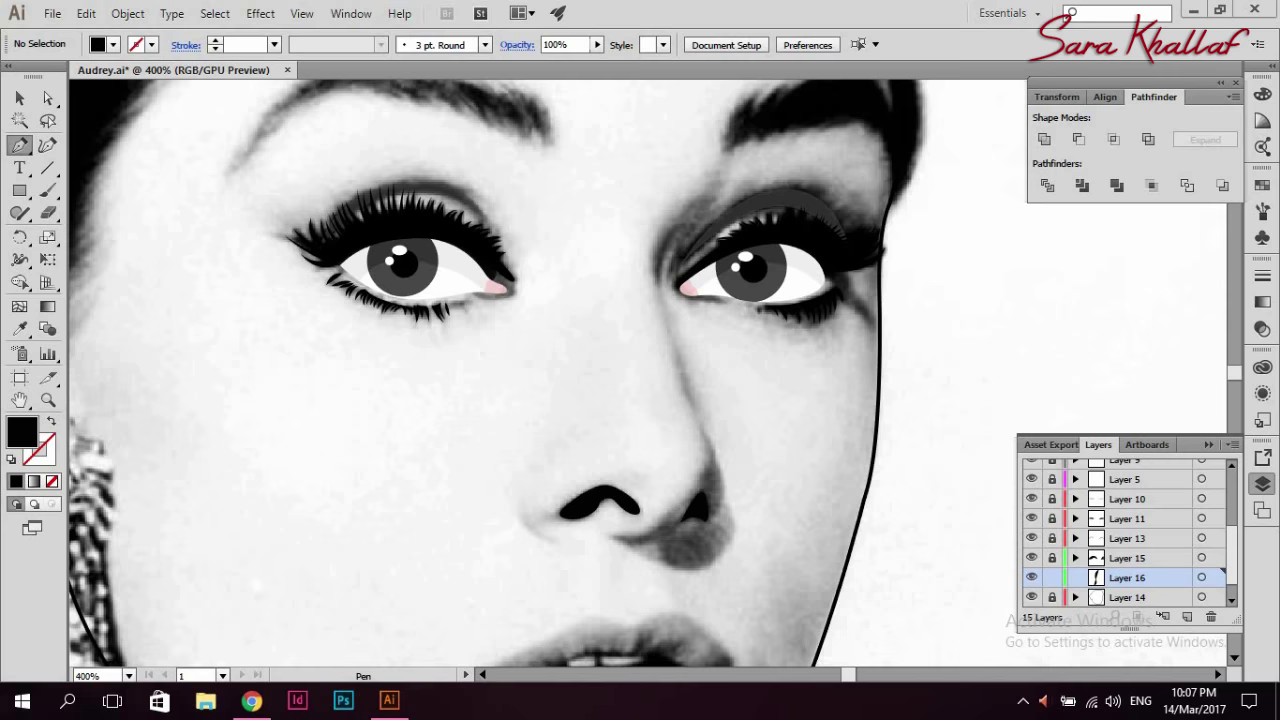
- Trace the nose shadow path from below the nostril up the bridge to the brow and back down
{"action": "scroll", "coordinate": [620, 505], "scroll_direction": "down", "scroll_amount": 1}
{"action": "mouse_move", "coordinate": [716, 515]}
{"action": "left_mouse_down"}
{"action": "mouse_move", "coordinate": [750, 483]}
{"action": "mouse_move", "coordinate": [726, 465]}
{"action": "left_mouse_up"}
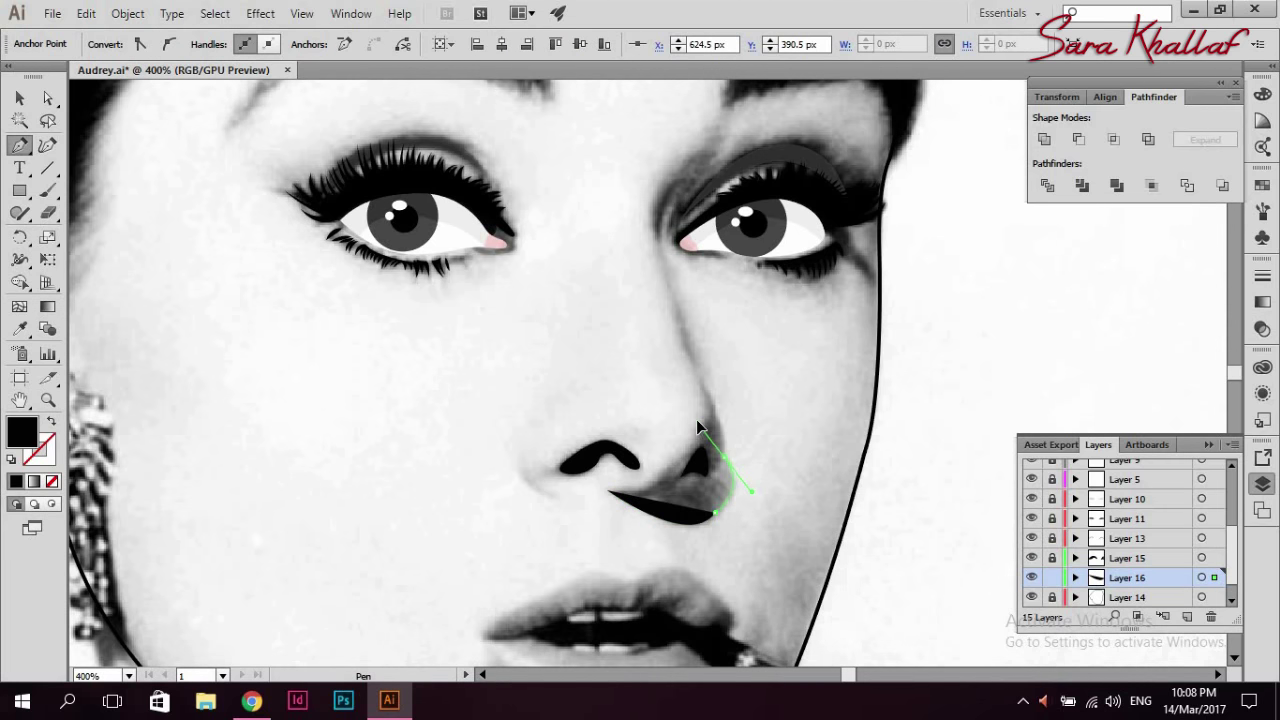
{"action": "left_click", "coordinate": [51, 421]}
{"action": "mouse_move", "coordinate": [725, 462]}
{"action": "left_mouse_down"}
{"action": "mouse_move", "coordinate": [707, 413]}
{"action": "mouse_move", "coordinate": [727, 428]}
{"action": "mouse_move", "coordinate": [715, 400]}
{"action": "mouse_move", "coordinate": [726, 318]}
{"action": "left_mouse_up"}
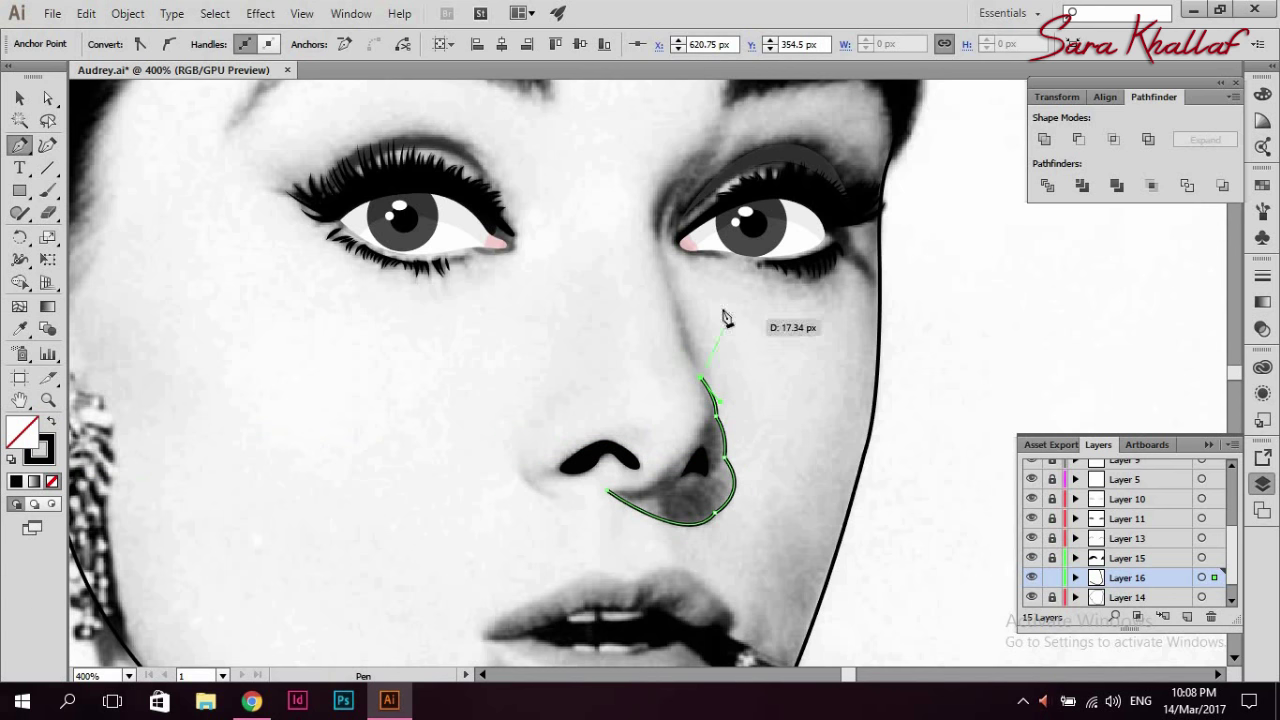
{"action": "left_click_drag", "start_coordinate": [668, 200], "coordinate": [689, 146]}
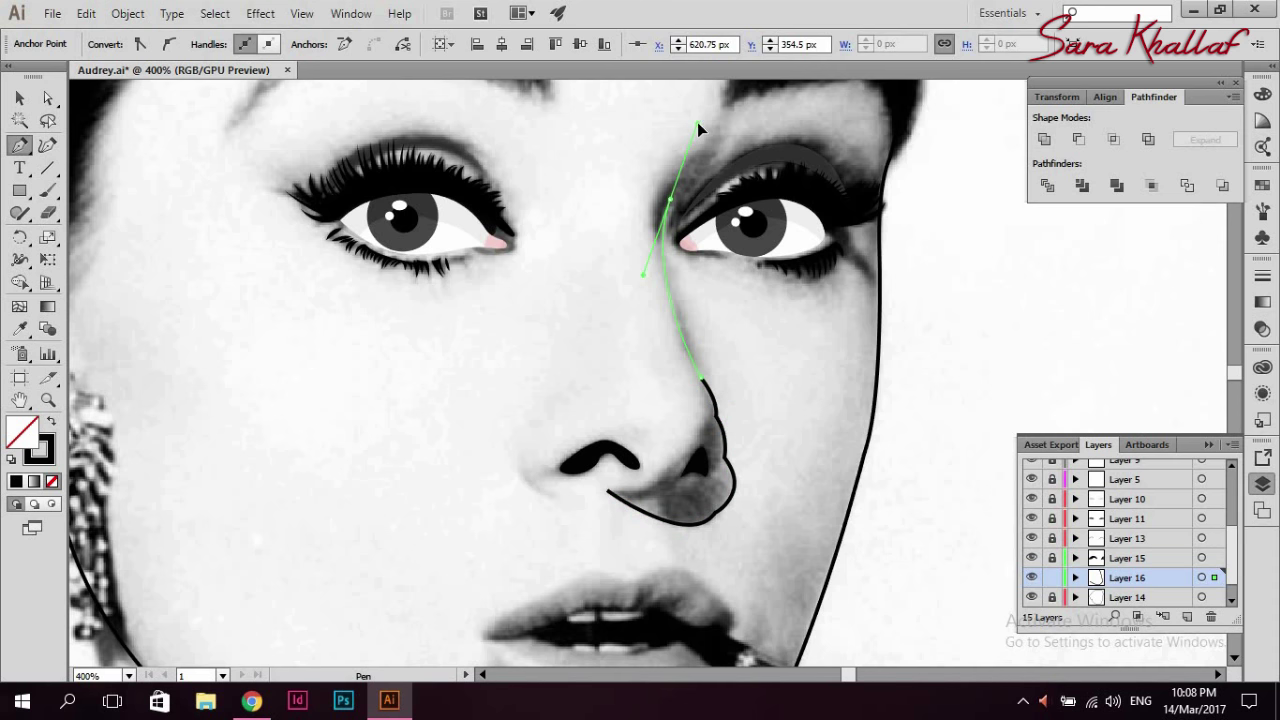
{"action": "scroll", "coordinate": [697, 122], "scroll_direction": "up", "scroll_amount": 3}
{"action": "mouse_move", "coordinate": [668, 290]}
{"action": "left_mouse_down"}
{"action": "mouse_move", "coordinate": [748, 194]}
{"action": "mouse_move", "coordinate": [724, 226]}
{"action": "left_mouse_up"}
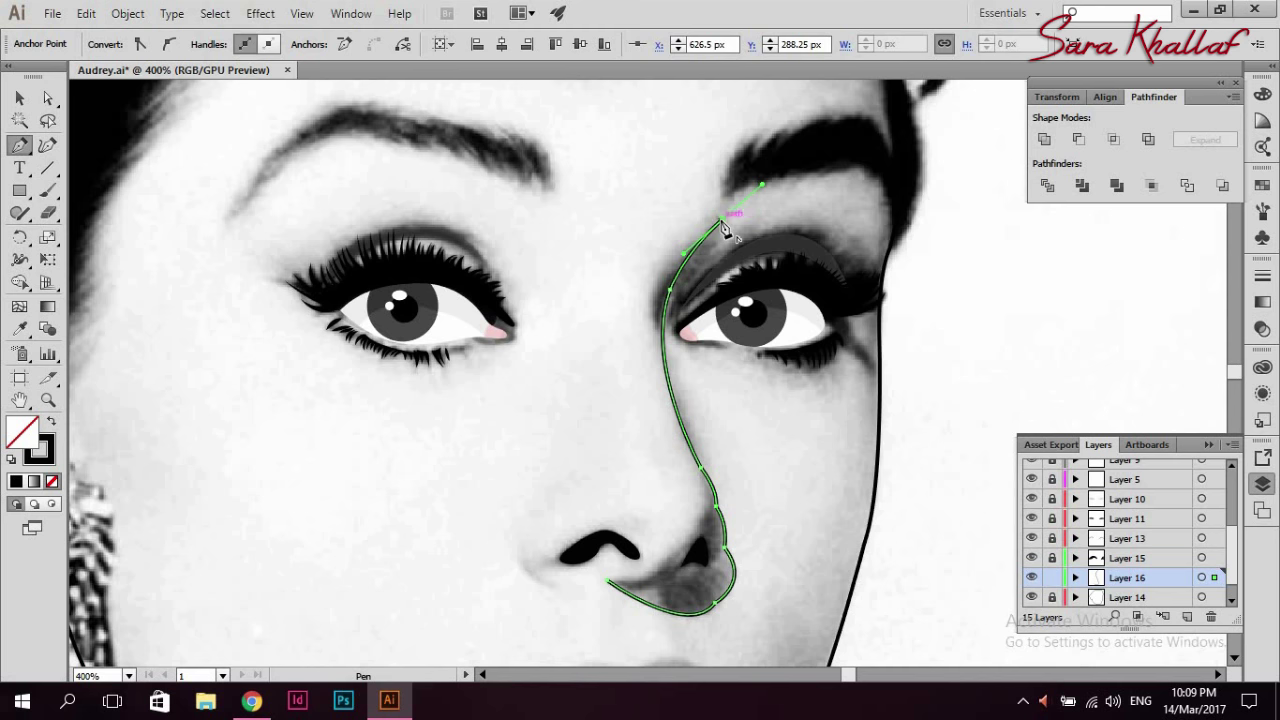
{"action": "mouse_move", "coordinate": [657, 332]}
{"action": "left_mouse_down"}
{"action": "mouse_move", "coordinate": [683, 420]}
{"action": "mouse_move", "coordinate": [670, 417]}
{"action": "mouse_move", "coordinate": [701, 483]}
{"action": "left_mouse_up"}
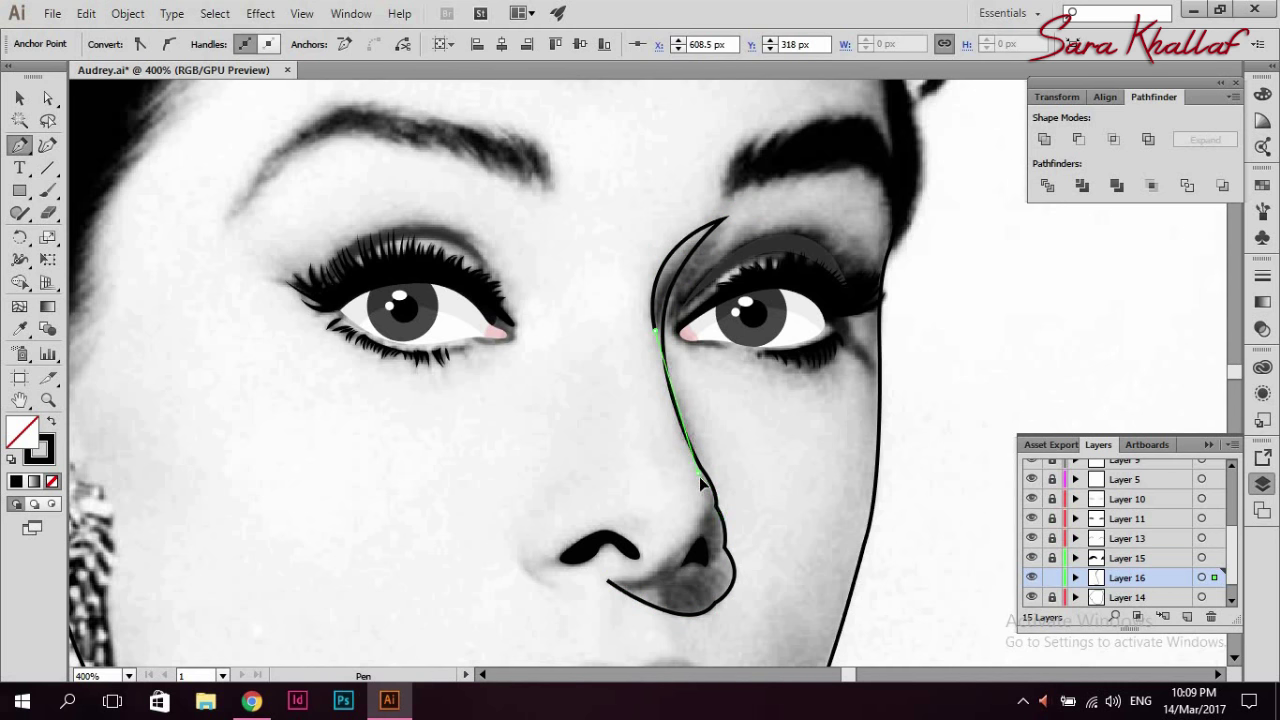
{"action": "scroll", "coordinate": [714, 466], "scroll_direction": "down", "scroll_amount": 3}
{"action": "left_click", "coordinate": [713, 493]}
{"action": "left_click_drag", "start_coordinate": [608, 467], "coordinate": [643, 476]}
{"action": "mouse_move", "coordinate": [495, 490]}
{"action": "left_mouse_down"}
{"action": "mouse_move", "coordinate": [660, 440]}
{"action": "mouse_move", "coordinate": [657, 475]}
{"action": "mouse_move", "coordinate": [588, 474]}
{"action": "left_mouse_up"}
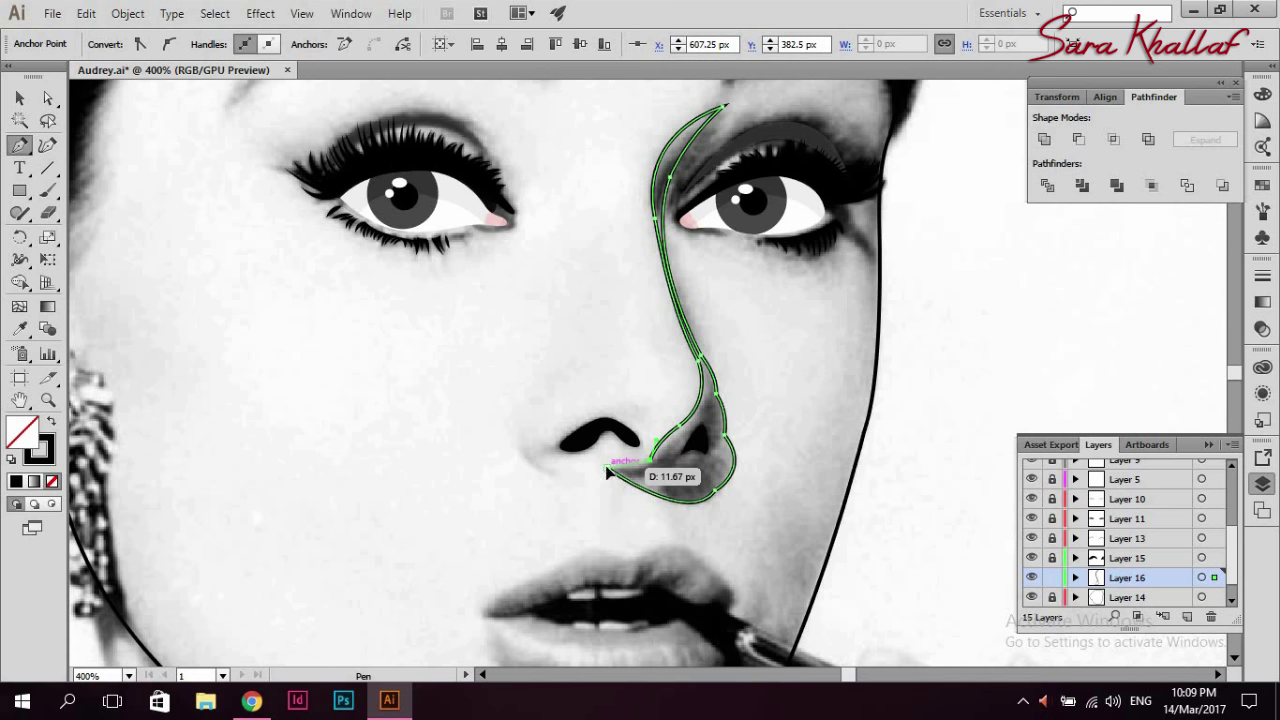
- Give the nose shadow a grey fill, then start a new curve around the left nostril
{"action": "key", "text": "shift+x"}
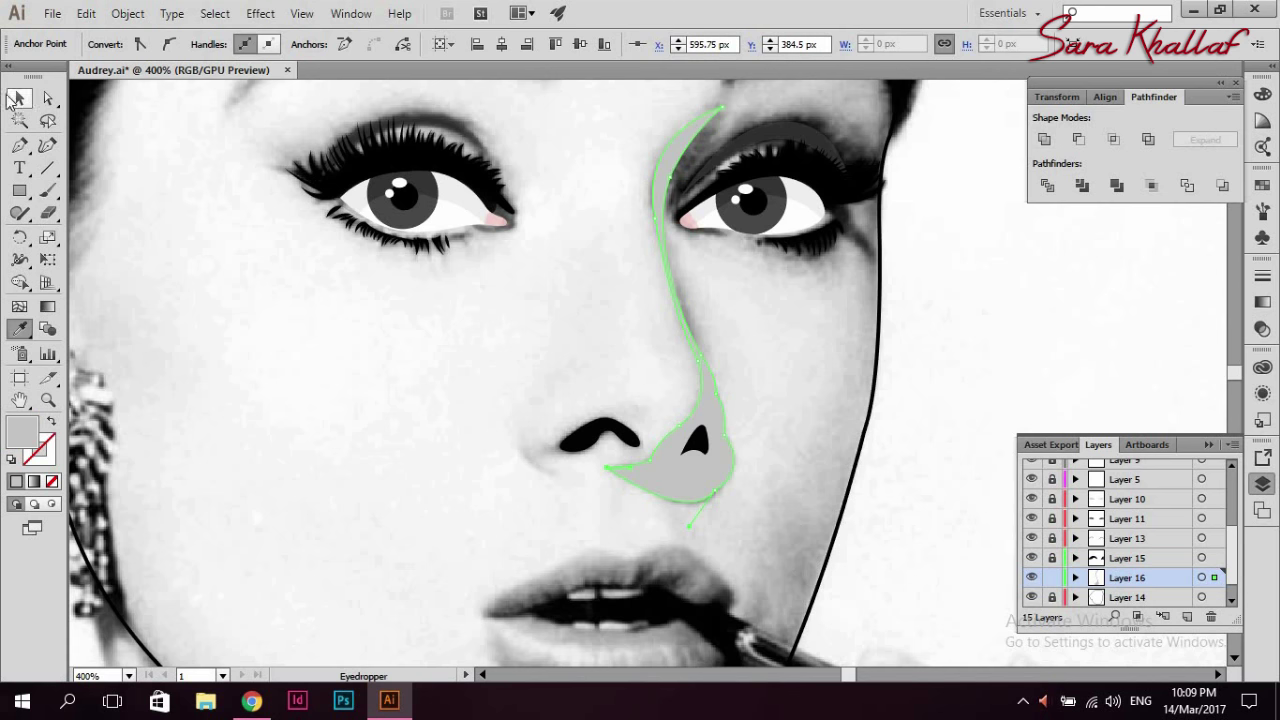
{"action": "left_click", "coordinate": [329, 300], "text": "ctrl"}
{"action": "left_click", "coordinate": [583, 384]}
{"action": "left_click_drag", "start_coordinate": [515, 440], "coordinate": [512, 506]}
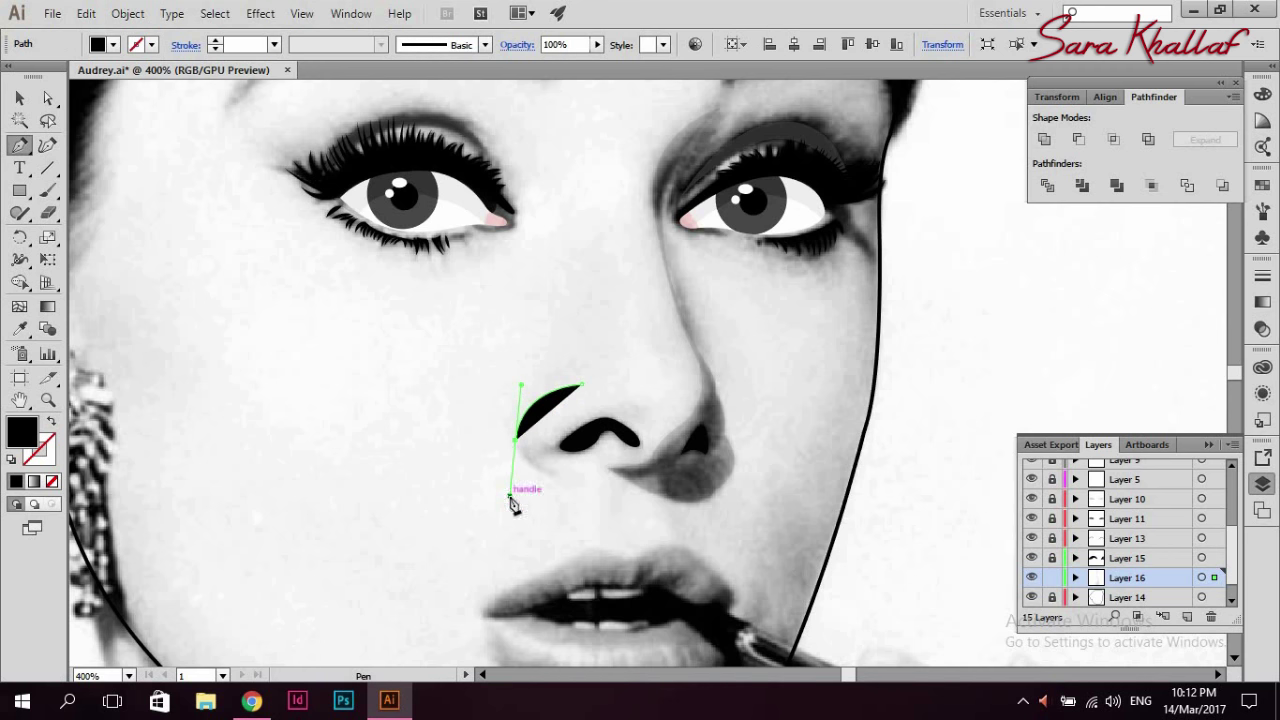
- Trace a closed shape wrapping around the left side of the nostril
{"action": "key", "text": "shift+x"}
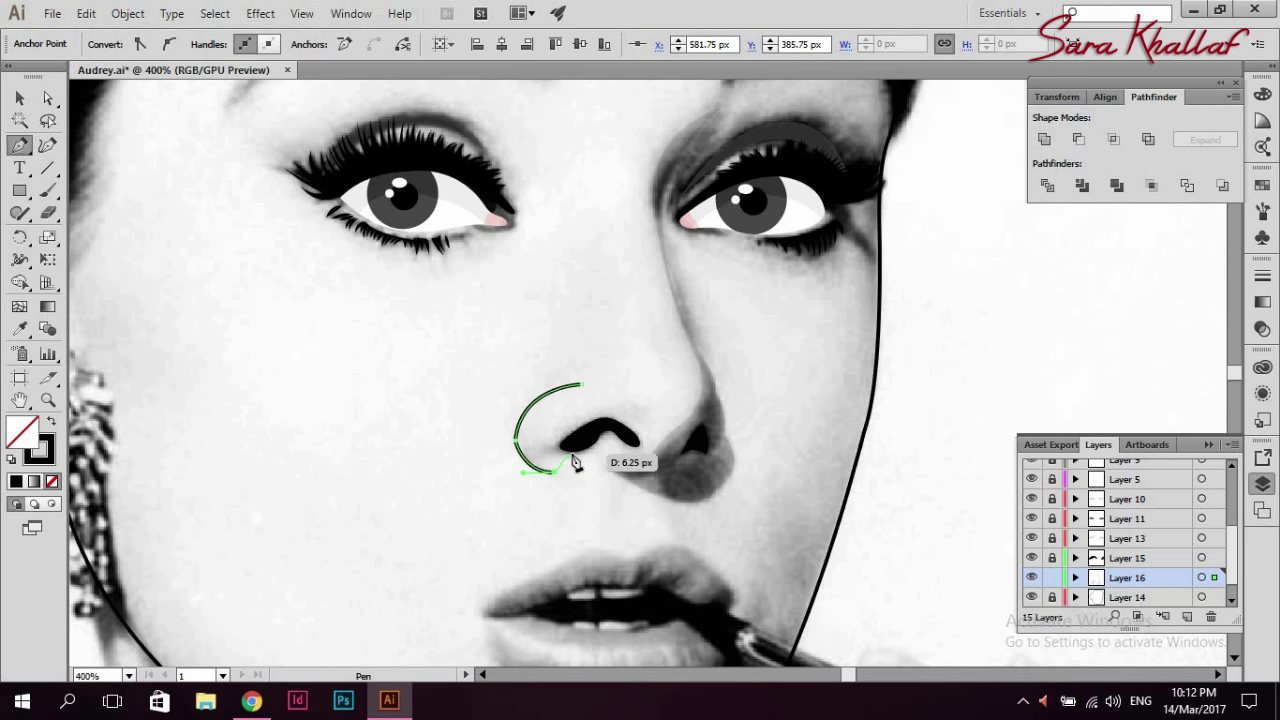
{"action": "mouse_move", "coordinate": [568, 465]}
{"action": "left_mouse_down"}
{"action": "mouse_move", "coordinate": [583, 487]}
{"action": "mouse_move", "coordinate": [595, 459]}
{"action": "mouse_move", "coordinate": [577, 468]}
{"action": "mouse_move", "coordinate": [657, 457]}
{"action": "left_mouse_up"}
{"action": "mouse_move", "coordinate": [610, 408]}
{"action": "left_mouse_down"}
{"action": "mouse_move", "coordinate": [650, 418]}
{"action": "mouse_move", "coordinate": [565, 407]}
{"action": "mouse_move", "coordinate": [556, 394]}
{"action": "left_mouse_up"}
{"action": "mouse_move", "coordinate": [541, 465]}
{"action": "left_mouse_down"}
{"action": "mouse_move", "coordinate": [562, 418]}
{"action": "mouse_move", "coordinate": [553, 427]}
{"action": "left_mouse_up"}
{"action": "left_click", "coordinate": [573, 420]}
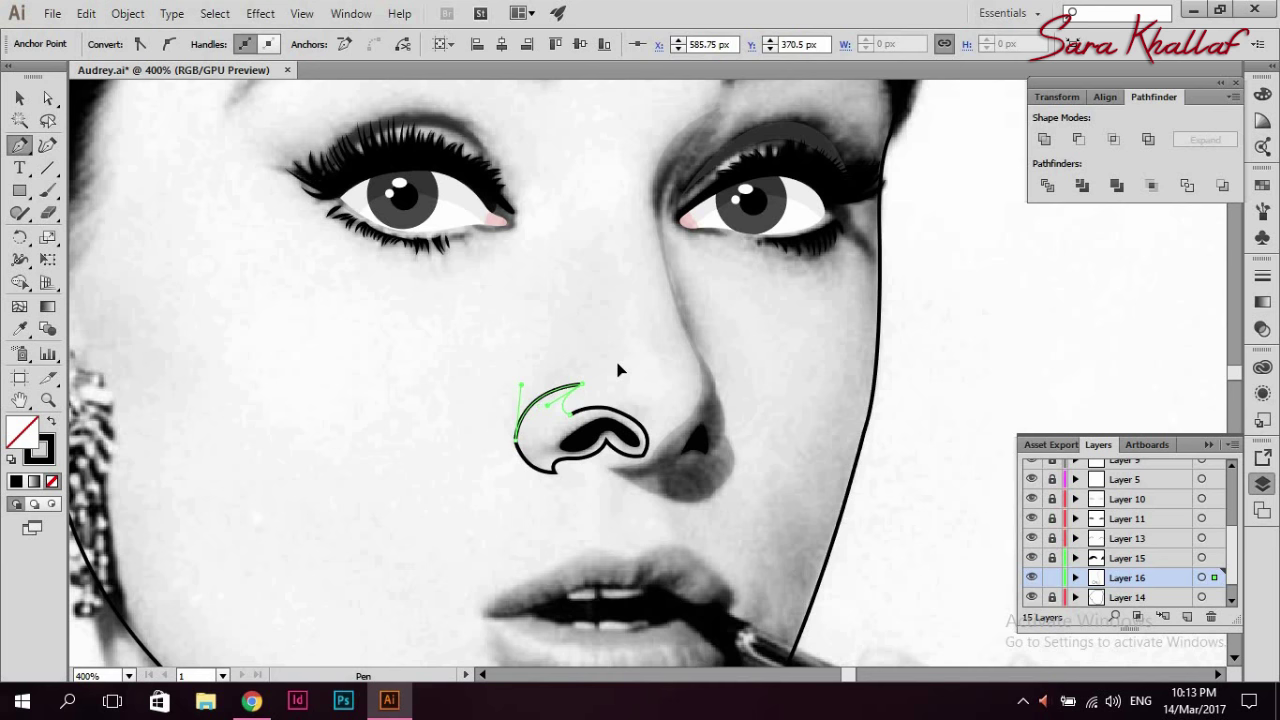
- Fill the nostril shape with the sampled nose shading at a faint 3% opacity, then deselect
{"action": "left_click", "coordinate": [22, 330]}
{"action": "left_click", "coordinate": [620, 169]}
{"action": "key", "text": "v"}
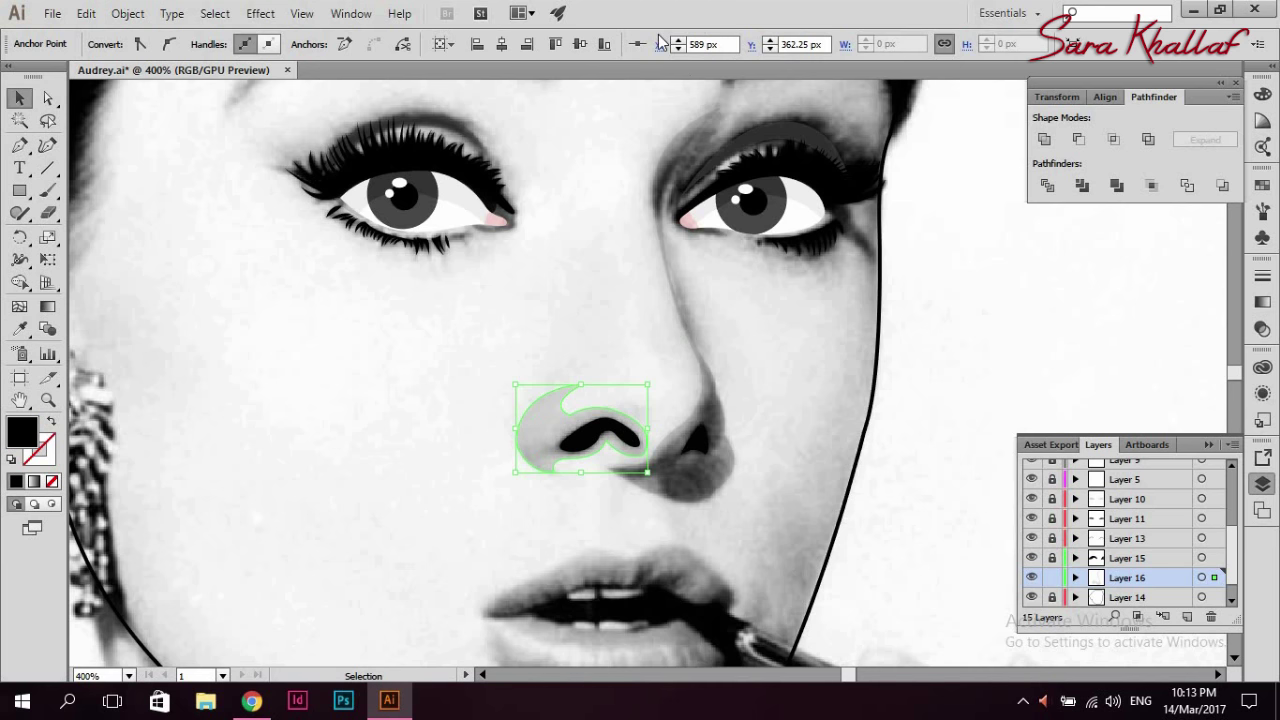
{"action": "left_click", "coordinate": [605, 313]}
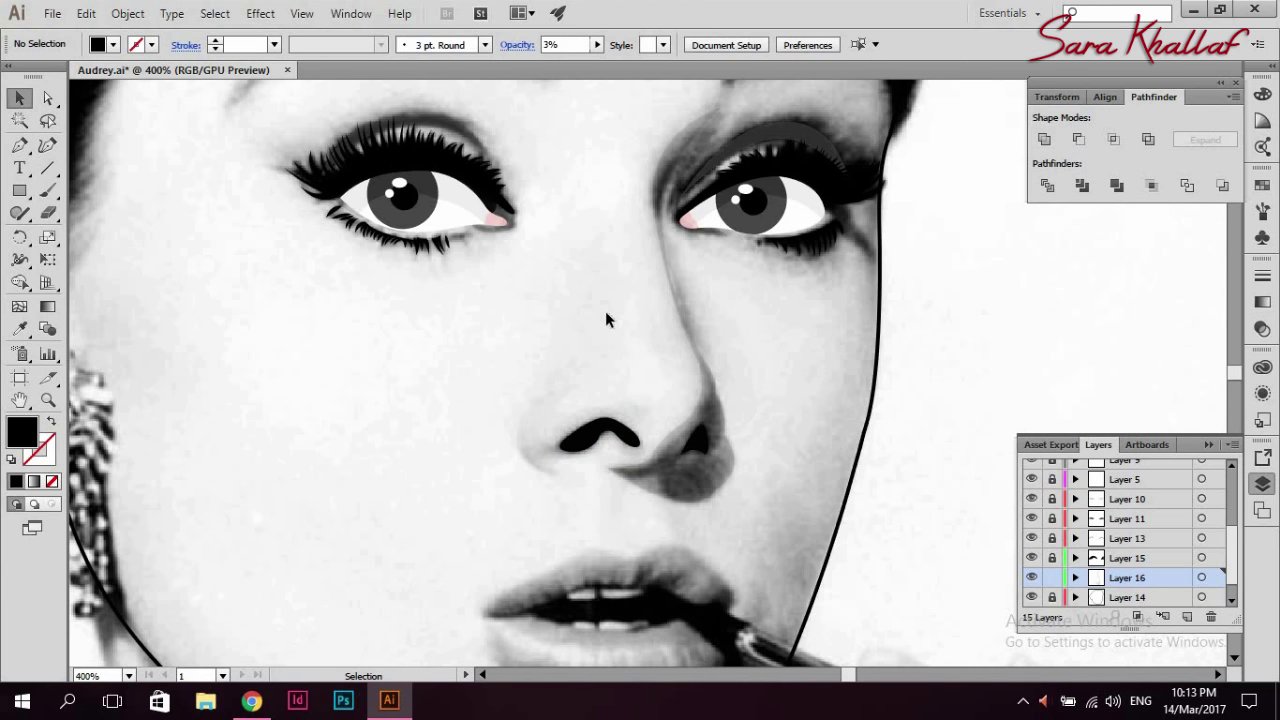
- Trace a closed path around the mouth opening between the upper and lower lips
{"action": "left_click_drag", "start_coordinate": [477, 318], "coordinate": [522, 308]}
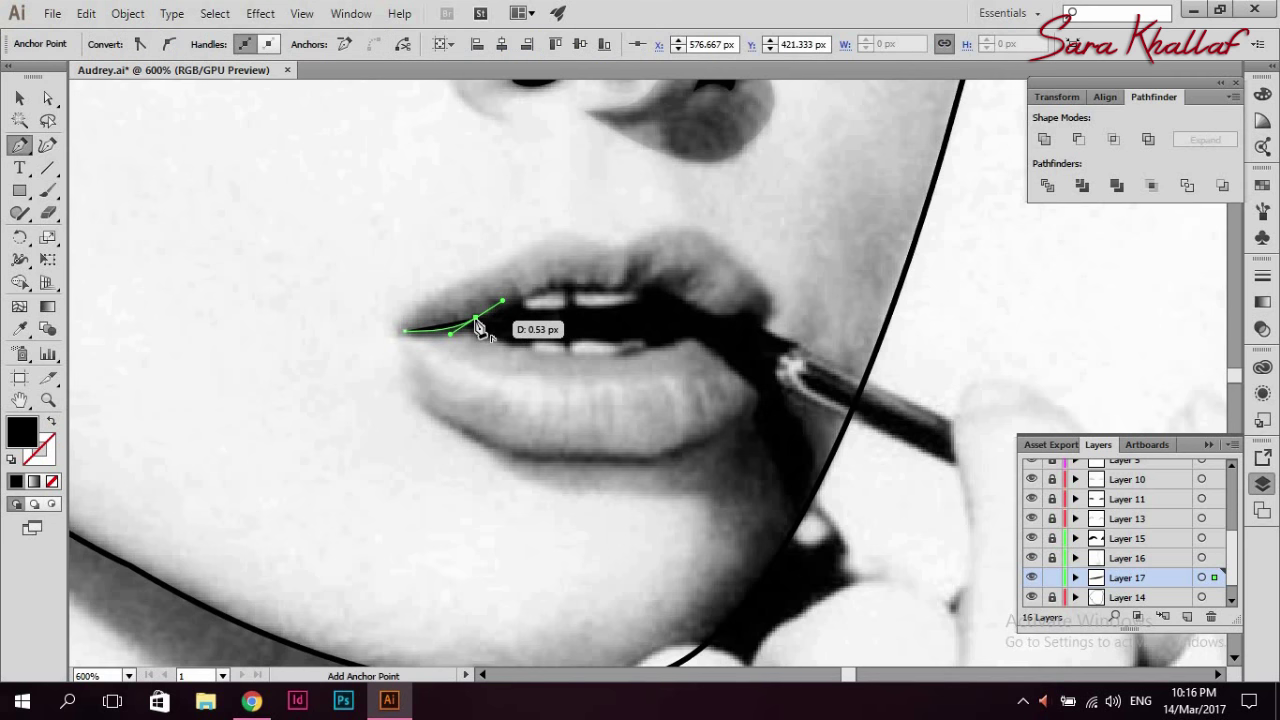
{"action": "key", "text": "shift+x"}
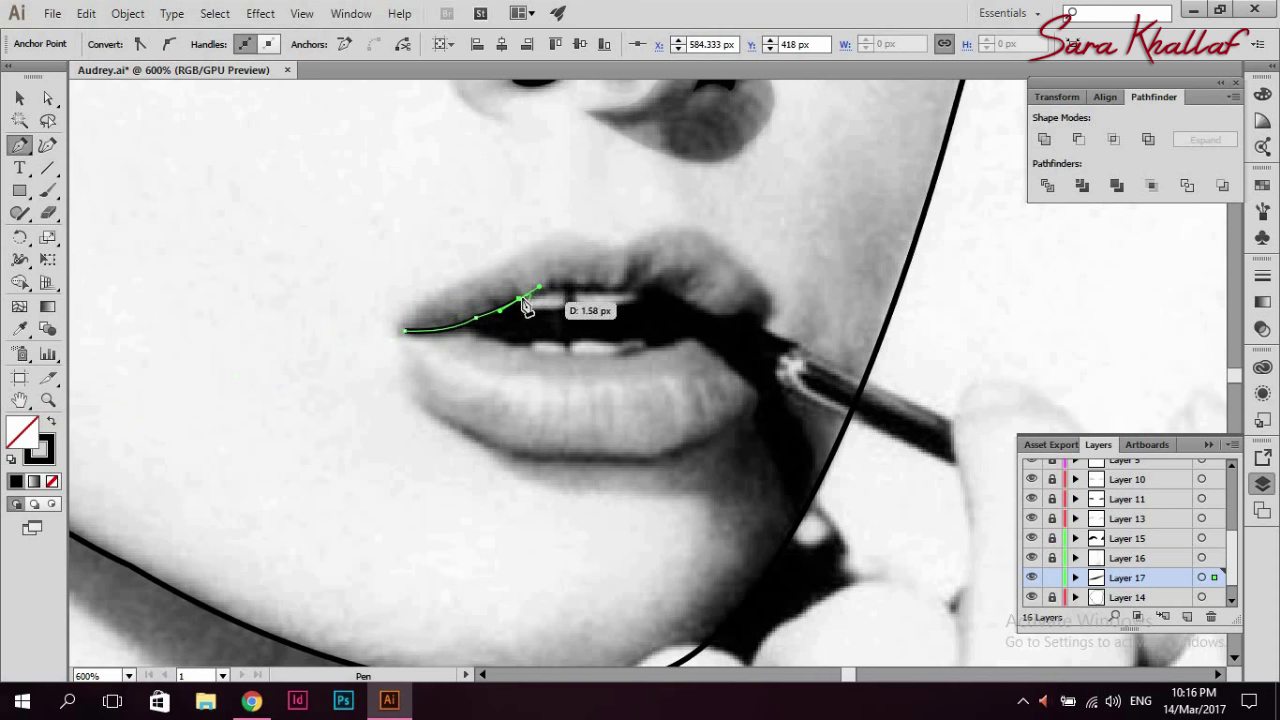
{"action": "left_click_drag", "start_coordinate": [537, 288], "coordinate": [668, 300]}
{"action": "left_click", "coordinate": [552, 290]}
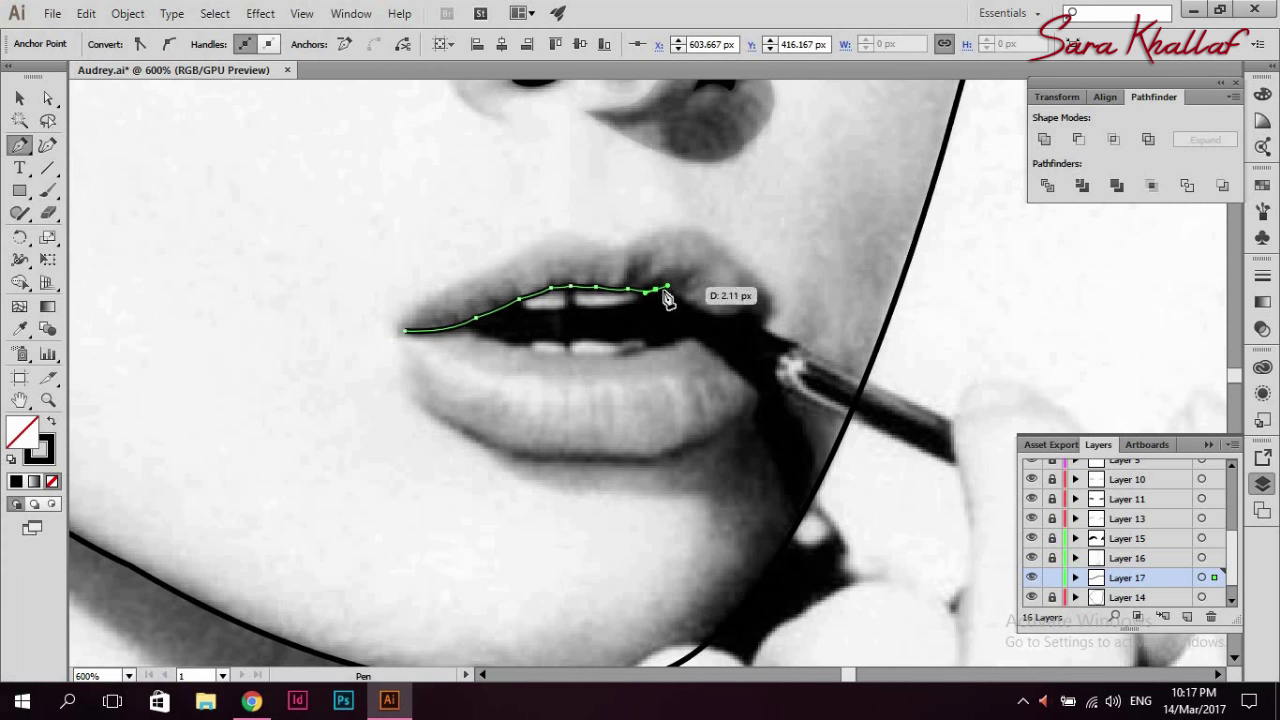
{"action": "left_click_drag", "start_coordinate": [748, 321], "coordinate": [702, 360]}
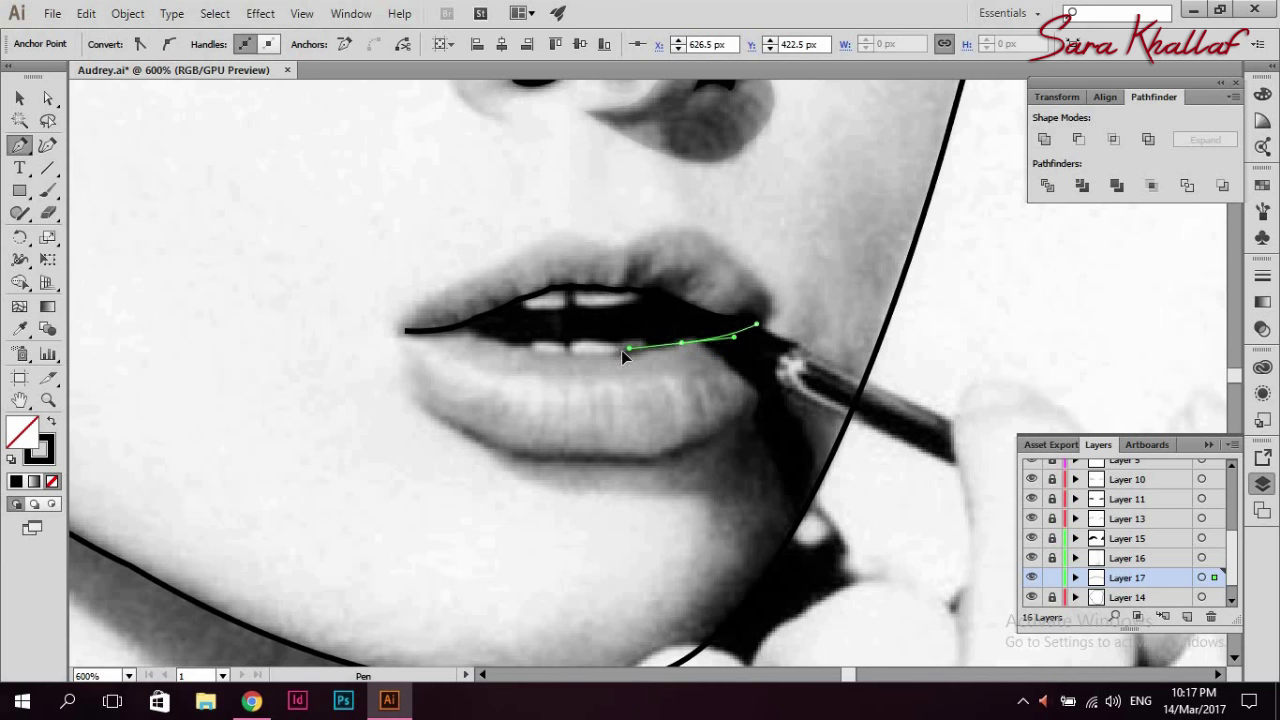
{"action": "mouse_move", "coordinate": [680, 343]}
{"action": "left_mouse_down"}
{"action": "mouse_move", "coordinate": [621, 366]}
{"action": "mouse_move", "coordinate": [608, 400]}
{"action": "left_mouse_up"}
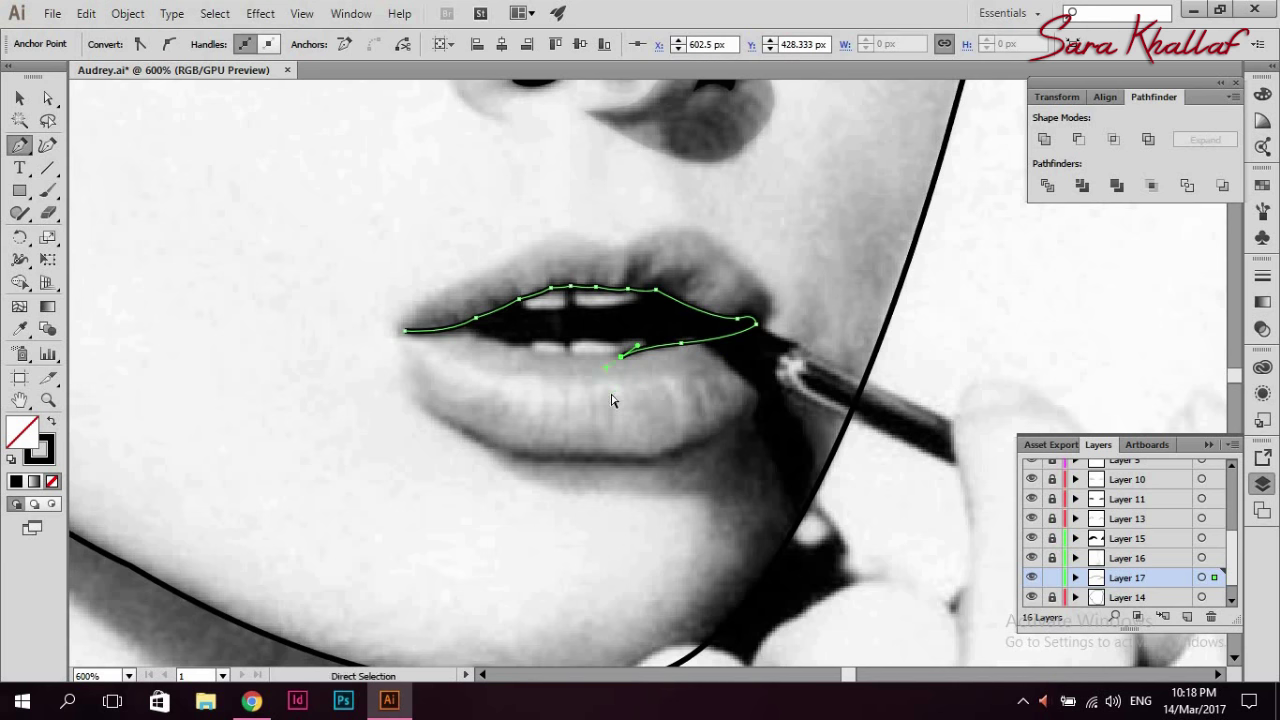
{"action": "left_click_drag", "start_coordinate": [466, 330], "coordinate": [433, 312]}
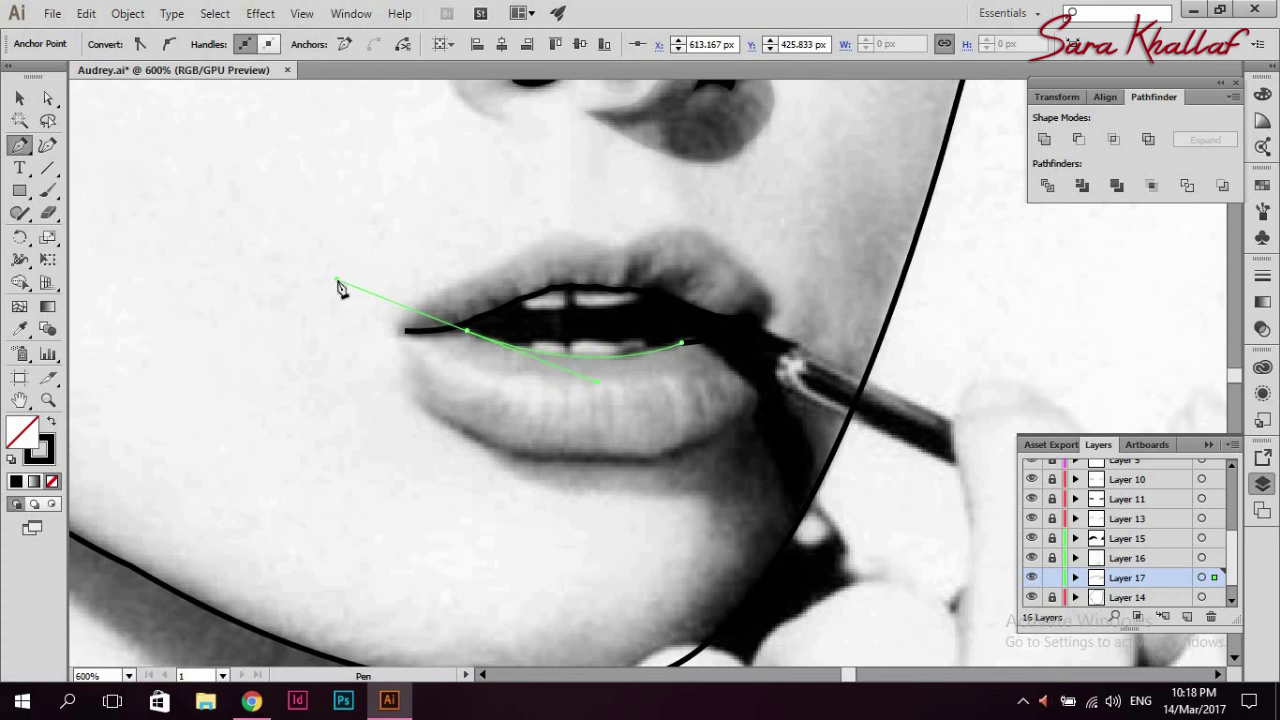
{"action": "left_click", "coordinate": [466, 331]}
{"action": "left_click_drag", "start_coordinate": [422, 345], "coordinate": [409, 334]}
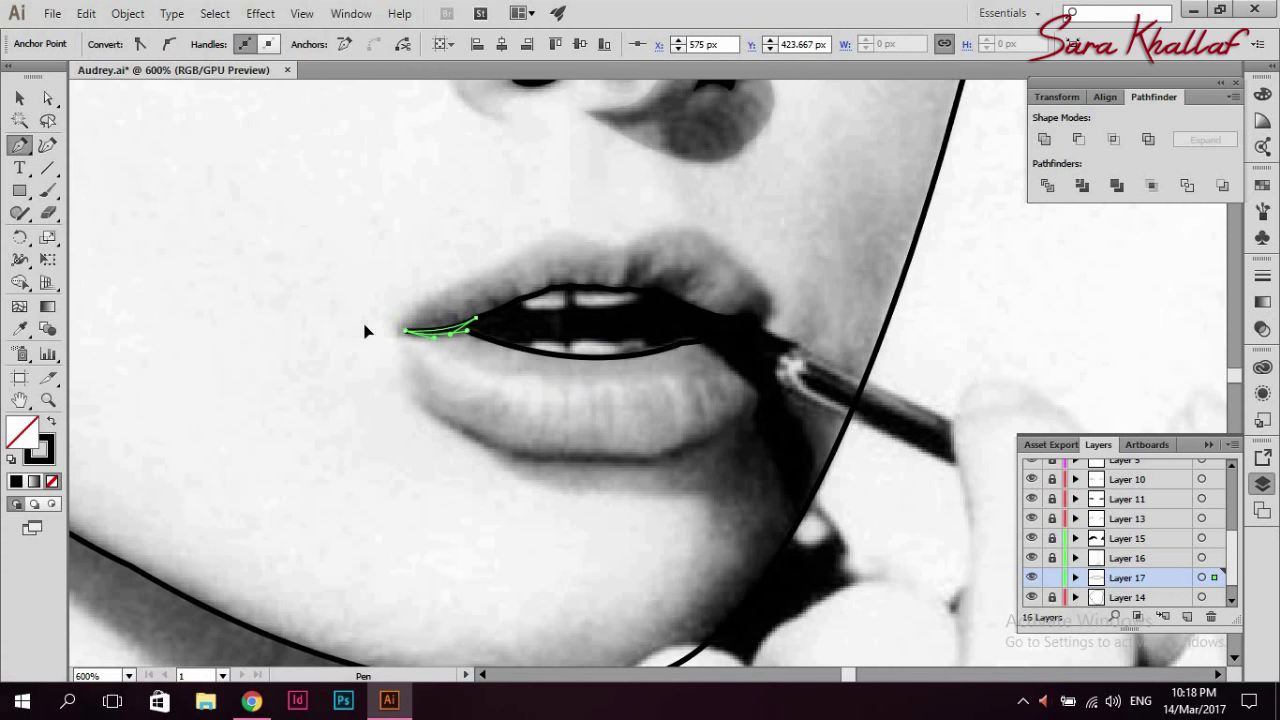
- Fill the mouth opening solid black and add a new Layer 18
{"action": "left_click", "coordinate": [50, 425]}
{"action": "left_click", "coordinate": [47, 97]}
{"action": "left_click", "coordinate": [686, 352]}
{"action": "left_click_drag", "start_coordinate": [686, 357], "coordinate": [815, 678]}
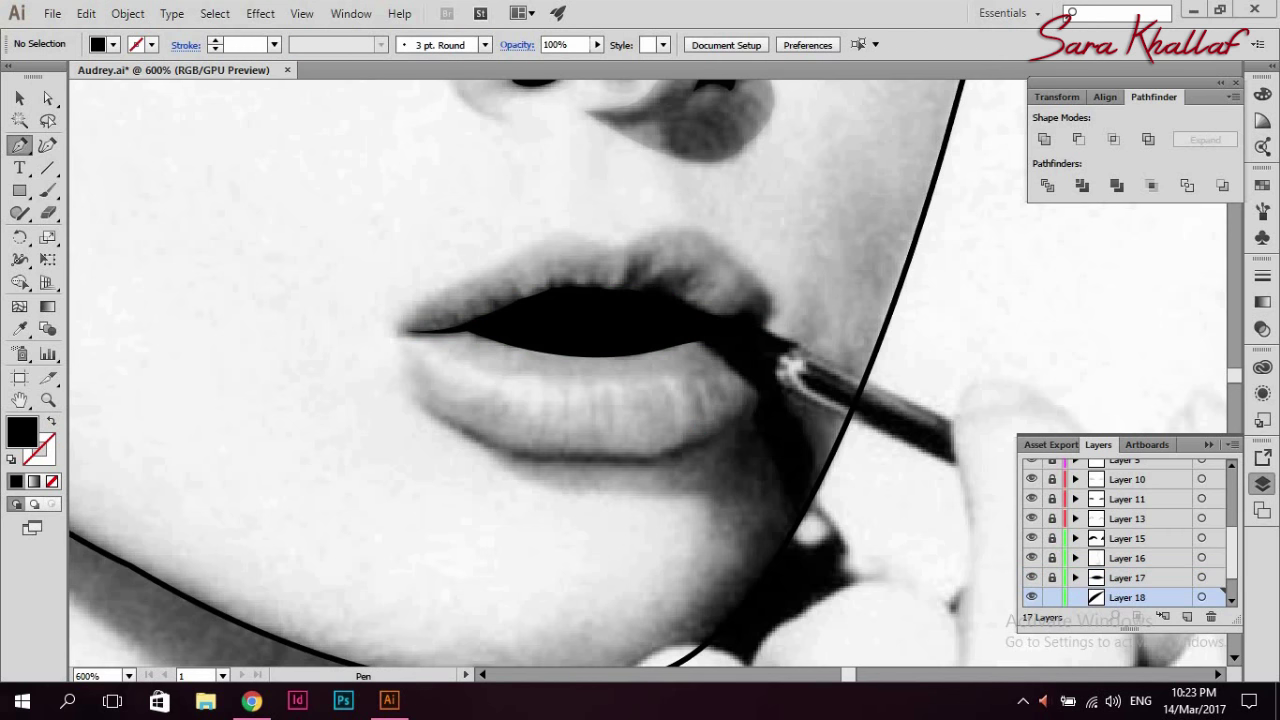
- Trace a closed black-stroke, no-fill outline around both lips from the left mouth corner
{"action": "left_click_drag", "start_coordinate": [395, 338], "coordinate": [451, 290]}
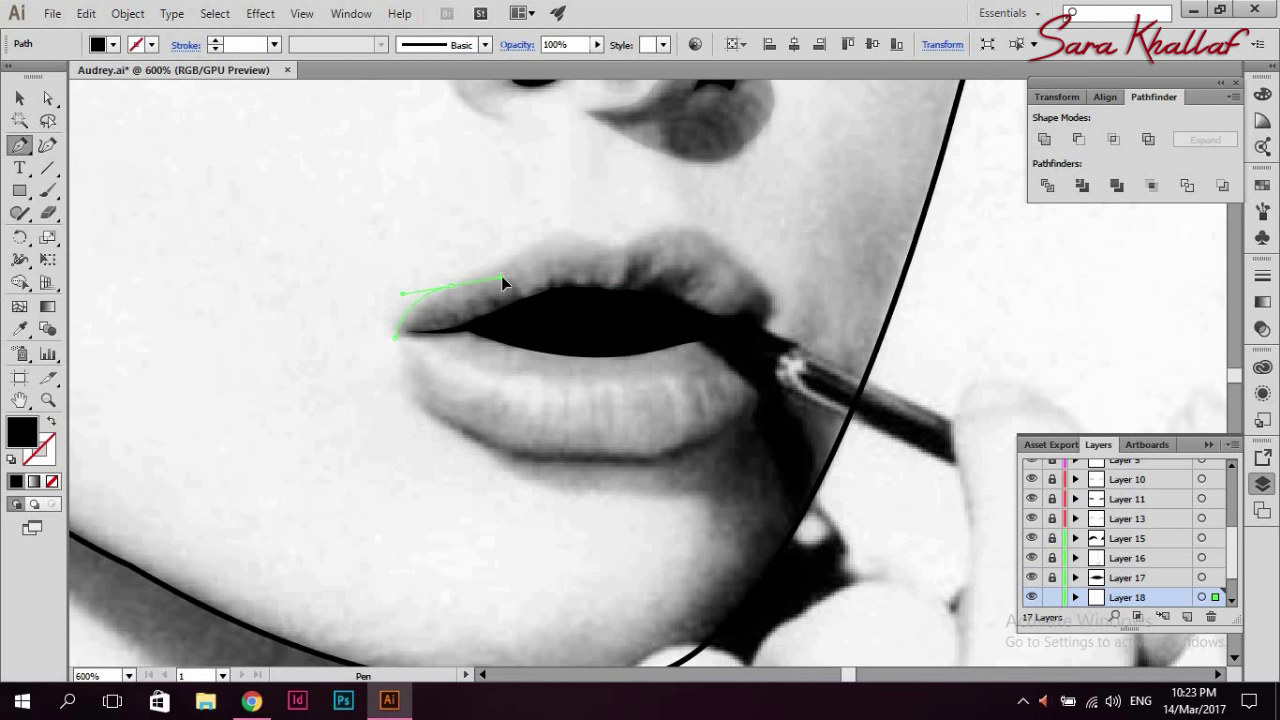
{"action": "left_click", "coordinate": [451, 290]}
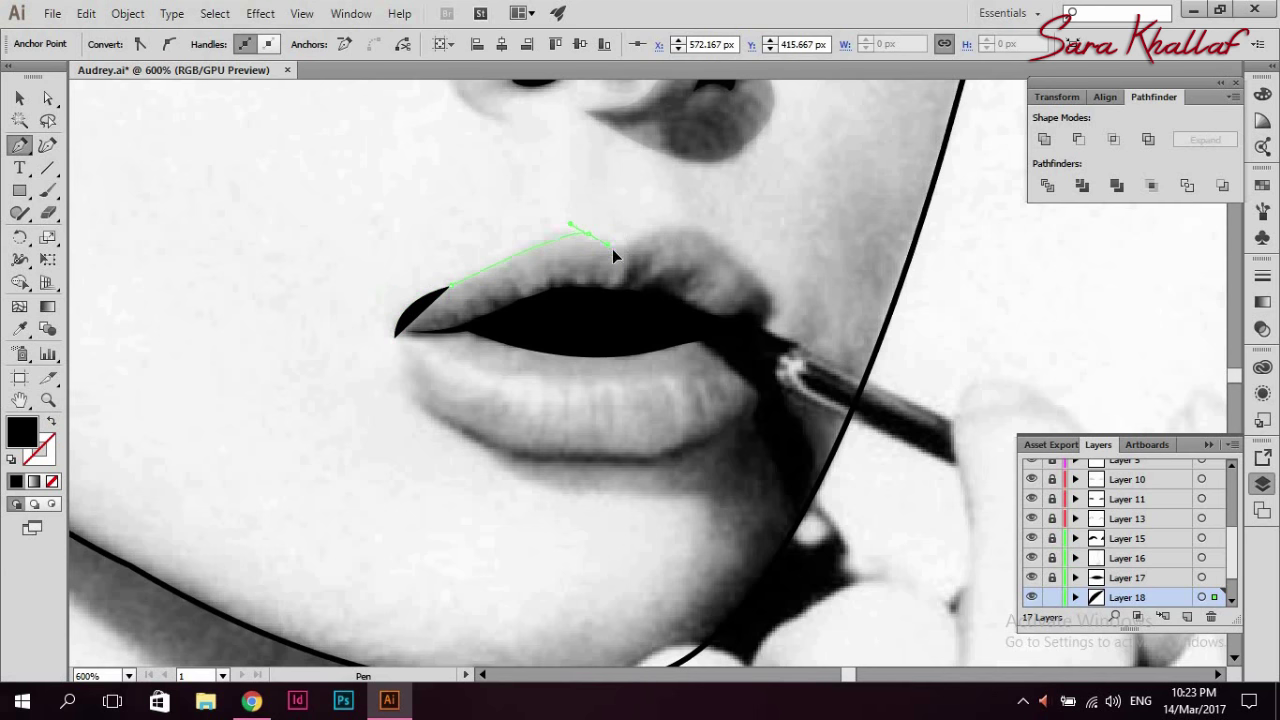
{"action": "left_click_drag", "start_coordinate": [606, 243], "coordinate": [622, 248]}
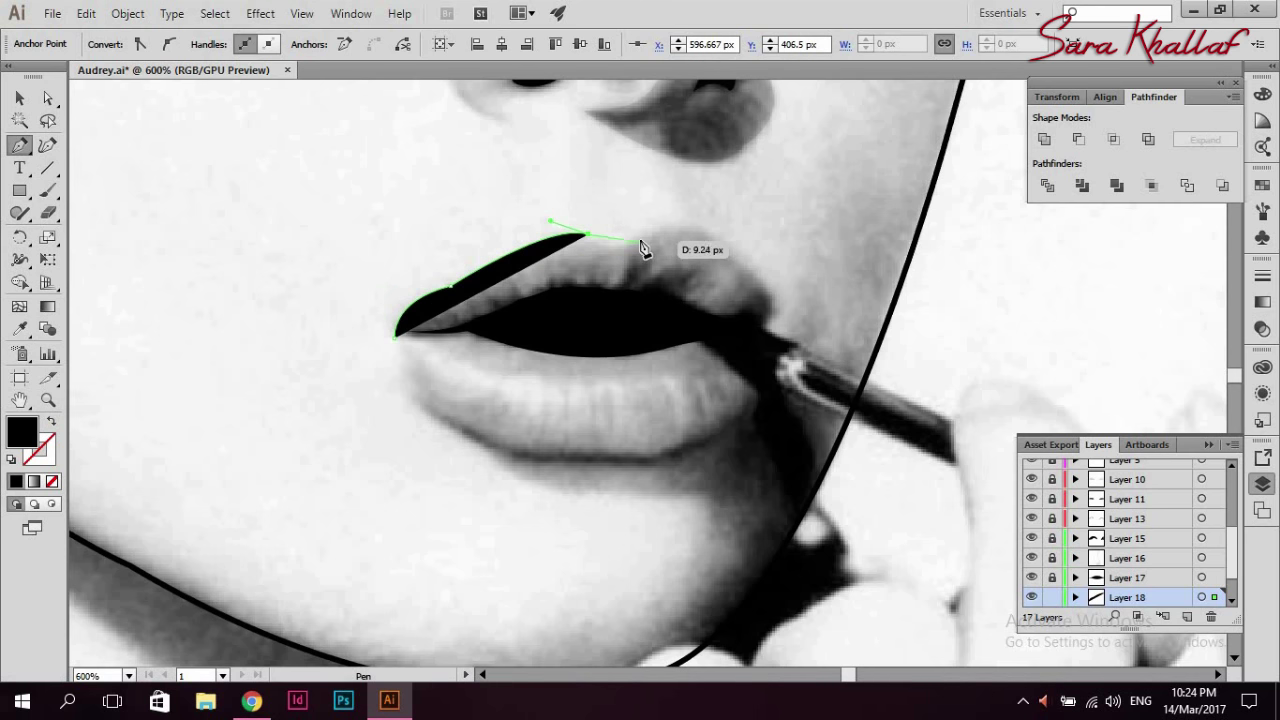
{"action": "left_click", "coordinate": [51, 421]}
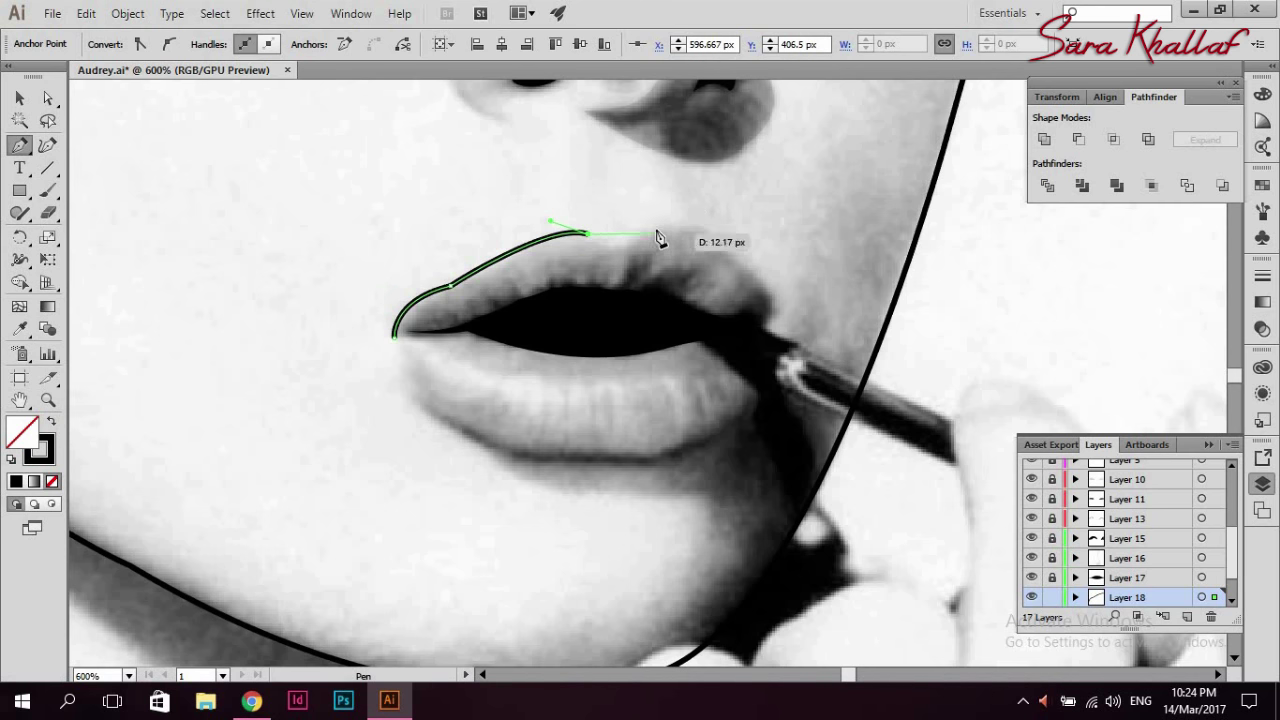
{"action": "left_click_drag", "start_coordinate": [652, 228], "coordinate": [700, 203]}
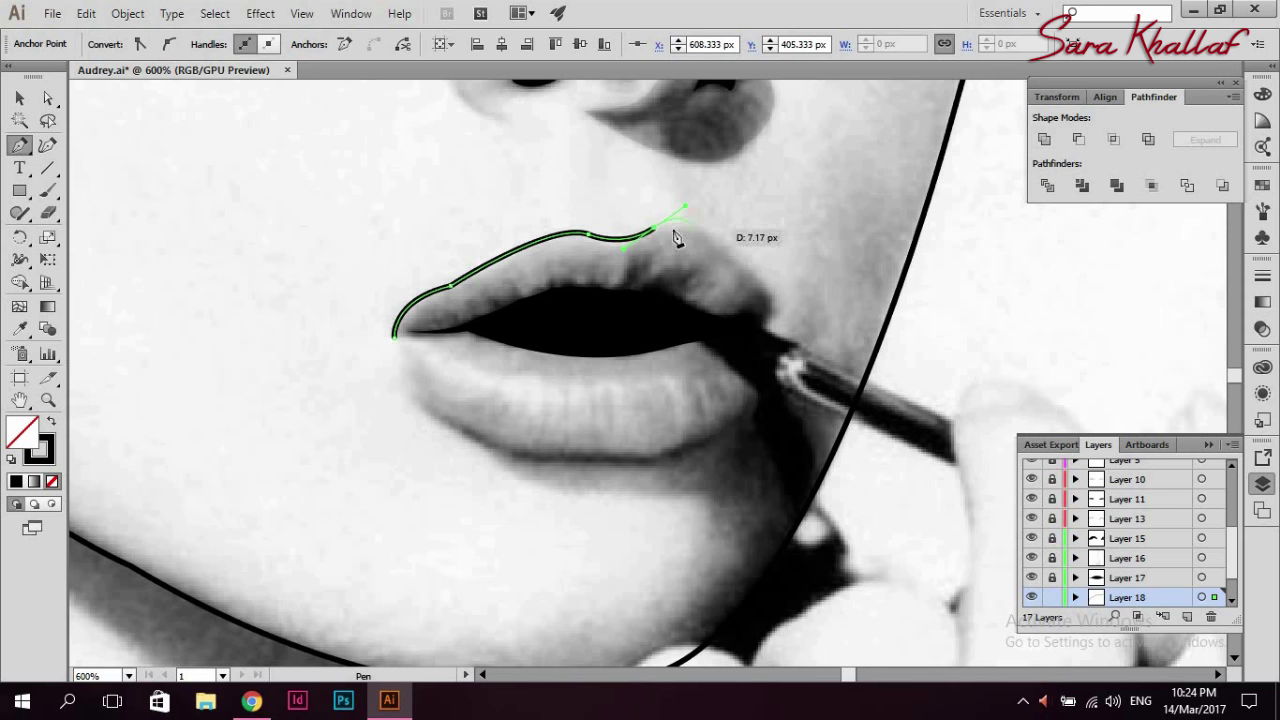
{"action": "left_click", "coordinate": [755, 276]}
{"action": "mouse_move", "coordinate": [757, 327]}
{"action": "left_mouse_down"}
{"action": "mouse_move", "coordinate": [727, 345]}
{"action": "mouse_move", "coordinate": [707, 456]}
{"action": "mouse_move", "coordinate": [618, 477]}
{"action": "left_mouse_up"}
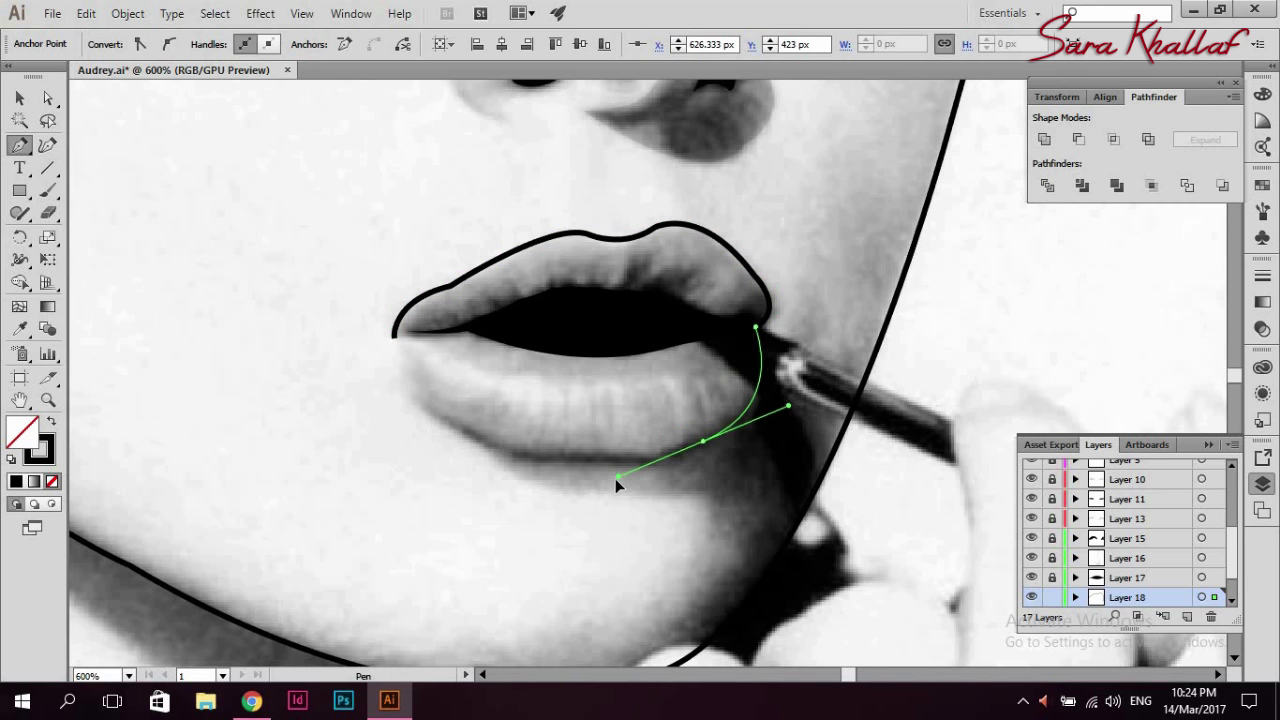
{"action": "left_click_drag", "start_coordinate": [415, 400], "coordinate": [271, 277]}
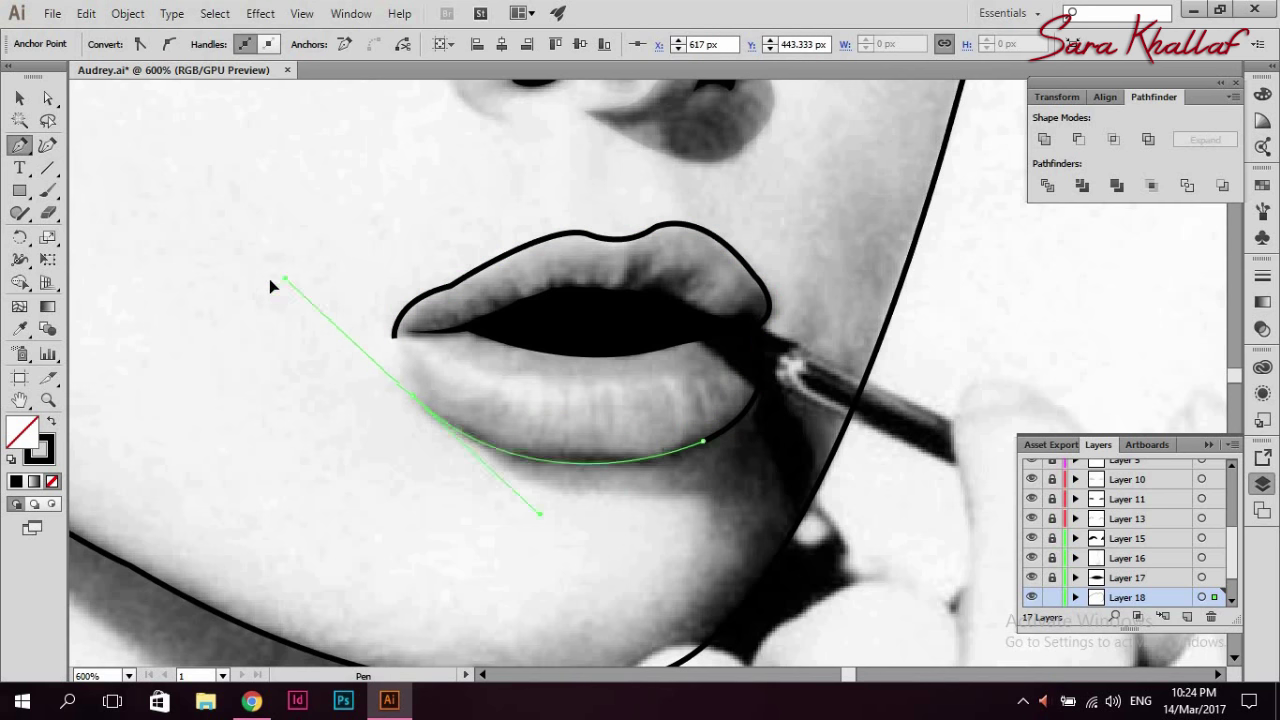
{"action": "left_click", "coordinate": [393, 335]}
{"action": "left_click_drag", "start_coordinate": [393, 335], "coordinate": [400, 313]}
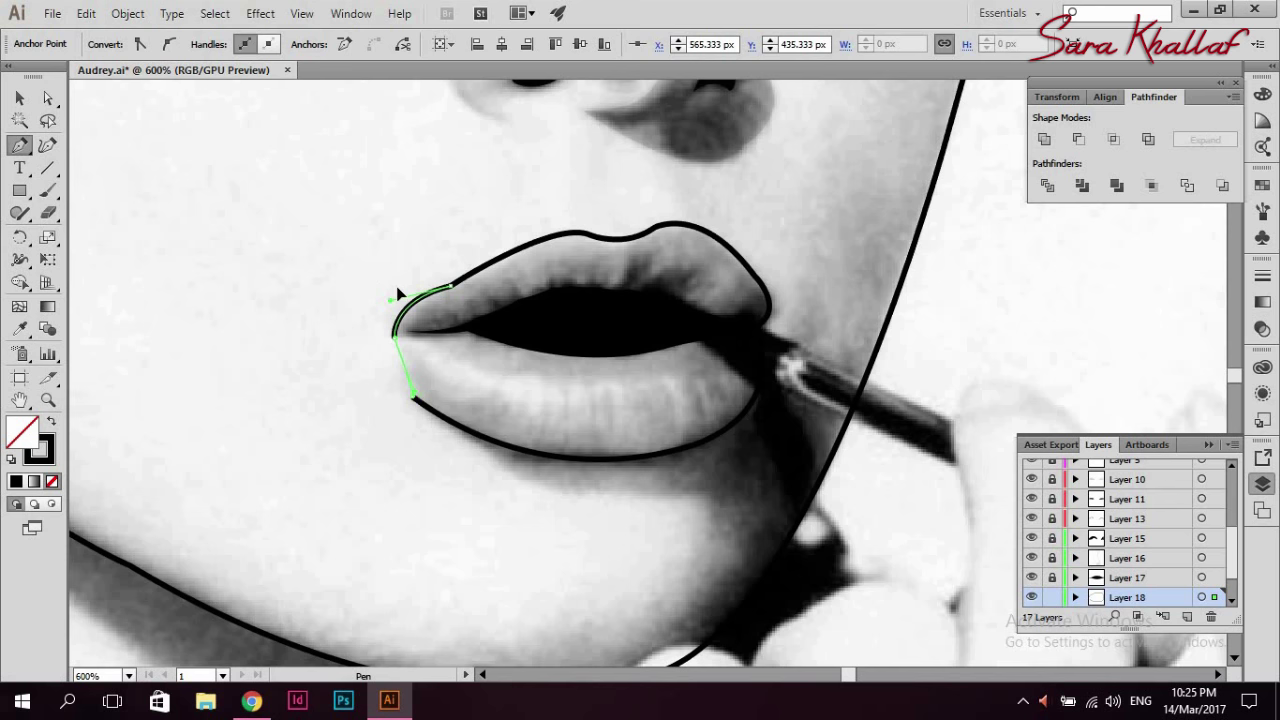
- Zoom out and select and deselect the lip outline to inspect its anchors
{"action": "left_click_drag", "start_coordinate": [385, 307], "coordinate": [385, 307]}
{"action": "left_click", "coordinate": [47, 97]}
{"action": "left_click", "coordinate": [540, 489]}
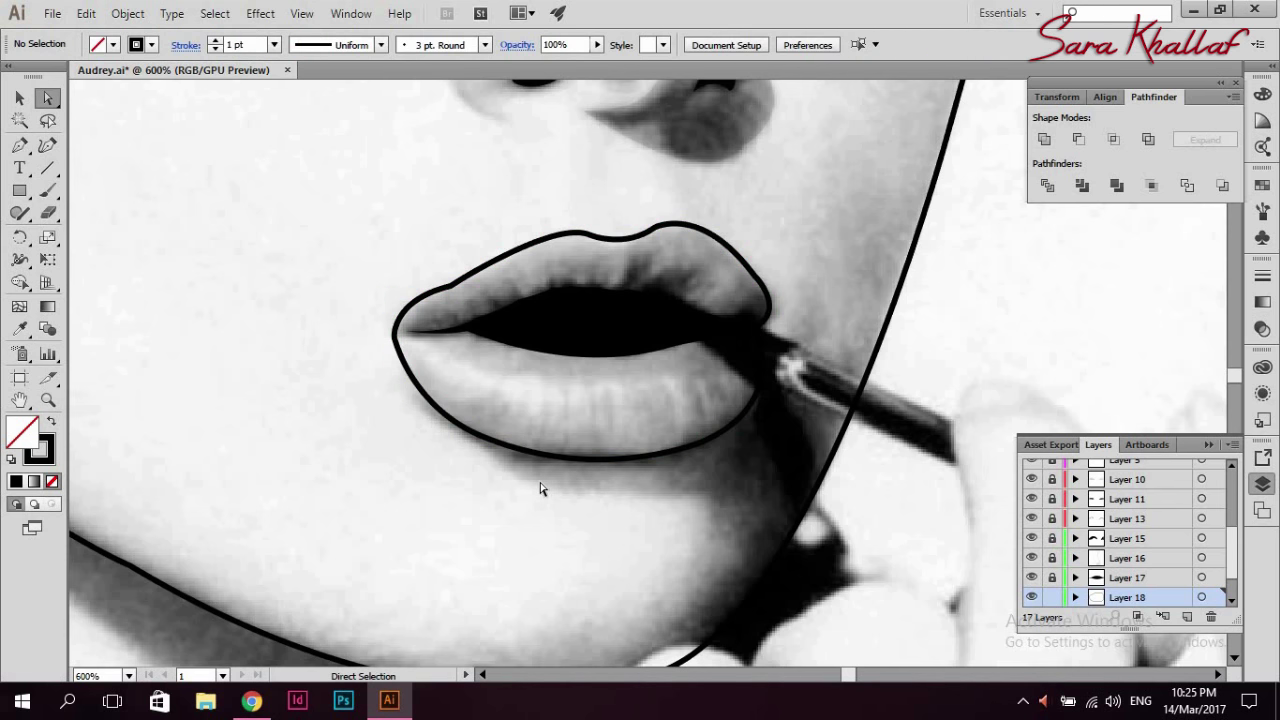
{"action": "left_click", "coordinate": [450, 285]}
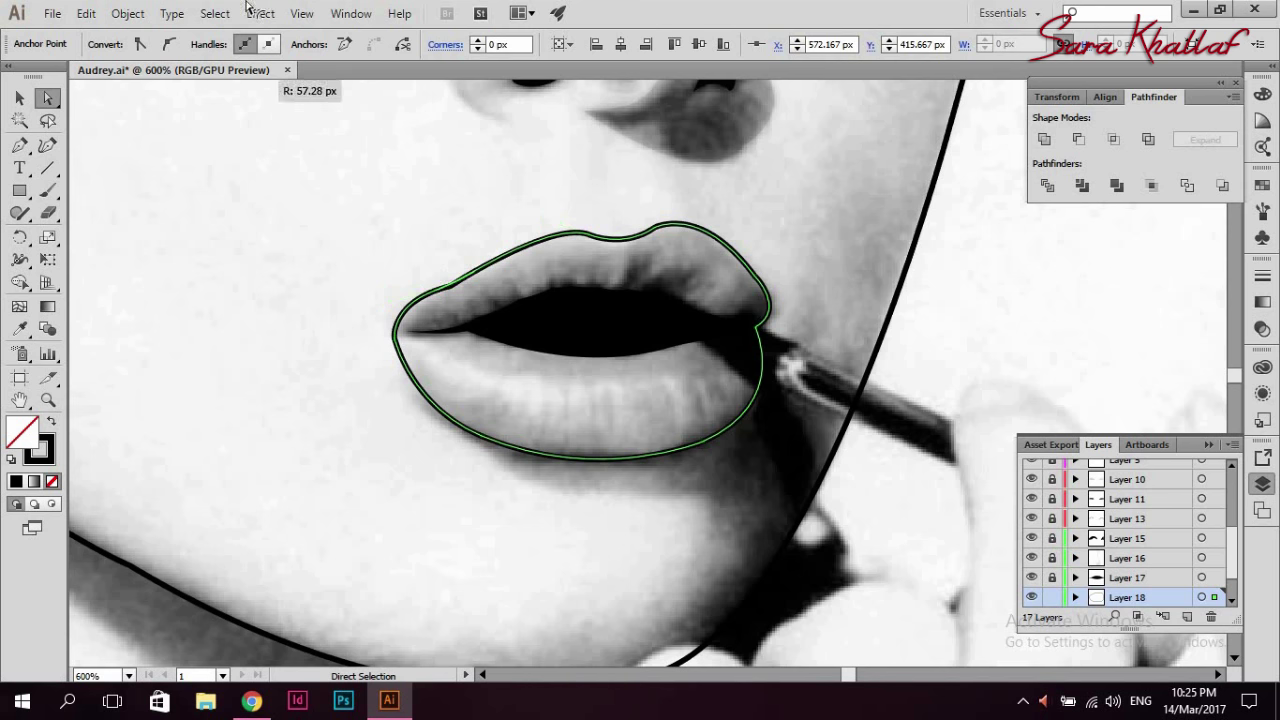
{"action": "key", "text": "ctrl+minus"}
{"action": "key", "text": "ctrl+minus"}
{"action": "left_click", "coordinate": [586, 337]}
{"action": "left_click", "coordinate": [543, 315]}
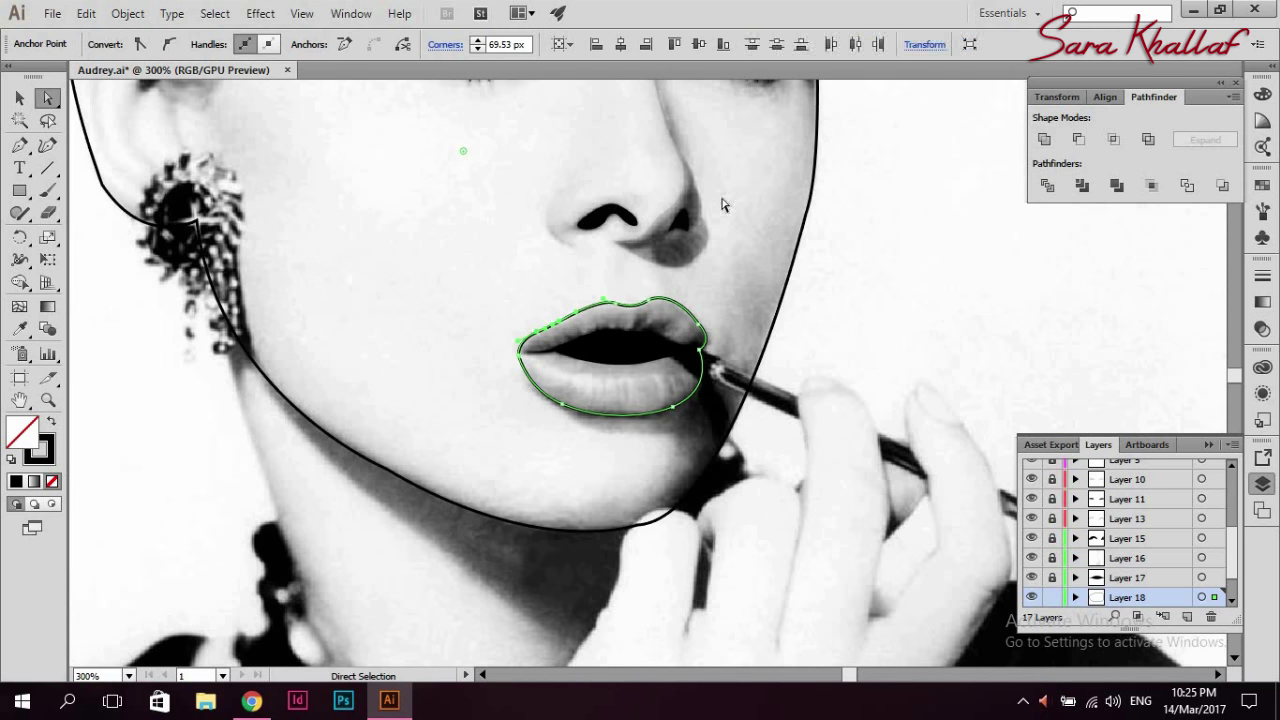
{"action": "left_click", "coordinate": [714, 220]}
{"action": "left_click", "coordinate": [703, 355]}
{"action": "left_click", "coordinate": [657, 314]}
{"action": "left_click", "coordinate": [615, 316]}
{"action": "left_click", "coordinate": [615, 316]}
{"action": "left_click", "coordinate": [622, 305]}
{"action": "left_click", "coordinate": [765, 343]}
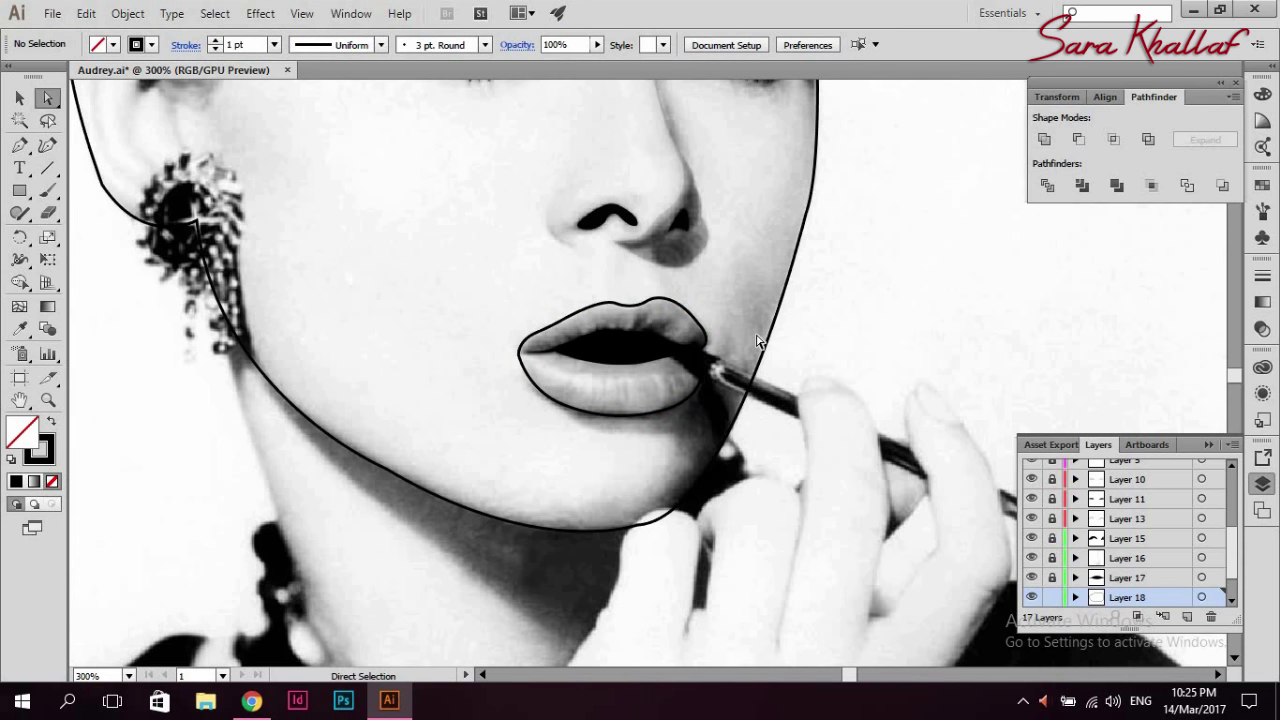
{"action": "scroll", "coordinate": [757, 342], "scroll_direction": "up", "scroll_amount": 2}
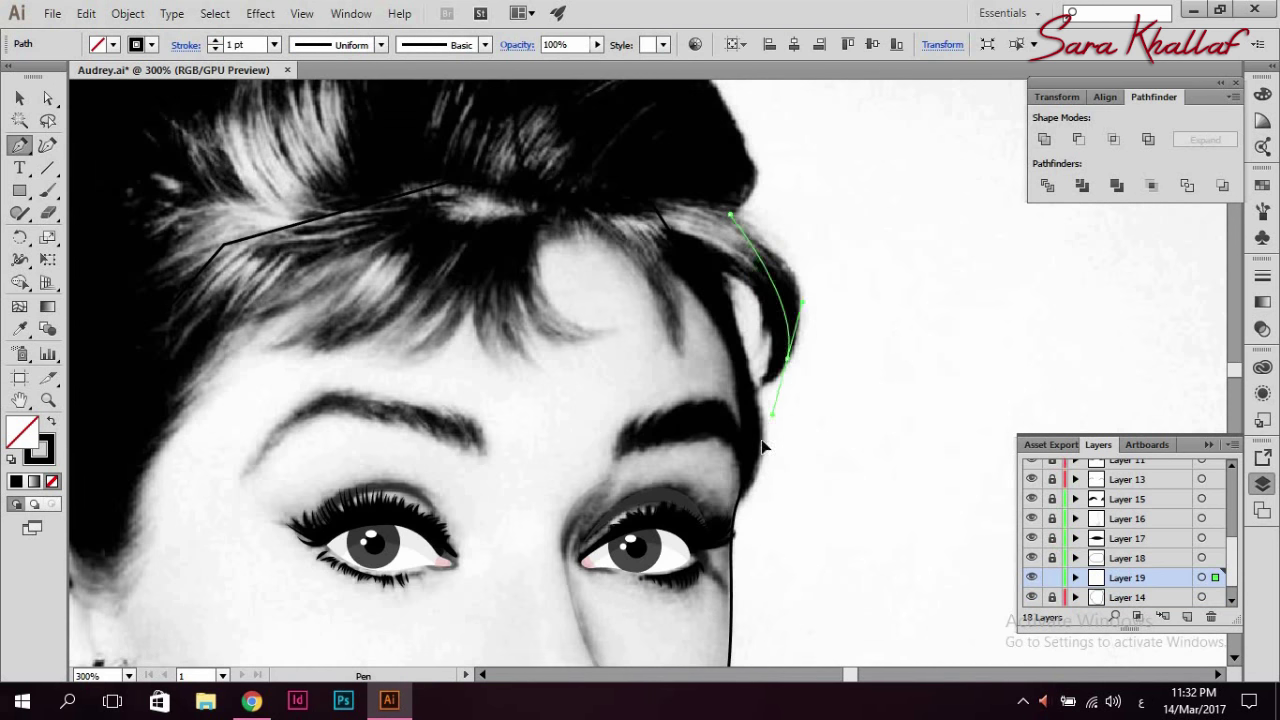
- Trace the right curl of the bangs, undoing one misplaced anchor
{"action": "left_click_drag", "start_coordinate": [786, 357], "coordinate": [743, 460]}
{"action": "left_click", "coordinate": [786, 358]}
{"action": "left_click", "coordinate": [736, 386]}
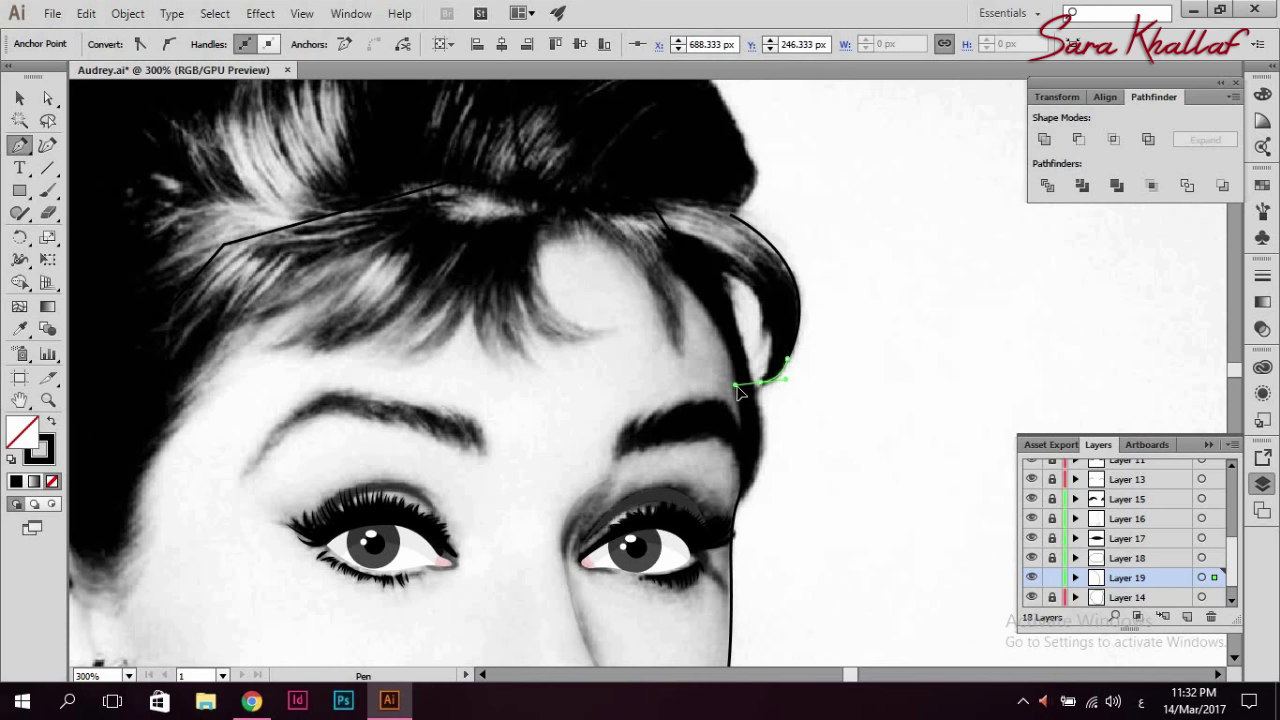
{"action": "mouse_move", "coordinate": [748, 391]}
{"action": "left_mouse_down"}
{"action": "mouse_move", "coordinate": [788, 343]}
{"action": "mouse_move", "coordinate": [766, 344]}
{"action": "left_mouse_up"}
{"action": "left_click_drag", "start_coordinate": [722, 272], "coordinate": [758, 385]}
{"action": "mouse_move", "coordinate": [740, 497]}
{"action": "left_mouse_down"}
{"action": "mouse_move", "coordinate": [686, 549]}
{"action": "mouse_move", "coordinate": [700, 545]}
{"action": "left_mouse_up"}
{"action": "scroll", "coordinate": [760, 545], "scroll_direction": "down", "scroll_amount": 1}
{"action": "key", "text": "ctrl+z"}
{"action": "mouse_move", "coordinate": [722, 228]}
{"action": "left_mouse_down"}
{"action": "mouse_move", "coordinate": [763, 427]}
{"action": "mouse_move", "coordinate": [694, 530]}
{"action": "mouse_move", "coordinate": [680, 508]}
{"action": "mouse_move", "coordinate": [780, 463]}
{"action": "mouse_move", "coordinate": [746, 274]}
{"action": "mouse_move", "coordinate": [668, 250]}
{"action": "mouse_move", "coordinate": [569, 189]}
{"action": "left_mouse_up"}
{"action": "scroll", "coordinate": [780, 463], "scroll_direction": "down", "scroll_amount": 2}
{"action": "scroll", "coordinate": [746, 274], "scroll_direction": "up", "scroll_amount": 2}
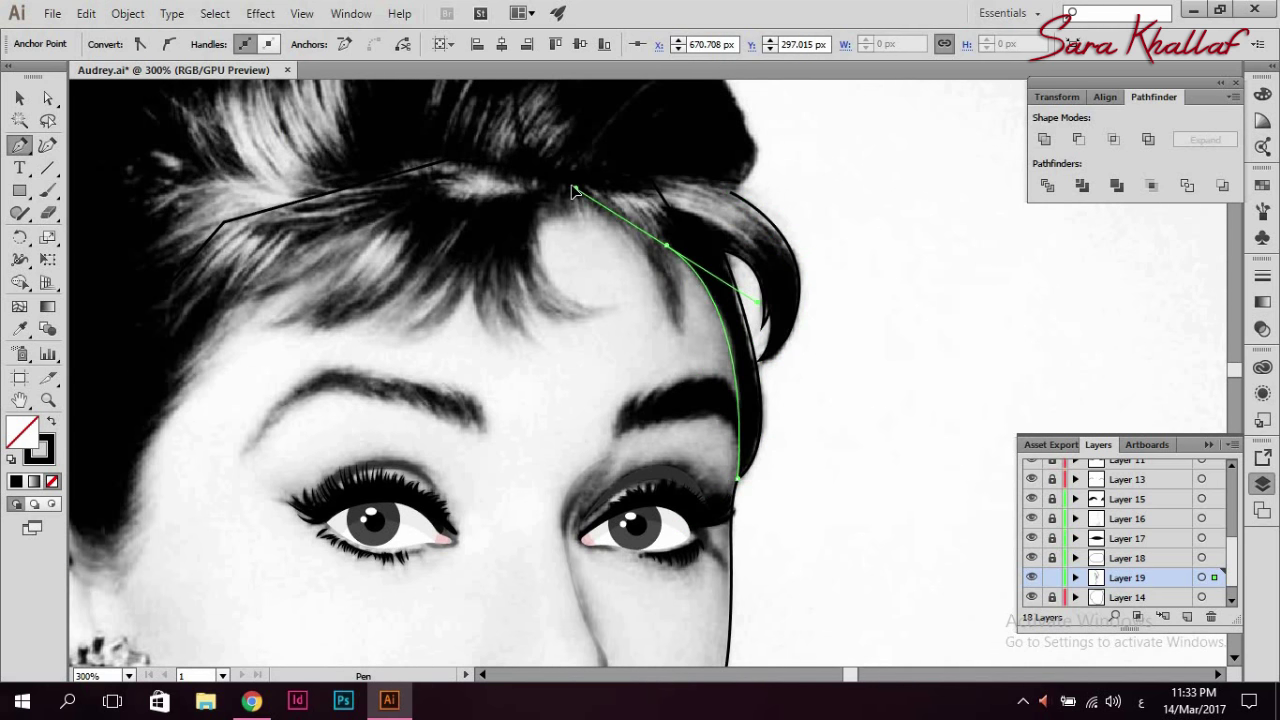
- Continue the outline through the middle bang strands with pointed tips and curved edges
{"action": "mouse_move", "coordinate": [665, 245]}
{"action": "left_mouse_down"}
{"action": "mouse_move", "coordinate": [697, 345]}
{"action": "mouse_move", "coordinate": [676, 384]}
{"action": "left_mouse_up"}
{"action": "mouse_move", "coordinate": [680, 335]}
{"action": "left_mouse_down"}
{"action": "mouse_move", "coordinate": [590, 218]}
{"action": "mouse_move", "coordinate": [603, 230]}
{"action": "mouse_move", "coordinate": [517, 212]}
{"action": "left_mouse_up"}
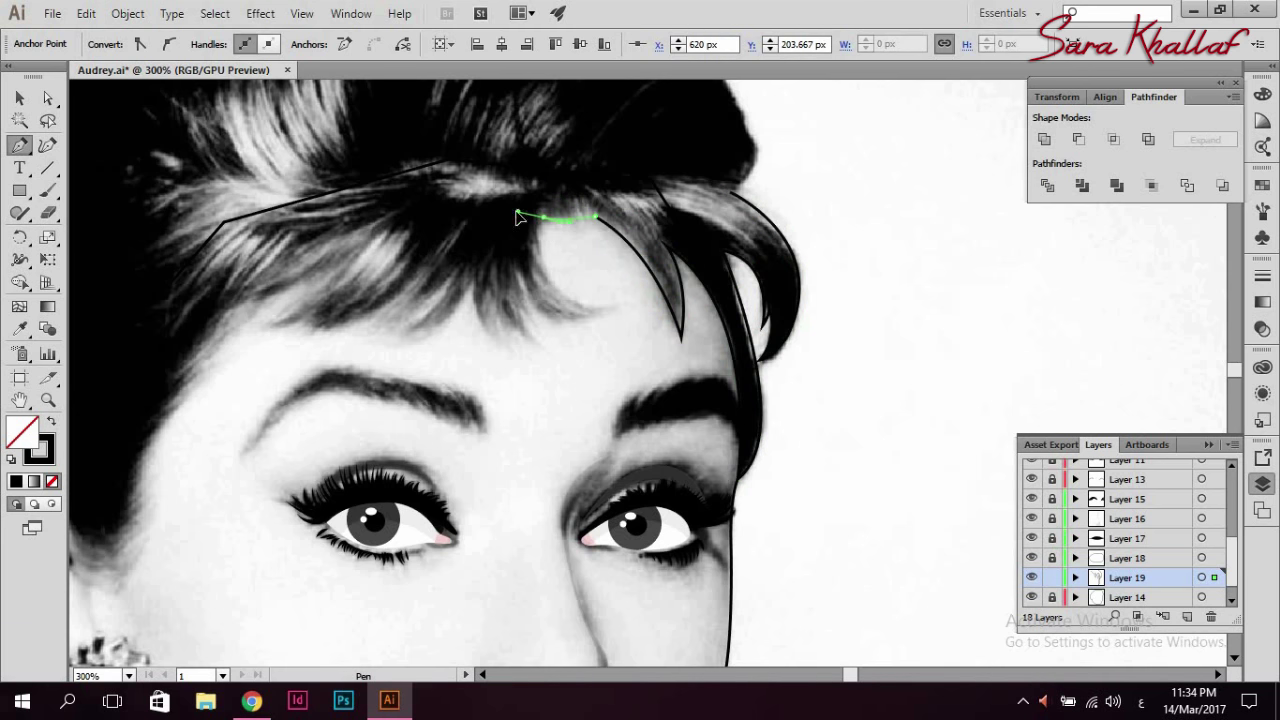
{"action": "left_click_drag", "start_coordinate": [620, 308], "coordinate": [717, 301]}
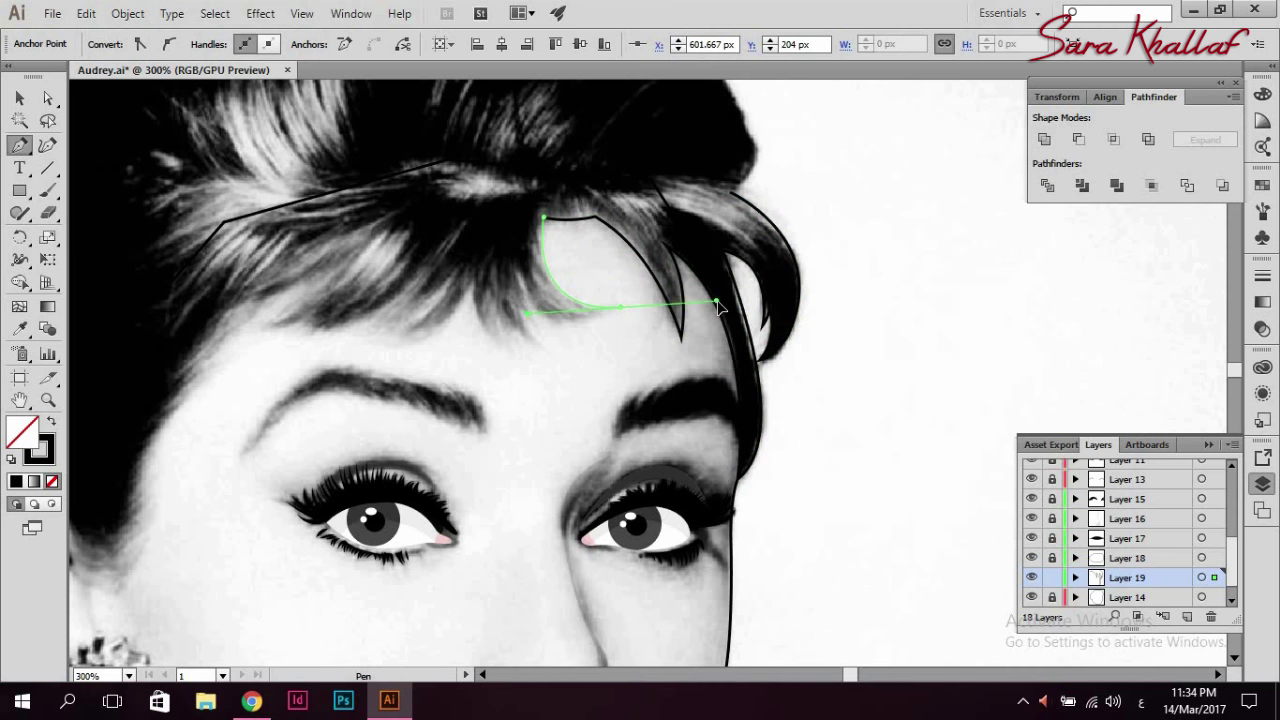
{"action": "mouse_move", "coordinate": [622, 314]}
{"action": "left_mouse_down"}
{"action": "mouse_move", "coordinate": [571, 330]}
{"action": "mouse_move", "coordinate": [551, 318]}
{"action": "mouse_move", "coordinate": [600, 330]}
{"action": "mouse_move", "coordinate": [580, 330]}
{"action": "left_mouse_up"}
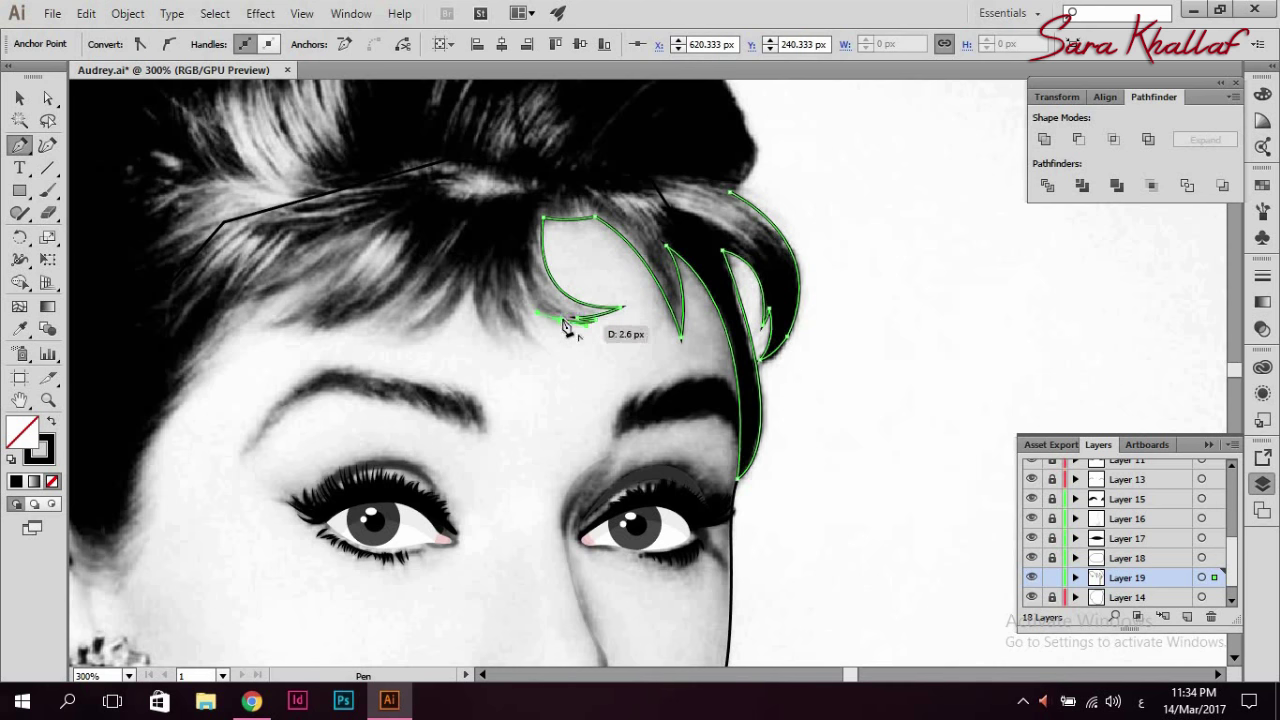
{"action": "mouse_move", "coordinate": [580, 330]}
{"action": "left_mouse_down"}
{"action": "mouse_move", "coordinate": [505, 203]}
{"action": "mouse_move", "coordinate": [548, 343]}
{"action": "left_mouse_up"}
{"action": "left_click_drag", "start_coordinate": [511, 287], "coordinate": [524, 316]}
{"action": "left_click_drag", "start_coordinate": [548, 362], "coordinate": [529, 357]}
{"action": "mouse_move", "coordinate": [492, 290]}
{"action": "left_mouse_down"}
{"action": "mouse_move", "coordinate": [519, 330]}
{"action": "mouse_move", "coordinate": [508, 350]}
{"action": "left_mouse_up"}
- Add pointed strand tips across the left bangs, then curve the outline down toward the ear
{"action": "left_click_drag", "start_coordinate": [473, 268], "coordinate": [491, 286]}
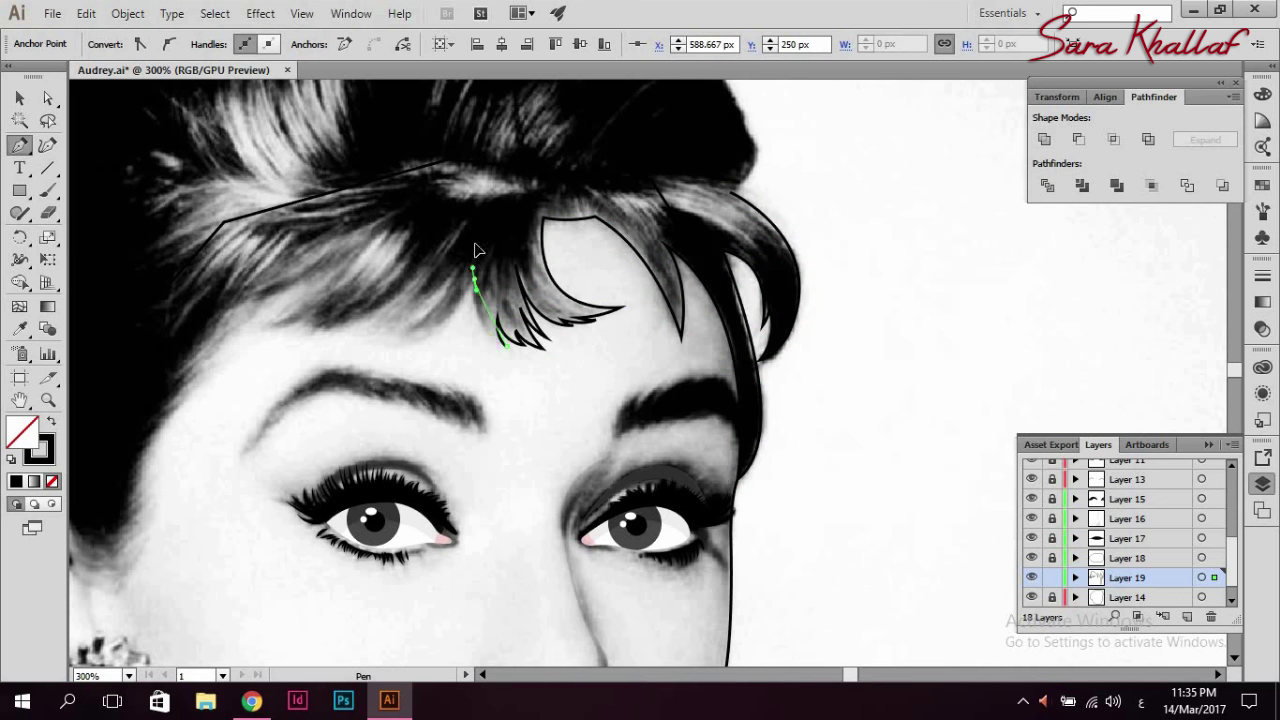
{"action": "left_click_drag", "start_coordinate": [477, 222], "coordinate": [495, 285]}
{"action": "mouse_move", "coordinate": [437, 341]}
{"action": "left_mouse_down"}
{"action": "mouse_move", "coordinate": [408, 349]}
{"action": "mouse_move", "coordinate": [425, 336]}
{"action": "left_mouse_up"}
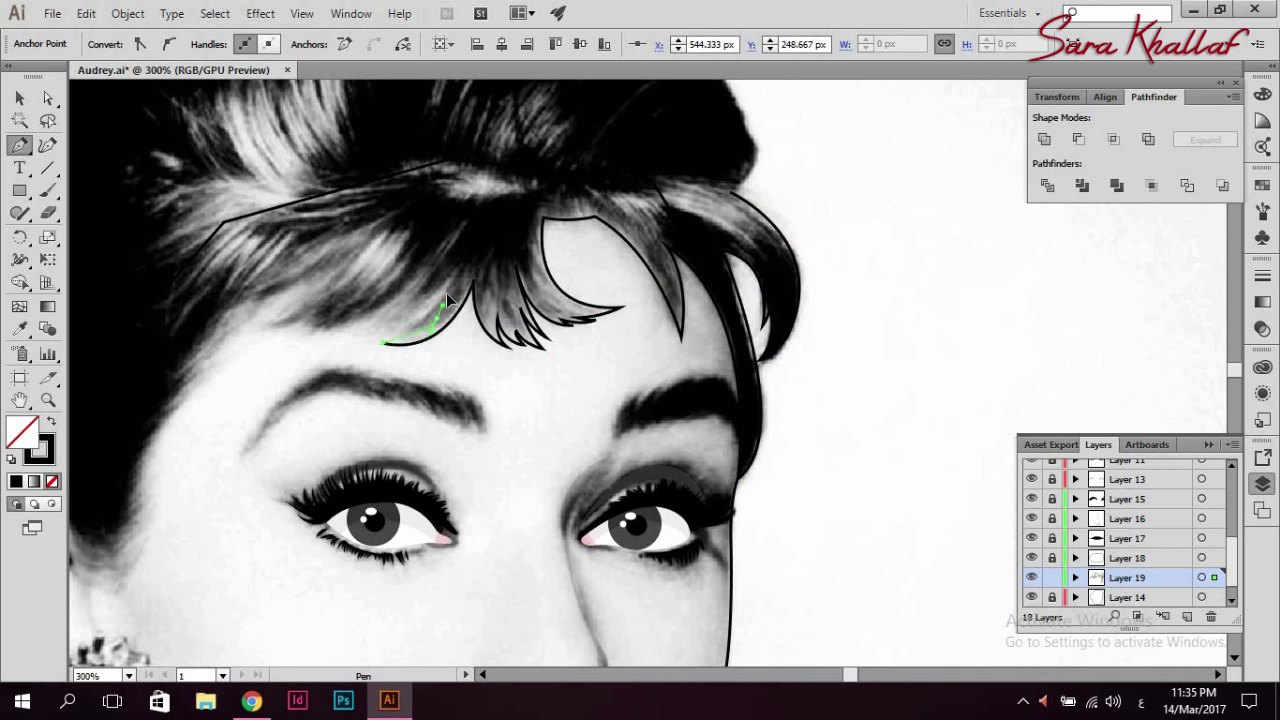
{"action": "left_click_drag", "start_coordinate": [490, 310], "coordinate": [380, 343]}
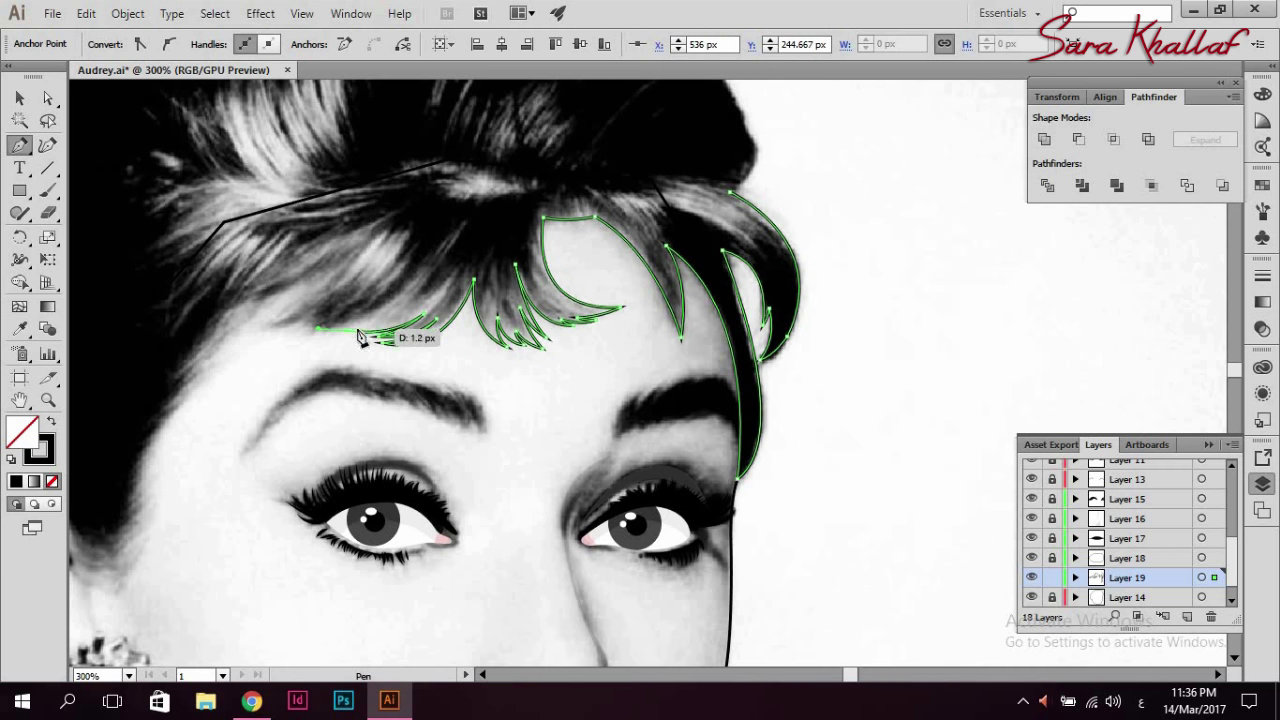
{"action": "mouse_move", "coordinate": [420, 290]}
{"action": "left_mouse_down"}
{"action": "mouse_move", "coordinate": [315, 340]}
{"action": "mouse_move", "coordinate": [286, 337]}
{"action": "mouse_move", "coordinate": [316, 312]}
{"action": "mouse_move", "coordinate": [312, 322]}
{"action": "mouse_move", "coordinate": [312, 292]}
{"action": "left_mouse_up"}
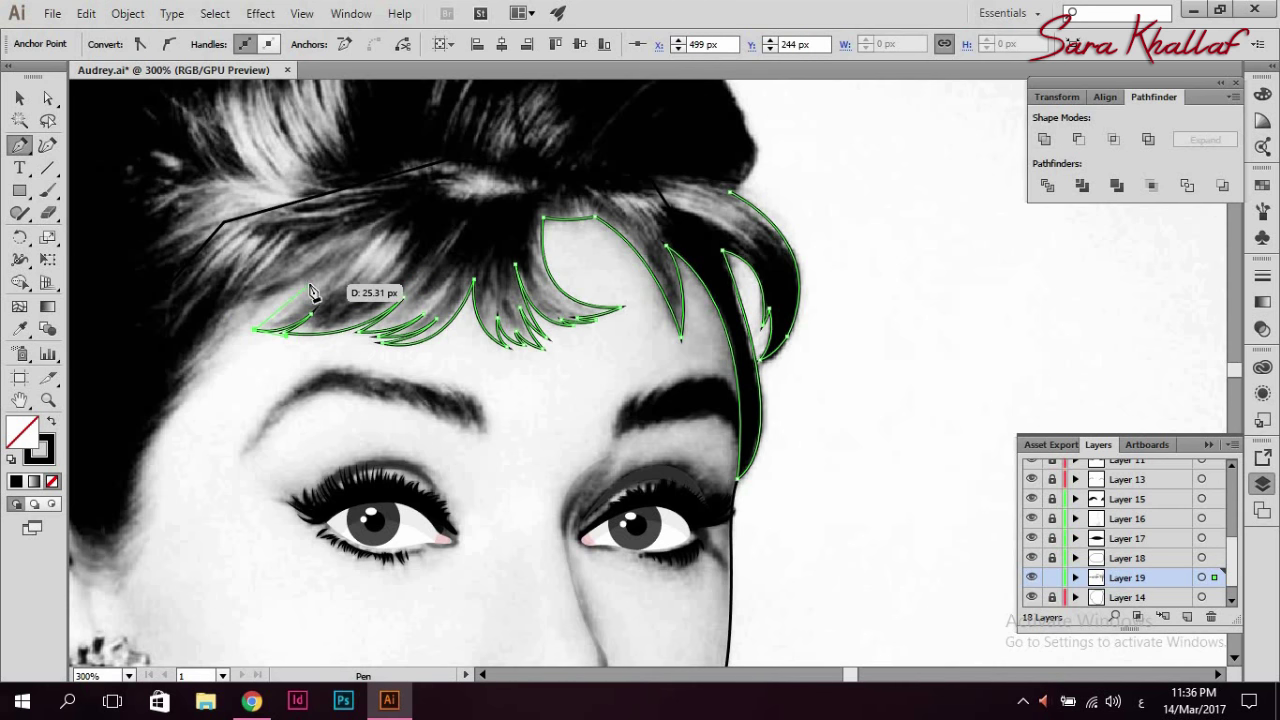
{"action": "mouse_move", "coordinate": [310, 300]}
{"action": "left_mouse_down"}
{"action": "mouse_move", "coordinate": [312, 285]}
{"action": "mouse_move", "coordinate": [245, 322]}
{"action": "left_mouse_up"}
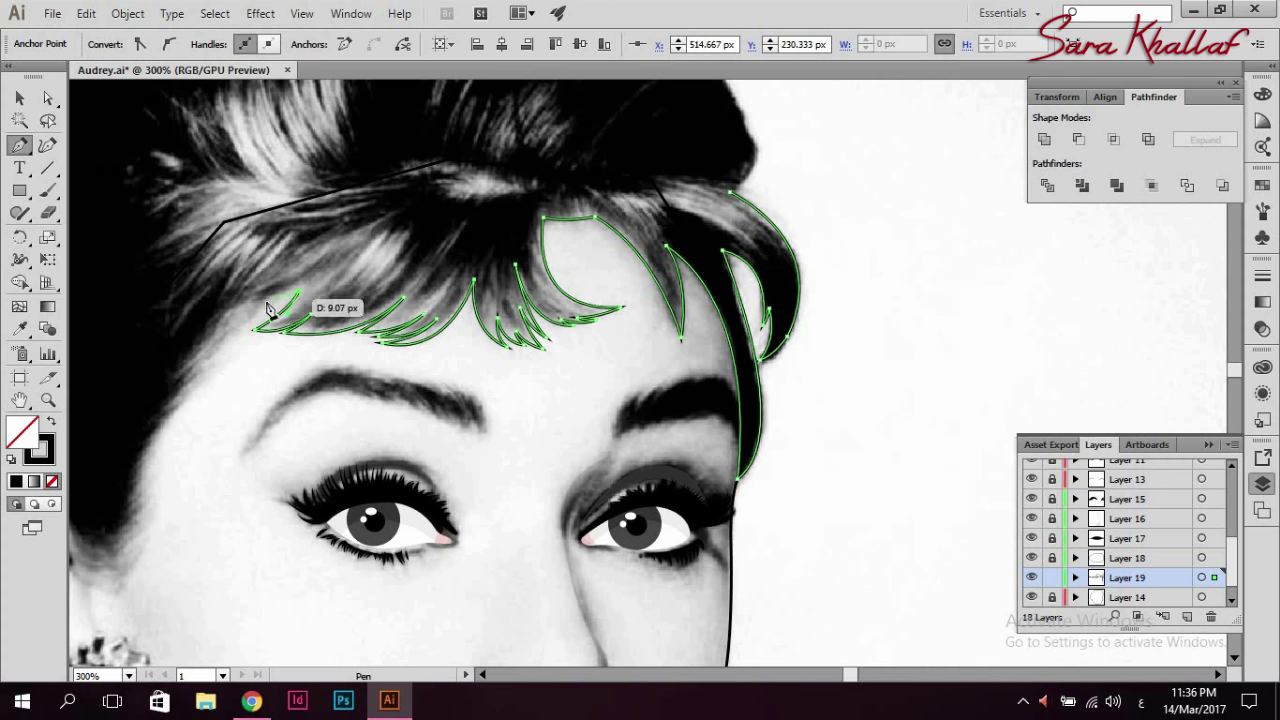
{"action": "scroll", "coordinate": [255, 287], "scroll_direction": "down", "scroll_amount": 1}
{"action": "mouse_move", "coordinate": [255, 331]}
{"action": "left_mouse_down"}
{"action": "mouse_move", "coordinate": [255, 287]}
{"action": "mouse_move", "coordinate": [195, 326]}
{"action": "mouse_move", "coordinate": [497, 343]}
{"action": "mouse_move", "coordinate": [454, 364]}
{"action": "left_mouse_up"}
{"action": "mouse_move", "coordinate": [486, 324]}
{"action": "left_mouse_down"}
{"action": "mouse_move", "coordinate": [437, 437]}
{"action": "mouse_move", "coordinate": [407, 431]}
{"action": "left_mouse_up"}
{"action": "scroll", "coordinate": [437, 423], "scroll_direction": "down", "scroll_amount": 2}
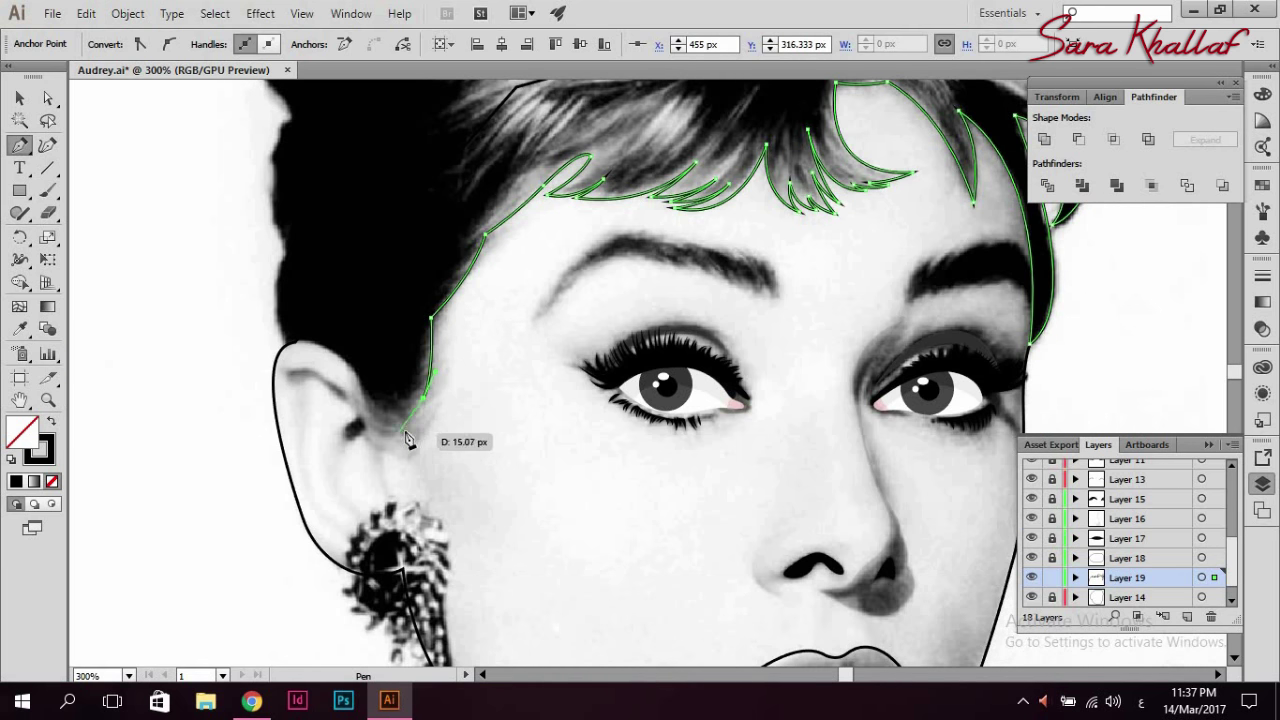
- Curve the hair path over the top of the ear and up the back of the head
{"action": "left_click_drag", "start_coordinate": [424, 368], "coordinate": [424, 370]}
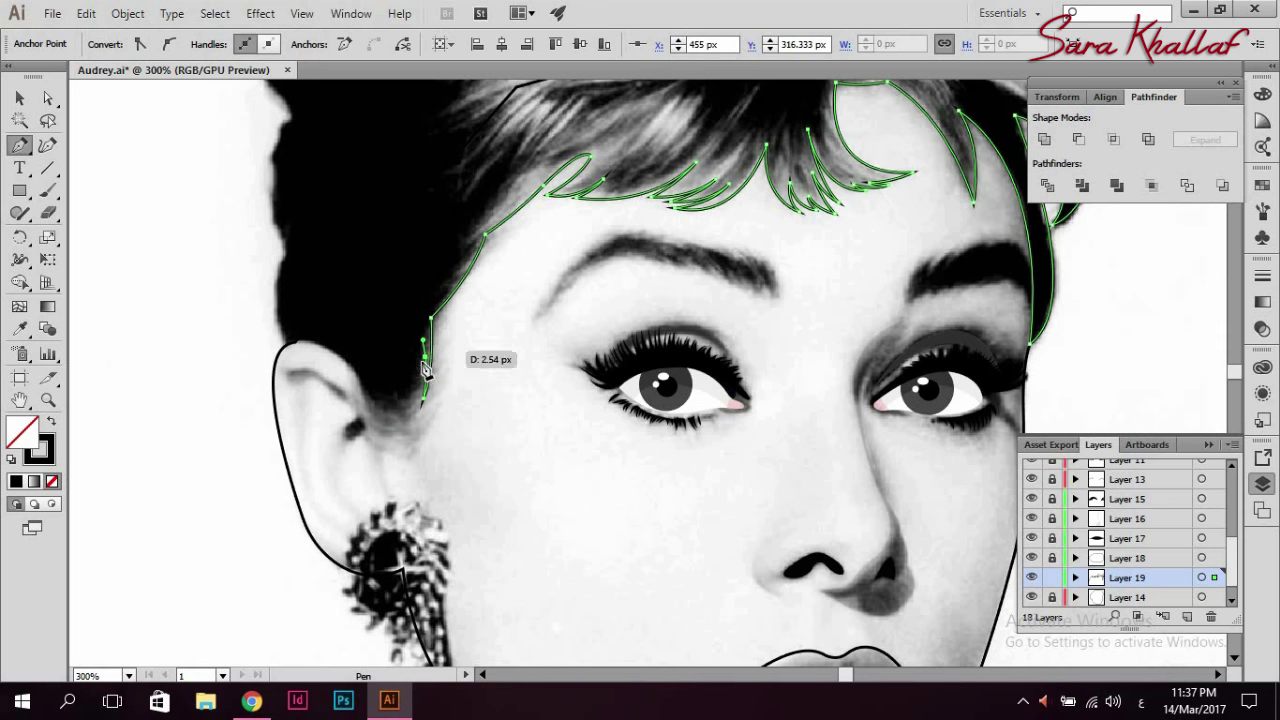
{"action": "left_click_drag", "start_coordinate": [417, 424], "coordinate": [393, 440]}
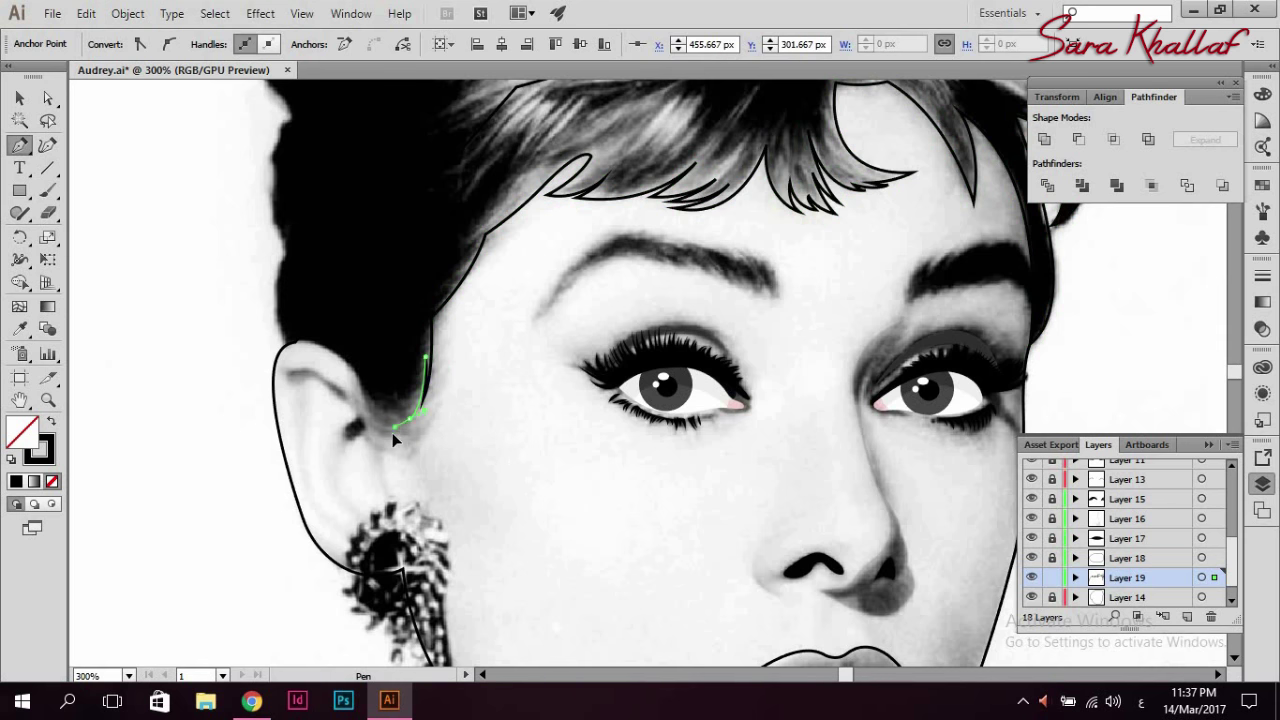
{"action": "left_click", "coordinate": [421, 368]}
{"action": "left_click_drag", "start_coordinate": [393, 440], "coordinate": [390, 435]}
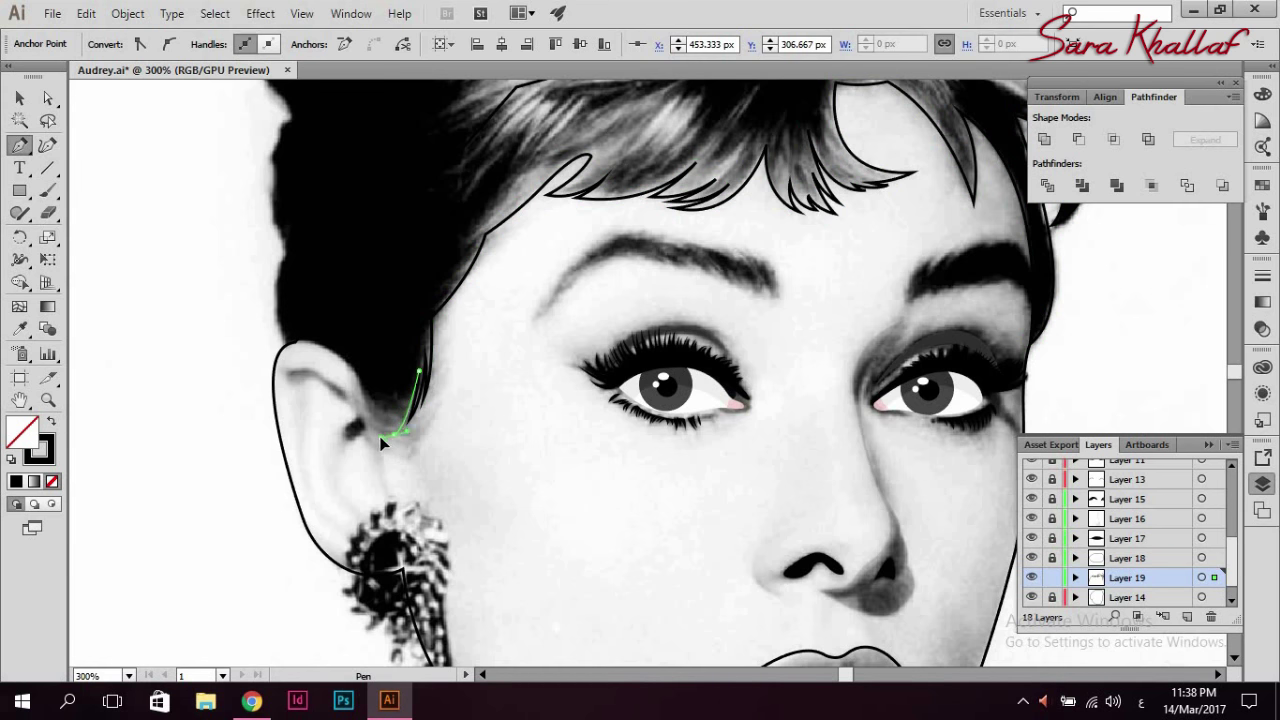
{"action": "left_click_drag", "start_coordinate": [392, 432], "coordinate": [363, 377]}
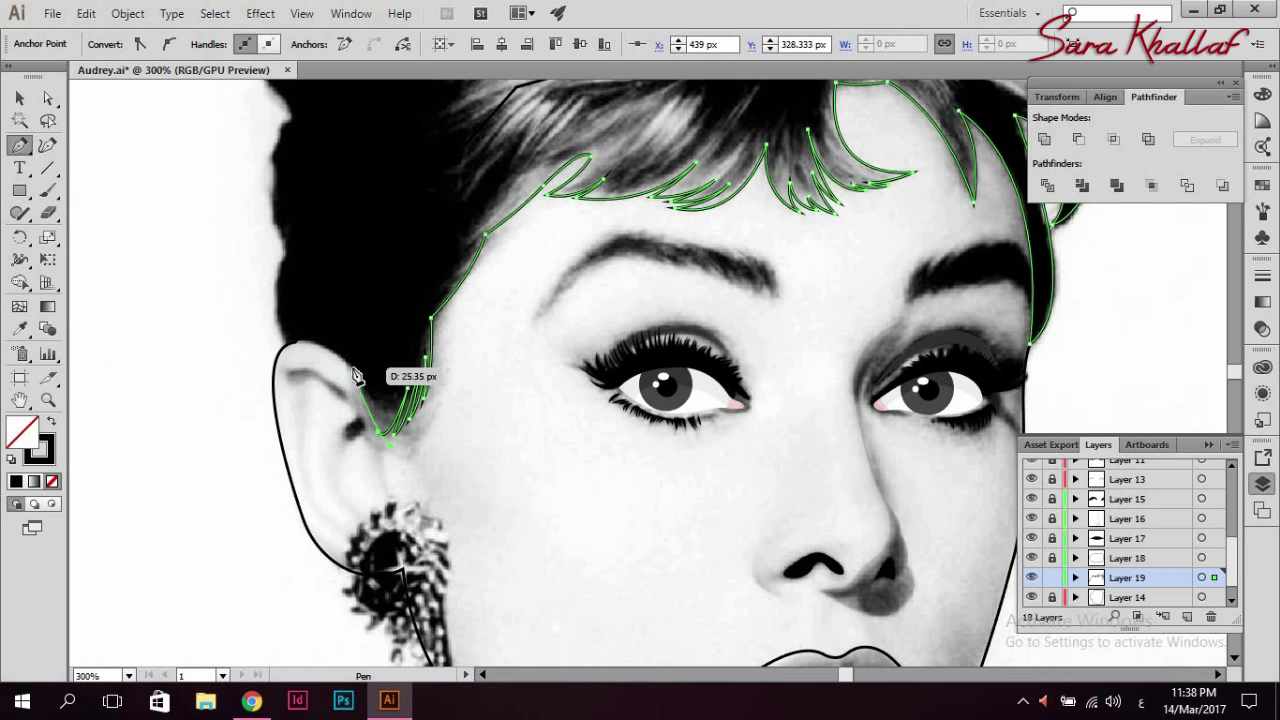
{"action": "left_click_drag", "start_coordinate": [358, 378], "coordinate": [298, 349]}
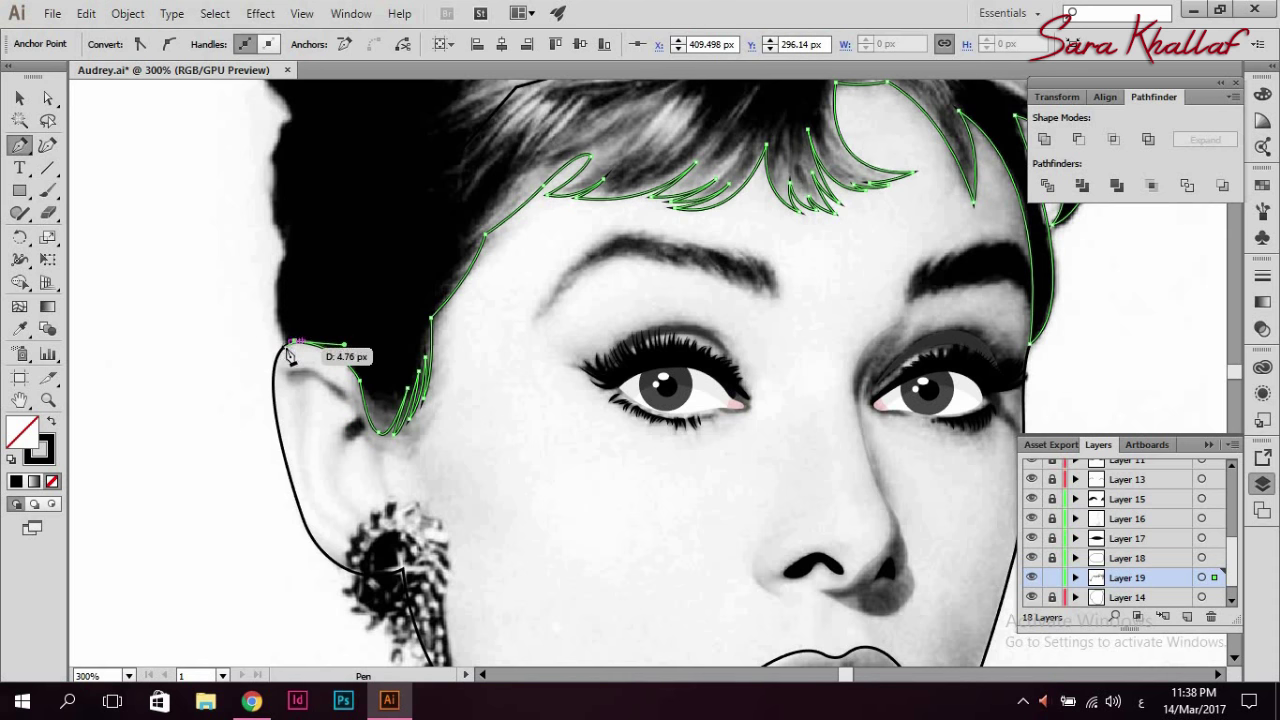
{"action": "left_click_drag", "start_coordinate": [285, 257], "coordinate": [314, 235]}
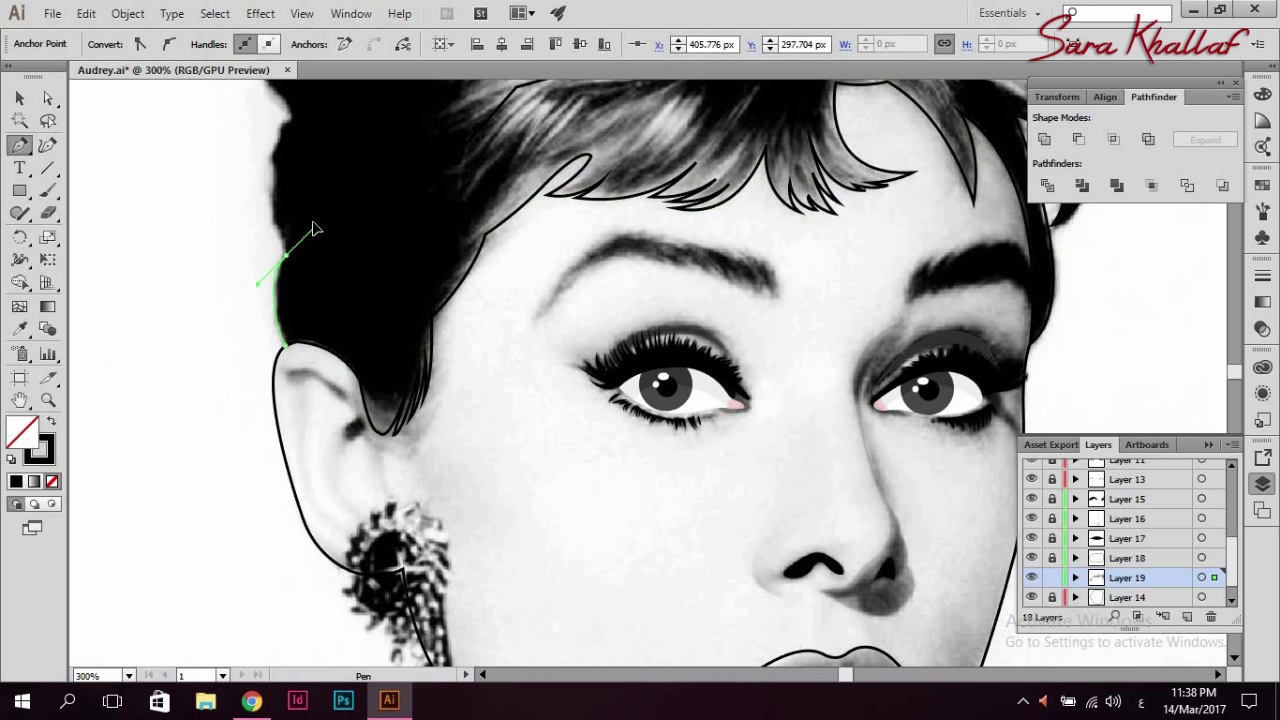
{"action": "scroll", "coordinate": [314, 217], "scroll_direction": "up", "scroll_amount": 5}
{"action": "left_click_drag", "start_coordinate": [286, 484], "coordinate": [283, 460]}
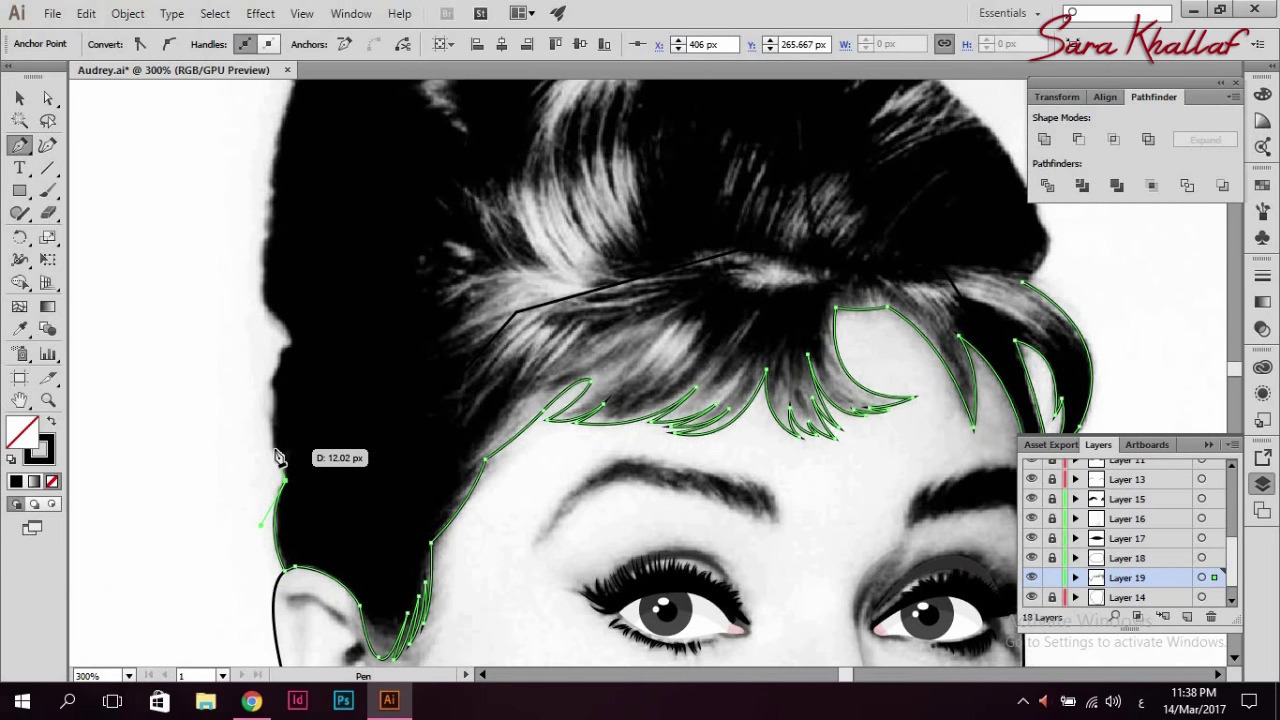
{"action": "mouse_move", "coordinate": [290, 345]}
{"action": "left_mouse_down"}
{"action": "mouse_move", "coordinate": [232, 288]}
{"action": "mouse_move", "coordinate": [279, 318]}
{"action": "mouse_move", "coordinate": [277, 294]}
{"action": "left_mouse_up"}
{"action": "scroll", "coordinate": [286, 316], "scroll_direction": "up", "scroll_amount": 2}
- Carry the hair outline up and over the top of the bun with curved points
{"action": "scroll", "coordinate": [329, 243], "scroll_direction": "up", "scroll_amount": 2}
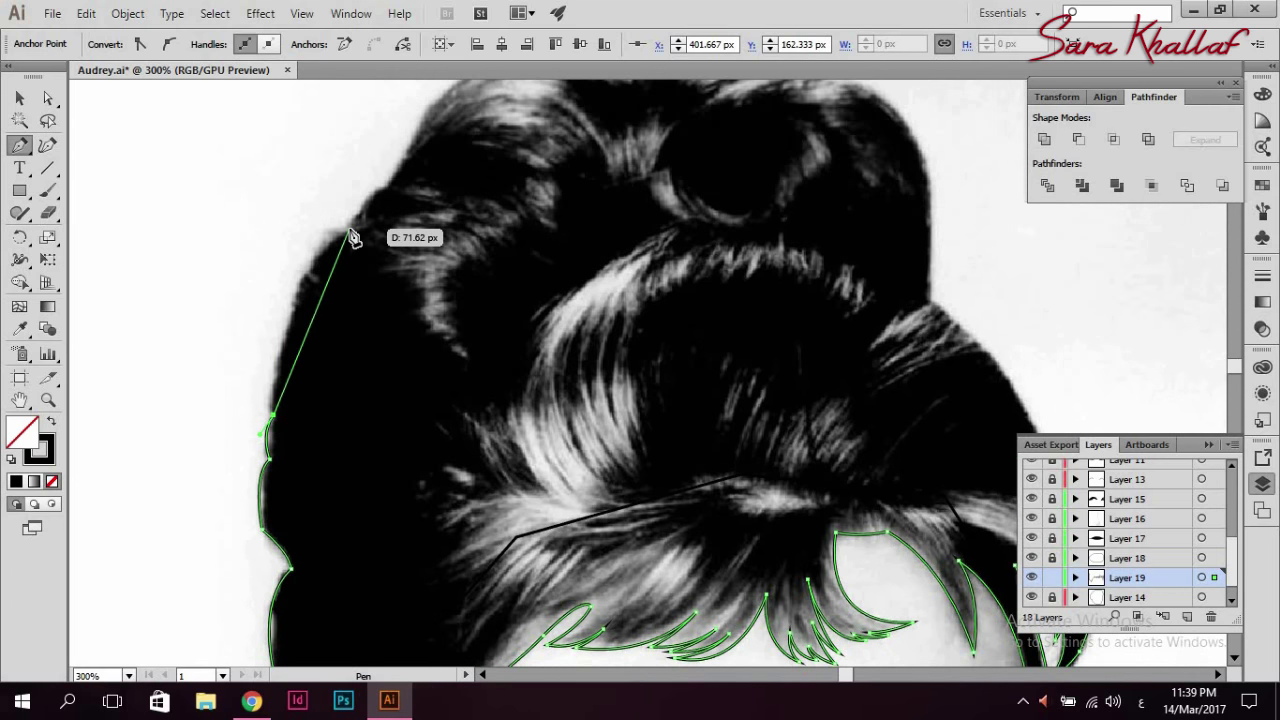
{"action": "left_click_drag", "start_coordinate": [349, 230], "coordinate": [414, 214]}
{"action": "scroll", "coordinate": [400, 277], "scroll_direction": "up", "scroll_amount": 2}
{"action": "mouse_move", "coordinate": [388, 278]}
{"action": "left_mouse_down"}
{"action": "mouse_move", "coordinate": [425, 265]}
{"action": "mouse_move", "coordinate": [440, 212]}
{"action": "mouse_move", "coordinate": [607, 188]}
{"action": "mouse_move", "coordinate": [757, 204]}
{"action": "left_mouse_up"}
{"action": "scroll", "coordinate": [388, 281], "scroll_direction": "up", "scroll_amount": 1}
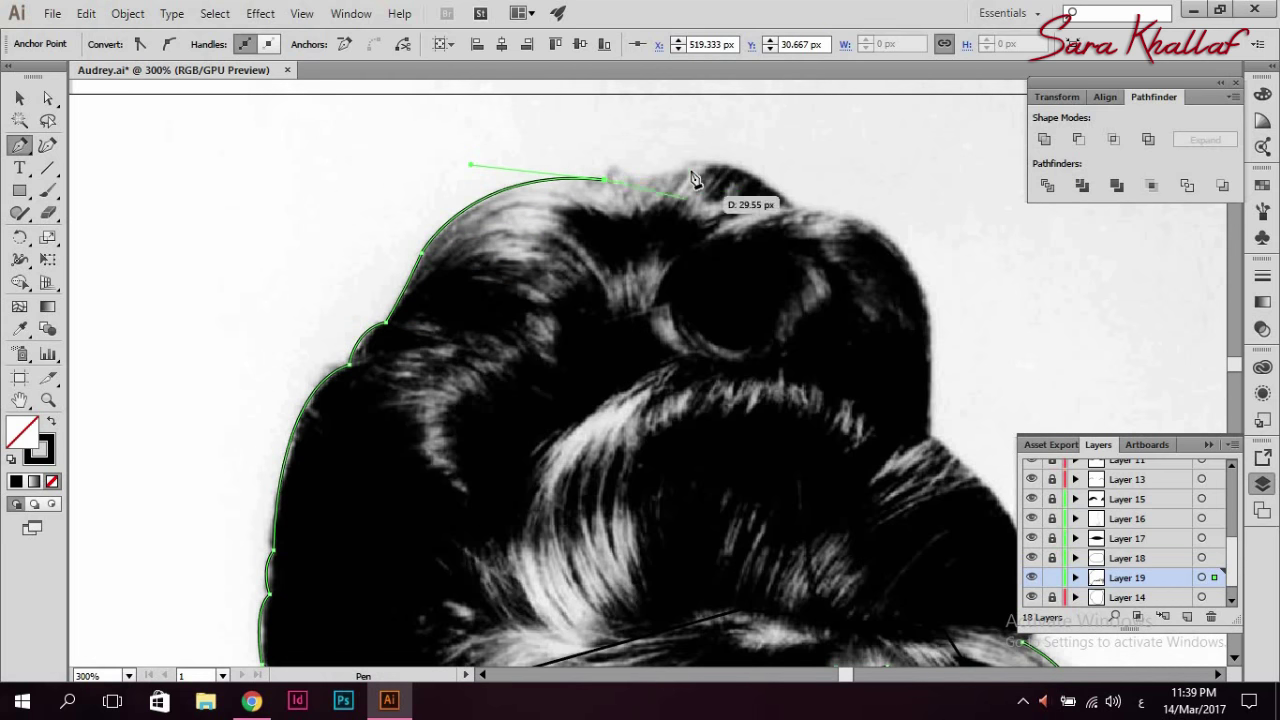
{"action": "left_click_drag", "start_coordinate": [737, 200], "coordinate": [697, 158]}
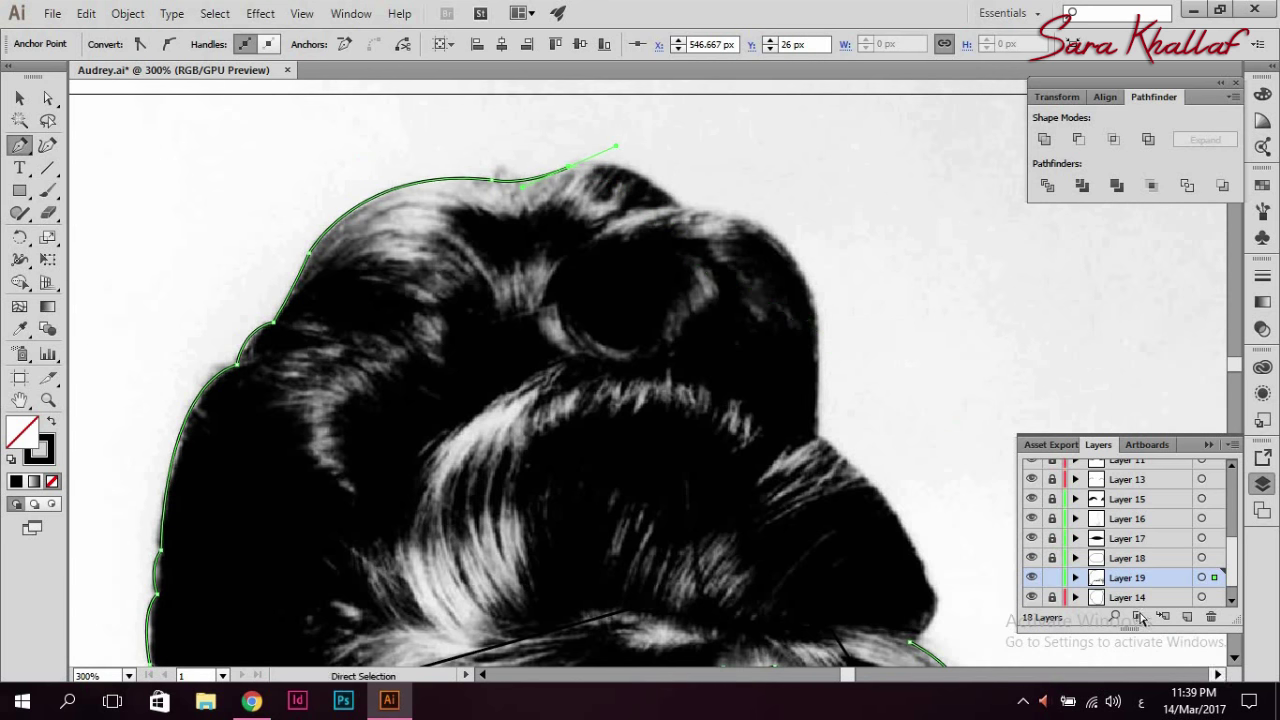
{"action": "left_click_drag", "start_coordinate": [943, 471], "coordinate": [831, 471]}
{"action": "left_click_drag", "start_coordinate": [560, 176], "coordinate": [576, 170]}
{"action": "left_click_drag", "start_coordinate": [687, 208], "coordinate": [744, 263]}
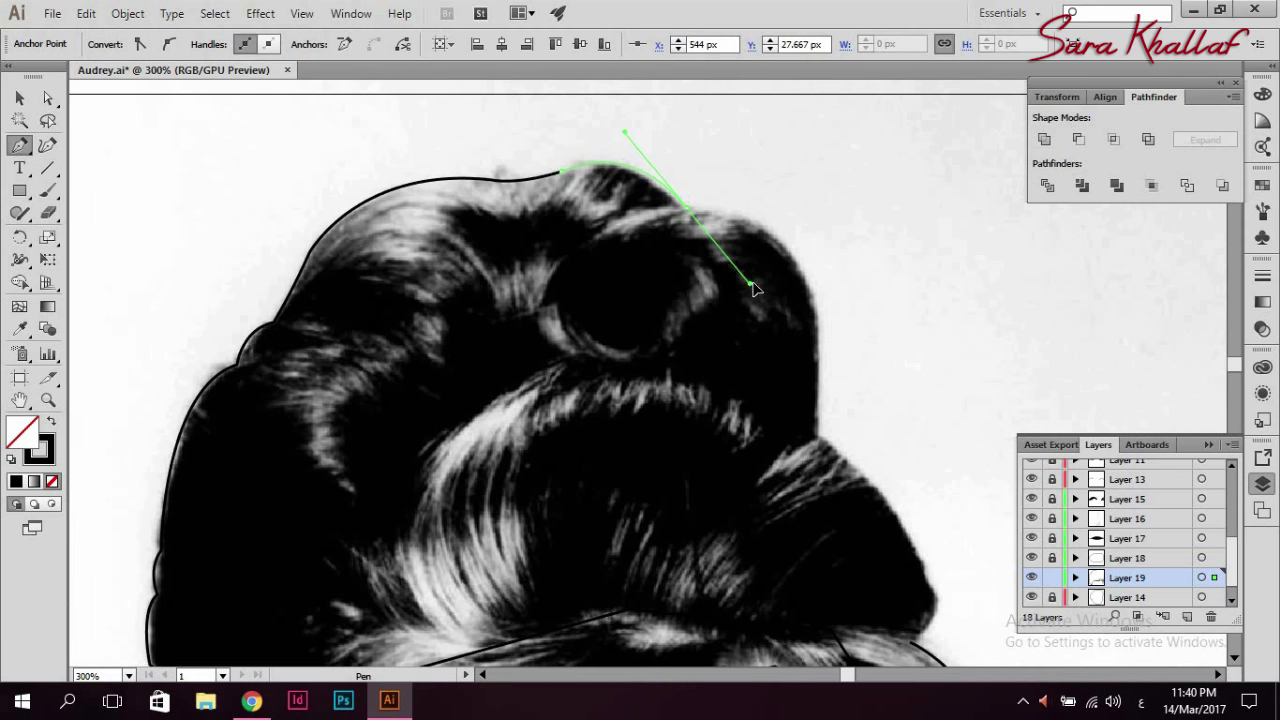
{"action": "left_click_drag", "start_coordinate": [820, 435], "coordinate": [787, 614]}
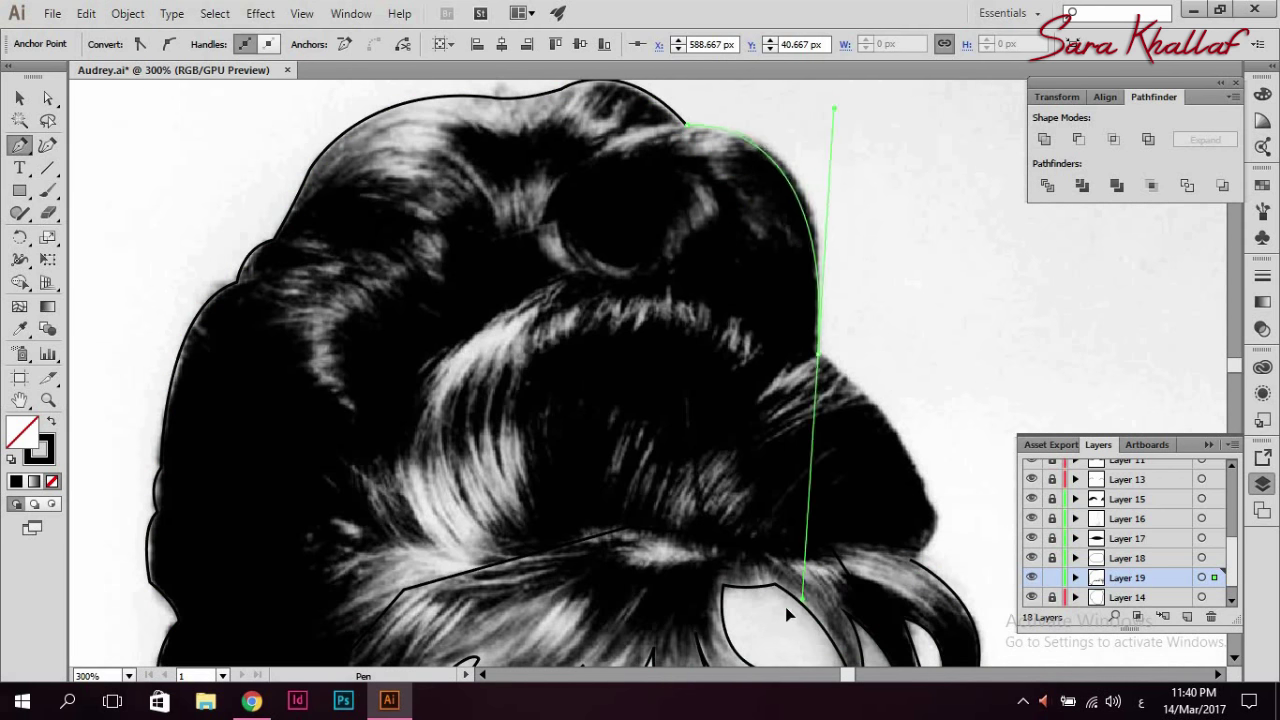
- Run the outline down the hair's right side toward the fringe with a sharp corner point
{"action": "left_click", "coordinate": [1218, 675]}
{"action": "left_click", "coordinate": [594, 358]}
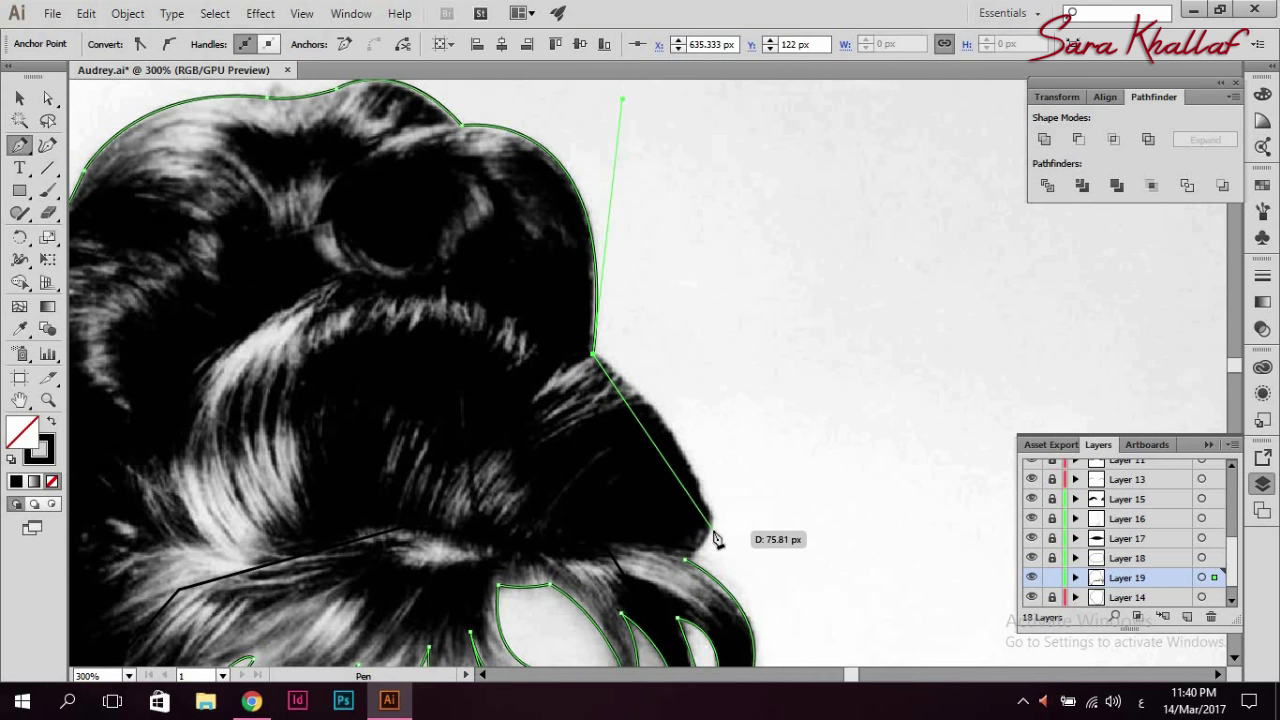
{"action": "left_click_drag", "start_coordinate": [710, 515], "coordinate": [744, 621]}
{"action": "left_click_drag", "start_coordinate": [698, 563], "coordinate": [720, 541]}
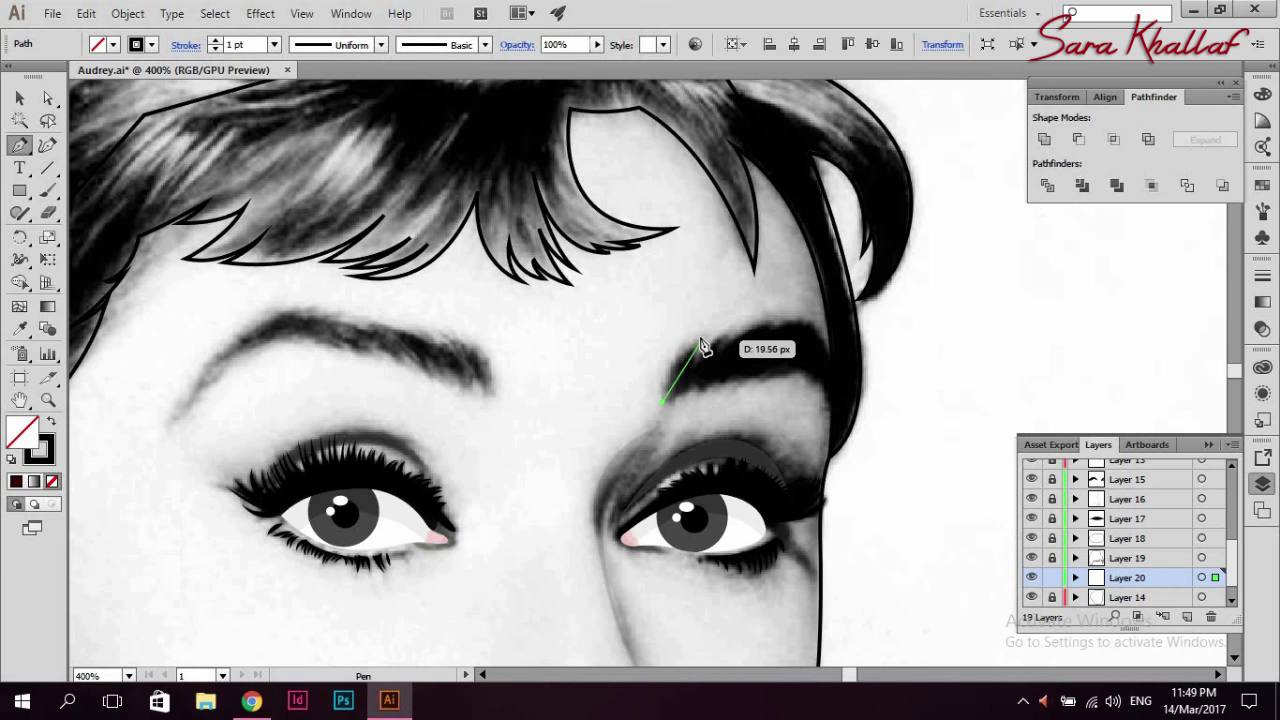
- Trace the right eyebrow as two curved closed paths along its upper and lower brow
{"action": "left_click_drag", "start_coordinate": [700, 353], "coordinate": [697, 340]}
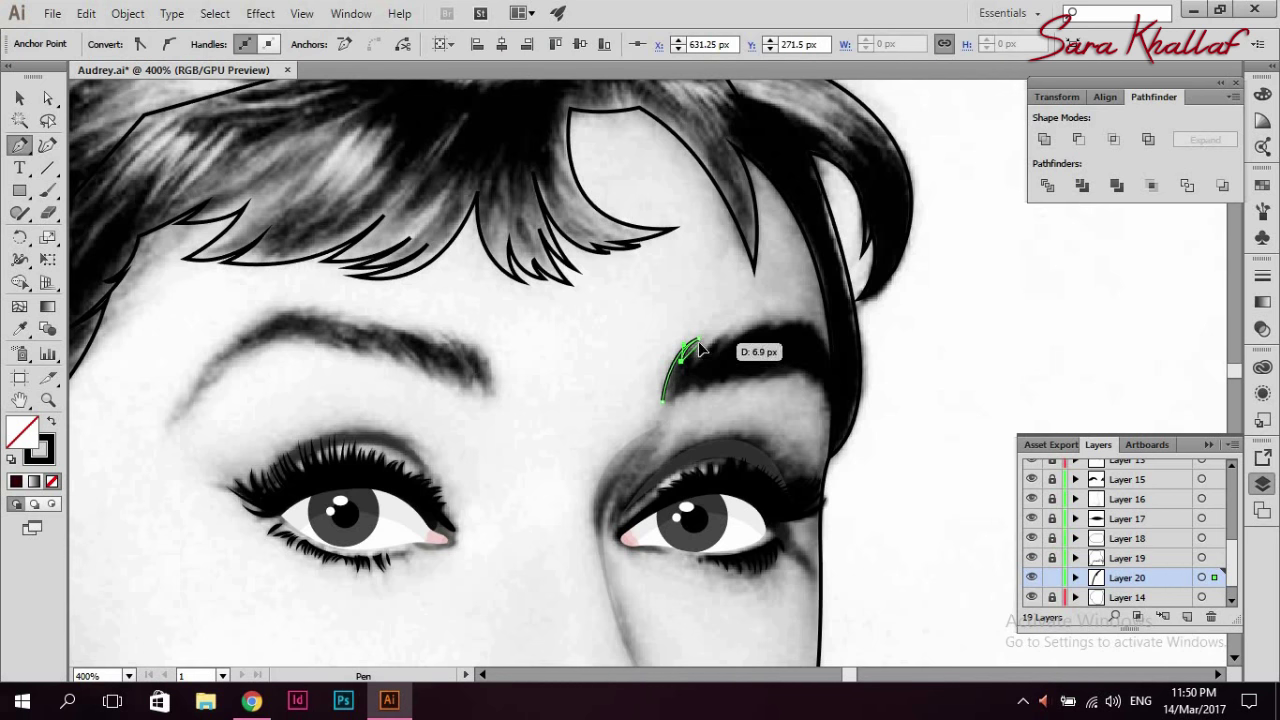
{"action": "mouse_move", "coordinate": [695, 365]}
{"action": "left_mouse_down"}
{"action": "mouse_move", "coordinate": [748, 332]}
{"action": "mouse_move", "coordinate": [735, 340]}
{"action": "left_mouse_up"}
{"action": "left_click", "coordinate": [715, 368], "text": "ctrl"}
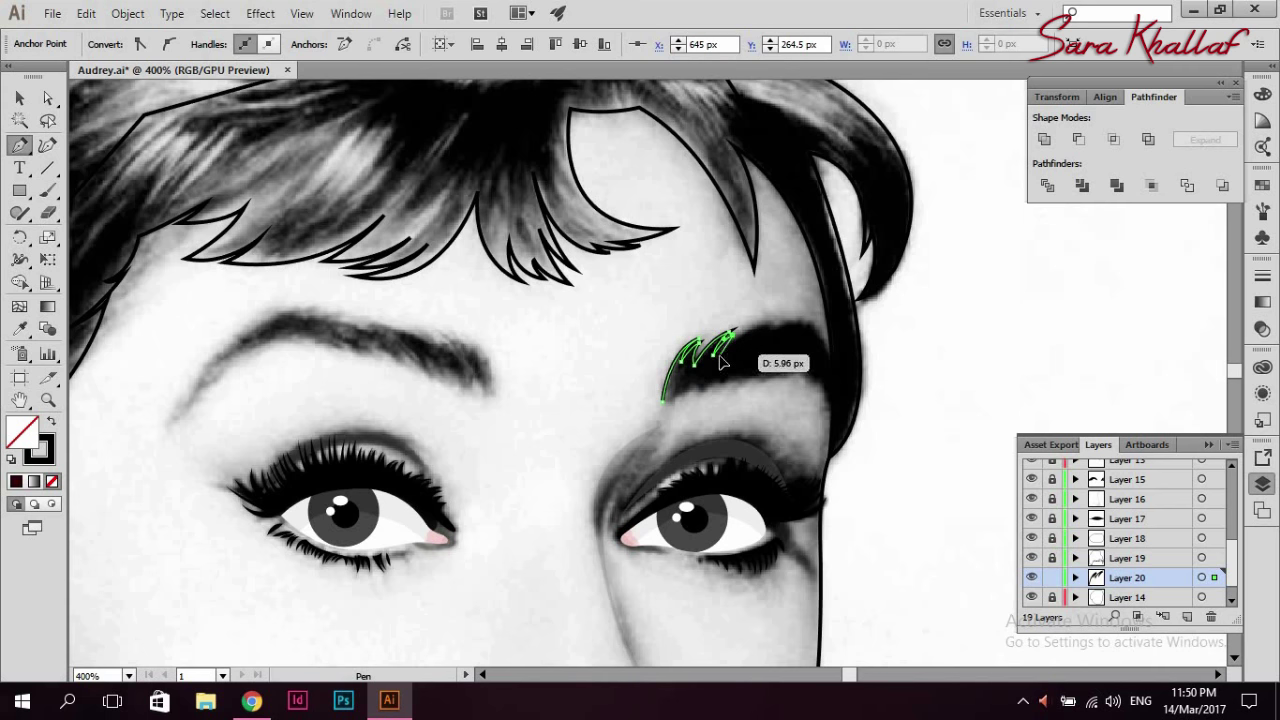
{"action": "mouse_move", "coordinate": [725, 362]}
{"action": "left_mouse_down"}
{"action": "mouse_move", "coordinate": [812, 338]}
{"action": "mouse_move", "coordinate": [772, 323]}
{"action": "left_mouse_up"}
{"action": "left_click", "coordinate": [760, 345], "text": "ctrl"}
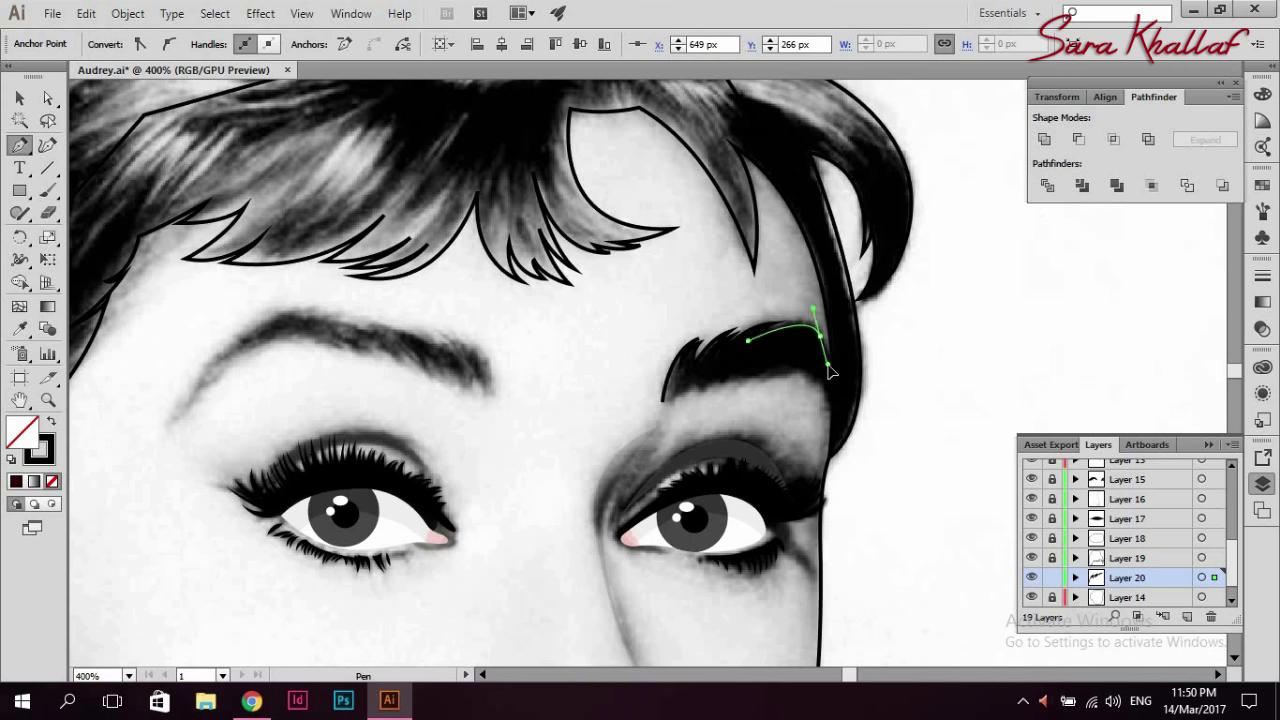
{"action": "mouse_move", "coordinate": [748, 341]}
{"action": "left_mouse_down"}
{"action": "mouse_move", "coordinate": [829, 348]}
{"action": "mouse_move", "coordinate": [840, 378]}
{"action": "mouse_move", "coordinate": [830, 440]}
{"action": "left_mouse_up"}
{"action": "mouse_move", "coordinate": [728, 380]}
{"action": "left_mouse_down"}
{"action": "mouse_move", "coordinate": [785, 382]}
{"action": "mouse_move", "coordinate": [668, 402]}
{"action": "left_mouse_up"}
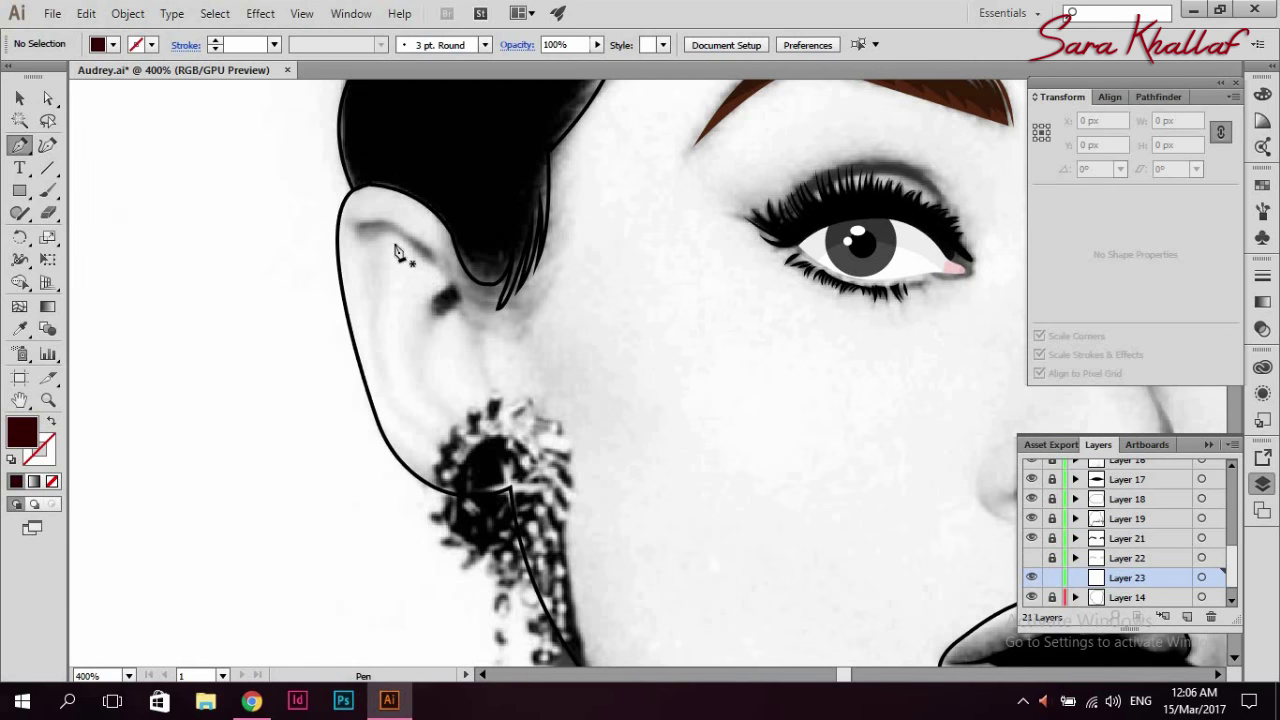
- Trace the inner ear fold as a closed outlined shape down toward the earlobe
{"action": "left_click_drag", "start_coordinate": [445, 272], "coordinate": [350, 228]}
{"action": "left_click_drag", "start_coordinate": [312, 288], "coordinate": [372, 287]}
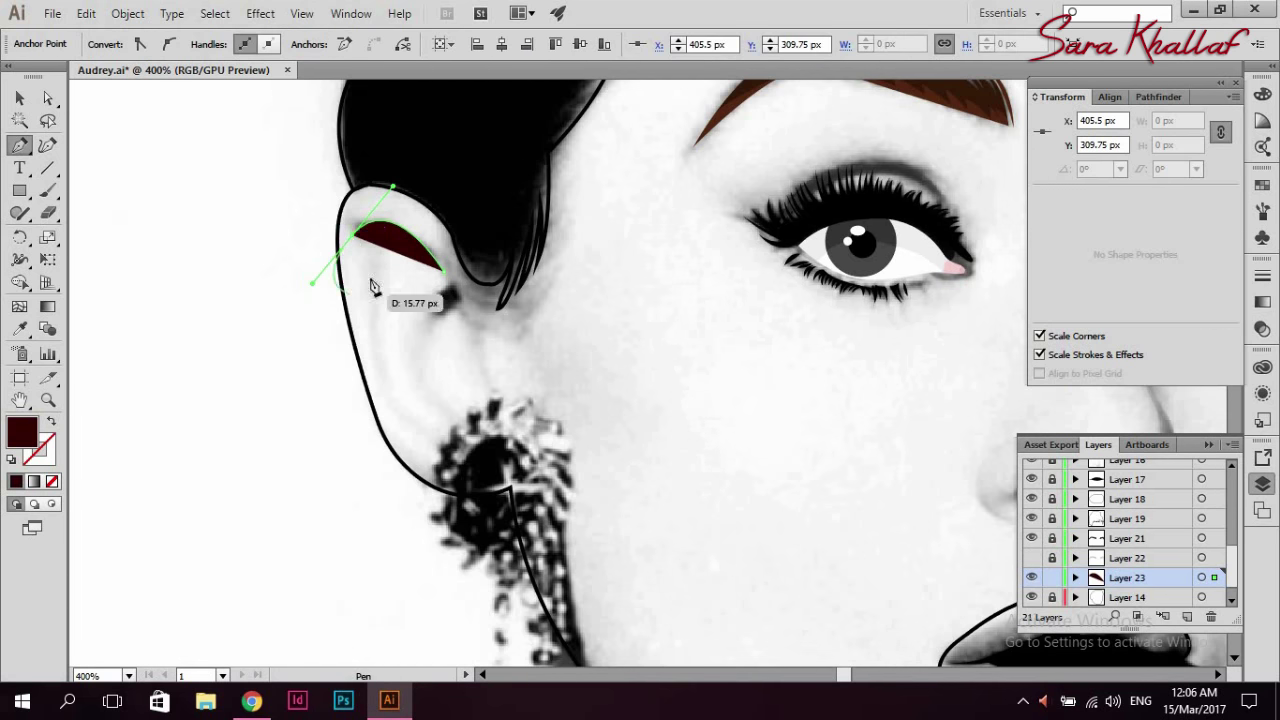
{"action": "mouse_move", "coordinate": [418, 408]}
{"action": "left_mouse_down"}
{"action": "mouse_move", "coordinate": [371, 307]}
{"action": "mouse_move", "coordinate": [389, 336]}
{"action": "left_mouse_up"}
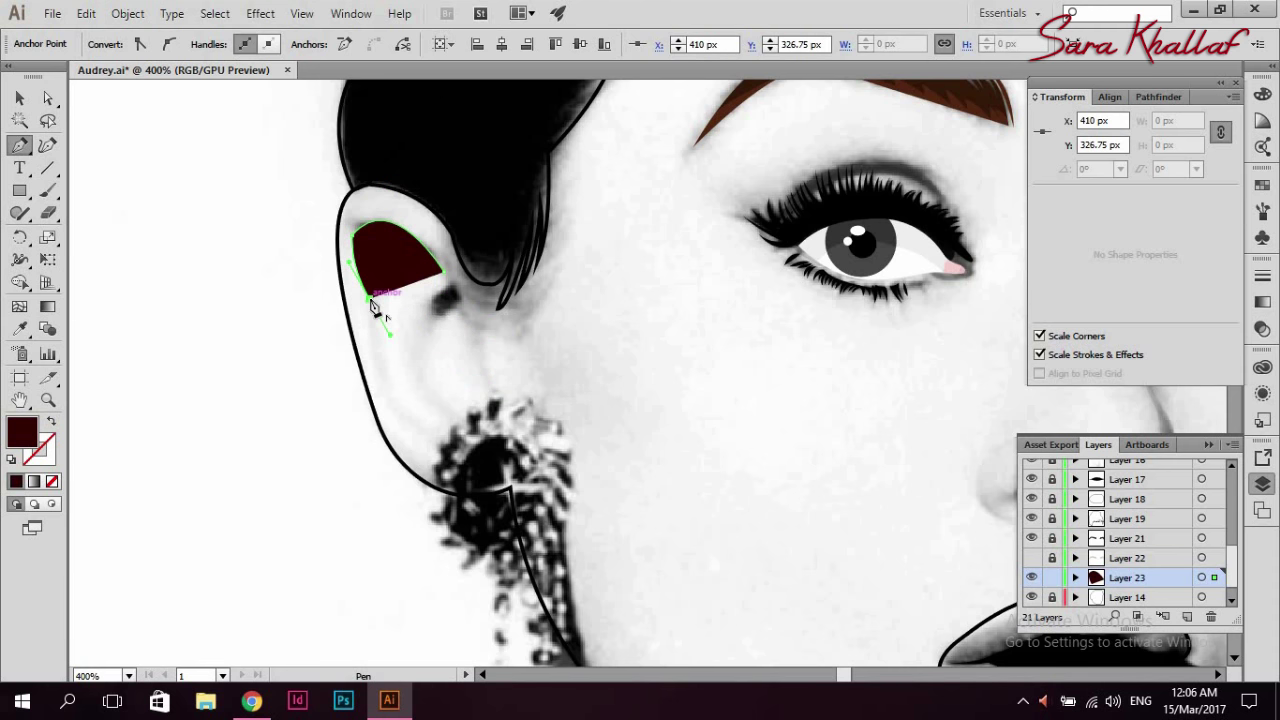
{"action": "left_click_drag", "start_coordinate": [444, 452], "coordinate": [440, 452]}
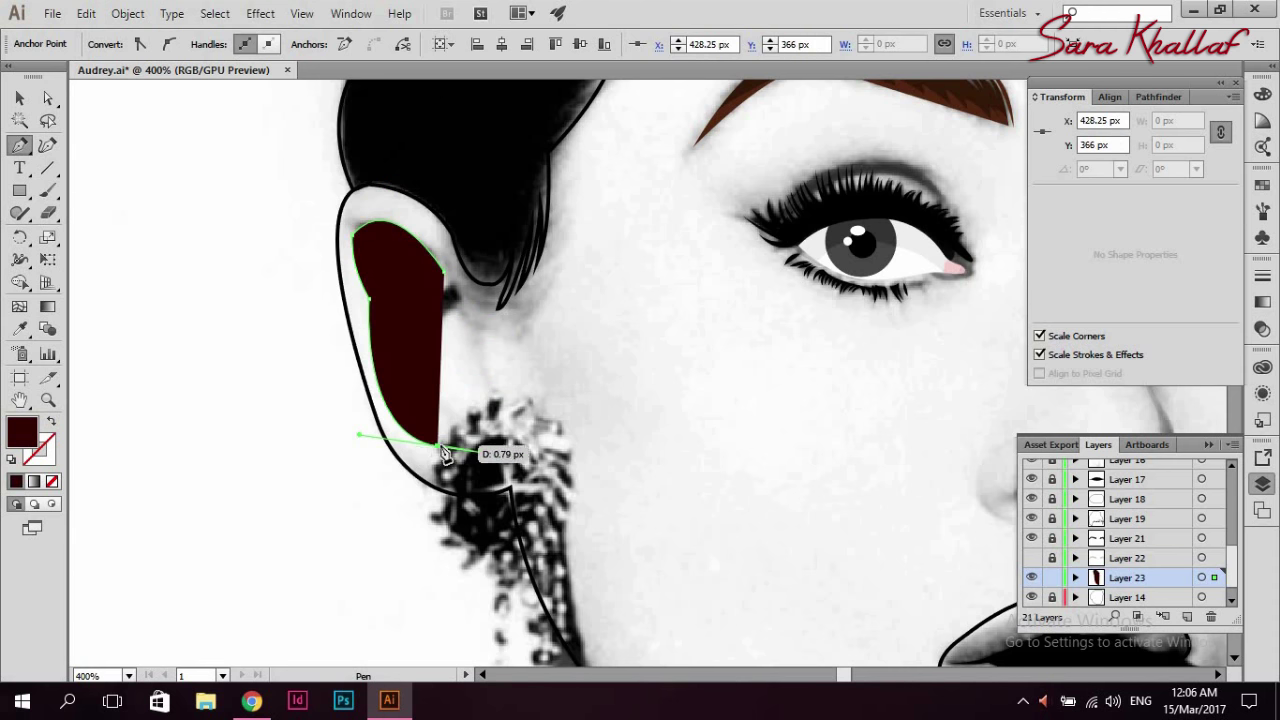
{"action": "key", "text": "shift+x"}
{"action": "left_click_drag", "start_coordinate": [426, 430], "coordinate": [427, 425]}
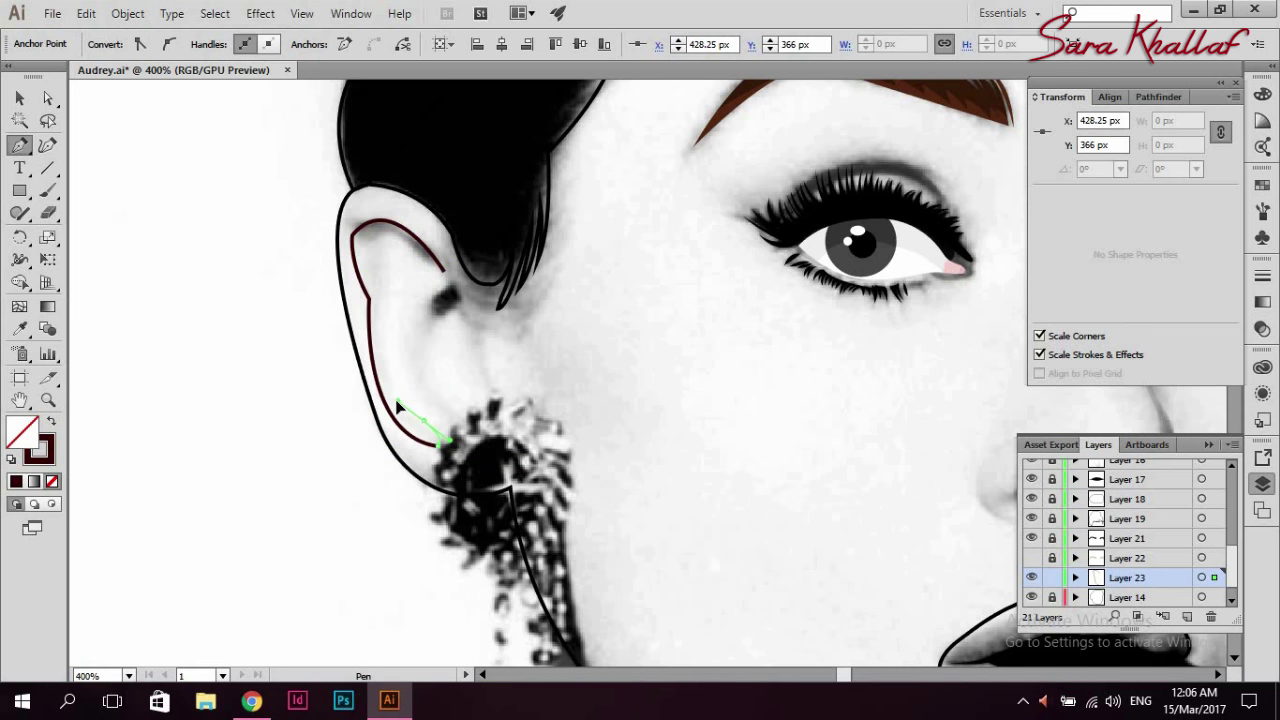
{"action": "left_click_drag", "start_coordinate": [386, 304], "coordinate": [386, 312]}
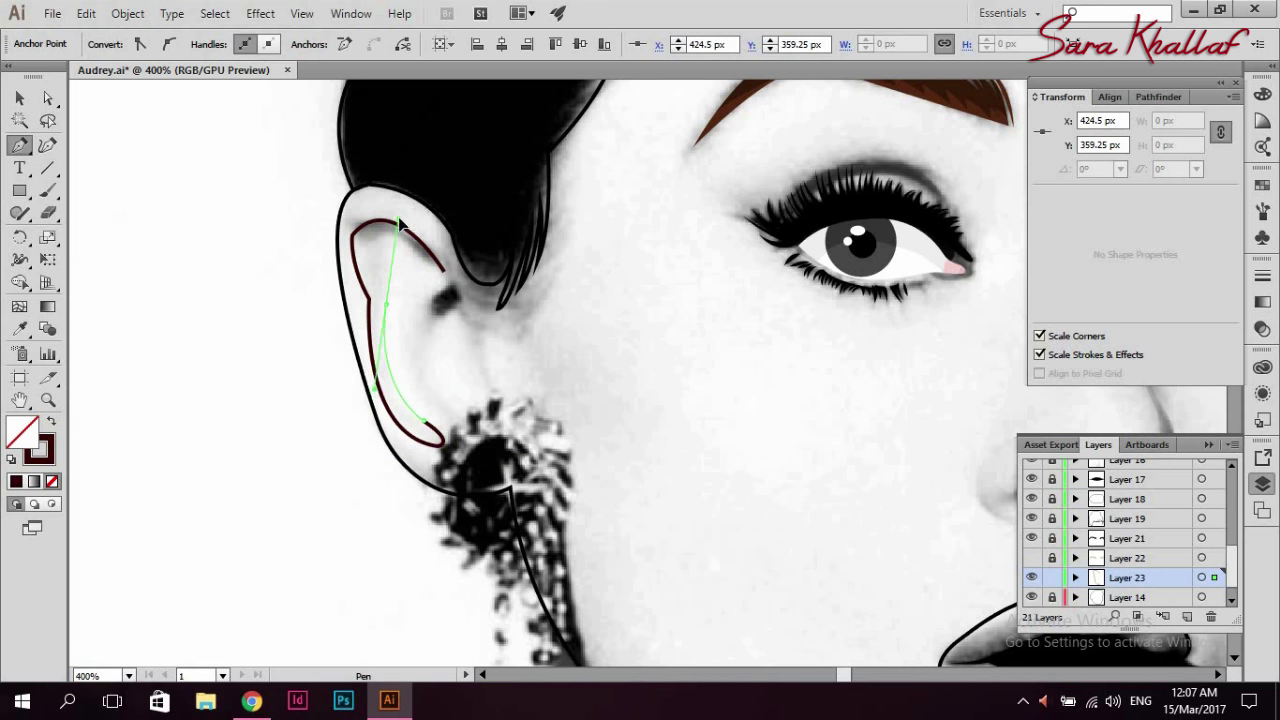
{"action": "mouse_move", "coordinate": [392, 263]}
{"action": "left_mouse_down"}
{"action": "mouse_move", "coordinate": [372, 239]}
{"action": "mouse_move", "coordinate": [387, 256]}
{"action": "mouse_move", "coordinate": [484, 279]}
{"action": "left_mouse_up"}
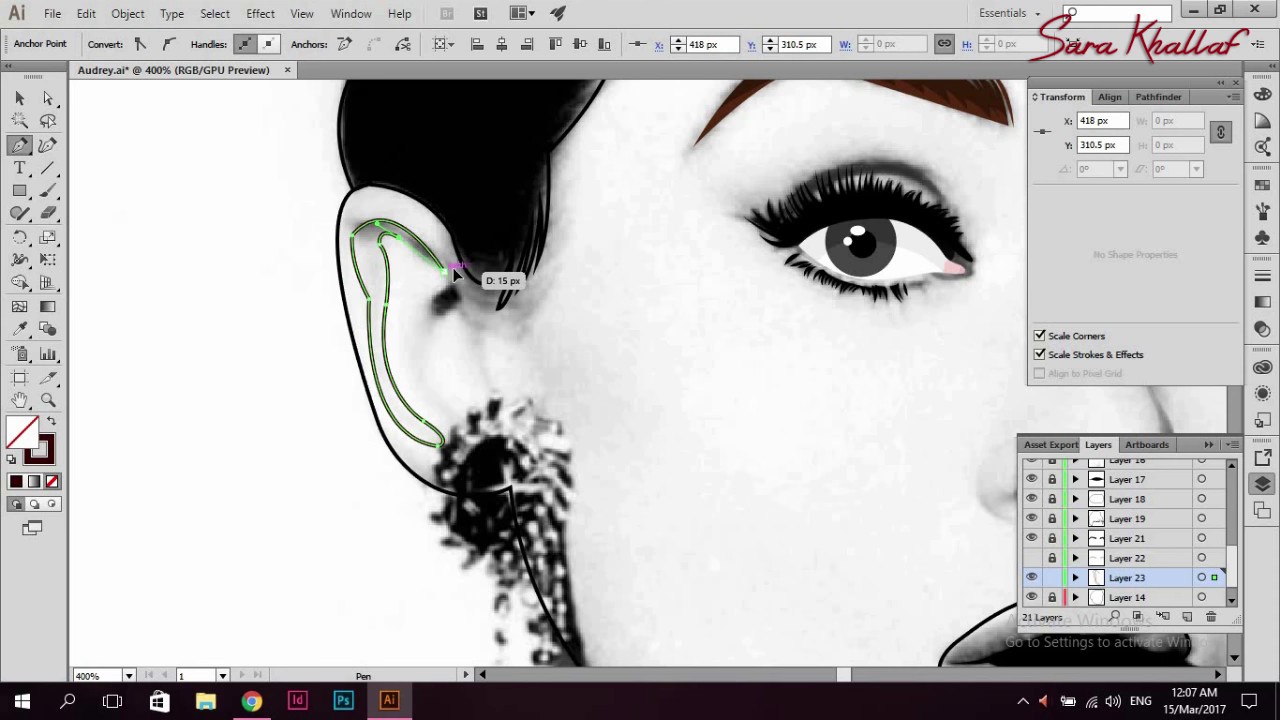
- Round the corners of the inner-ear fold with the live-corner widgets and check it
{"action": "key", "text": "a"}
{"action": "left_click", "coordinate": [380, 240]}
{"action": "left_click_drag", "start_coordinate": [385, 240], "coordinate": [398, 242]}
{"action": "left_click", "coordinate": [352, 290]}
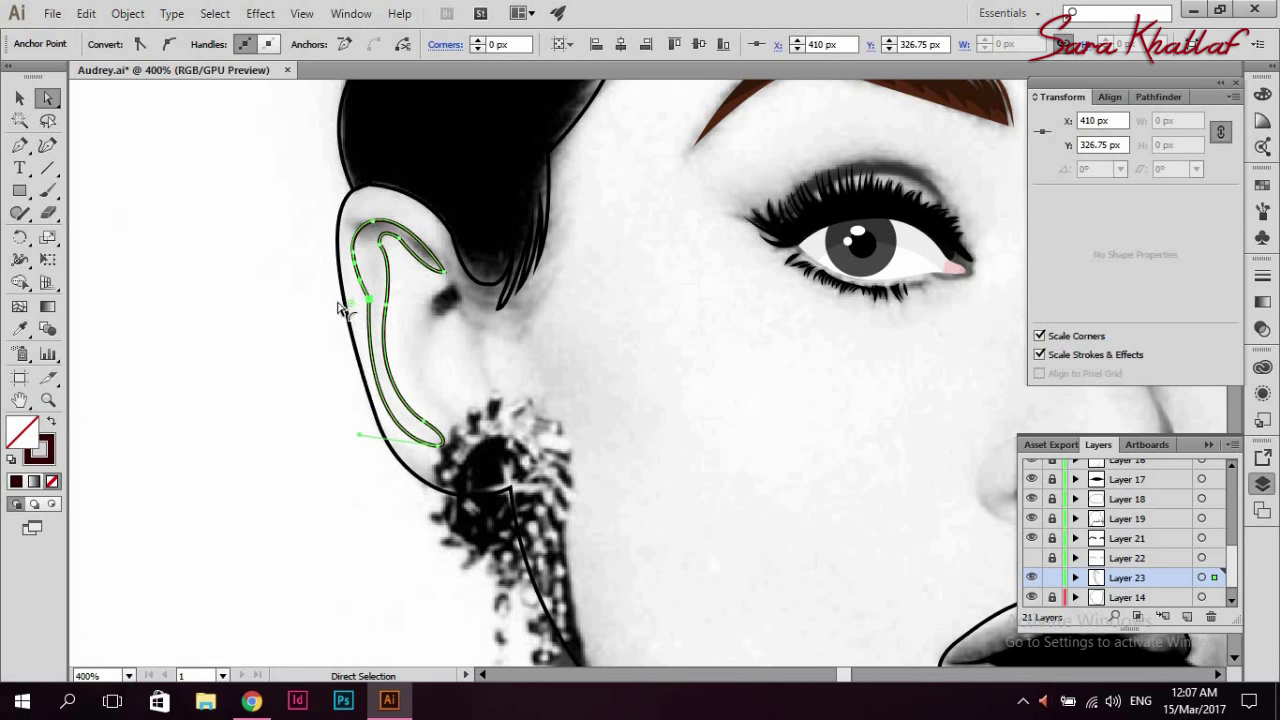
{"action": "left_click", "coordinate": [217, 317]}
{"action": "left_click", "coordinate": [381, 253]}
{"action": "left_click", "coordinate": [306, 346]}
{"action": "left_click", "coordinate": [356, 330]}
{"action": "left_click", "coordinate": [306, 346]}
- Add a small rounded-corner shape at the ear opening, then deselect
{"action": "left_click_drag", "start_coordinate": [448, 291], "coordinate": [440, 327]}
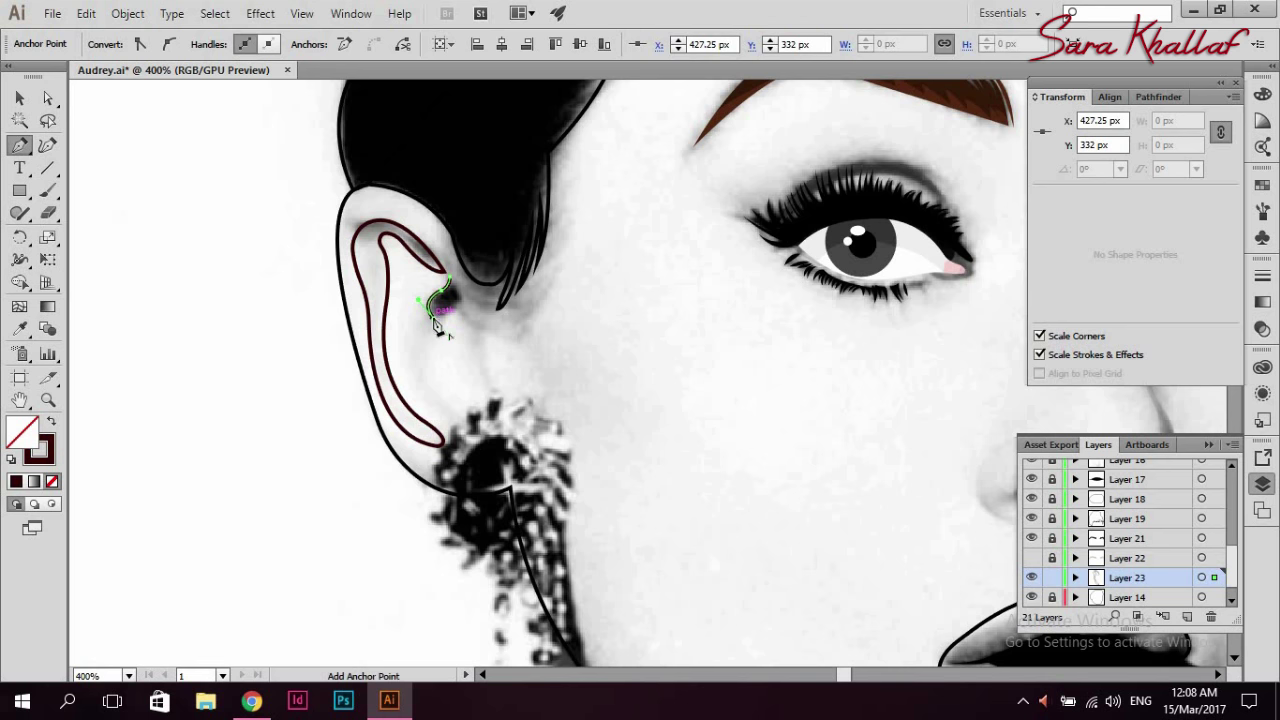
{"action": "left_click_drag", "start_coordinate": [478, 290], "coordinate": [443, 286]}
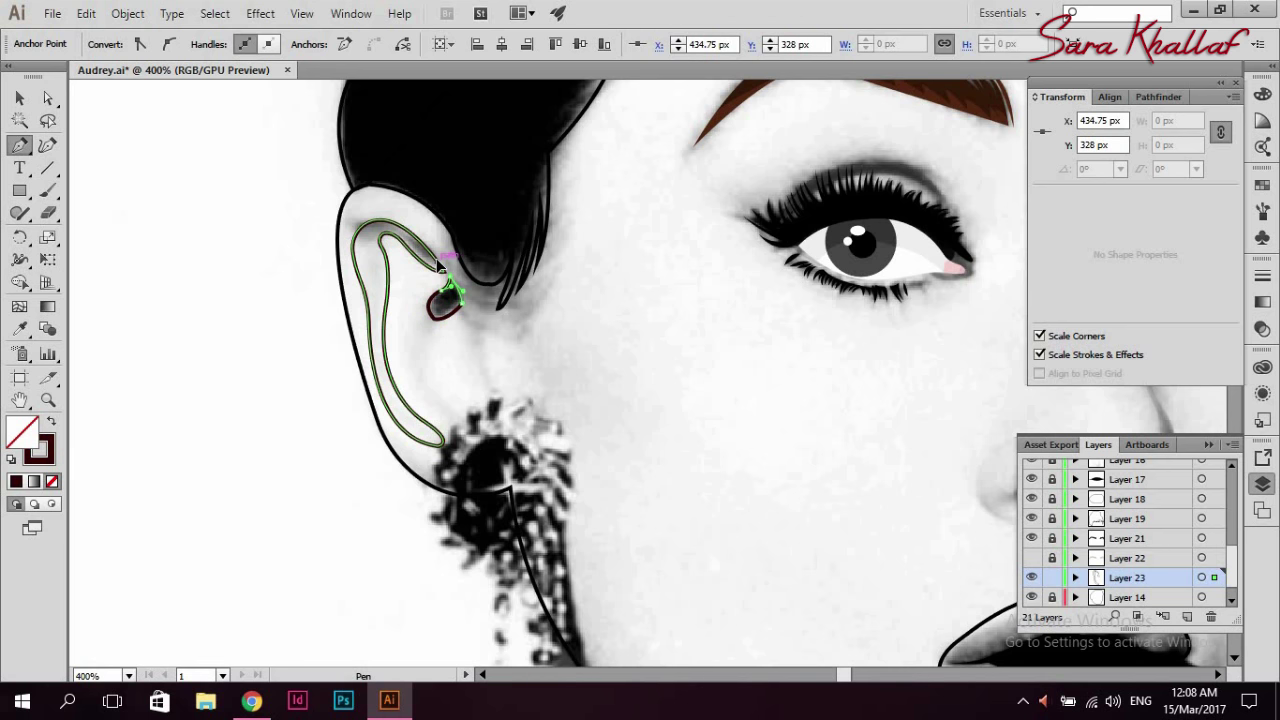
{"action": "key", "text": "a"}
{"action": "left_click", "coordinate": [294, 254]}
{"action": "left_click_drag", "start_coordinate": [445, 308], "coordinate": [447, 305]}
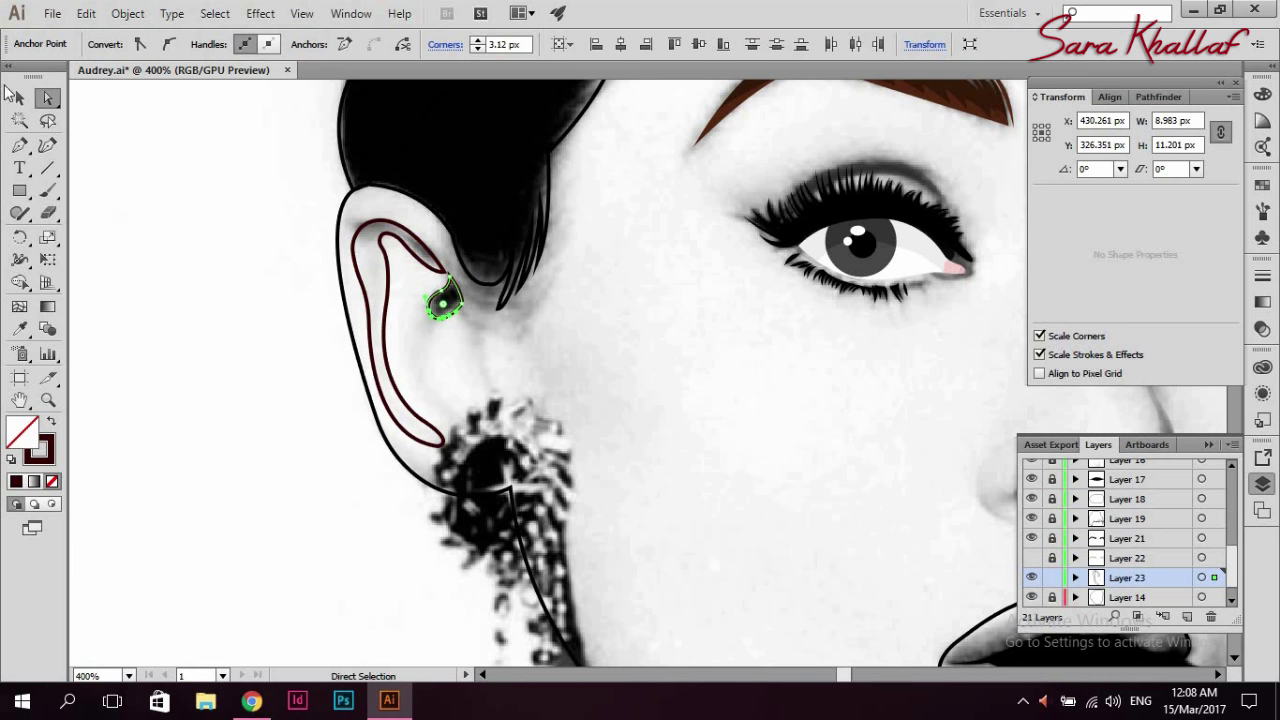
{"action": "key", "text": "v"}
{"action": "left_click", "coordinate": [189, 218]}
{"action": "scroll", "coordinate": [369, 178], "scroll_direction": "right", "scroll_amount": 5}
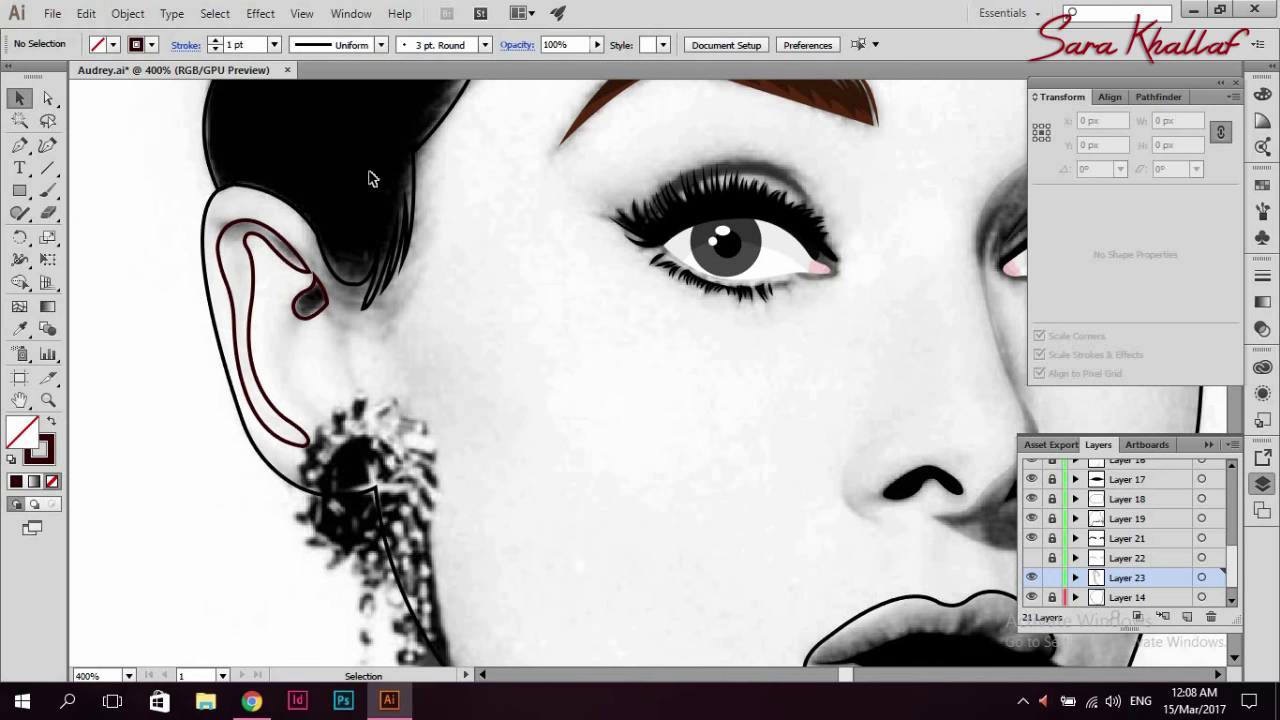
- Give the inner ear a light grey fill and fill the earring black with no stroke
{"action": "left_click", "coordinate": [238, 270]}
{"action": "key", "text": "i"}
{"action": "key", "text": "v"}
{"action": "left_click", "coordinate": [160, 300]}
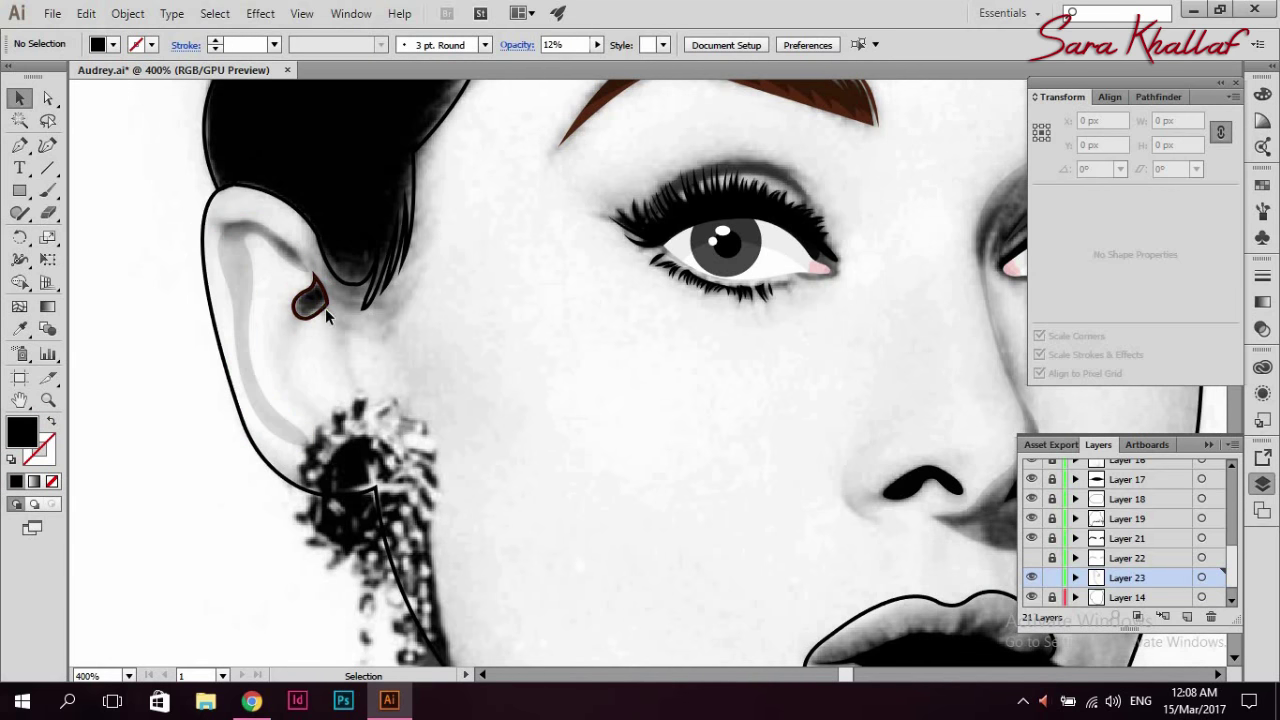
{"action": "left_click", "coordinate": [310, 298]}
{"action": "left_click", "coordinate": [113, 45]}
{"action": "left_click", "coordinate": [44, 62]}
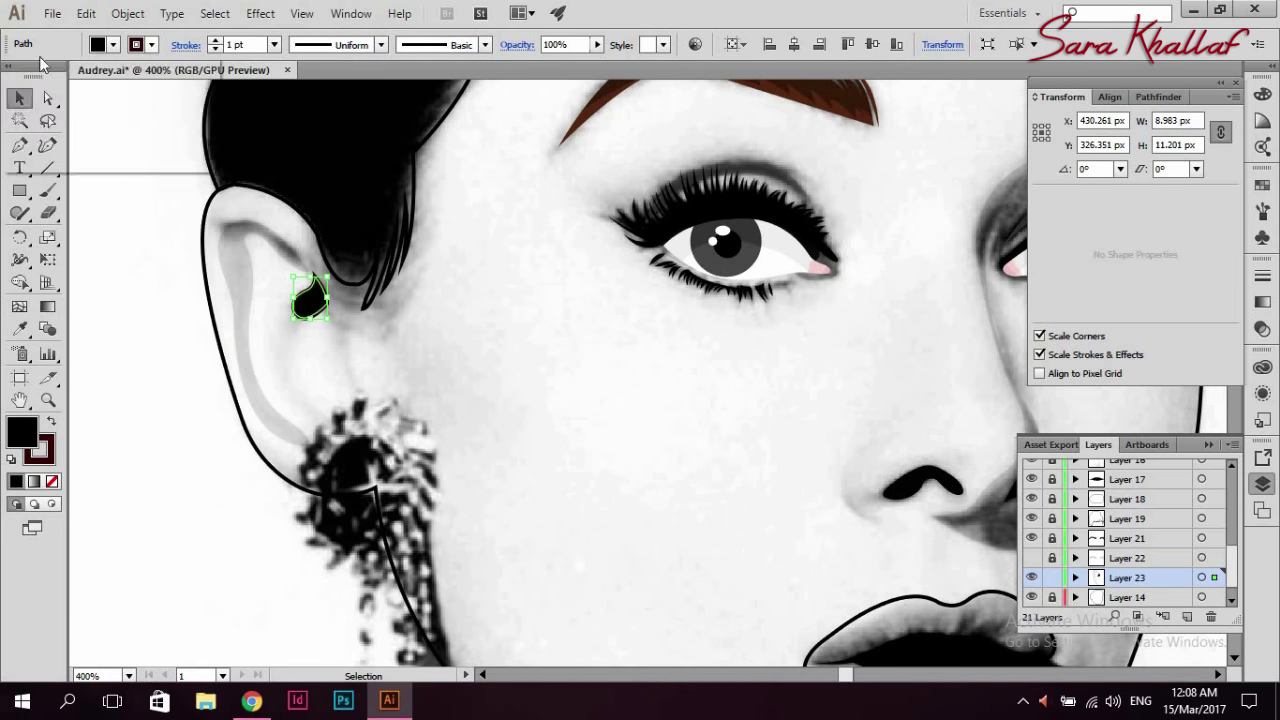
{"action": "left_click", "coordinate": [151, 45]}
{"action": "left_click", "coordinate": [13, 62]}
{"action": "left_click", "coordinate": [155, 197]}
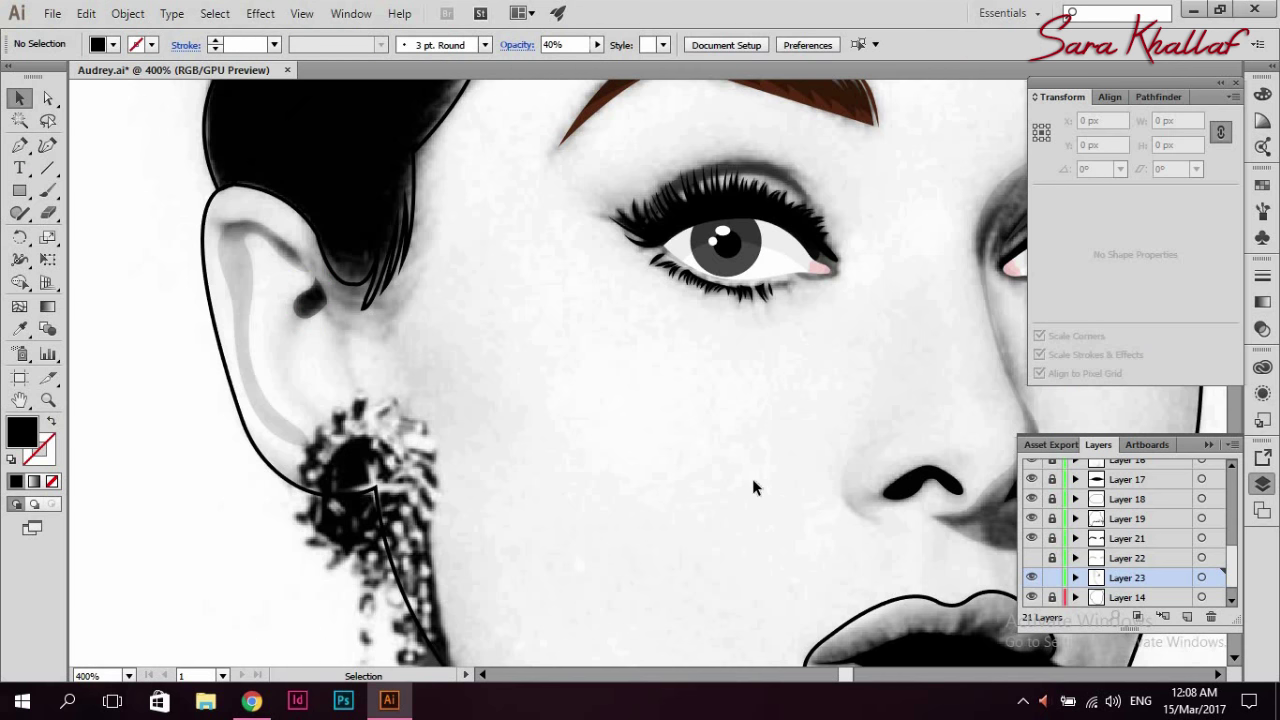
- Draw the inner-ear crescent as a no-fill outline with the Pen and check it
{"action": "key", "text": "p"}
{"action": "left_click", "coordinate": [315, 290]}
{"action": "key", "text": "ctrl+z"}
{"action": "key", "text": "shift+x"}
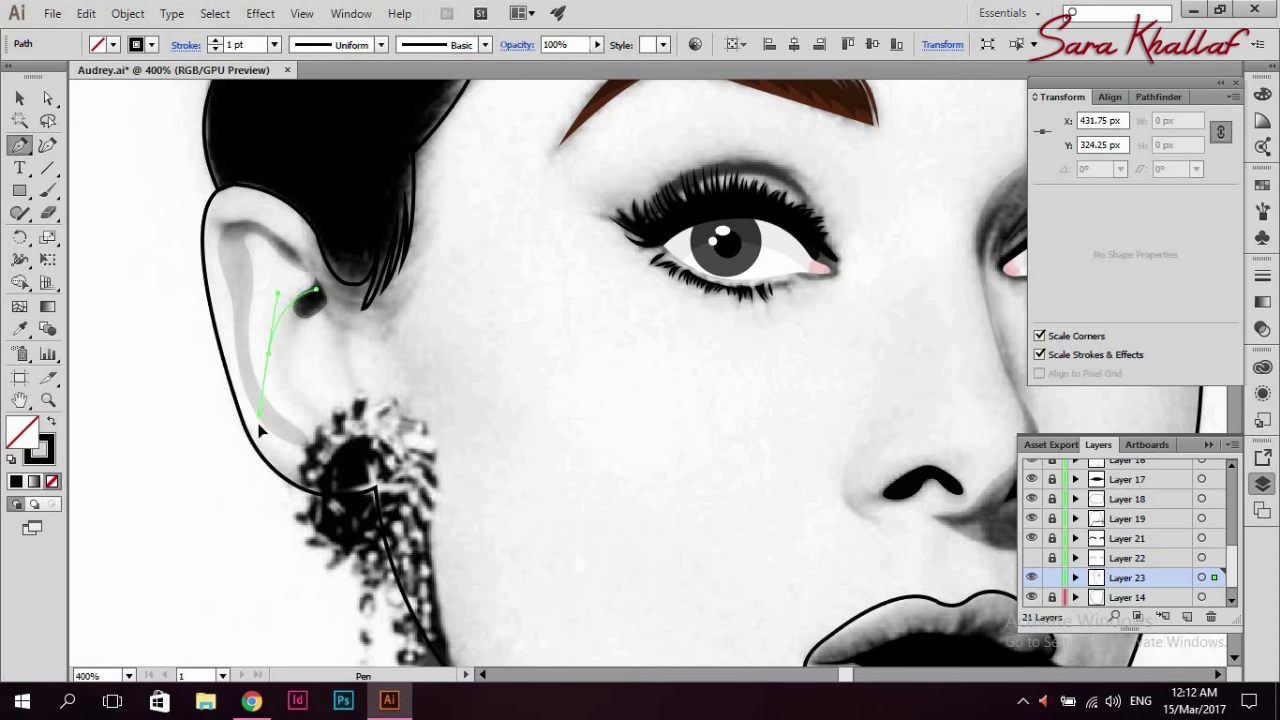
{"action": "mouse_move", "coordinate": [328, 438]}
{"action": "left_mouse_down"}
{"action": "mouse_move", "coordinate": [338, 452]}
{"action": "mouse_move", "coordinate": [340, 436]}
{"action": "left_mouse_up"}
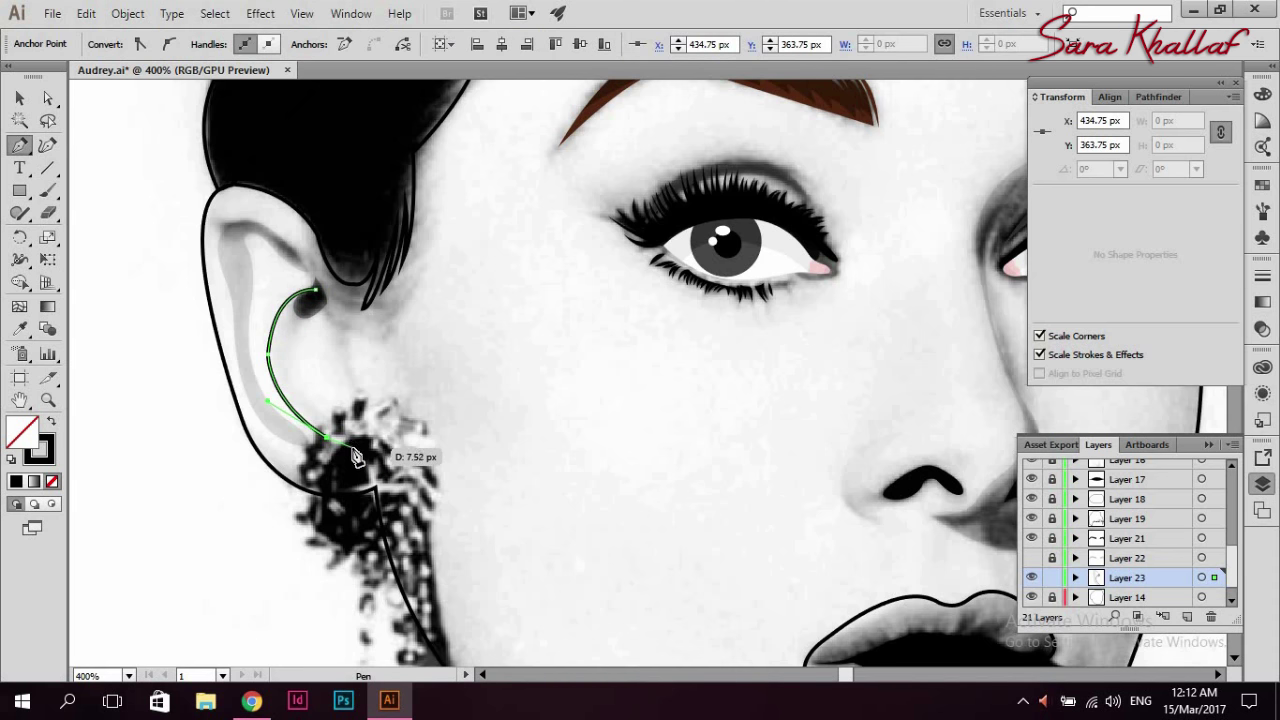
{"action": "left_click_drag", "start_coordinate": [298, 322], "coordinate": [345, 335]}
{"action": "left_click_drag", "start_coordinate": [340, 273], "coordinate": [341, 271]}
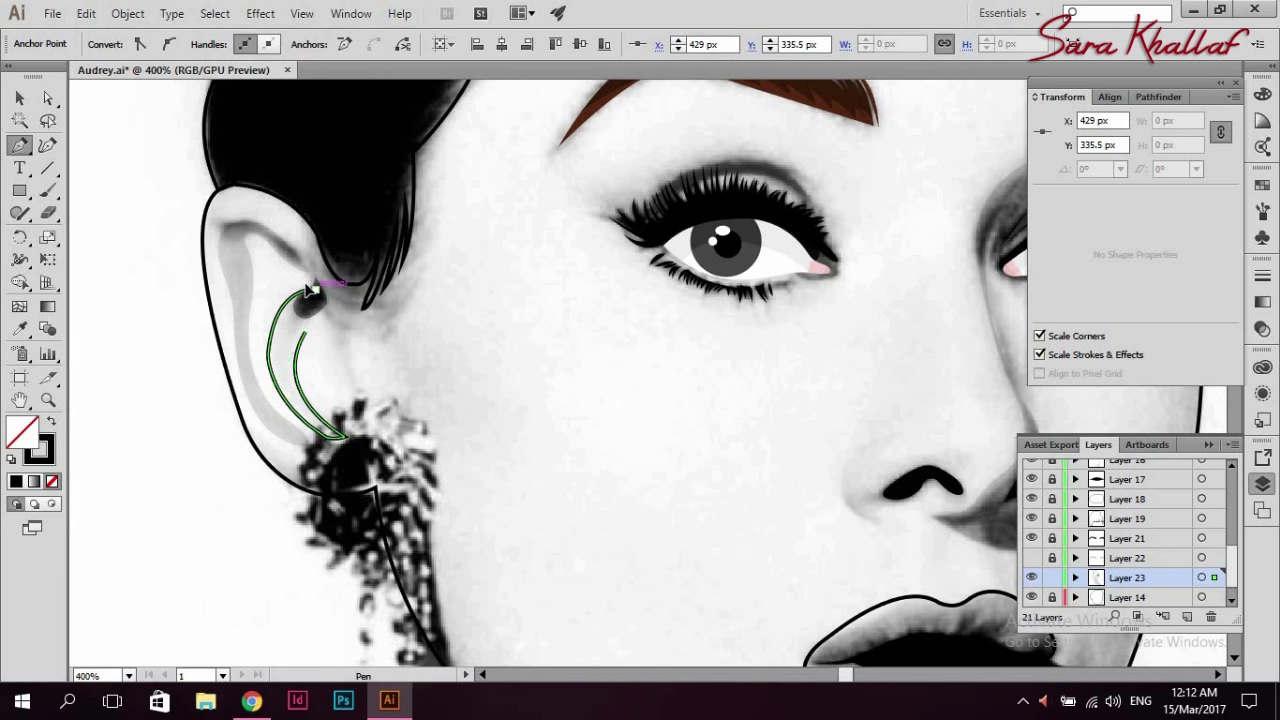
{"action": "left_click", "coordinate": [24, 97]}
{"action": "left_click", "coordinate": [271, 362]}
{"action": "left_click", "coordinate": [435, 350]}
{"action": "left_click", "coordinate": [300, 357]}
{"action": "left_click", "coordinate": [427, 349]}
{"action": "left_click", "coordinate": [325, 430]}
{"action": "left_click", "coordinate": [475, 288]}
- Start the side-hair path above the ear, curving down to a sharp corner by the earring
{"action": "key", "text": "p"}
{"action": "left_click_drag", "start_coordinate": [297, 203], "coordinate": [337, 353]}
{"action": "left_click_drag", "start_coordinate": [348, 403], "coordinate": [353, 346]}
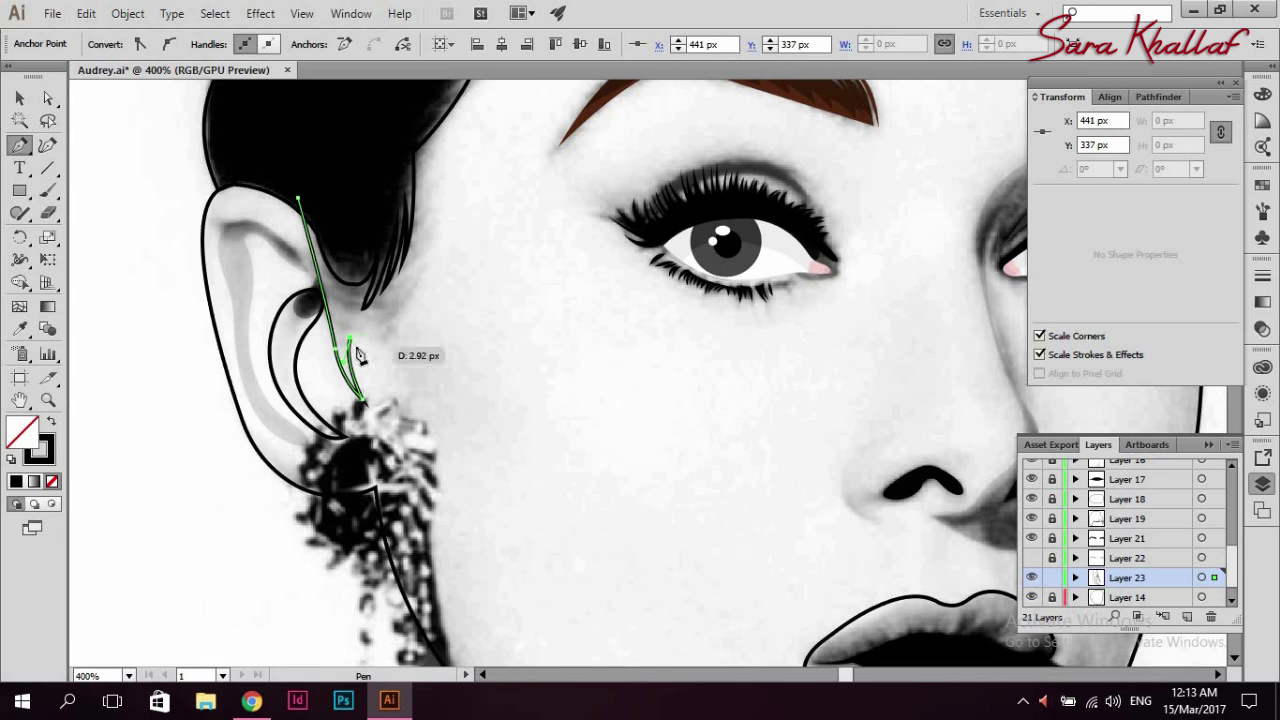
{"action": "left_click_drag", "start_coordinate": [421, 276], "coordinate": [443, 177]}
{"action": "scroll", "coordinate": [425, 397], "scroll_direction": "up", "scroll_amount": 3}
{"action": "scroll", "coordinate": [425, 397], "scroll_direction": "up", "scroll_amount": 3}
{"action": "left_click_drag", "start_coordinate": [427, 290], "coordinate": [400, 236]}
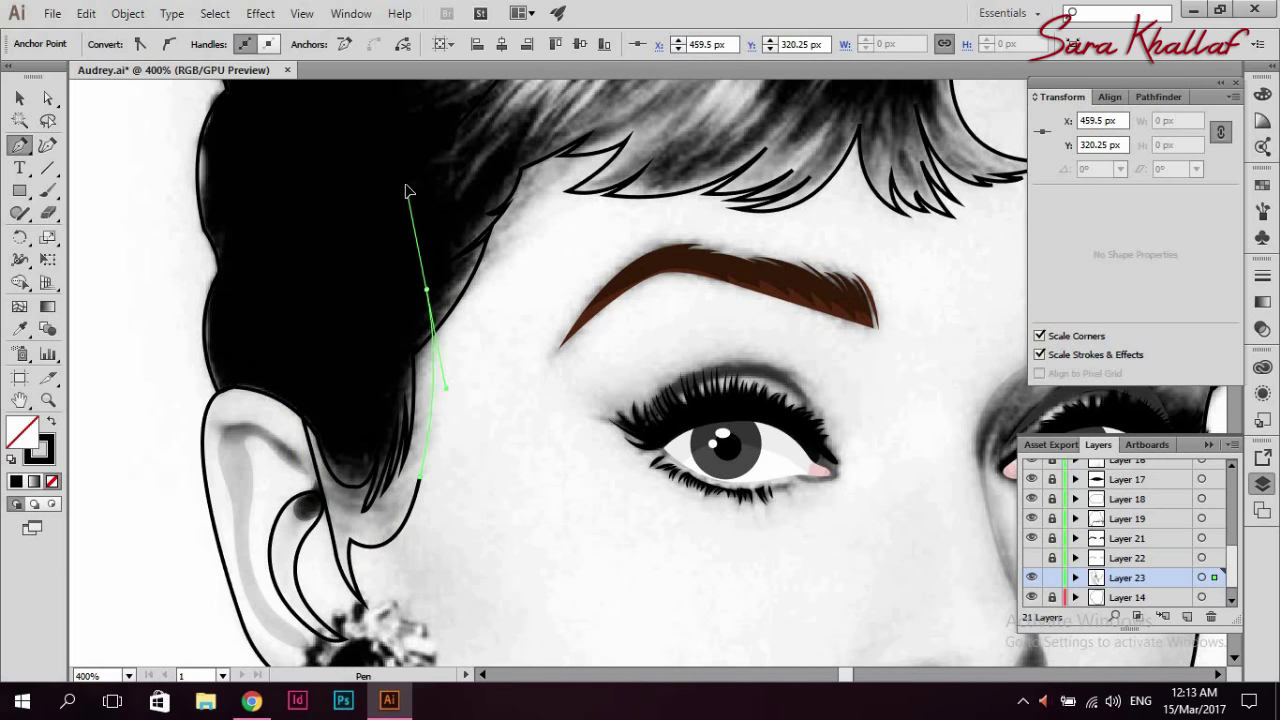
{"action": "left_click", "coordinate": [427, 290]}
- Continue the side-hair path up the temple hairline and fringe, closing it at the earring
{"action": "left_click", "coordinate": [450, 301]}
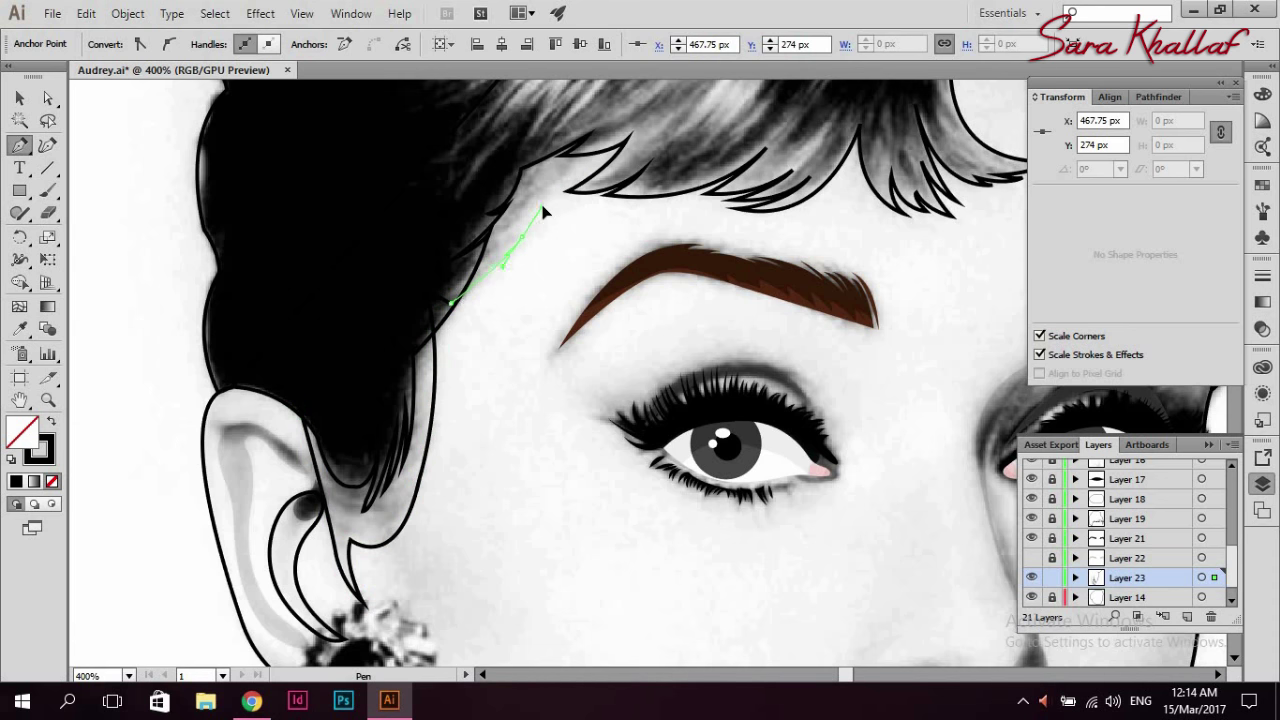
{"action": "left_click", "coordinate": [520, 240]}
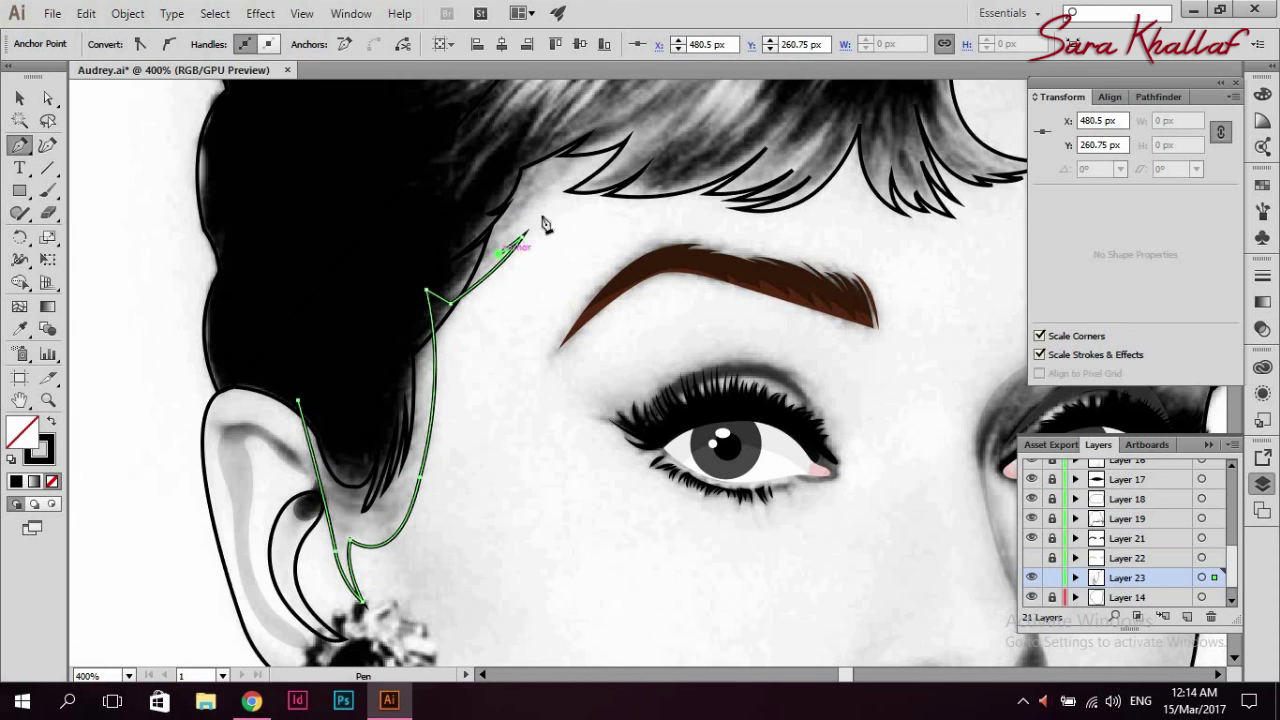
{"action": "left_click", "coordinate": [523, 229]}
{"action": "left_click_drag", "start_coordinate": [503, 245], "coordinate": [566, 188]}
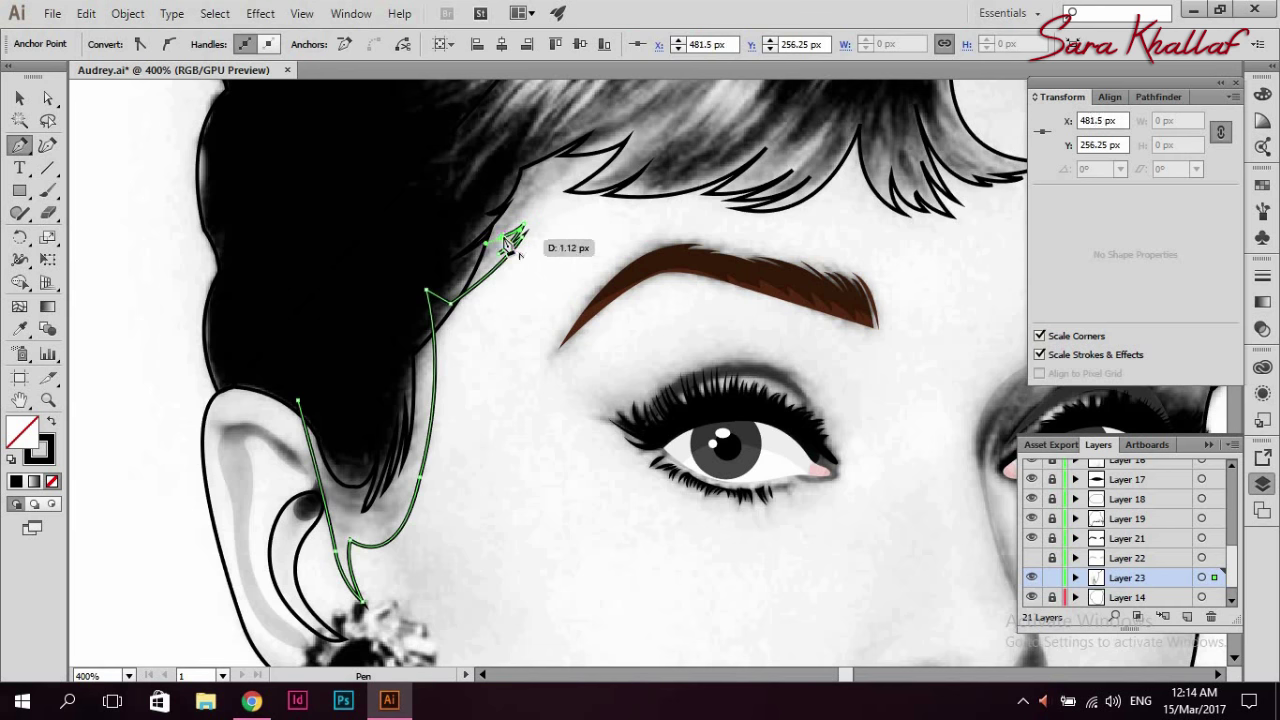
{"action": "scroll", "coordinate": [566, 188], "scroll_direction": "up", "scroll_amount": 2}
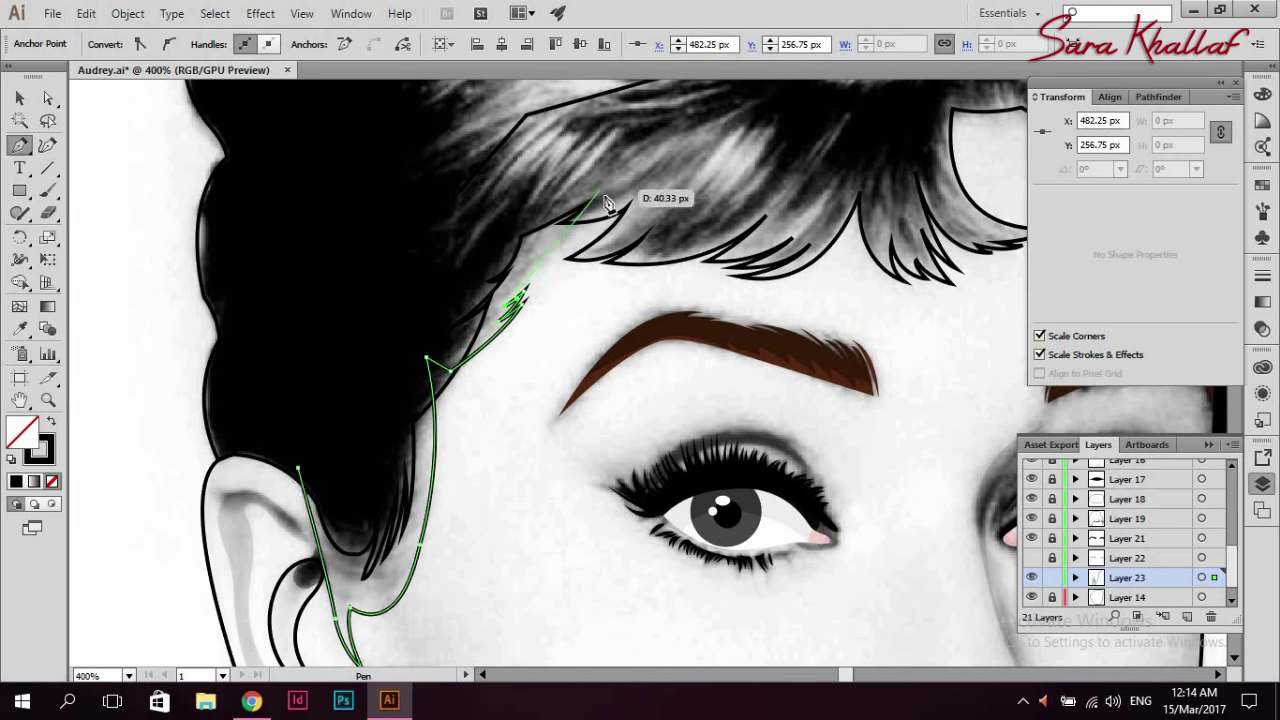
{"action": "left_click_drag", "start_coordinate": [603, 193], "coordinate": [503, 176]}
{"action": "left_click", "coordinate": [508, 162]}
{"action": "left_click", "coordinate": [331, 349]}
{"action": "left_click", "coordinate": [297, 467]}
- Sample the hair's black fill onto the side-hair shape and lower its opacity to 8%
{"action": "left_click", "coordinate": [22, 335]}
{"action": "scroll", "coordinate": [449, 183], "scroll_direction": "down", "scroll_amount": 3}
{"action": "left_click", "coordinate": [449, 183]}
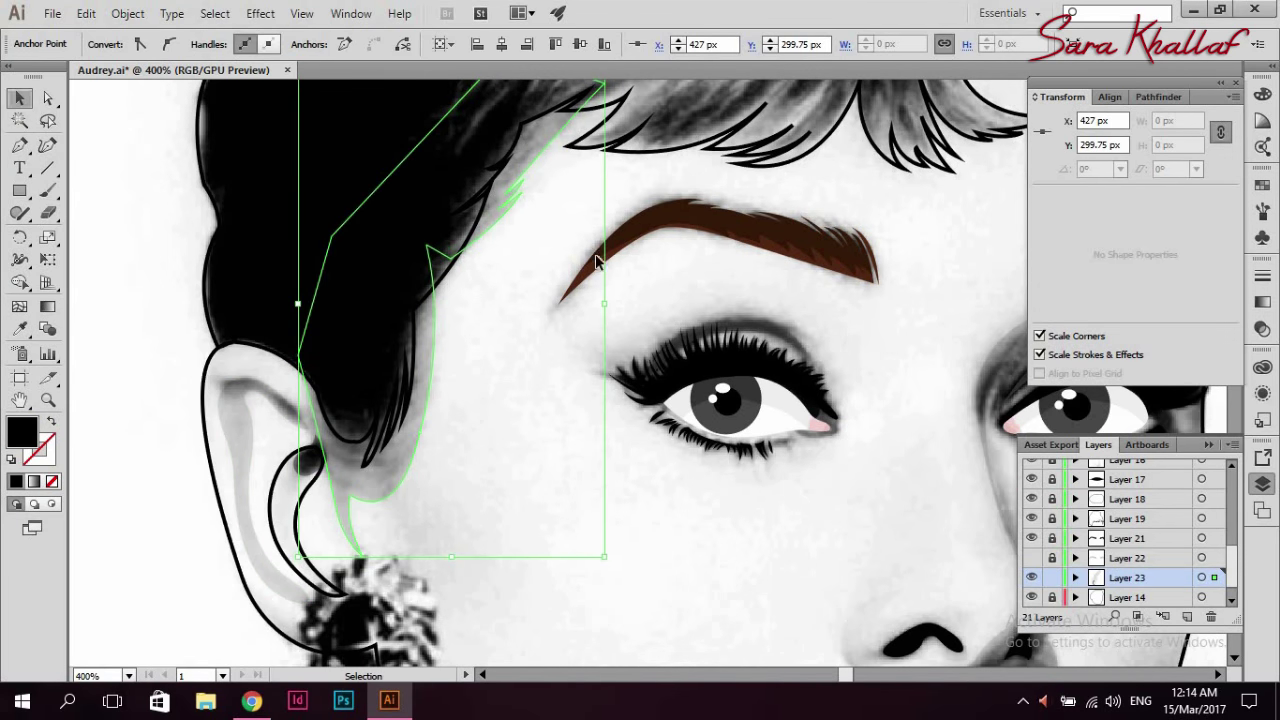
{"action": "left_click", "coordinate": [19, 99]}
{"action": "left_click_drag", "start_coordinate": [526, 65], "coordinate": [522, 65]}
{"action": "left_click", "coordinate": [149, 217]}
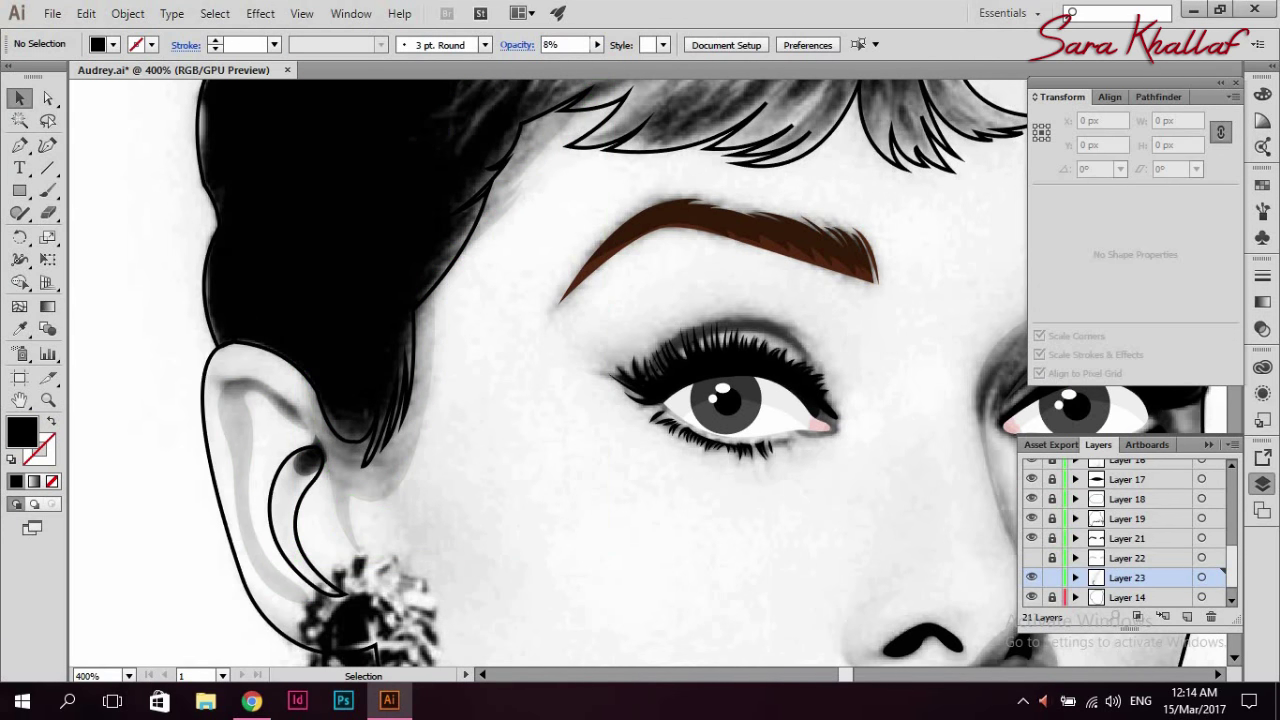
- Unlock the face layer, give the face a beige fill with no outline, then relock it
{"action": "key", "text": "ctrl+minus"}
{"action": "key", "text": "ctrl+minus"}
{"action": "left_click", "coordinate": [476, 447]}
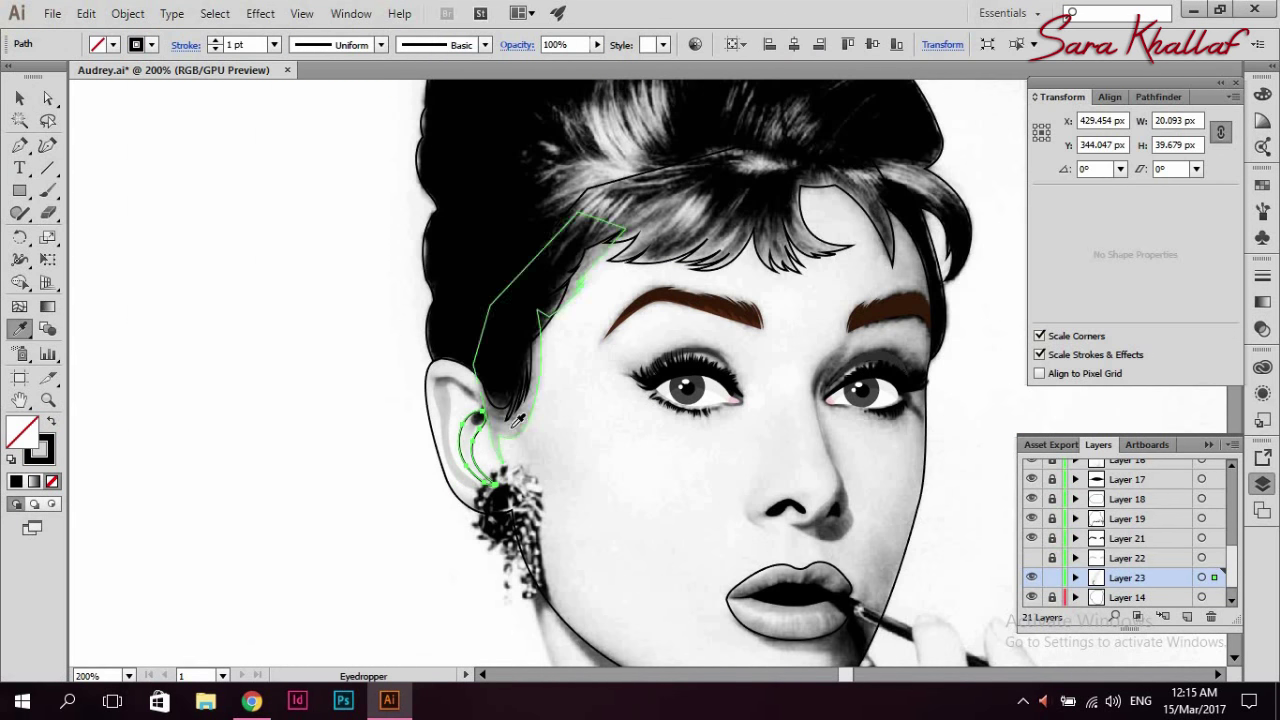
{"action": "left_click", "coordinate": [131, 289]}
{"action": "left_click", "coordinate": [1218, 675]}
{"action": "left_click", "coordinate": [1052, 597]}
{"action": "left_click", "coordinate": [500, 400]}
{"action": "left_click", "coordinate": [113, 44]}
{"action": "left_click", "coordinate": [38, 449]}
{"action": "left_click", "coordinate": [52, 481]}
{"action": "key", "text": "ctrl+z"}
{"action": "left_click", "coordinate": [1262, 483]}
{"action": "left_click", "coordinate": [1262, 483]}
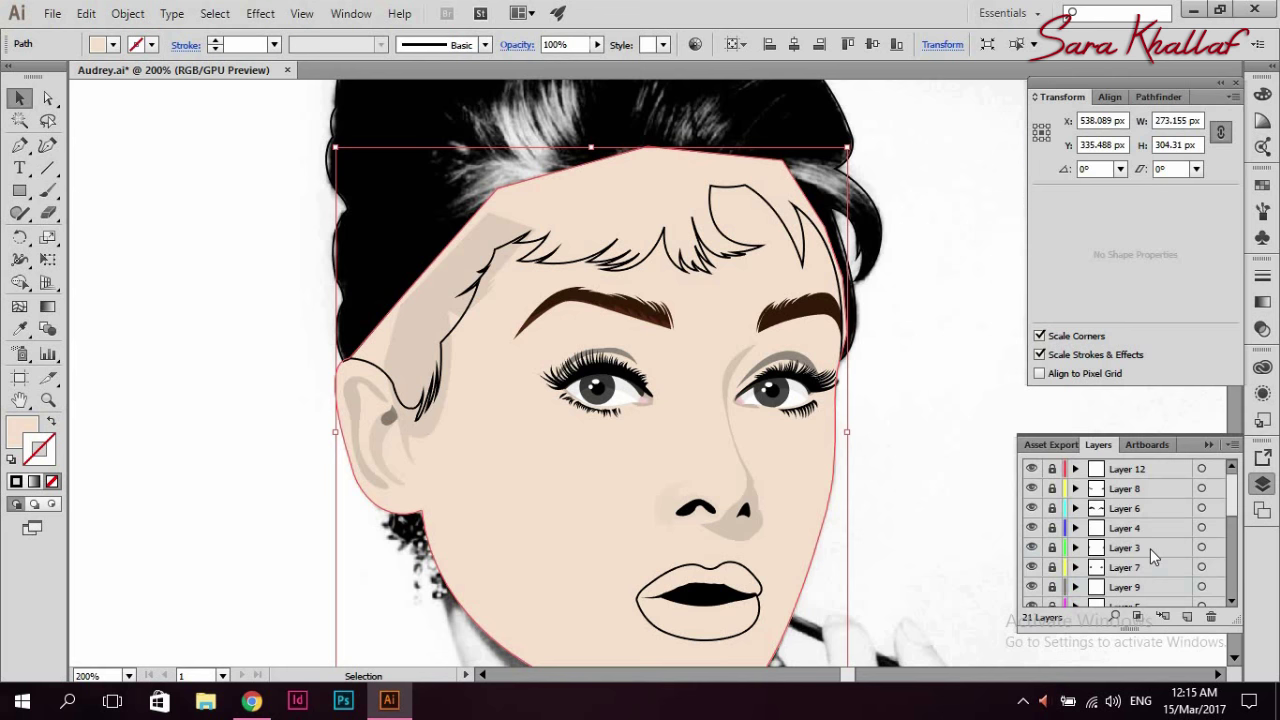
{"action": "left_click", "coordinate": [1052, 577]}
- Fill the lips with pink
{"action": "scroll", "coordinate": [1050, 590], "scroll_direction": "up", "scroll_amount": 3}
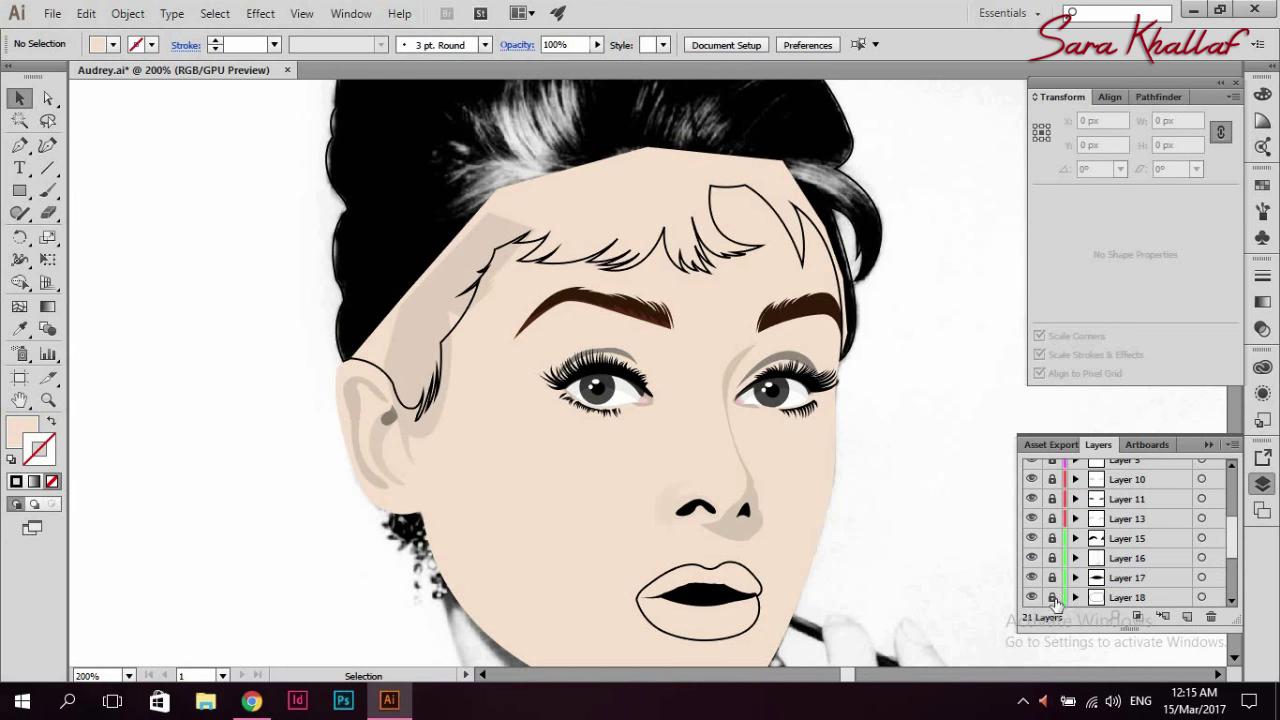
{"action": "left_click", "coordinate": [113, 44]}
{"action": "left_click", "coordinate": [116, 121]}
{"action": "left_click", "coordinate": [113, 44]}
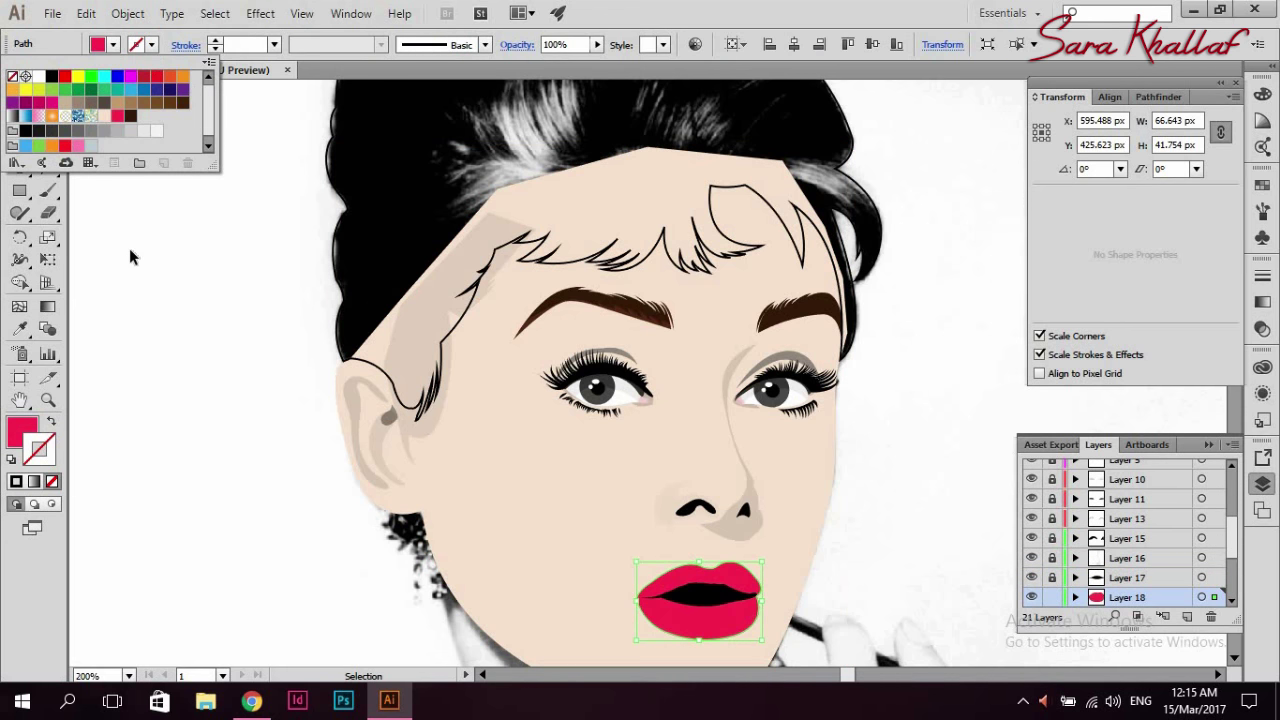
{"action": "left_click", "coordinate": [129, 257]}
- Fill the hair outline shape with dark brown
{"action": "scroll", "coordinate": [1100, 577], "scroll_direction": "down", "scroll_amount": 3}
{"action": "left_click", "coordinate": [860, 174]}
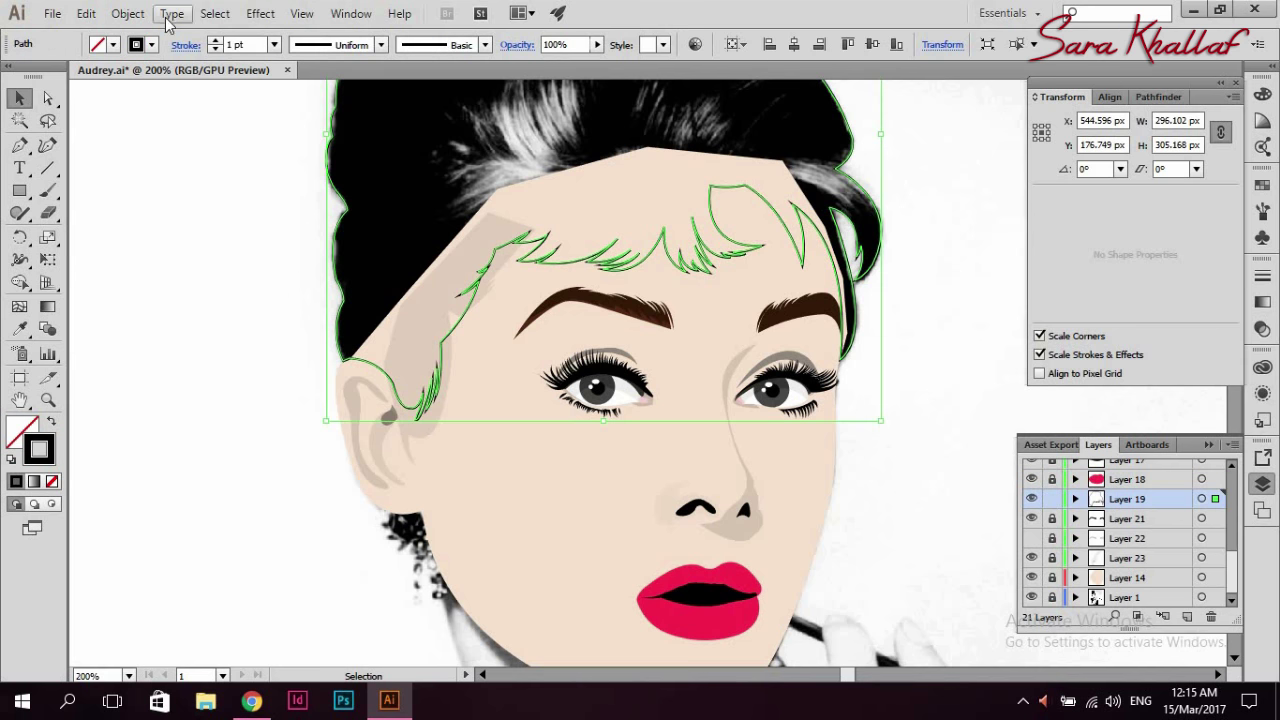
{"action": "left_click", "coordinate": [113, 44]}
{"action": "left_click", "coordinate": [114, 162]}
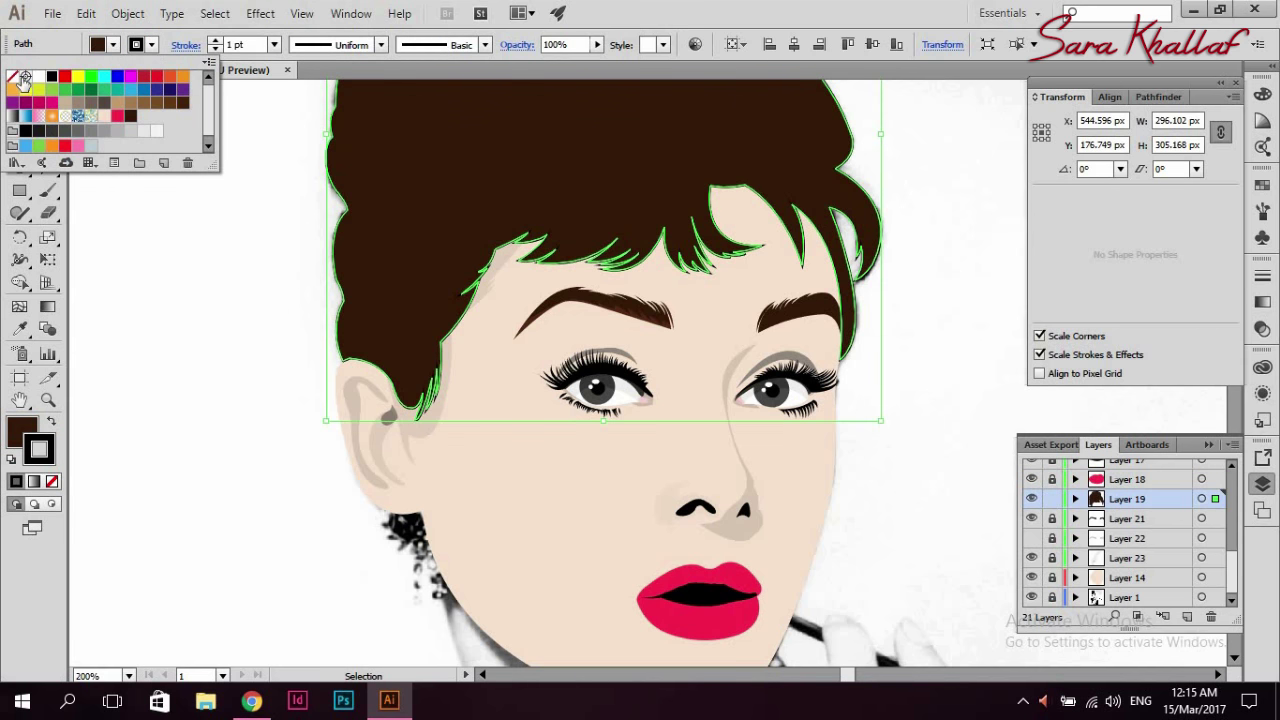
{"action": "left_click", "coordinate": [250, 278]}
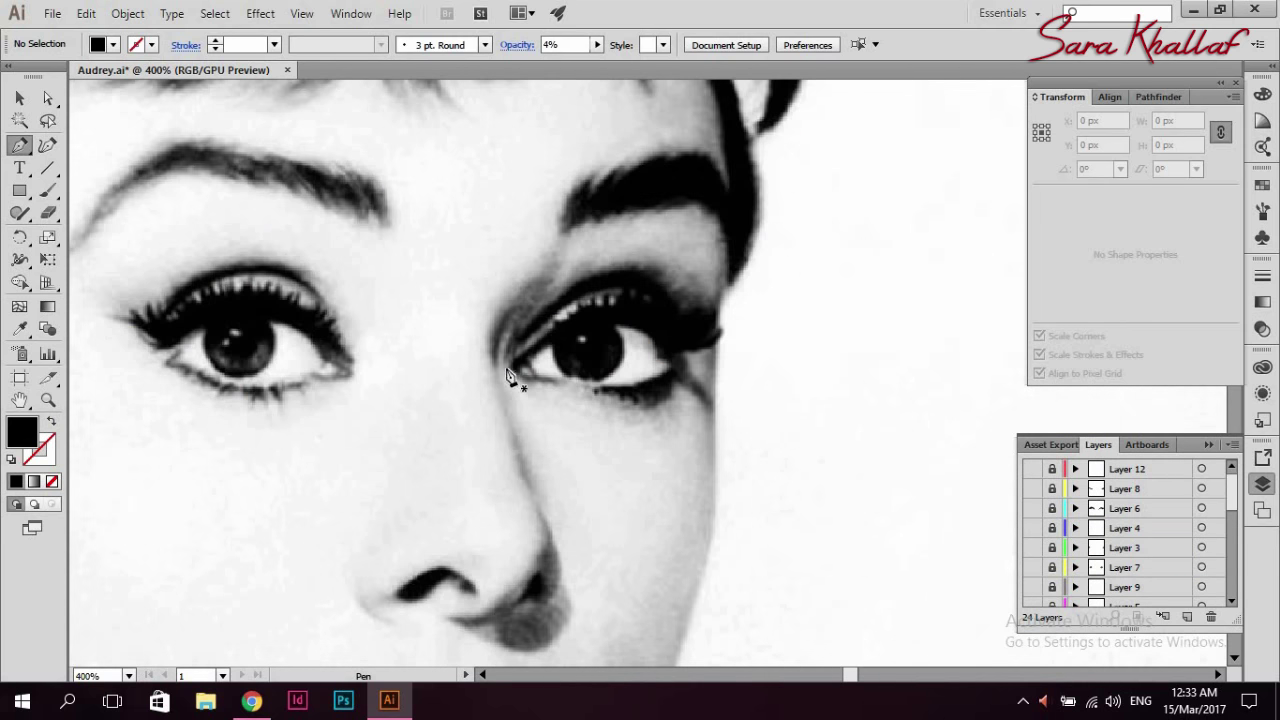
- Trace the right eye shadow as a no-fill outline over the eyelid and around the outer corner
{"action": "left_click", "coordinate": [503, 368]}
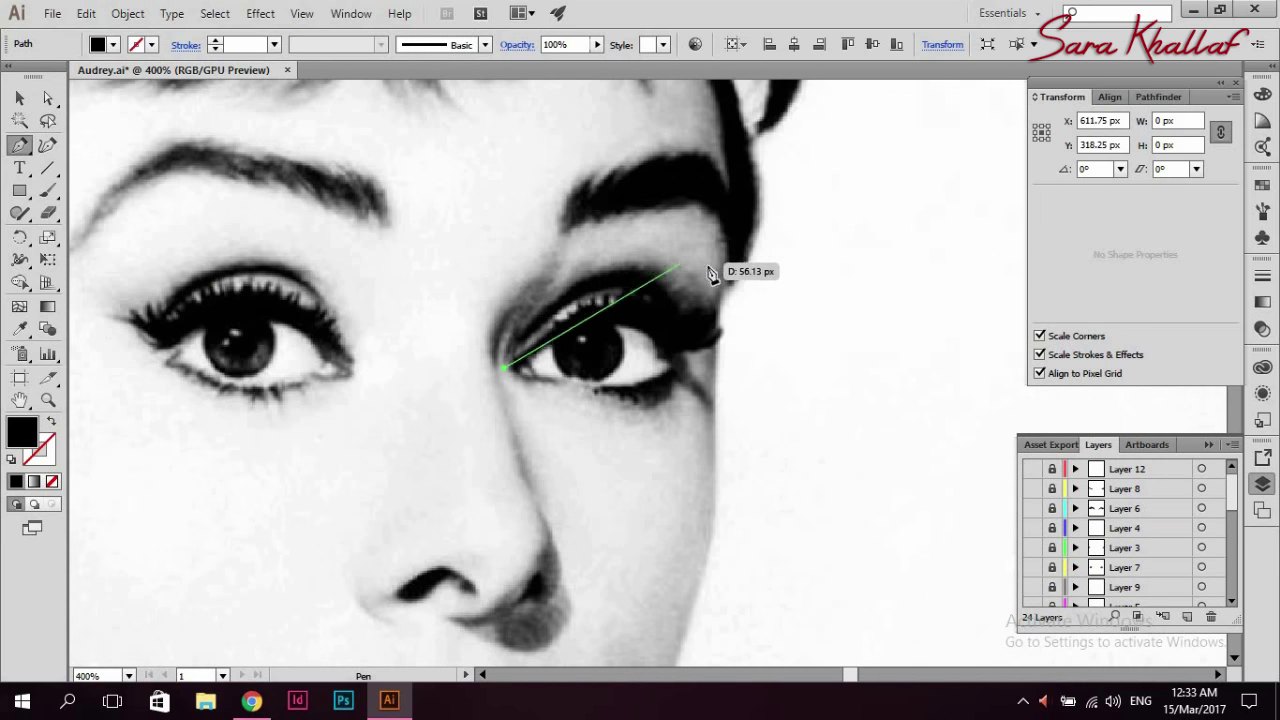
{"action": "left_click_drag", "start_coordinate": [716, 298], "coordinate": [838, 430]}
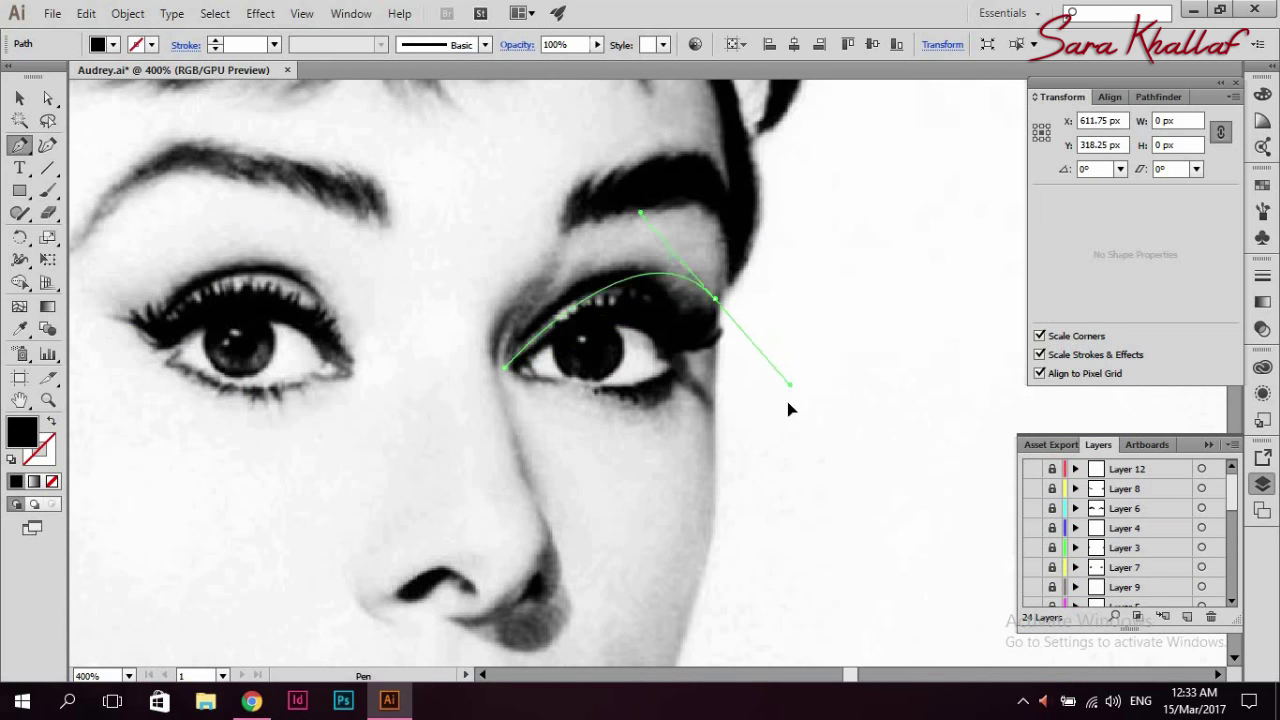
{"action": "left_click", "coordinate": [51, 421]}
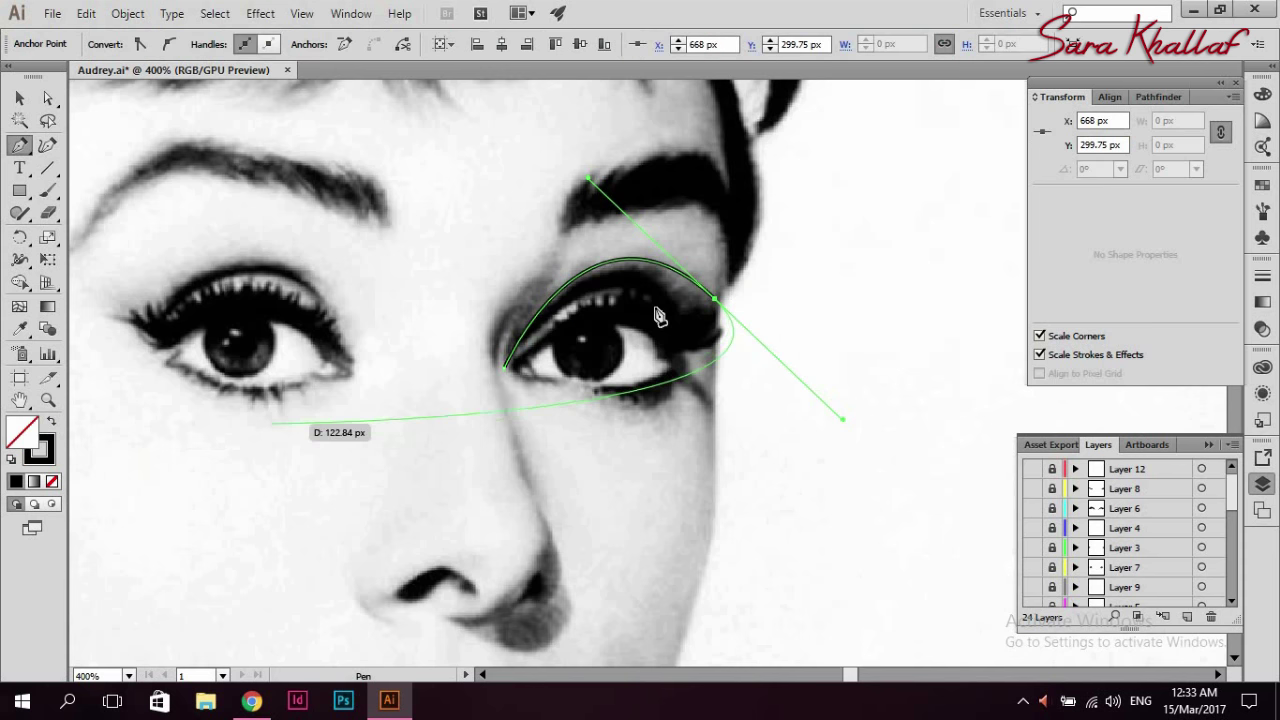
{"action": "mouse_move", "coordinate": [716, 298]}
{"action": "left_mouse_down"}
{"action": "mouse_move", "coordinate": [694, 357]}
{"action": "mouse_move", "coordinate": [620, 350]}
{"action": "left_mouse_up"}
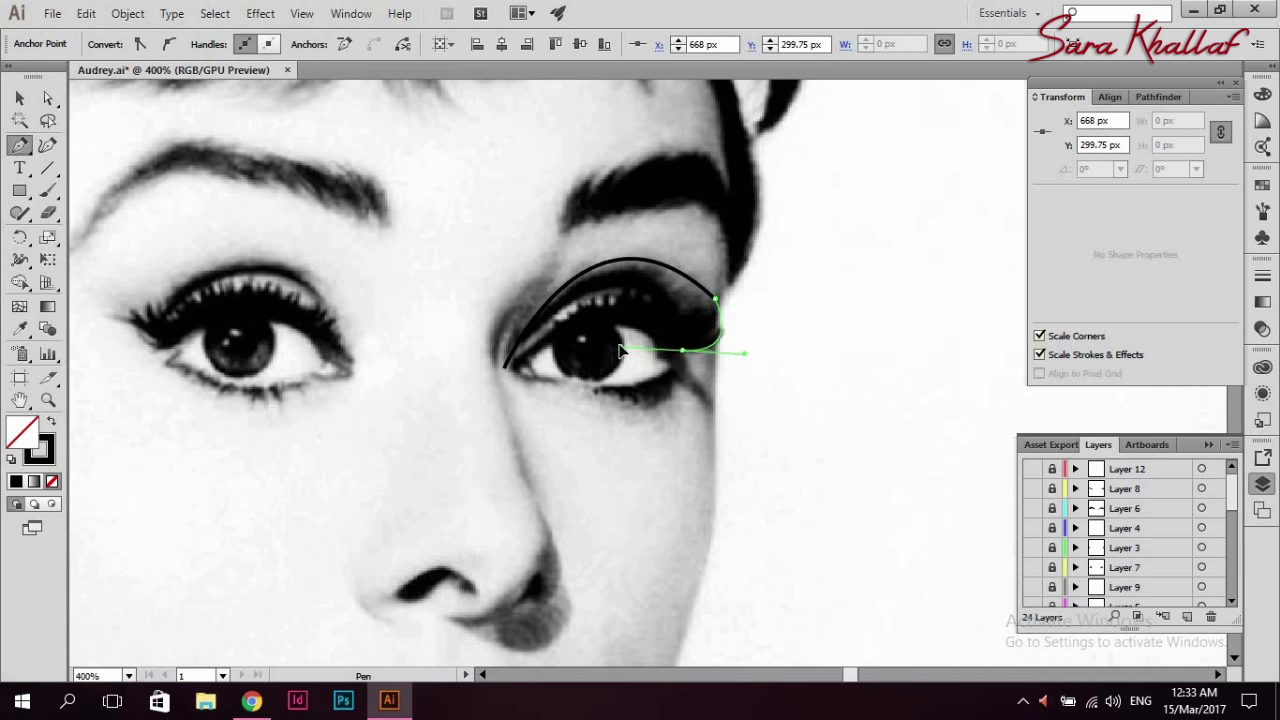
{"action": "left_click", "coordinate": [681, 351]}
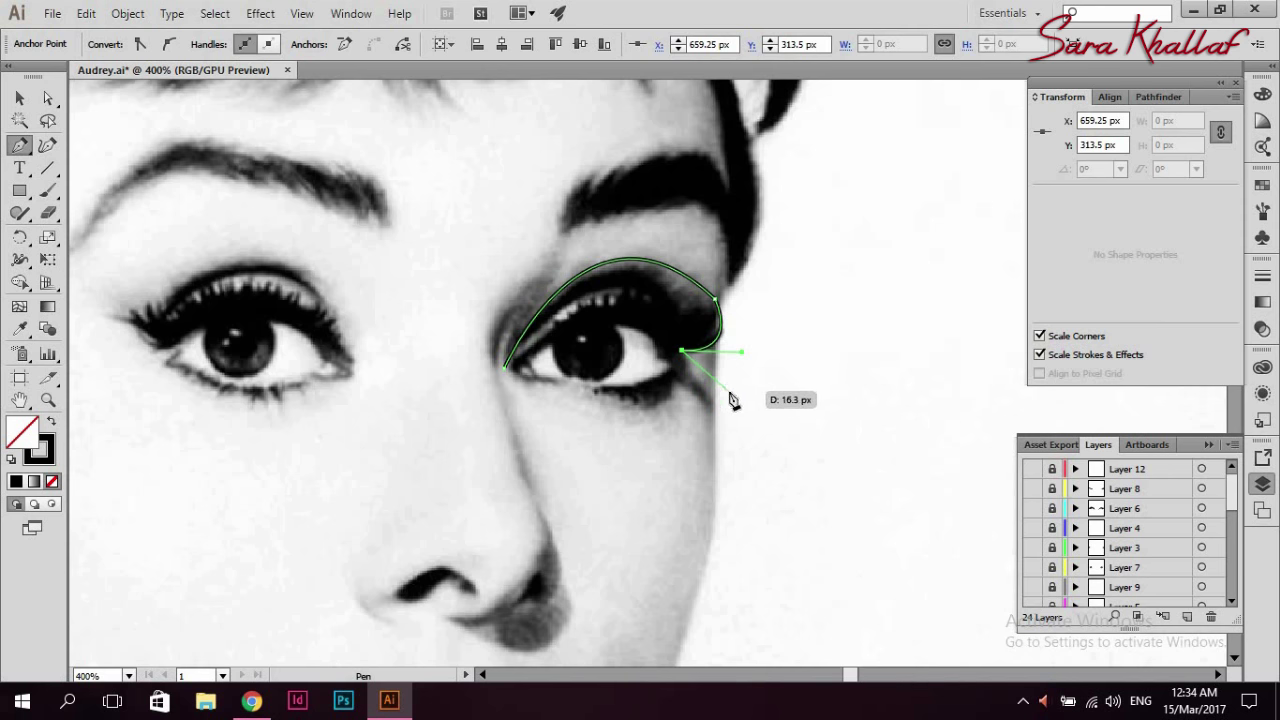
{"action": "left_click", "coordinate": [693, 374]}
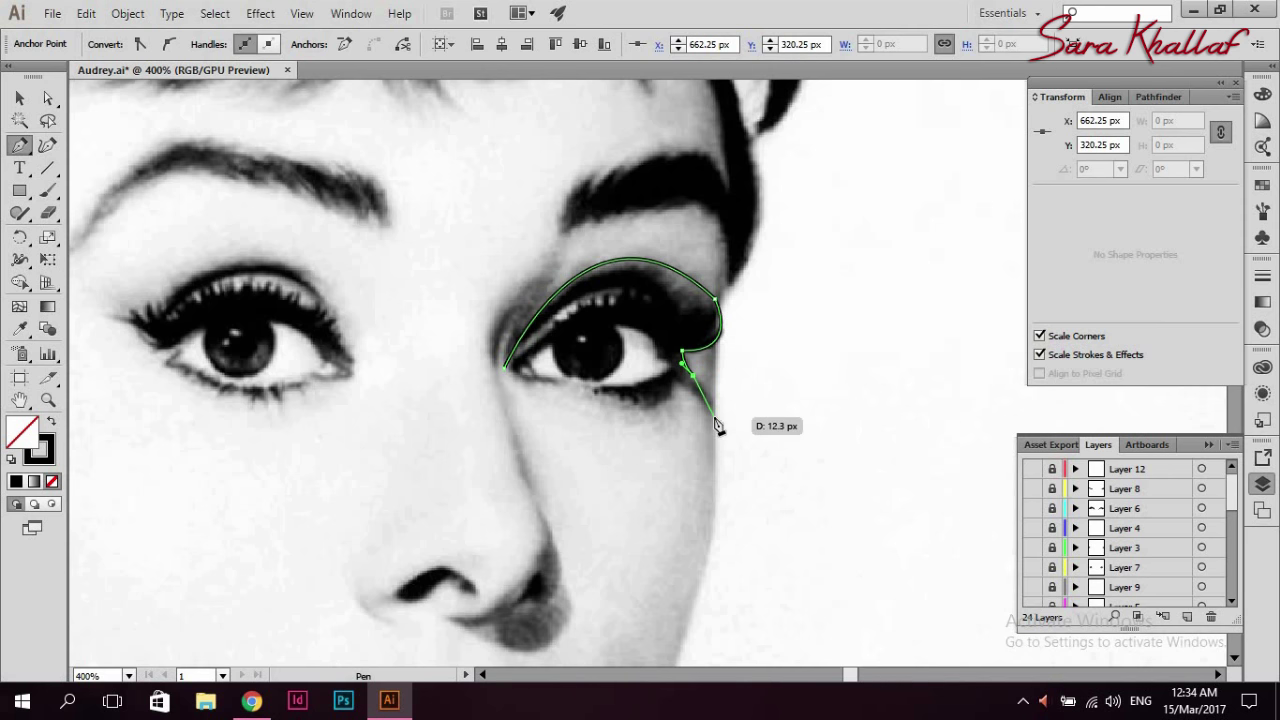
{"action": "left_click", "coordinate": [708, 434], "text": "ctrl"}
- Finish the eye-shadow outline along the lower lid back to the inner corner
{"action": "left_click", "coordinate": [714, 415]}
{"action": "left_click_drag", "start_coordinate": [702, 386], "coordinate": [645, 378]}
{"action": "key", "text": "ctrl+z"}
{"action": "left_click", "coordinate": [677, 392], "text": "ctrl"}
{"action": "left_click", "coordinate": [675, 381]}
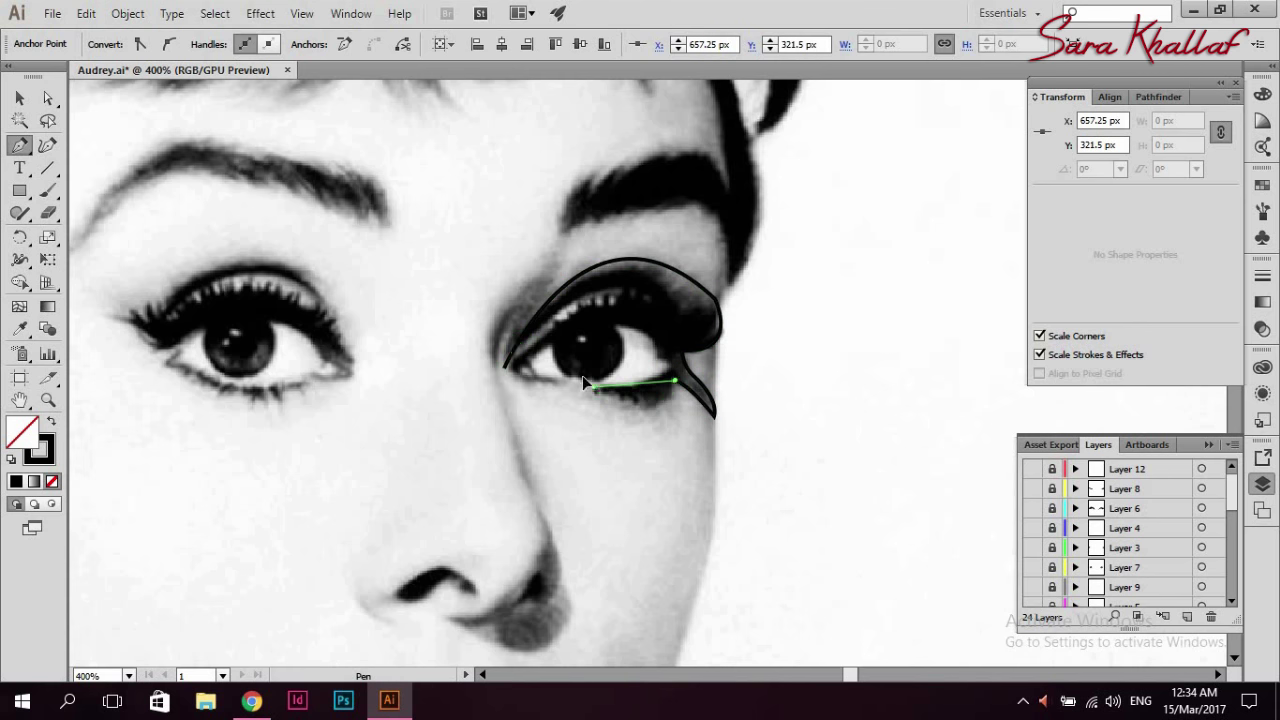
{"action": "left_click_drag", "start_coordinate": [510, 343], "coordinate": [510, 343]}
{"action": "left_click_drag", "start_coordinate": [663, 403], "coordinate": [672, 388]}
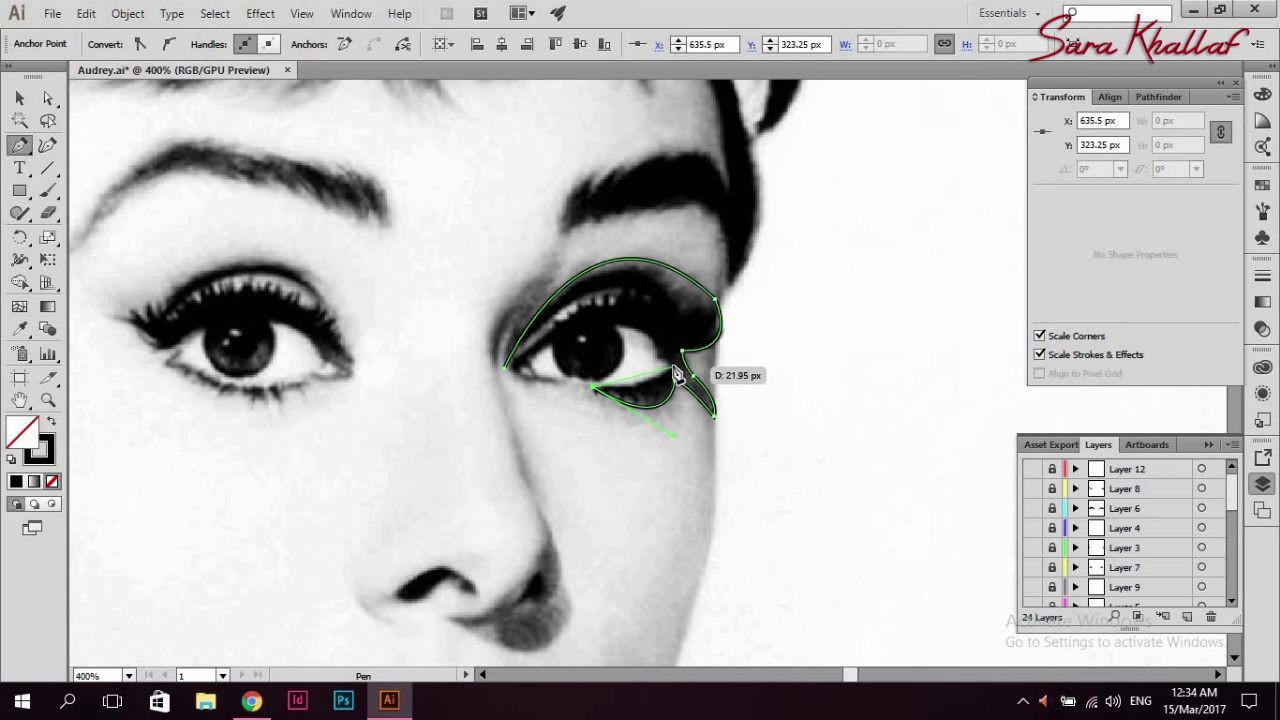
{"action": "mouse_move", "coordinate": [672, 368]}
{"action": "left_mouse_down"}
{"action": "mouse_move", "coordinate": [548, 368]}
{"action": "mouse_move", "coordinate": [556, 388]}
{"action": "mouse_move", "coordinate": [487, 343]}
{"action": "left_mouse_up"}
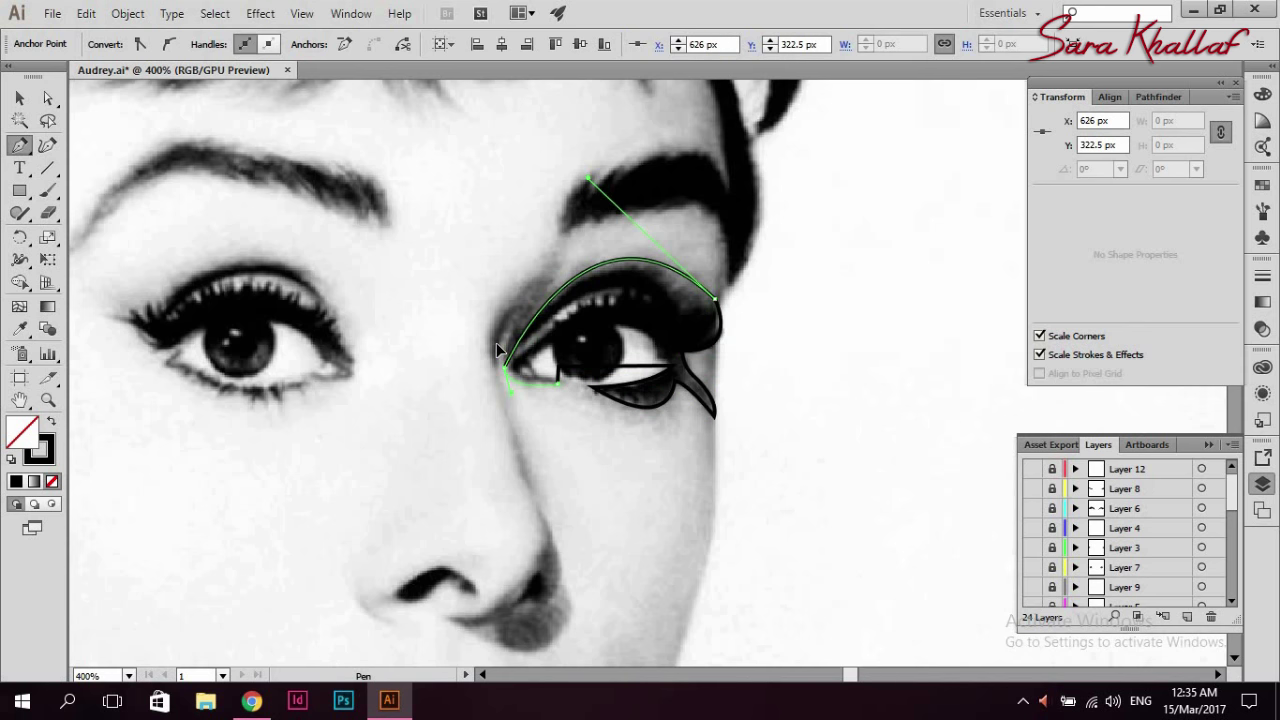
- Begin a Pen outline at the left eye's inner corner, curving up over the eyelid
{"action": "left_click", "coordinate": [47, 97]}
{"action": "left_click", "coordinate": [467, 232]}
{"action": "left_click", "coordinate": [783, 323]}
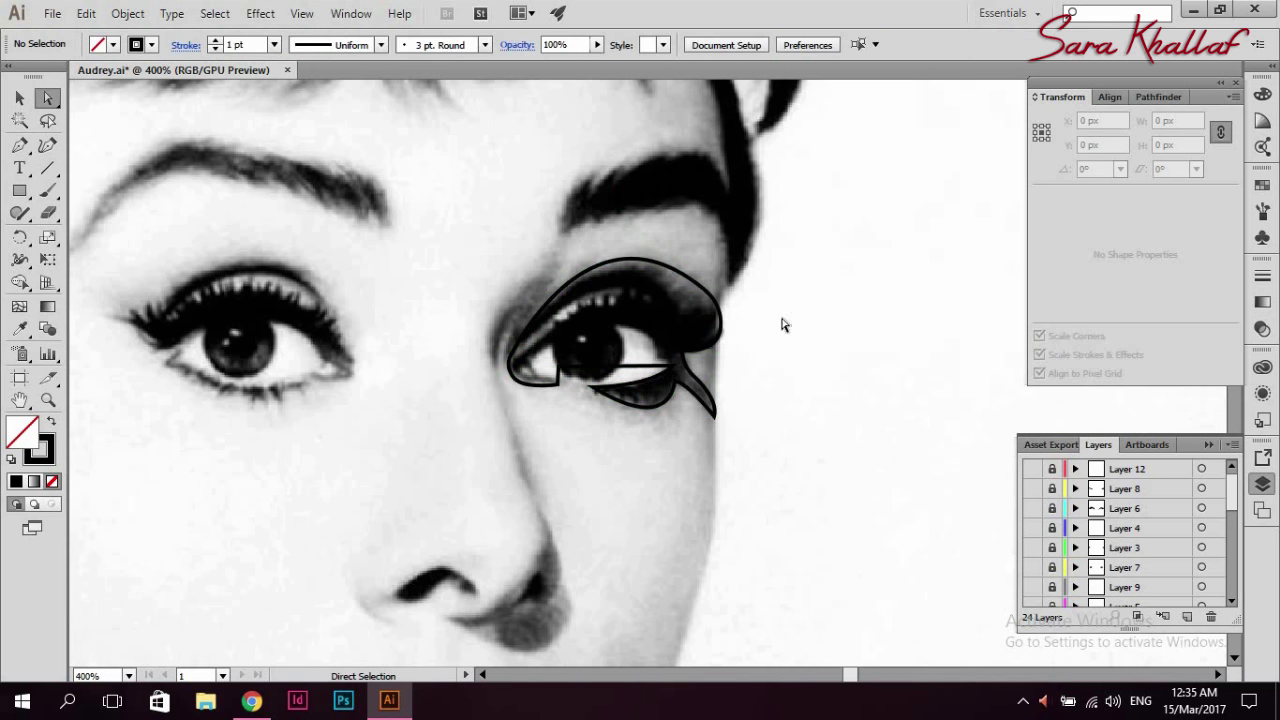
{"action": "scroll", "coordinate": [366, 514], "scroll_direction": "left", "scroll_amount": 4}
{"action": "key", "text": "p"}
{"action": "left_click", "coordinate": [508, 374]}
{"action": "left_click_drag", "start_coordinate": [413, 250], "coordinate": [307, 244]}
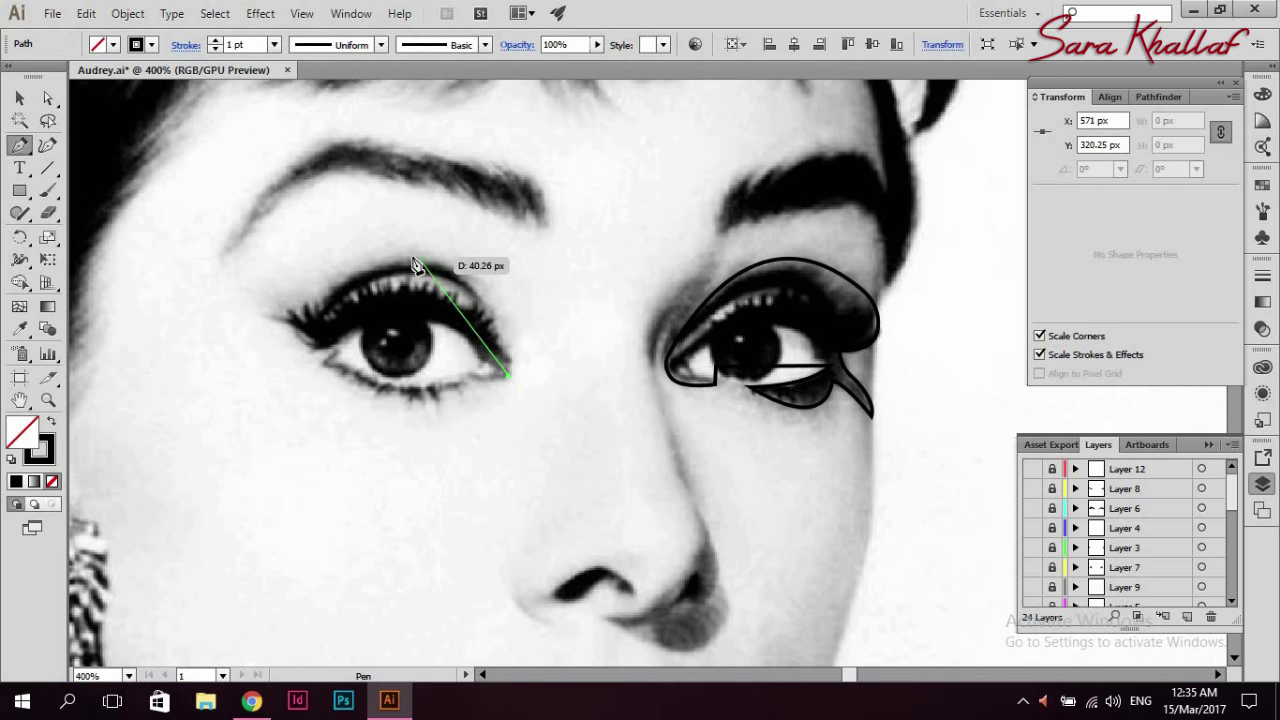
- Finish the left eye-shadow outline with a sharp outer corner and close it under the eye
{"action": "mouse_move", "coordinate": [465, 285]}
{"action": "left_mouse_down"}
{"action": "mouse_move", "coordinate": [348, 250]}
{"action": "mouse_move", "coordinate": [232, 278]}
{"action": "left_mouse_up"}
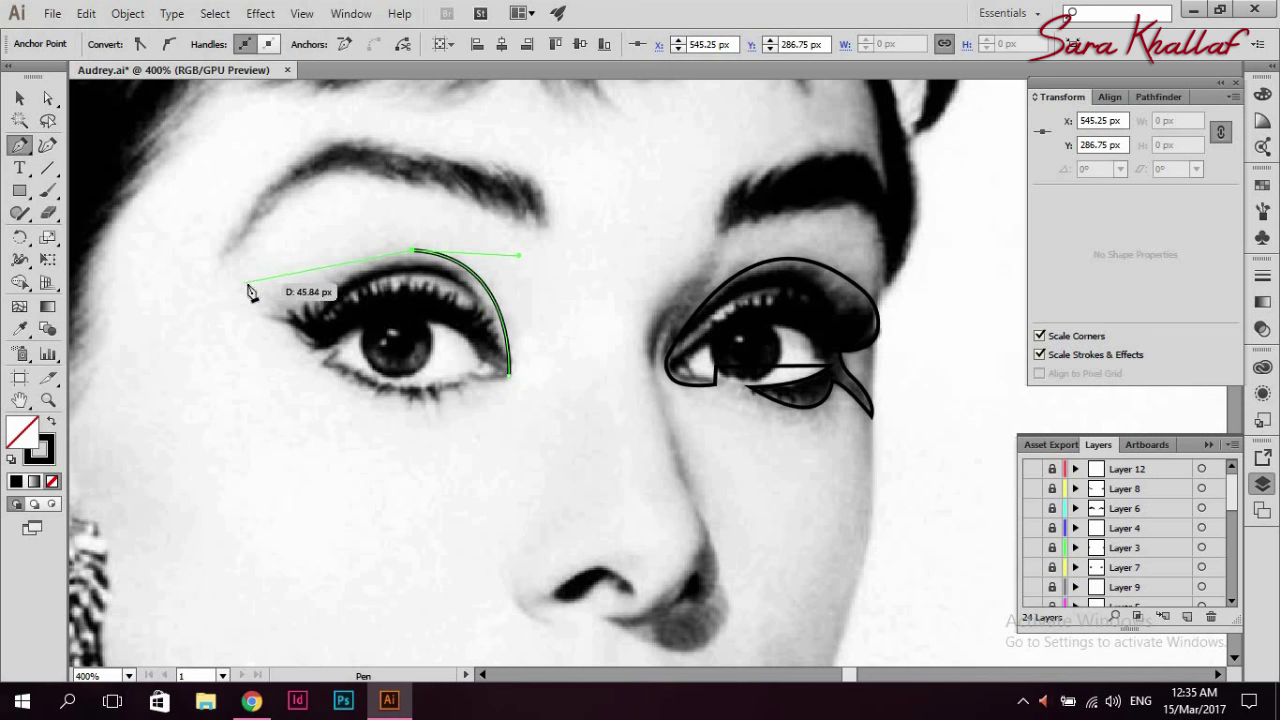
{"action": "left_click", "coordinate": [233, 277]}
{"action": "left_click_drag", "start_coordinate": [405, 409], "coordinate": [510, 411]}
{"action": "left_click", "coordinate": [510, 375]}
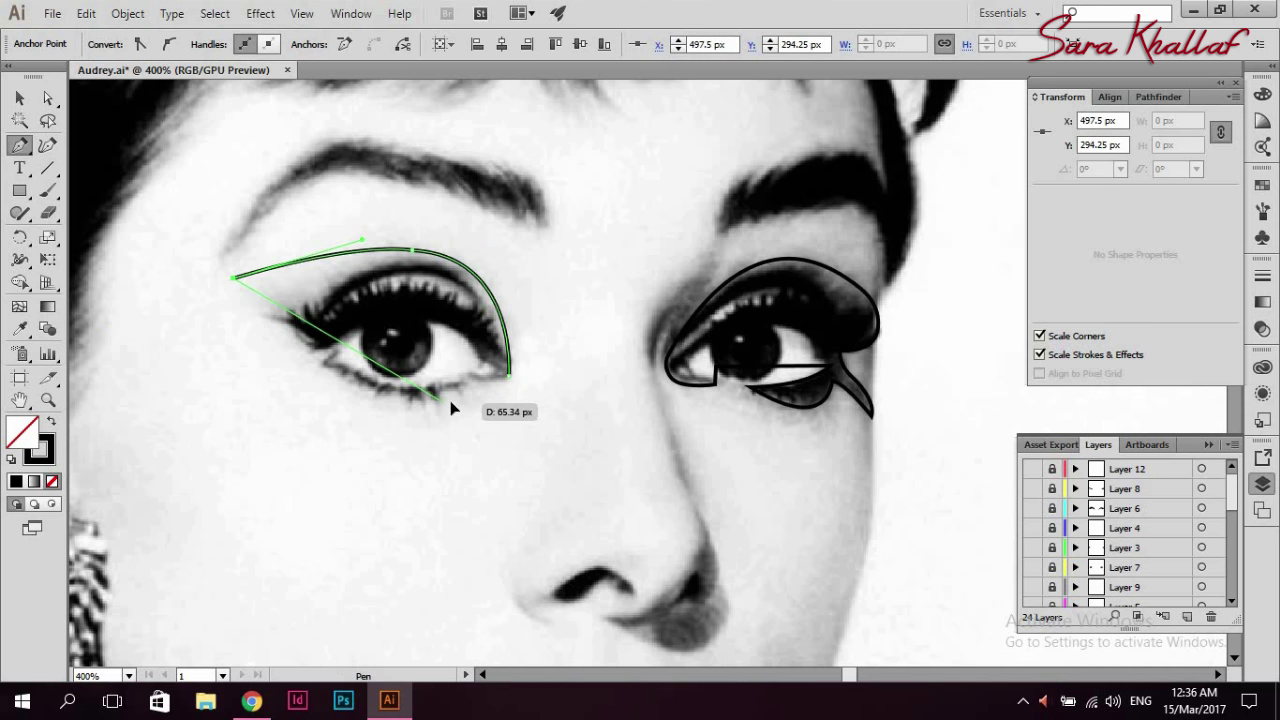
{"action": "mouse_move", "coordinate": [443, 400]}
{"action": "left_mouse_down"}
{"action": "mouse_move", "coordinate": [450, 410]}
{"action": "mouse_move", "coordinate": [513, 383]}
{"action": "left_mouse_up"}
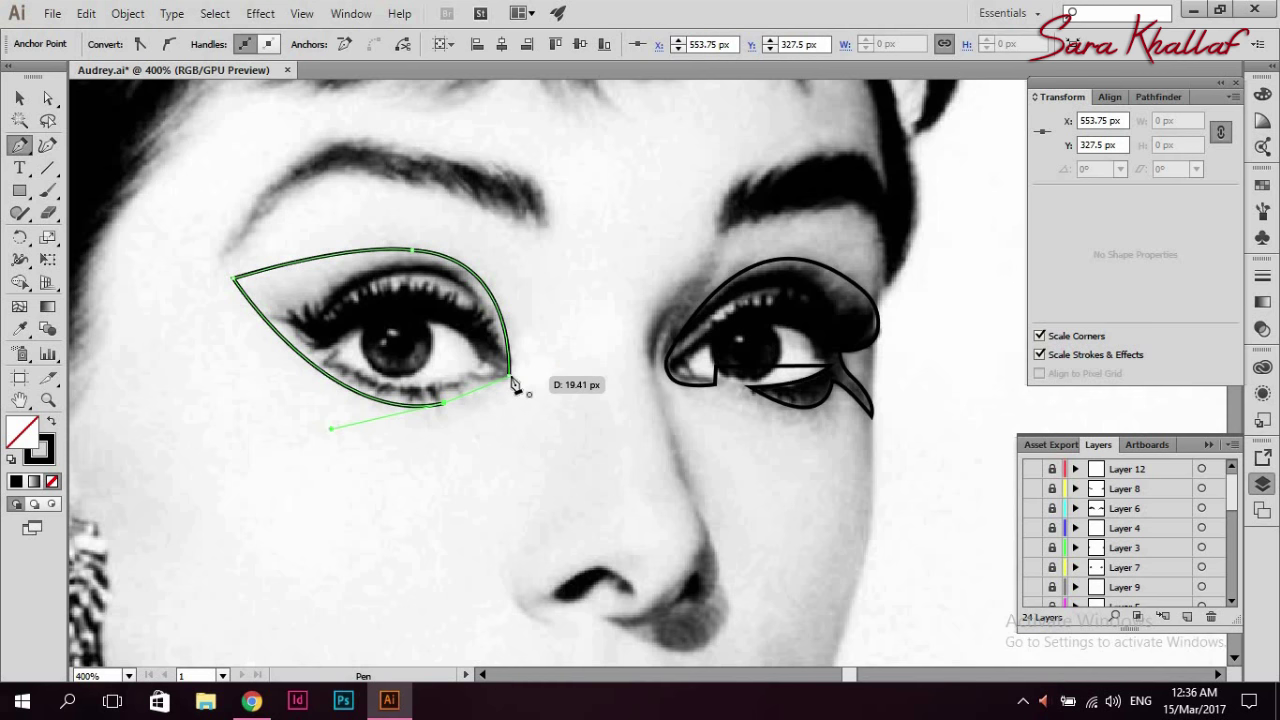
{"action": "key", "text": "v"}
{"action": "key", "text": "ctrl+shift+a"}
- Show Layer 23, select both eye-shadow outlines and swap their stroke into a faint fill
{"action": "scroll", "coordinate": [1130, 540], "scroll_direction": "down", "scroll_amount": 3}
{"action": "scroll", "coordinate": [1137, 570], "scroll_direction": "down", "scroll_amount": 3}
{"action": "left_click", "coordinate": [1031, 567]}
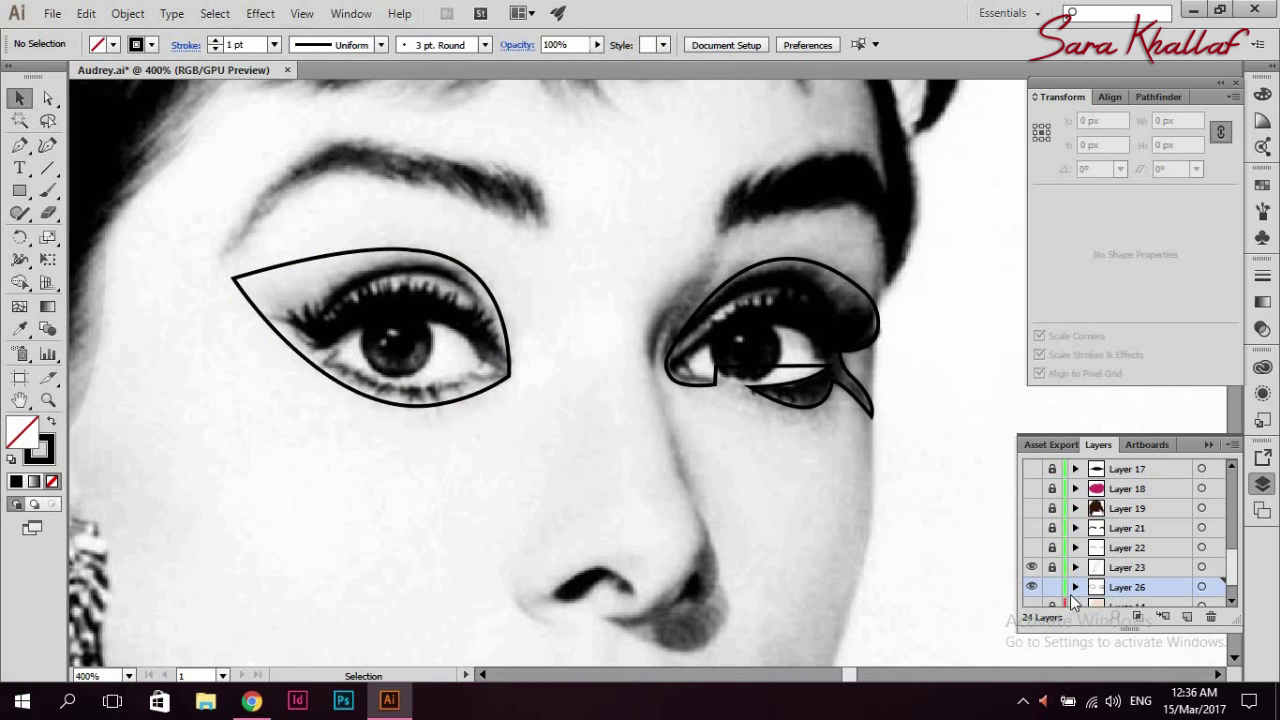
{"action": "scroll", "coordinate": [1077, 566], "scroll_direction": "up", "scroll_amount": 3}
{"action": "left_click", "coordinate": [1031, 538]}
{"action": "key", "text": "ctrl+a"}
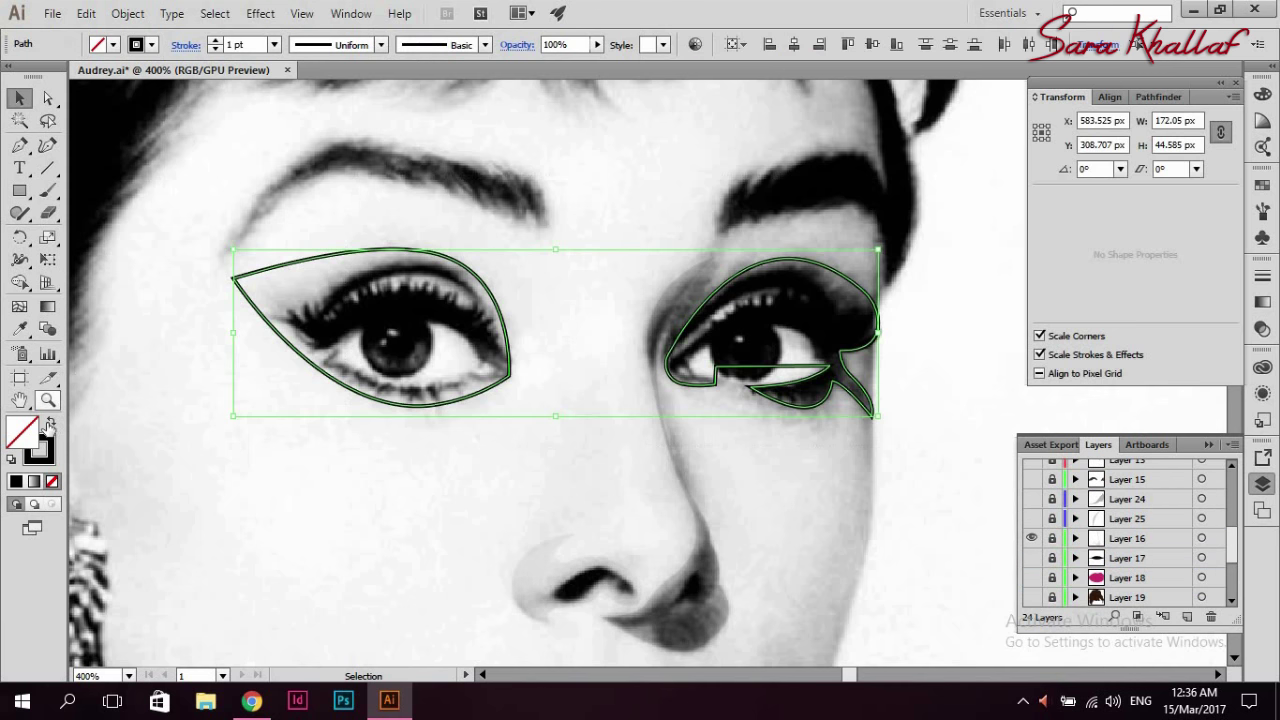
{"action": "key", "text": "shift+x"}
{"action": "key", "text": "ctrl+shift+a"}
{"action": "scroll", "coordinate": [1120, 540], "scroll_direction": "up", "scroll_amount": 5}
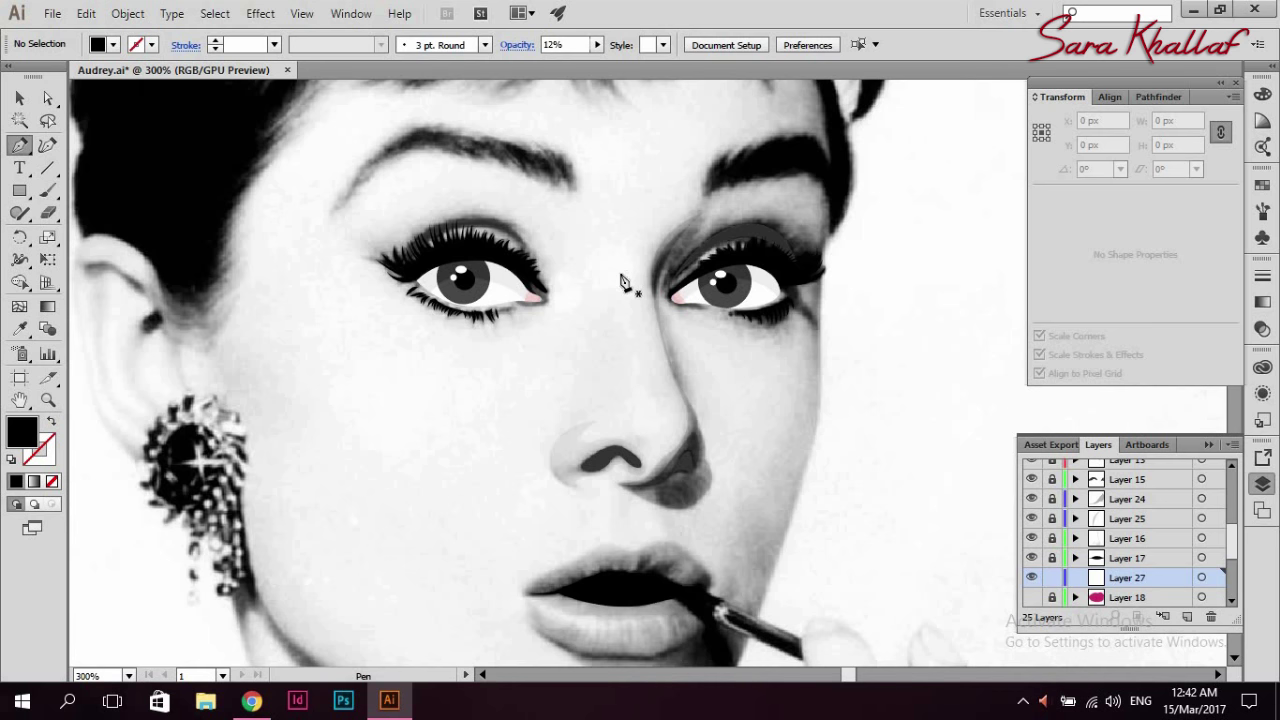
- Trace the nose outline from the bridge around the tip and nostril wings, closing at the top
{"action": "left_click", "coordinate": [595, 250]}
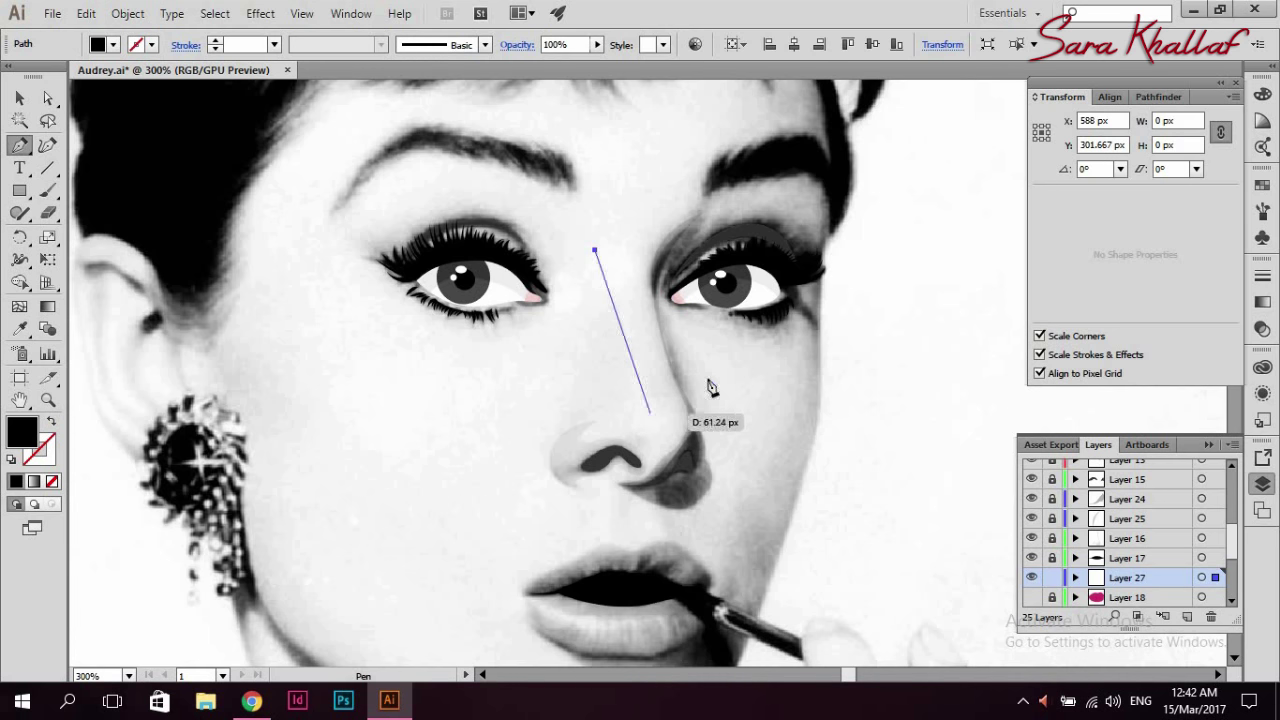
{"action": "left_click_drag", "start_coordinate": [632, 419], "coordinate": [623, 441]}
{"action": "mouse_move", "coordinate": [638, 527]}
{"action": "left_mouse_down"}
{"action": "mouse_move", "coordinate": [640, 428]}
{"action": "mouse_move", "coordinate": [672, 424]}
{"action": "mouse_move", "coordinate": [652, 440]}
{"action": "left_mouse_up"}
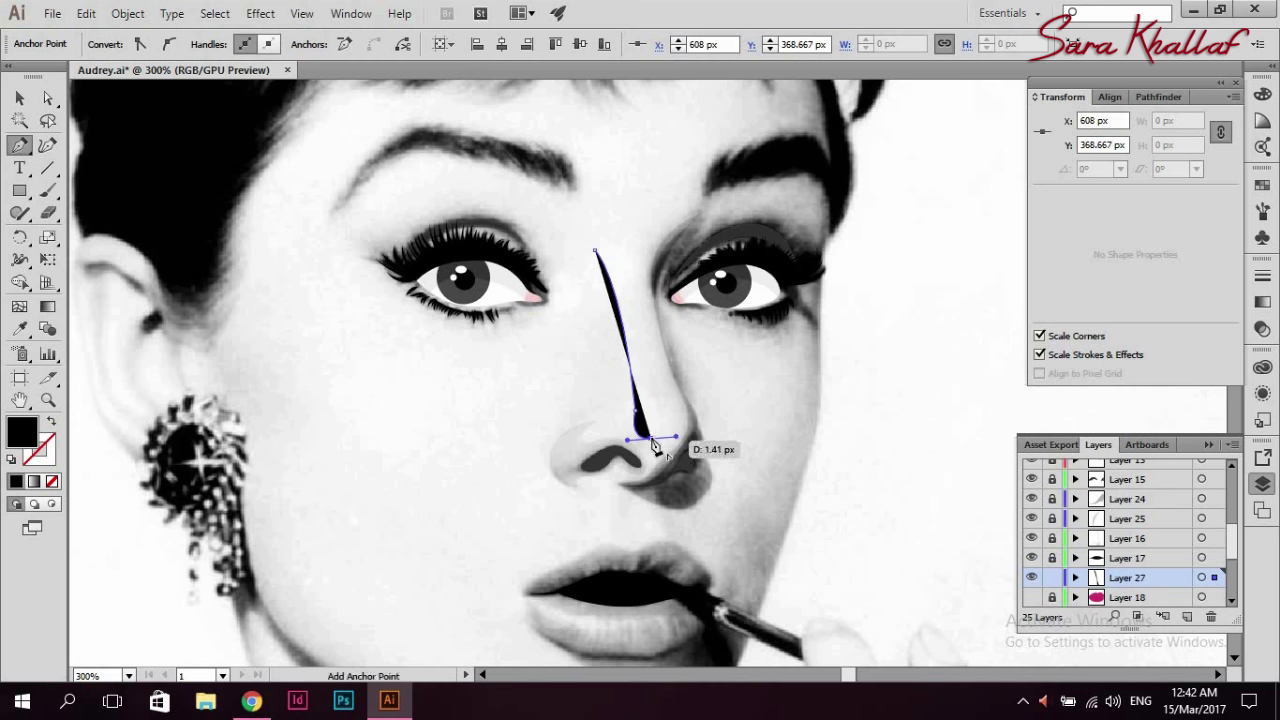
{"action": "left_click_drag", "start_coordinate": [641, 469], "coordinate": [615, 466]}
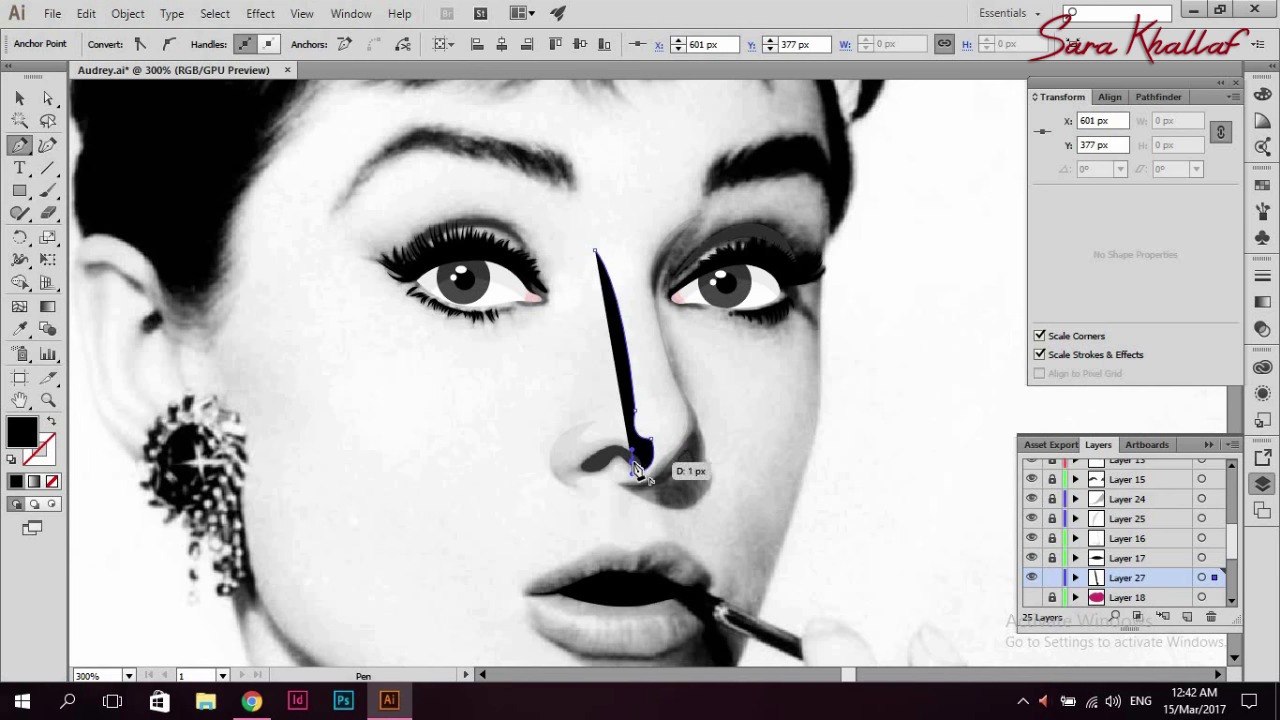
{"action": "left_click_drag", "start_coordinate": [585, 467], "coordinate": [50, 425]}
{"action": "left_click_drag", "start_coordinate": [160, 500], "coordinate": [451, 506]}
{"action": "key", "text": "shift+x"}
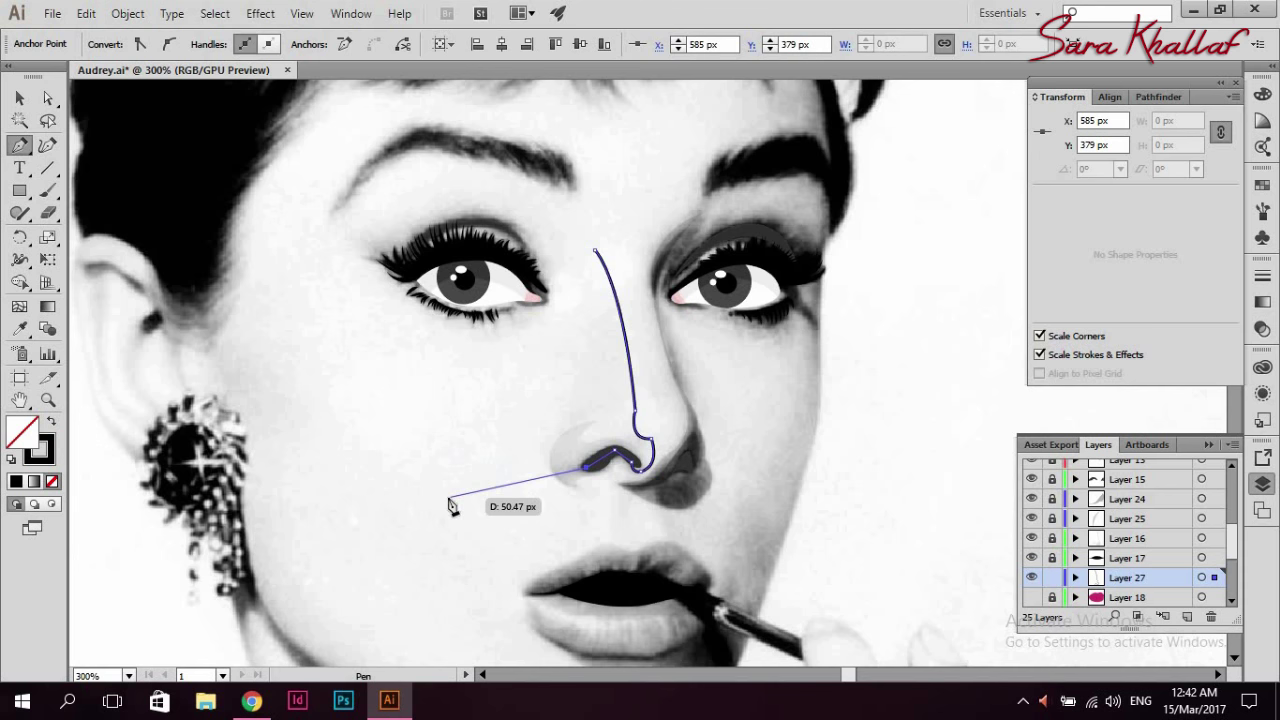
{"action": "mouse_move", "coordinate": [557, 425]}
{"action": "left_mouse_down"}
{"action": "mouse_move", "coordinate": [573, 385]}
{"action": "mouse_move", "coordinate": [430, 275]}
{"action": "left_mouse_up"}
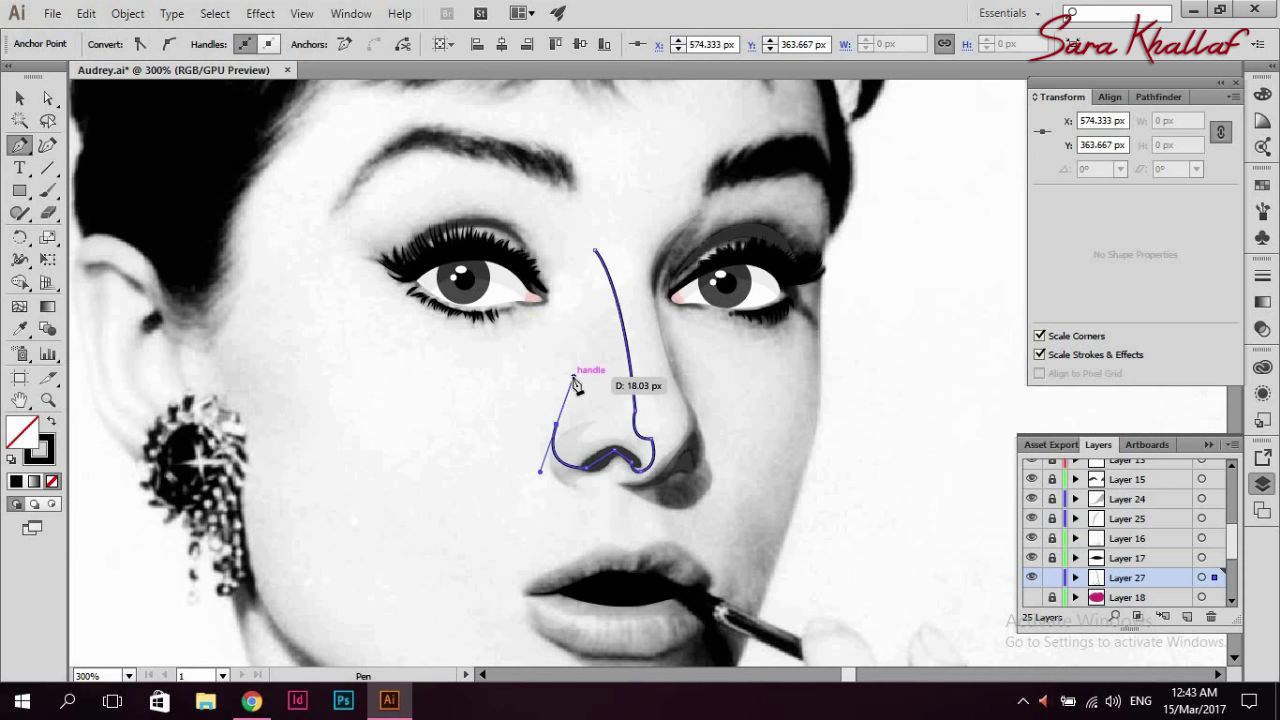
{"action": "mouse_move", "coordinate": [430, 275]}
{"action": "left_mouse_down"}
{"action": "mouse_move", "coordinate": [613, 340]}
{"action": "mouse_move", "coordinate": [652, 380]}
{"action": "mouse_move", "coordinate": [626, 350]}
{"action": "left_mouse_up"}
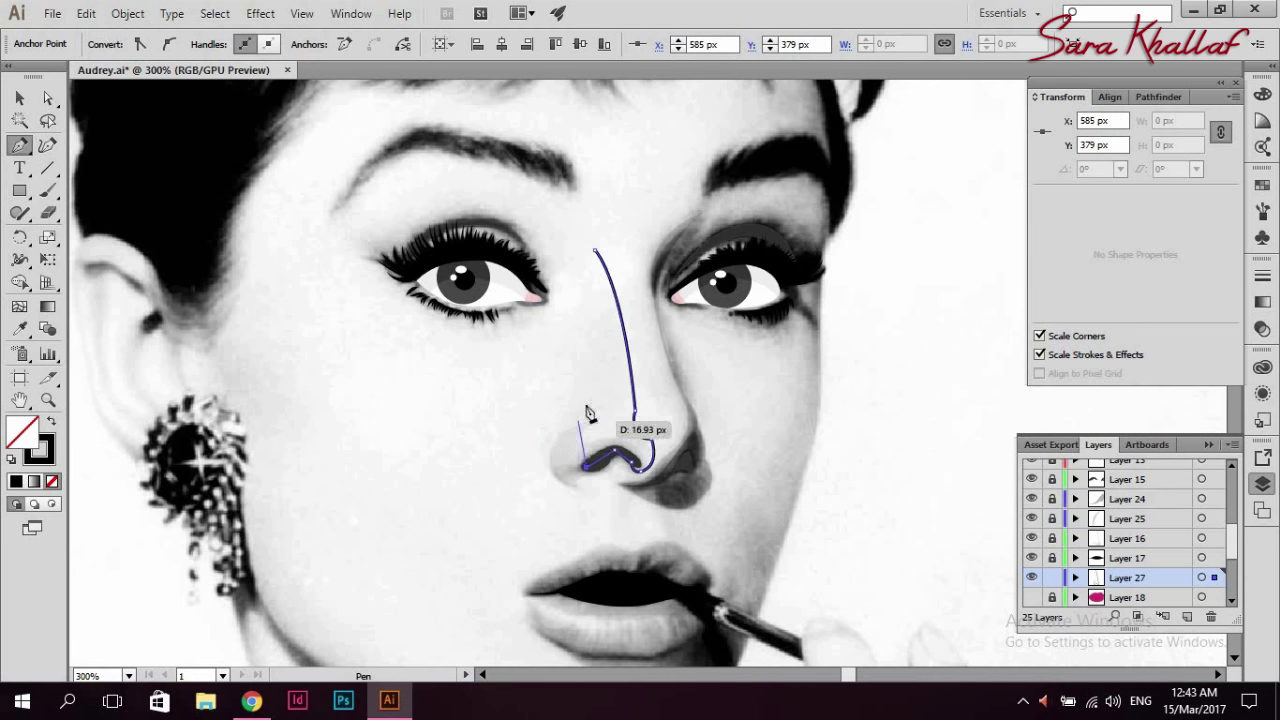
{"action": "left_click", "coordinate": [595, 251]}
- Copy the eye-shadow fill onto the nose and set its opacity to 2%
{"action": "key", "text": "v"}
{"action": "left_click", "coordinate": [503, 534]}
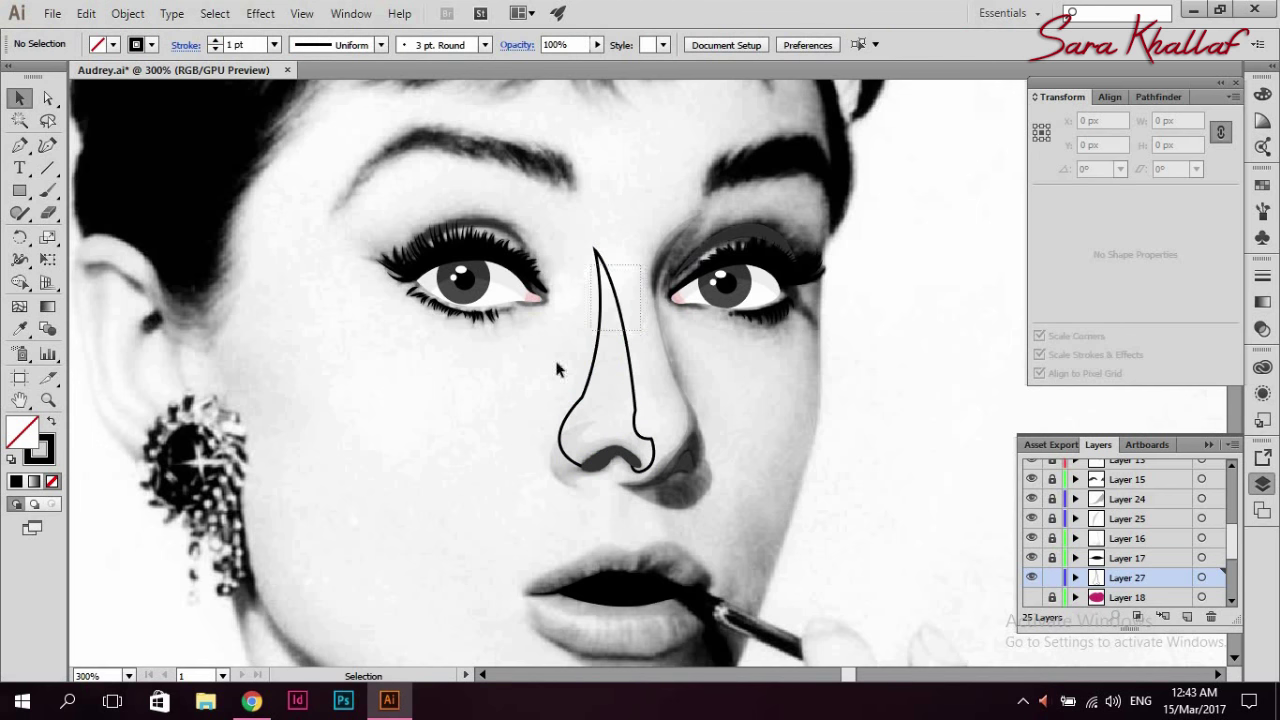
{"action": "left_click", "coordinate": [591, 330]}
{"action": "key", "text": "i"}
{"action": "left_click", "coordinate": [129, 344]}
{"action": "type", "text": "2"}
{"action": "key", "text": "Return"}
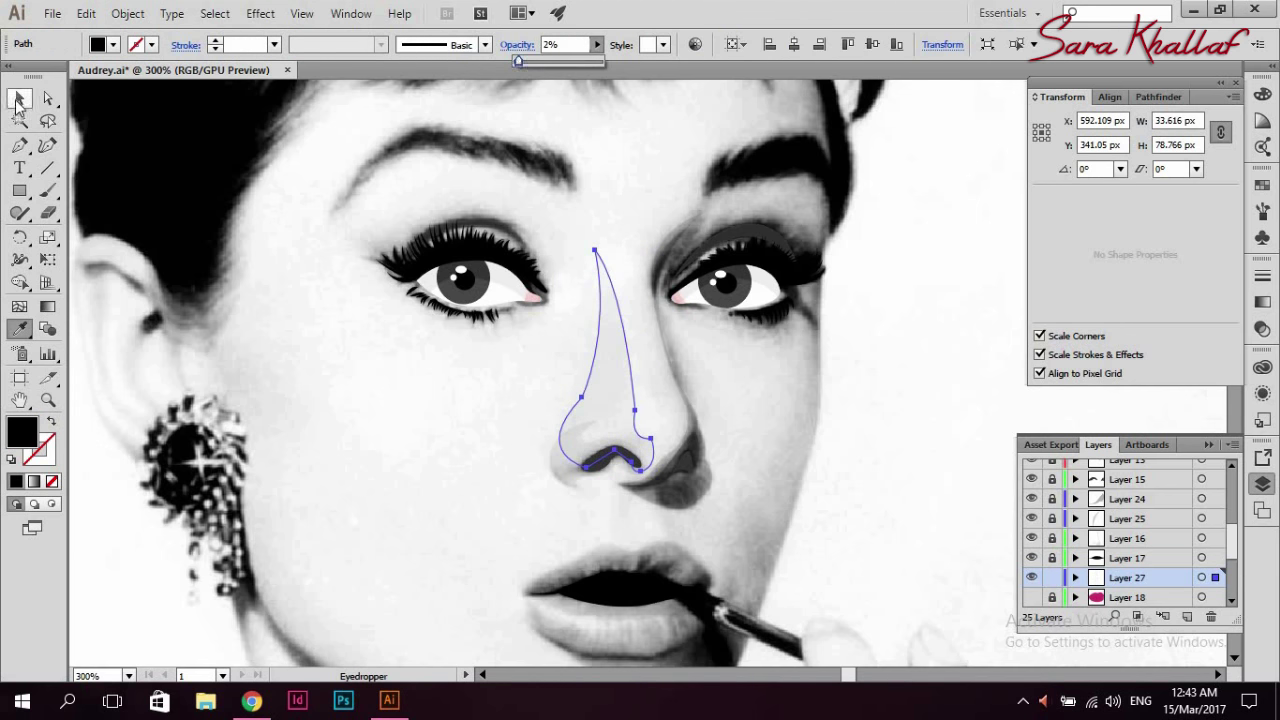
- Nudge the nose-bottom anchors into place, then begin outlining the upper teeth
{"action": "left_click", "coordinate": [47, 97]}
{"action": "left_click", "coordinate": [640, 420]}
{"action": "left_click", "coordinate": [628, 370]}
{"action": "left_click", "coordinate": [294, 420]}
{"action": "left_click", "coordinate": [641, 458]}
{"action": "left_click_drag", "start_coordinate": [641, 458], "coordinate": [645, 462]}
{"action": "left_click", "coordinate": [651, 457]}
{"action": "left_click", "coordinate": [634, 425]}
{"action": "left_click", "coordinate": [650, 447]}
{"action": "left_click", "coordinate": [652, 455]}
{"action": "left_click", "coordinate": [636, 418]}
{"action": "left_click", "coordinate": [600, 410]}
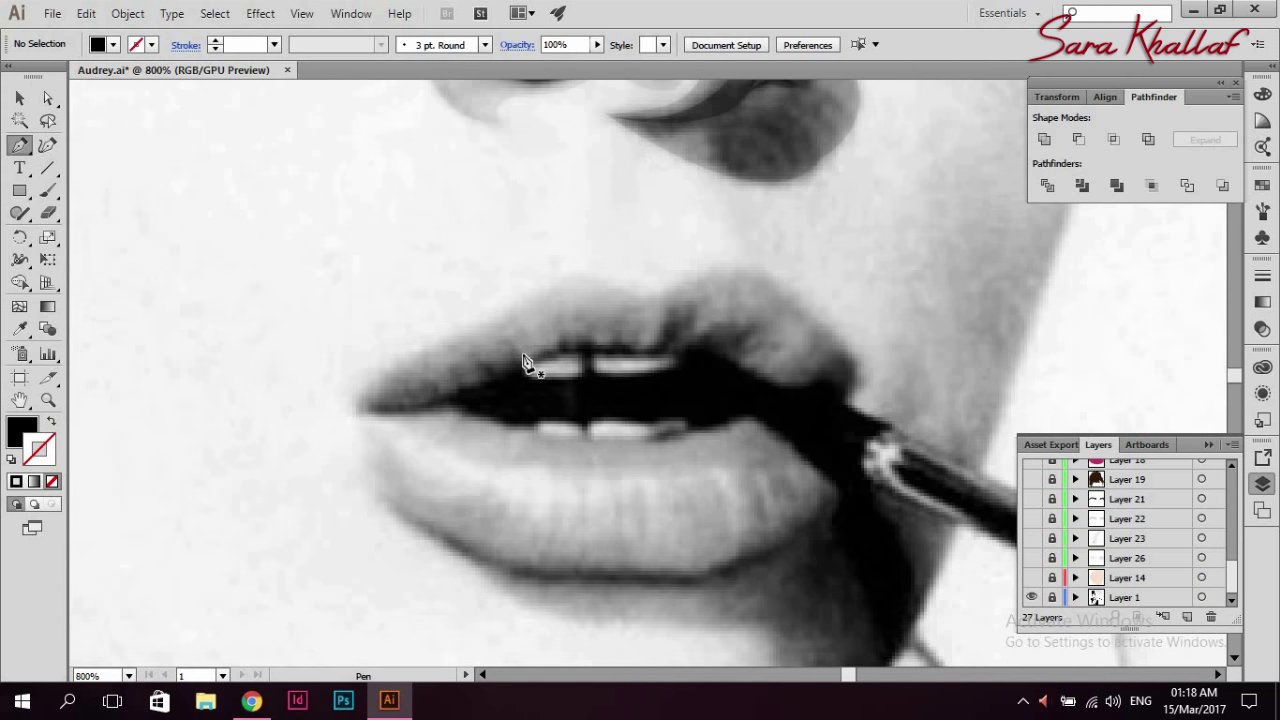
{"action": "mouse_move", "coordinate": [524, 360]}
{"action": "left_mouse_down"}
{"action": "mouse_move", "coordinate": [572, 384]}
{"action": "mouse_move", "coordinate": [595, 378]}
{"action": "left_mouse_up"}
- Pen-draw closed upper and lower teeth shapes inside the mouth opening
{"action": "left_click", "coordinate": [646, 381]}
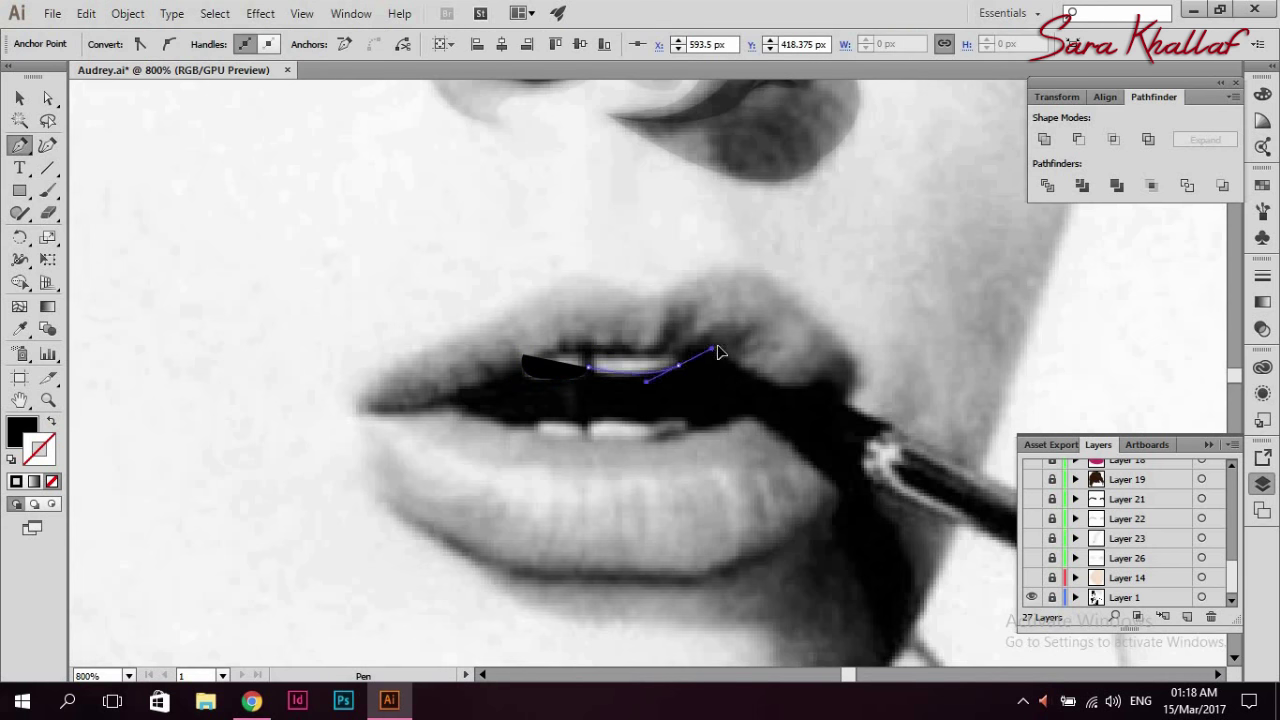
{"action": "left_click_drag", "start_coordinate": [752, 352], "coordinate": [680, 343]}
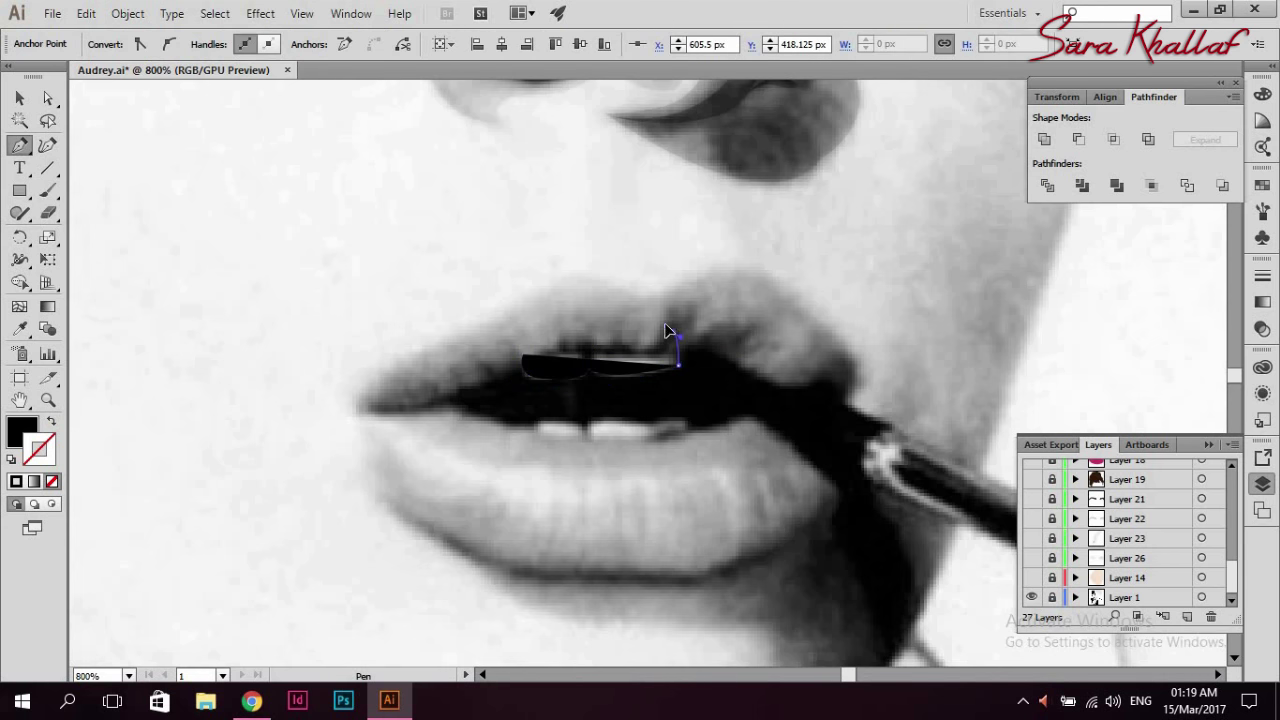
{"action": "left_click", "coordinate": [532, 437]}
{"action": "mouse_move", "coordinate": [558, 419]}
{"action": "left_mouse_down"}
{"action": "mouse_move", "coordinate": [588, 421]}
{"action": "mouse_move", "coordinate": [591, 438]}
{"action": "mouse_move", "coordinate": [699, 446]}
{"action": "mouse_move", "coordinate": [652, 432]}
{"action": "mouse_move", "coordinate": [694, 434]}
{"action": "left_mouse_up"}
{"action": "left_click", "coordinate": [537, 437]}
- Fill both teeth shapes white and make the pink lips layer visible again
{"action": "key", "text": "v"}
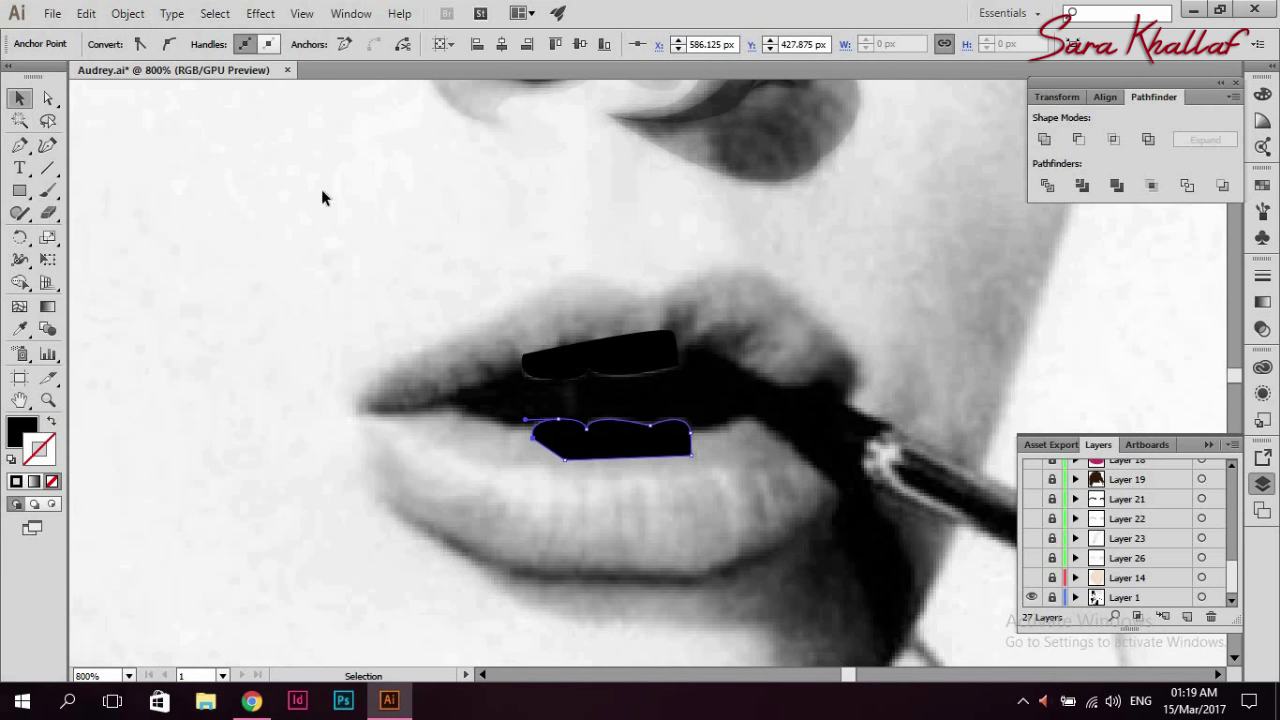
{"action": "left_click", "coordinate": [113, 45]}
{"action": "left_click", "coordinate": [38, 64]}
{"action": "left_click", "coordinate": [1031, 577], "text": "alt"}
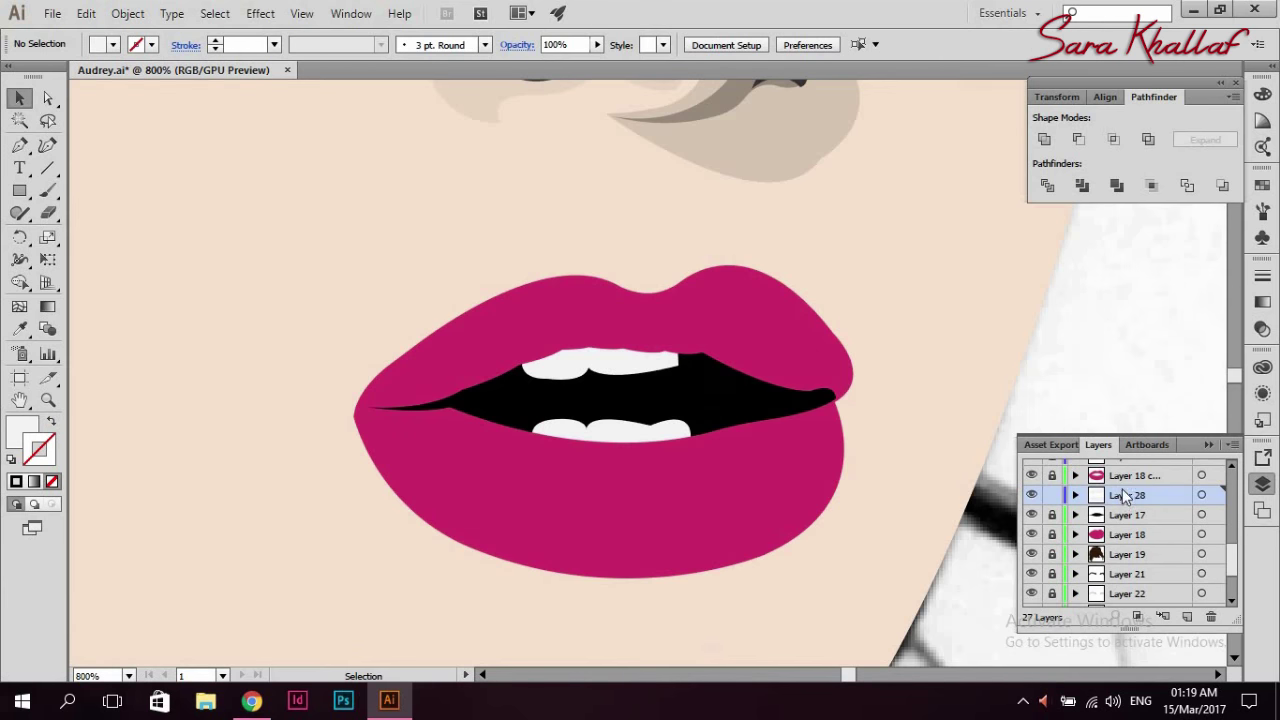
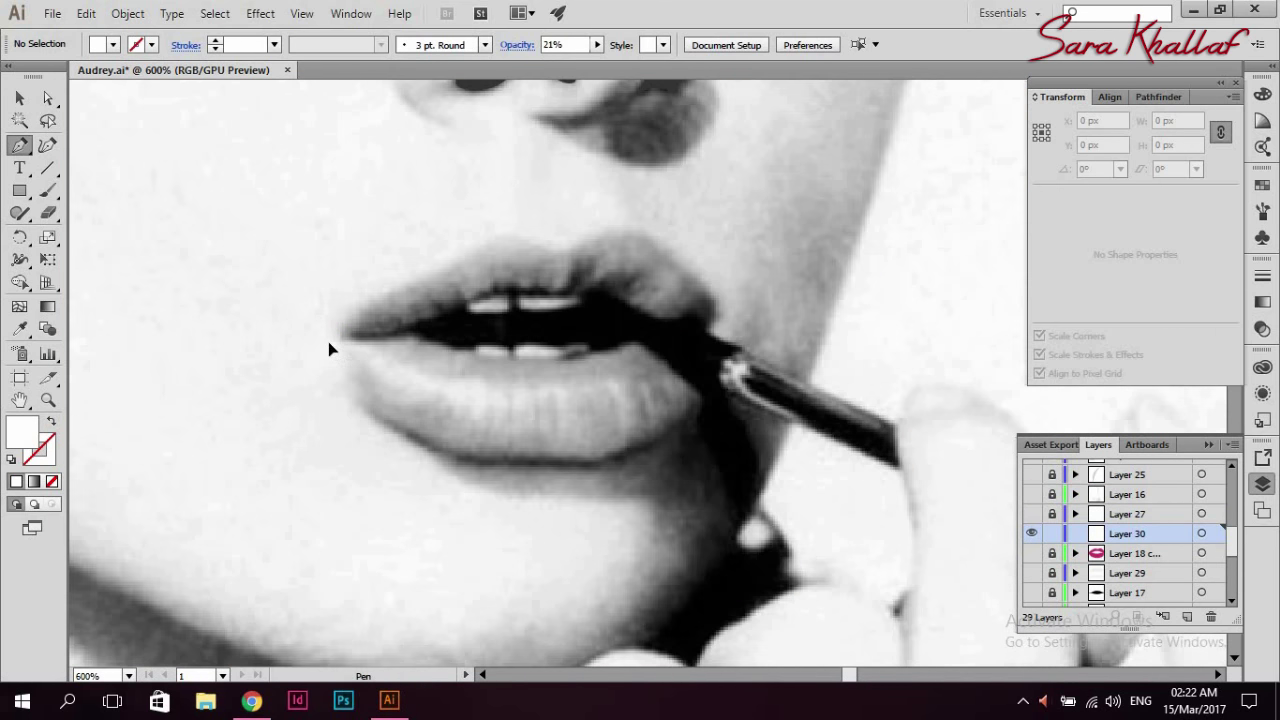
- Trace and close a white shape along the left half of the upper lip's top edge
{"action": "left_click", "coordinate": [329, 342]}
{"action": "mouse_move", "coordinate": [435, 282]}
{"action": "left_mouse_down"}
{"action": "mouse_move", "coordinate": [476, 283]}
{"action": "mouse_move", "coordinate": [455, 285]}
{"action": "left_mouse_up"}
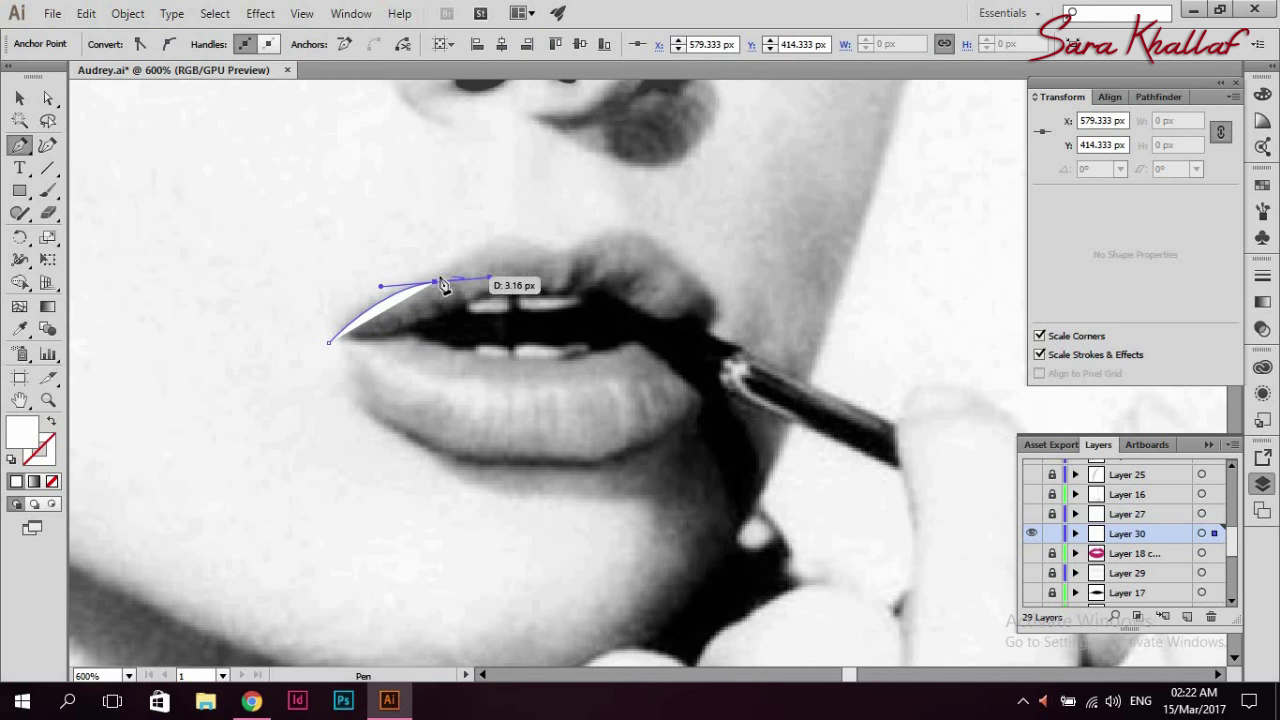
{"action": "left_click_drag", "start_coordinate": [557, 257], "coordinate": [613, 284]}
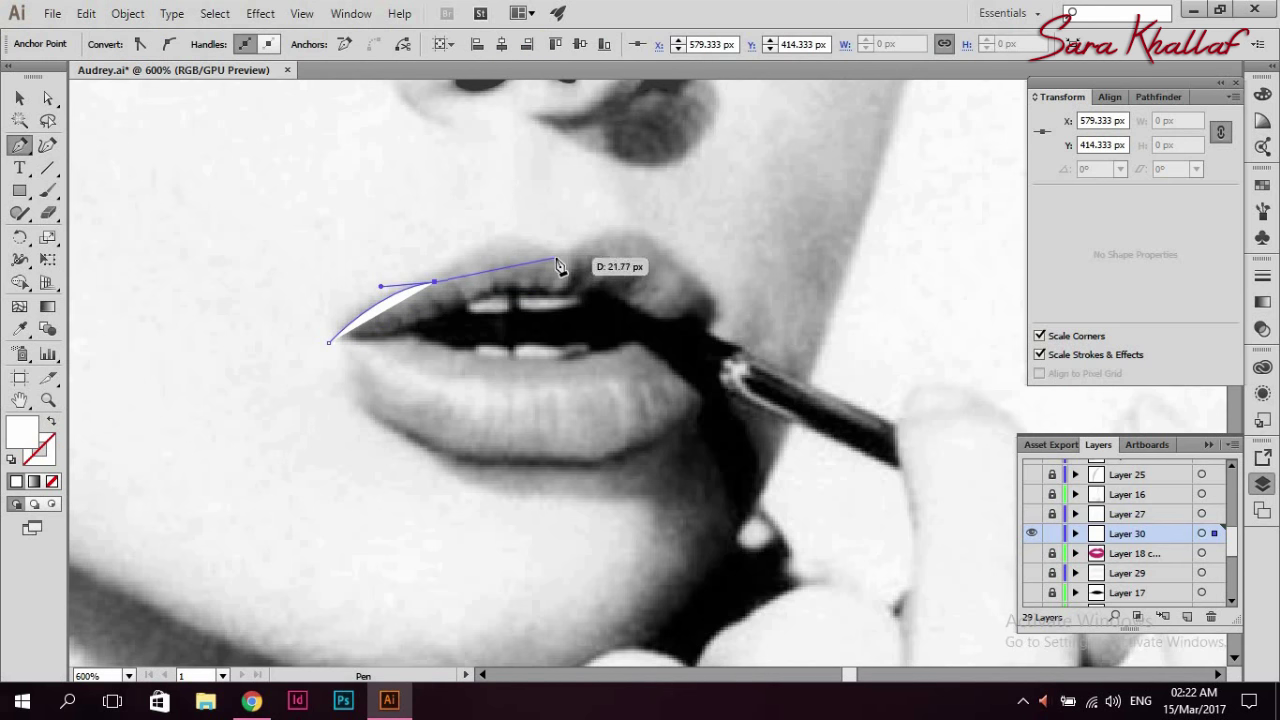
{"action": "mouse_move", "coordinate": [620, 290]}
{"action": "left_mouse_down"}
{"action": "mouse_move", "coordinate": [563, 260]}
{"action": "mouse_move", "coordinate": [625, 191]}
{"action": "left_mouse_up"}
{"action": "left_click_drag", "start_coordinate": [466, 212], "coordinate": [470, 198]}
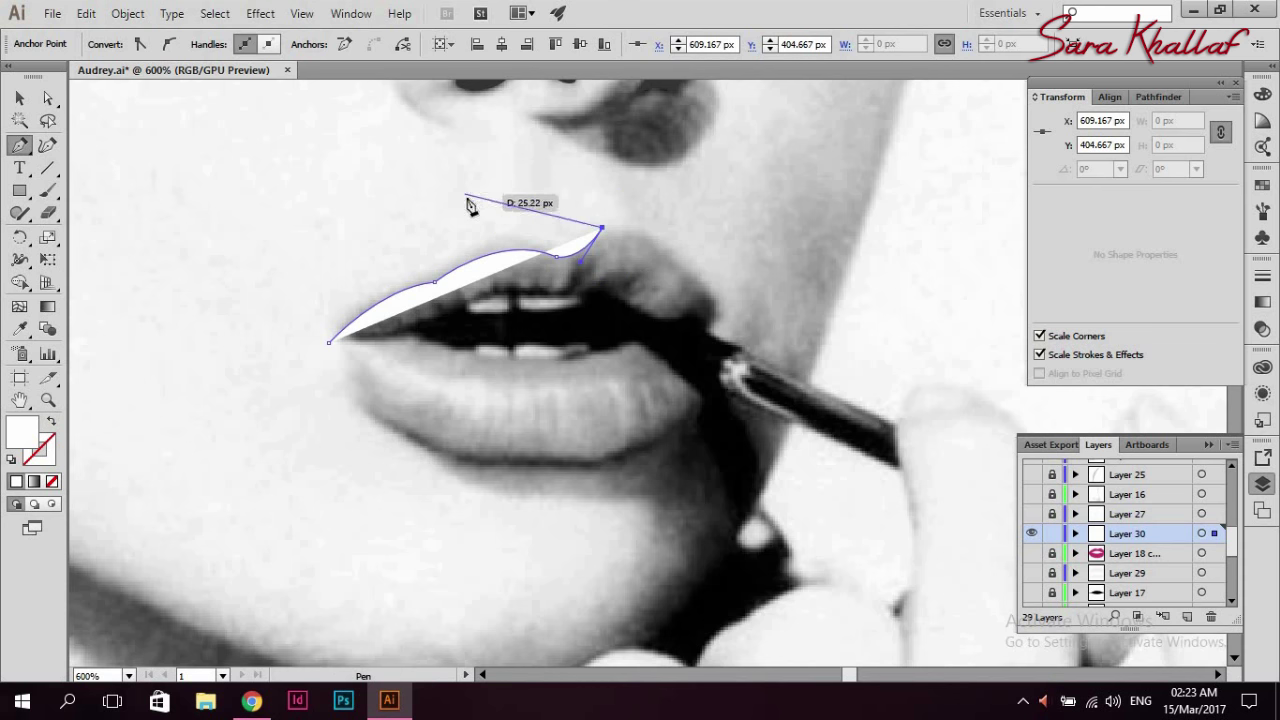
{"action": "left_click", "coordinate": [329, 342]}
{"action": "left_click", "coordinate": [393, 232], "text": "ctrl"}
- Check the white shape's anchors with Direct Selection, then deselect and return to the Pen
{"action": "left_click", "coordinate": [428, 266]}
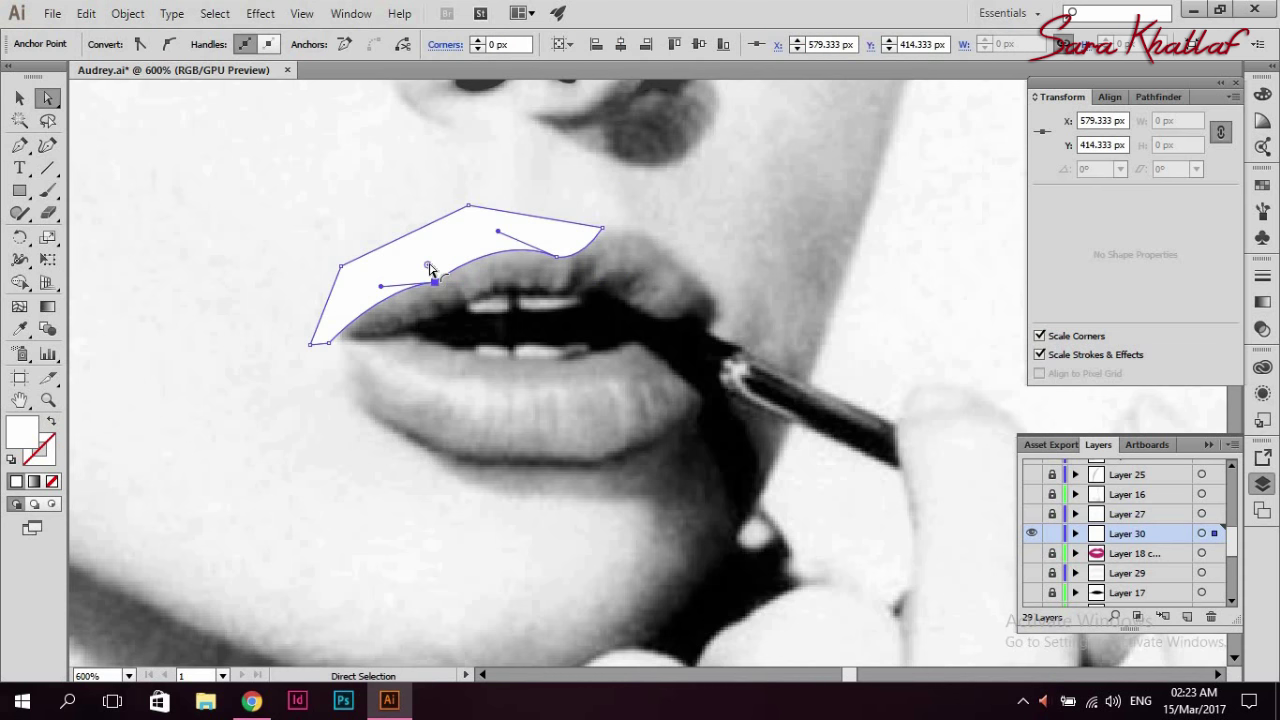
{"action": "left_click", "coordinate": [266, 331]}
{"action": "left_click", "coordinate": [571, 229]}
{"action": "left_click", "coordinate": [85, 247]}
{"action": "key", "text": "p"}
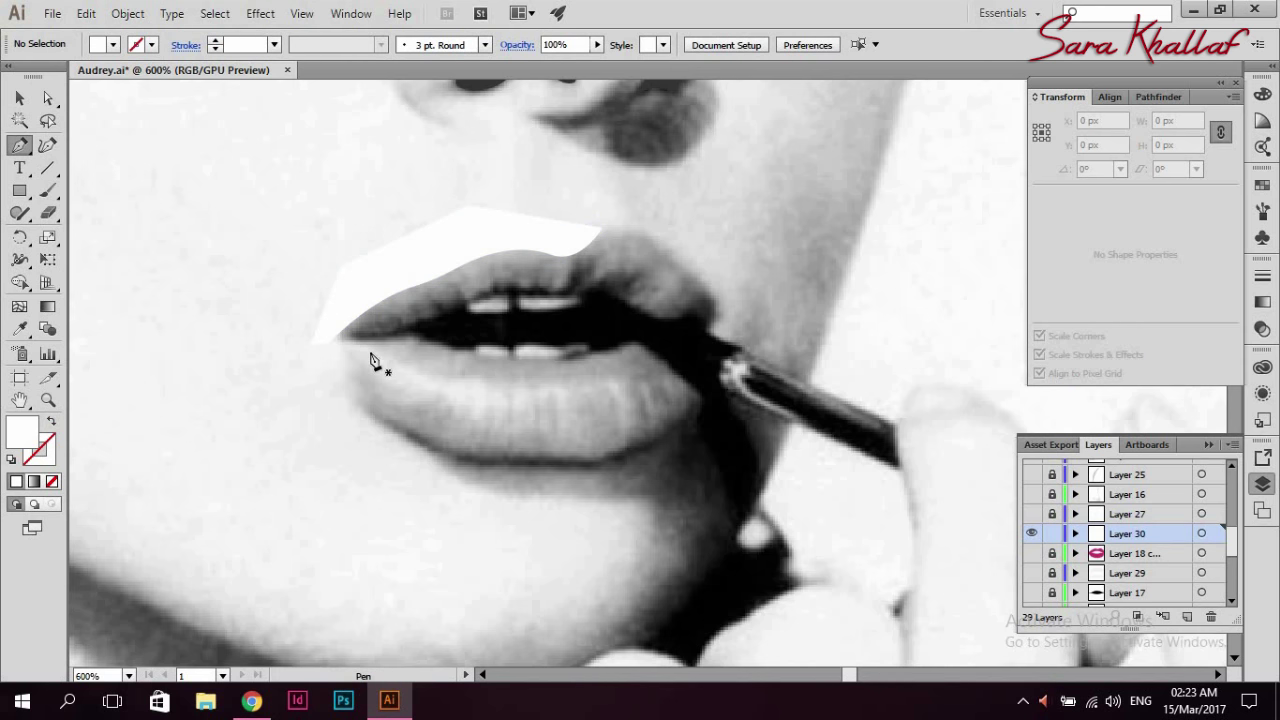
- Draw a closed white shape following the upper lip's scalloped contour down to the mouth line
{"action": "mouse_move", "coordinate": [336, 340]}
{"action": "left_mouse_down"}
{"action": "mouse_move", "coordinate": [478, 293]}
{"action": "mouse_move", "coordinate": [555, 307]}
{"action": "mouse_move", "coordinate": [530, 349]}
{"action": "mouse_move", "coordinate": [563, 299]}
{"action": "left_mouse_up"}
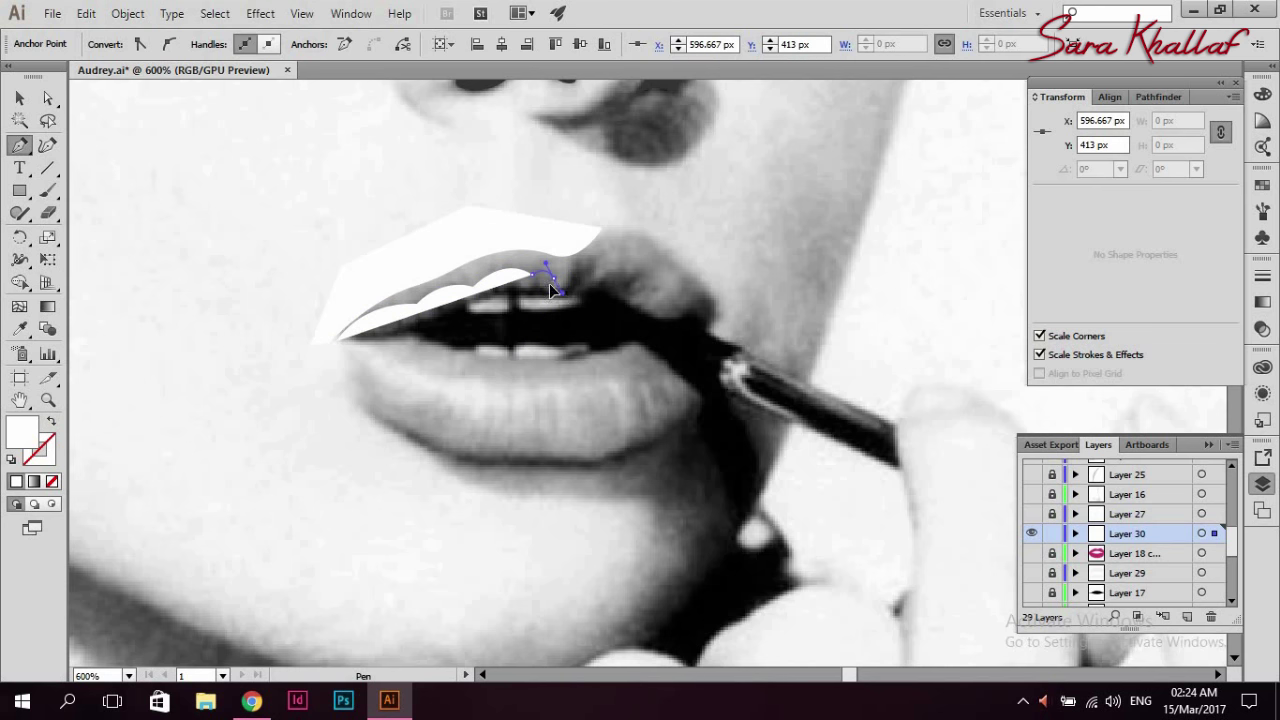
{"action": "left_click", "coordinate": [552, 274]}
{"action": "left_click_drag", "start_coordinate": [551, 312], "coordinate": [551, 312]}
{"action": "left_click", "coordinate": [550, 296]}
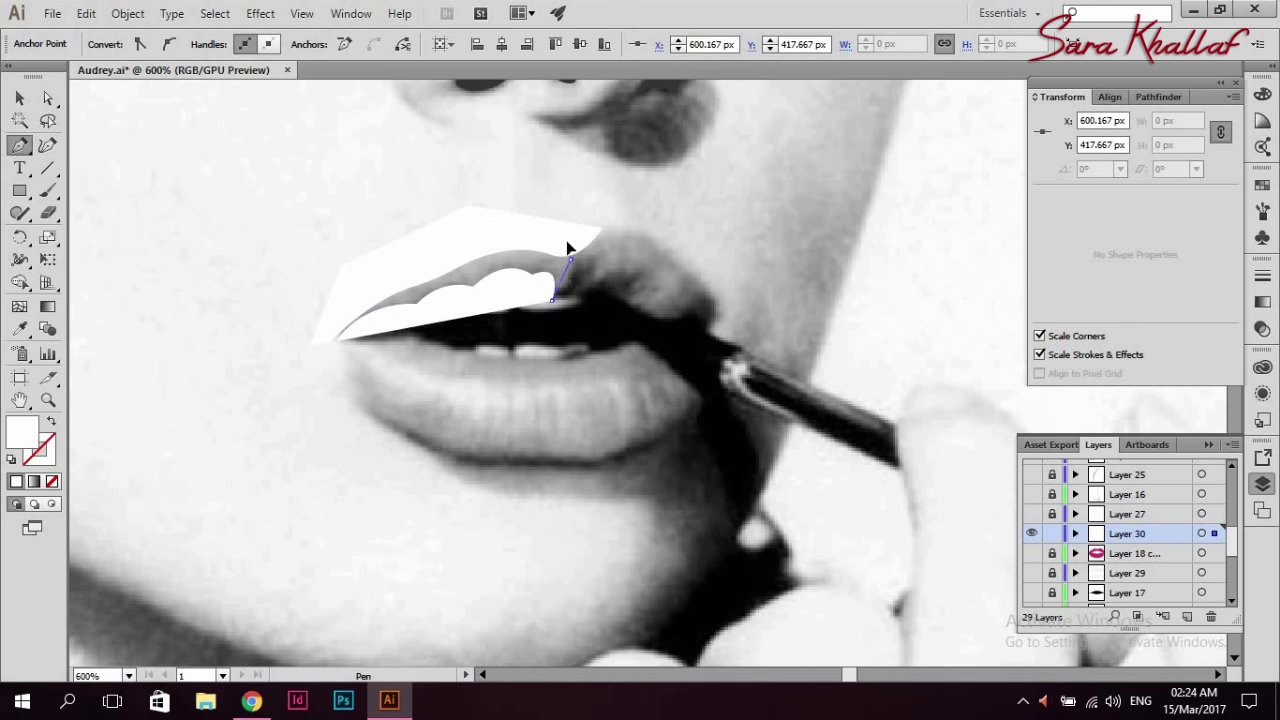
{"action": "left_click_drag", "start_coordinate": [569, 259], "coordinate": [596, 266]}
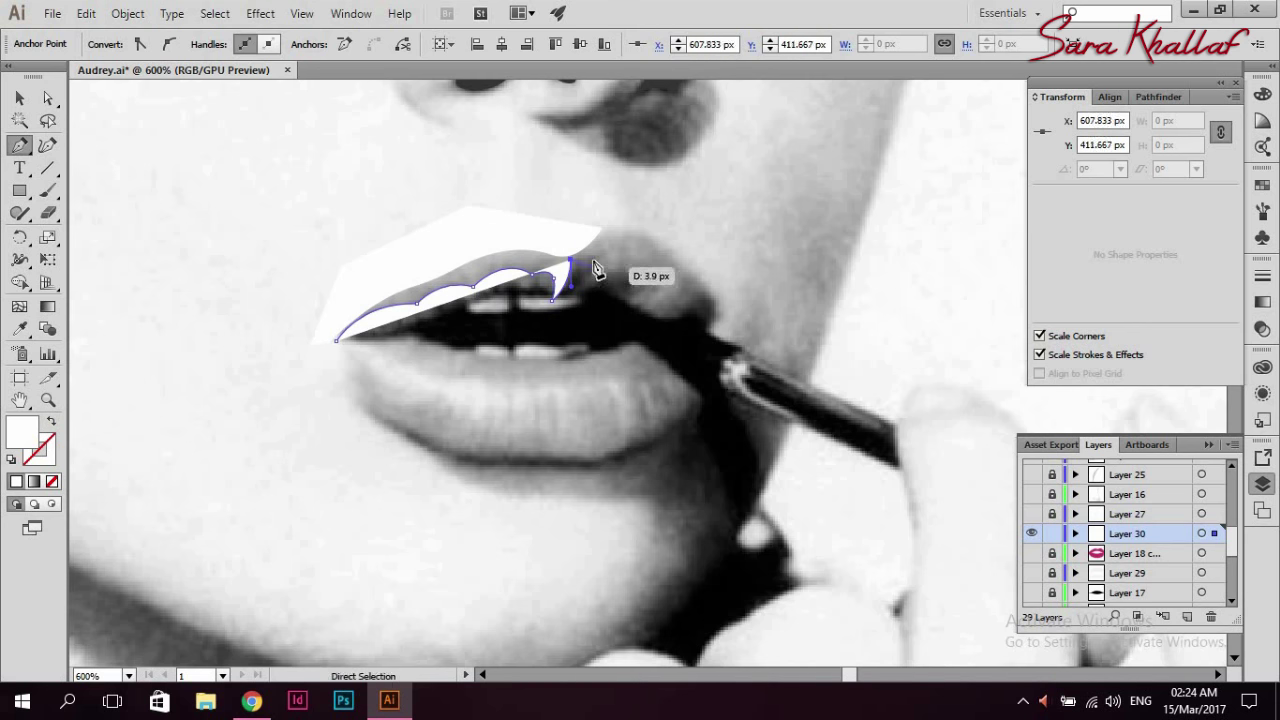
{"action": "left_click_drag", "start_coordinate": [589, 283], "coordinate": [646, 290]}
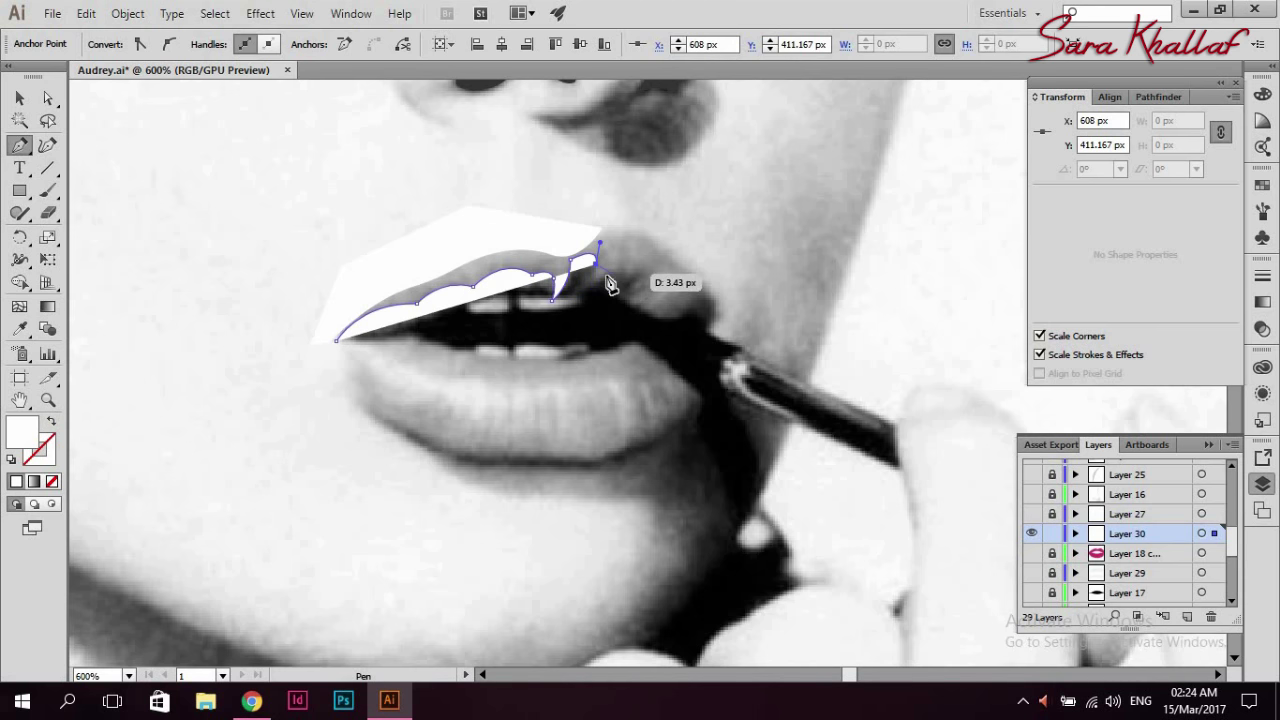
{"action": "mouse_move", "coordinate": [646, 287]}
{"action": "left_mouse_down"}
{"action": "mouse_move", "coordinate": [693, 316]}
{"action": "mouse_move", "coordinate": [743, 319]}
{"action": "left_mouse_up"}
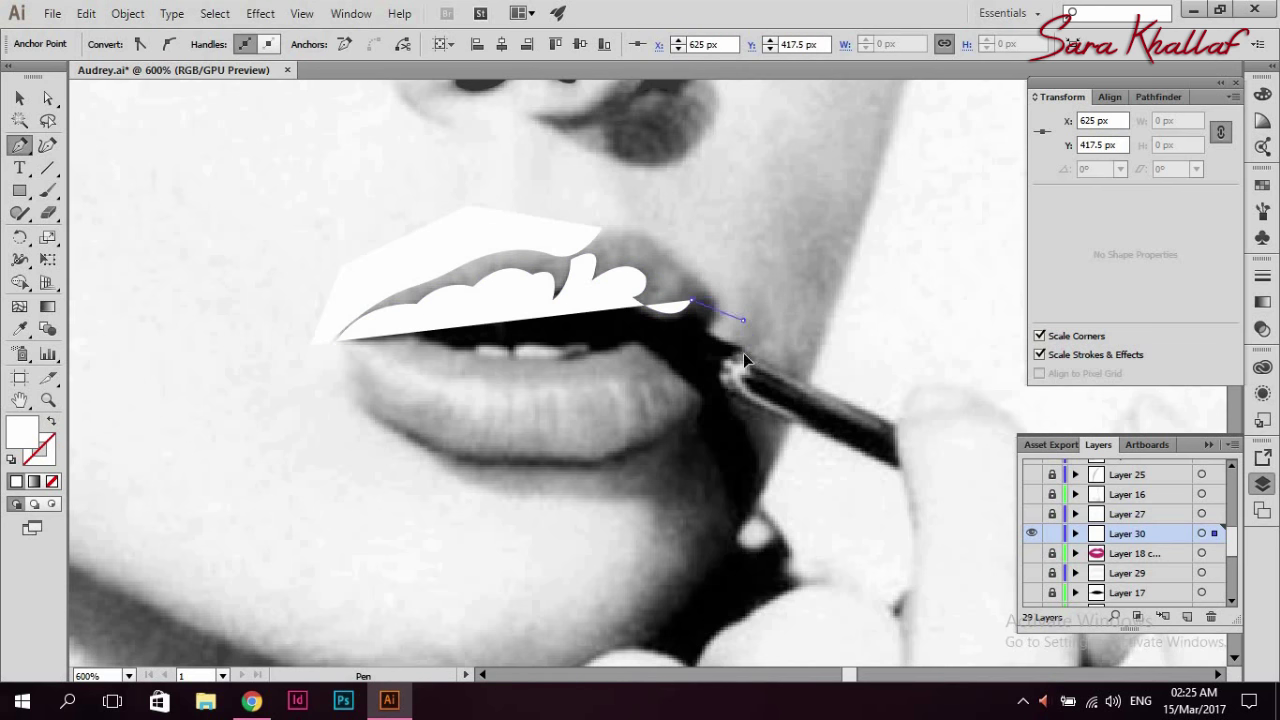
{"action": "left_click_drag", "start_coordinate": [773, 372], "coordinate": [749, 337]}
{"action": "left_click", "coordinate": [694, 343]}
{"action": "left_click_drag", "start_coordinate": [545, 341], "coordinate": [483, 341]}
{"action": "left_click", "coordinate": [424, 333]}
{"action": "left_click_drag", "start_coordinate": [337, 341], "coordinate": [337, 348]}
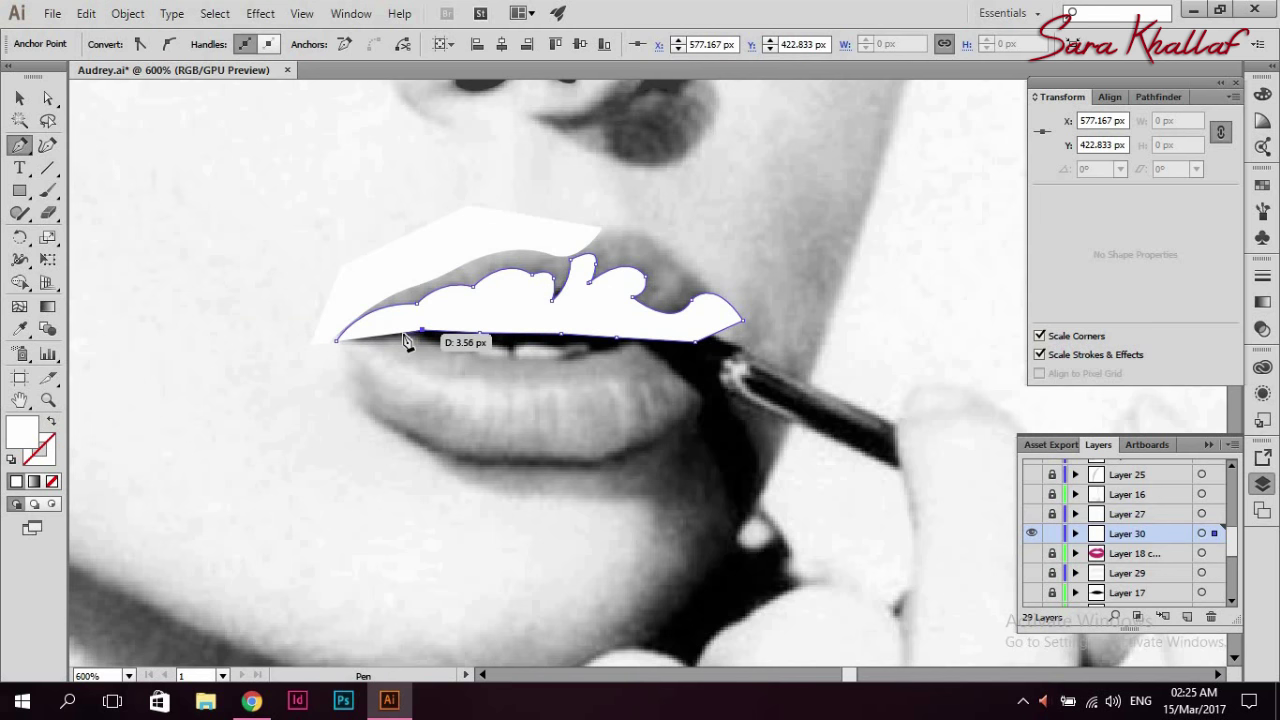
- Inspect the contour's anchors with Direct Selection, then start a path along the lower lip's bottom
{"action": "key", "text": "v"}
{"action": "left_click", "coordinate": [231, 257]}
{"action": "key", "text": "a"}
{"action": "left_click", "coordinate": [587, 277]}
{"action": "left_click", "coordinate": [620, 449]}
{"action": "left_click", "coordinate": [691, 300]}
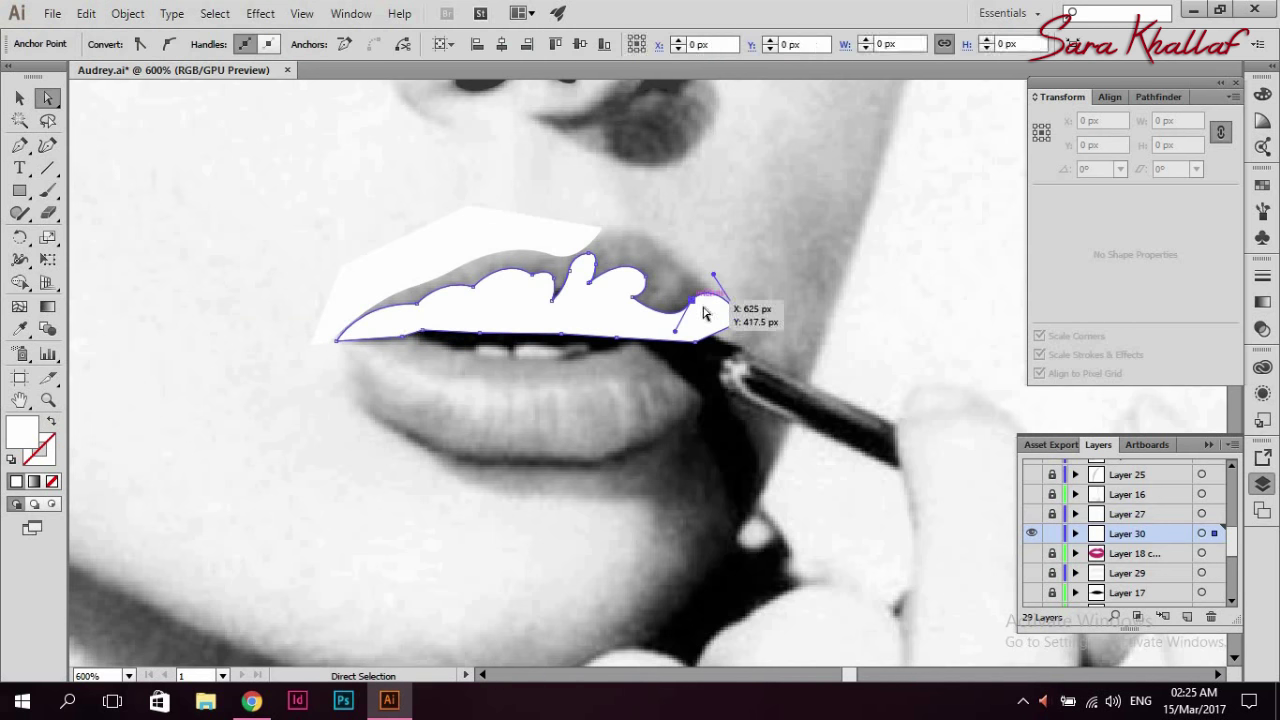
{"action": "key", "text": "p"}
{"action": "left_click", "coordinate": [341, 392]}
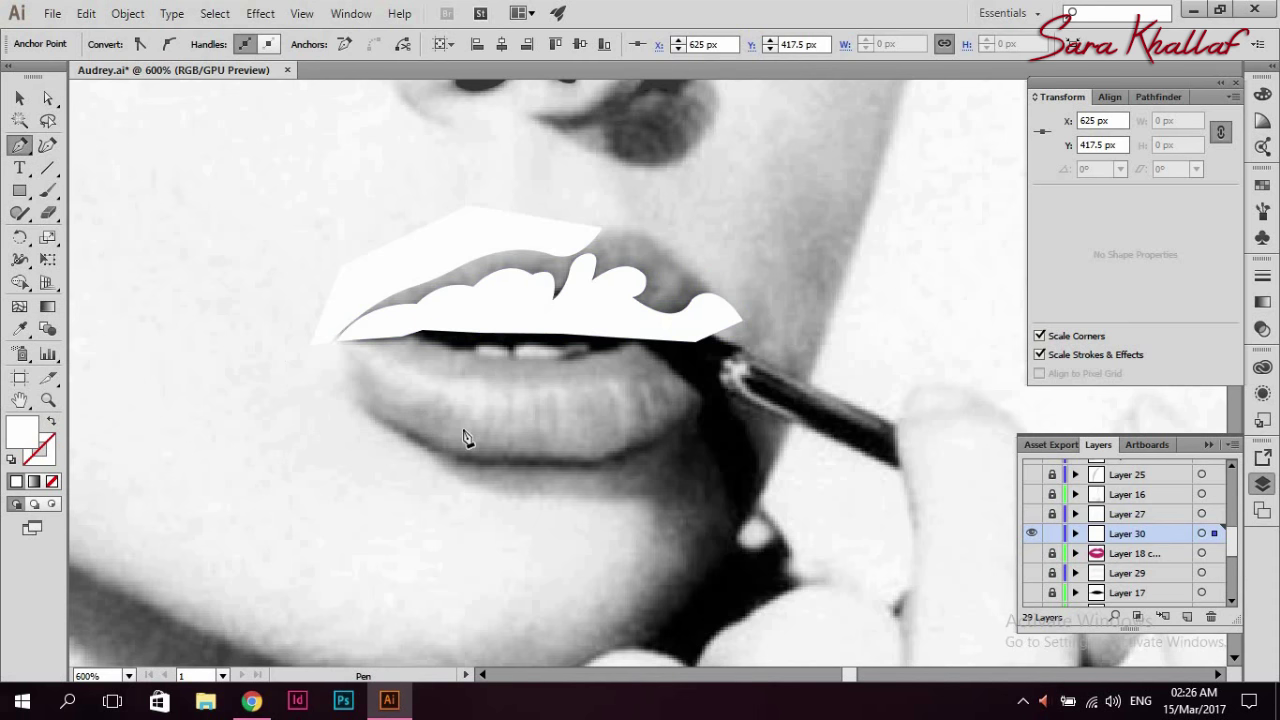
{"action": "left_click_drag", "start_coordinate": [507, 444], "coordinate": [575, 440]}
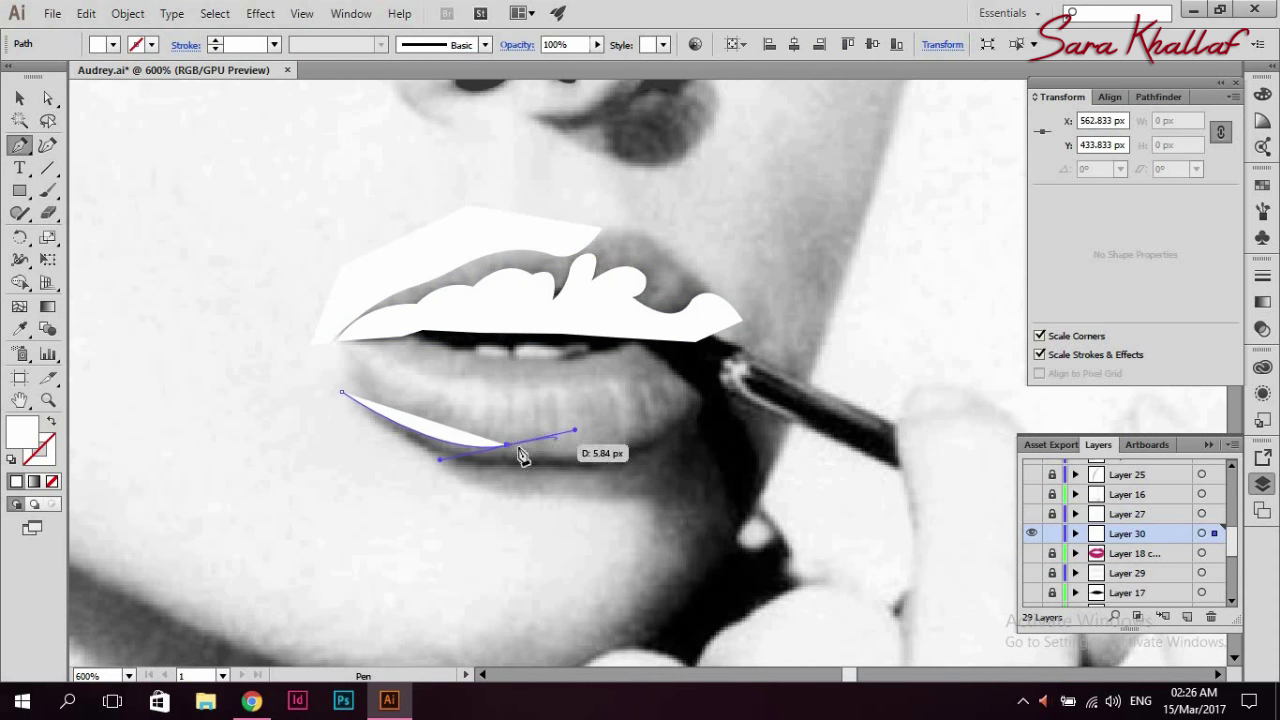
- Complete and close the large white shape around the lower lip and chin
{"action": "left_click", "coordinate": [601, 455]}
{"action": "left_click_drag", "start_coordinate": [665, 457], "coordinate": [609, 457]}
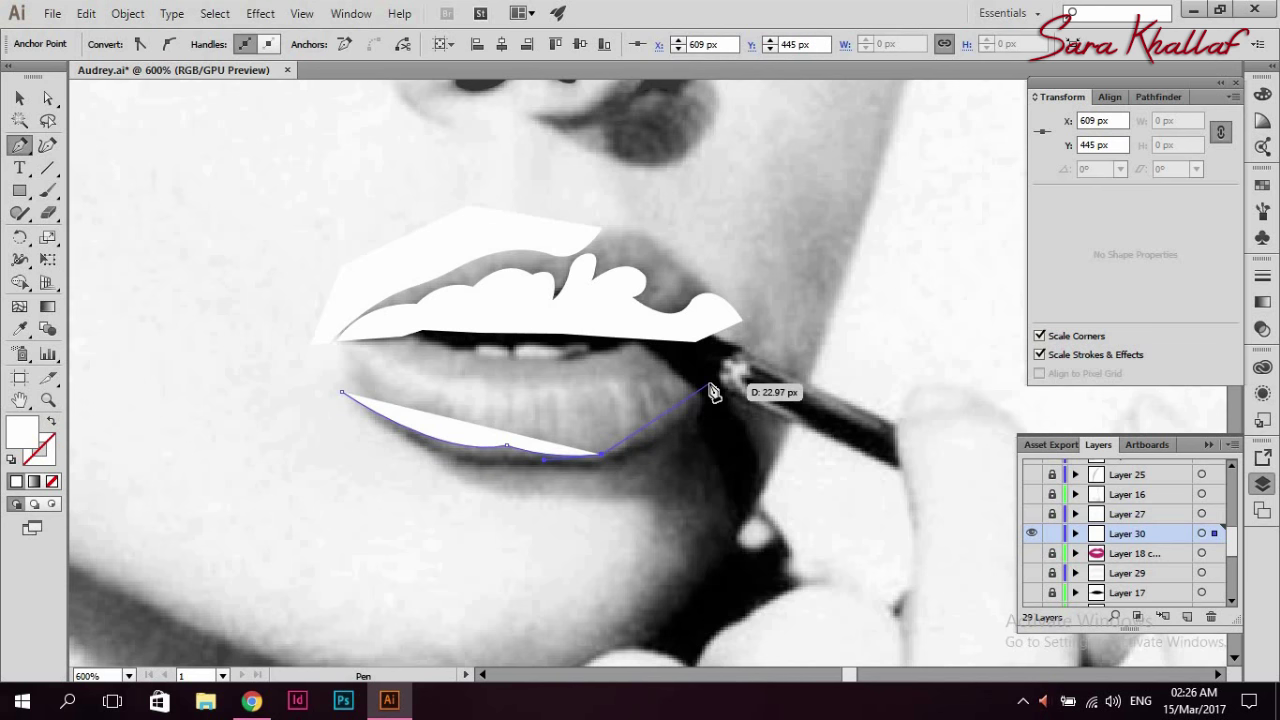
{"action": "left_click_drag", "start_coordinate": [718, 377], "coordinate": [741, 345]}
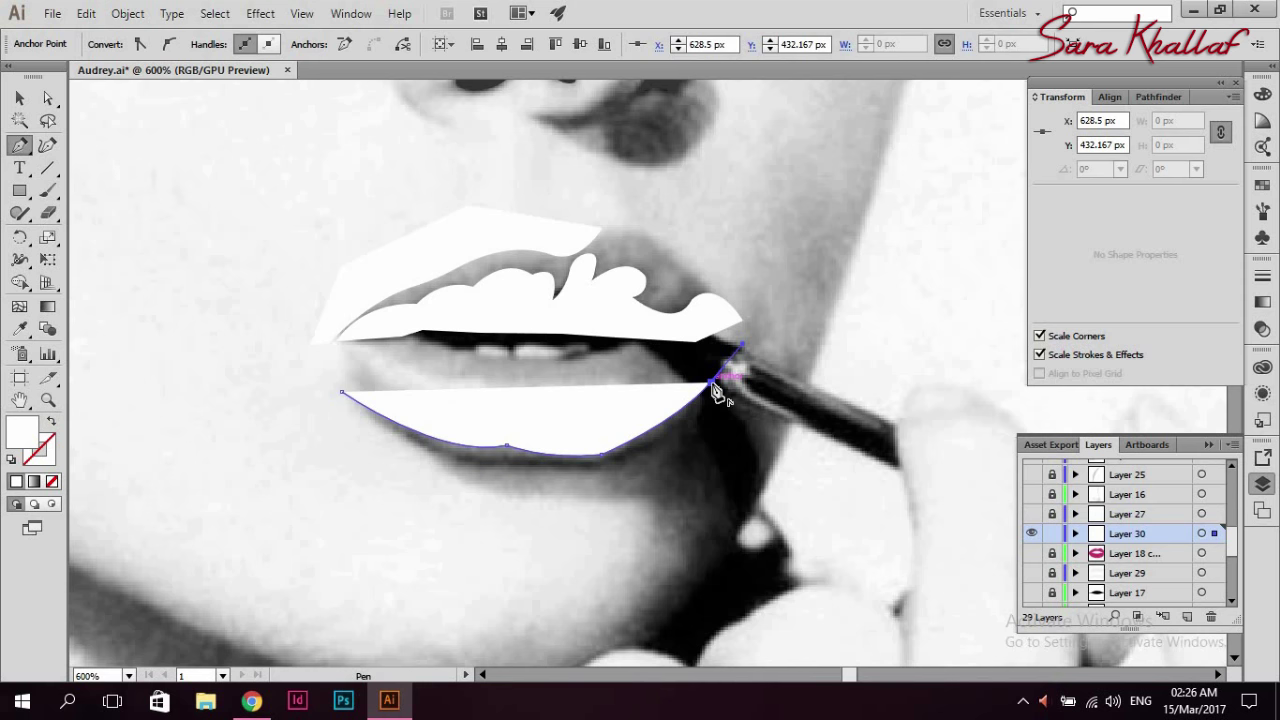
{"action": "key", "text": "Escape"}
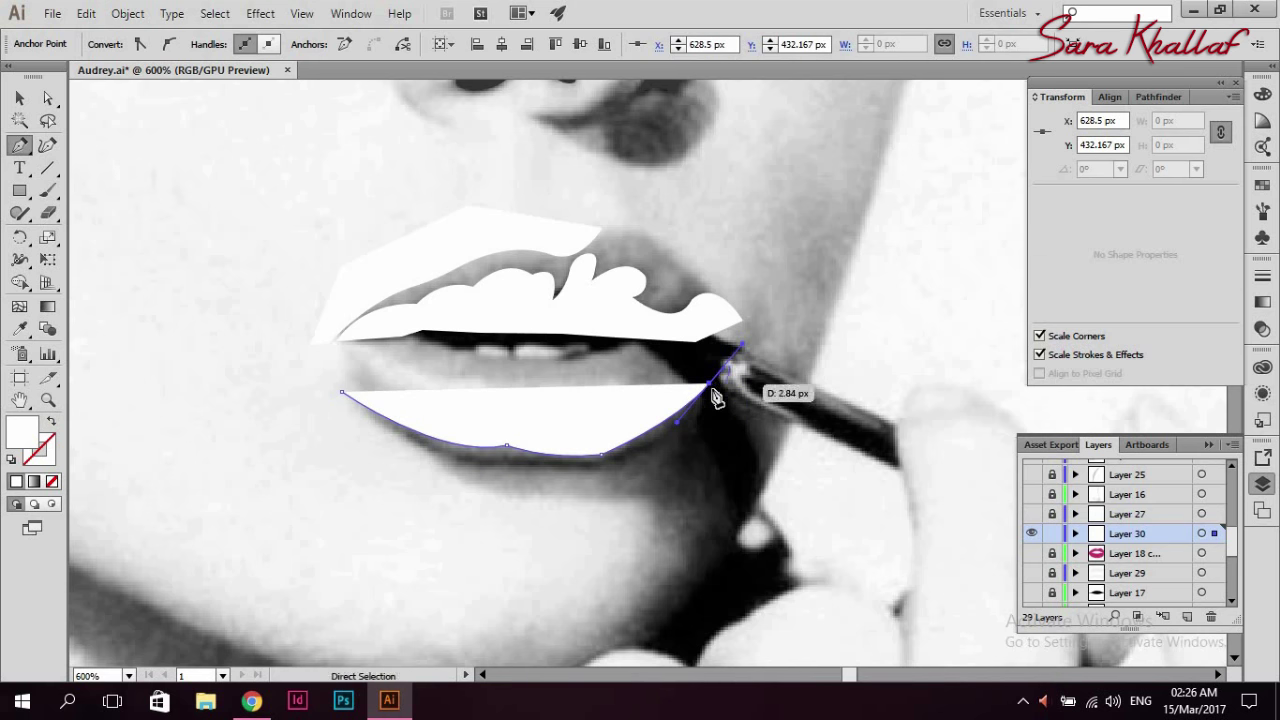
{"action": "left_click", "coordinate": [730, 370]}
{"action": "left_click", "coordinate": [727, 440]}
{"action": "left_click", "coordinate": [573, 512]}
{"action": "left_click", "coordinate": [425, 489]}
{"action": "left_click", "coordinate": [342, 395]}
- Draw a closed white crescent inside the lower lip, deselect, and show the magenta lips layer
{"action": "left_click", "coordinate": [352, 343]}
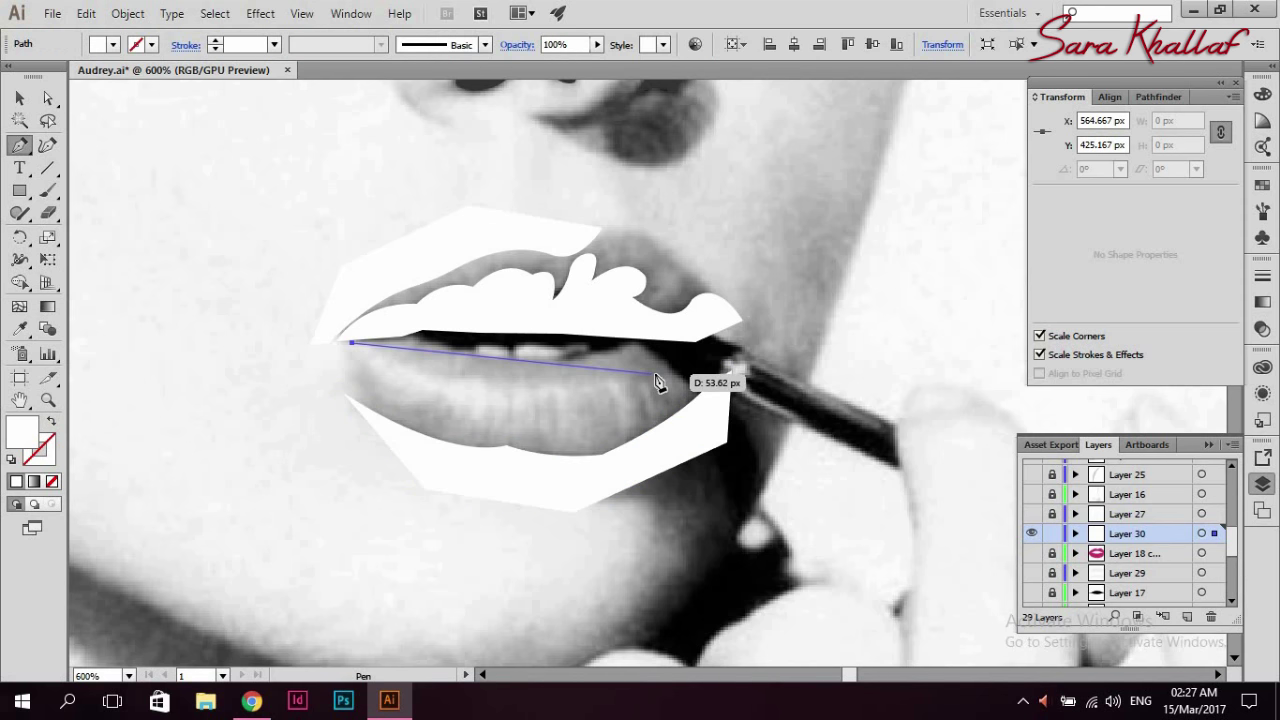
{"action": "mouse_move", "coordinate": [670, 371]}
{"action": "left_mouse_down"}
{"action": "mouse_move", "coordinate": [886, 343]}
{"action": "mouse_move", "coordinate": [465, 420]}
{"action": "mouse_move", "coordinate": [290, 377]}
{"action": "left_mouse_up"}
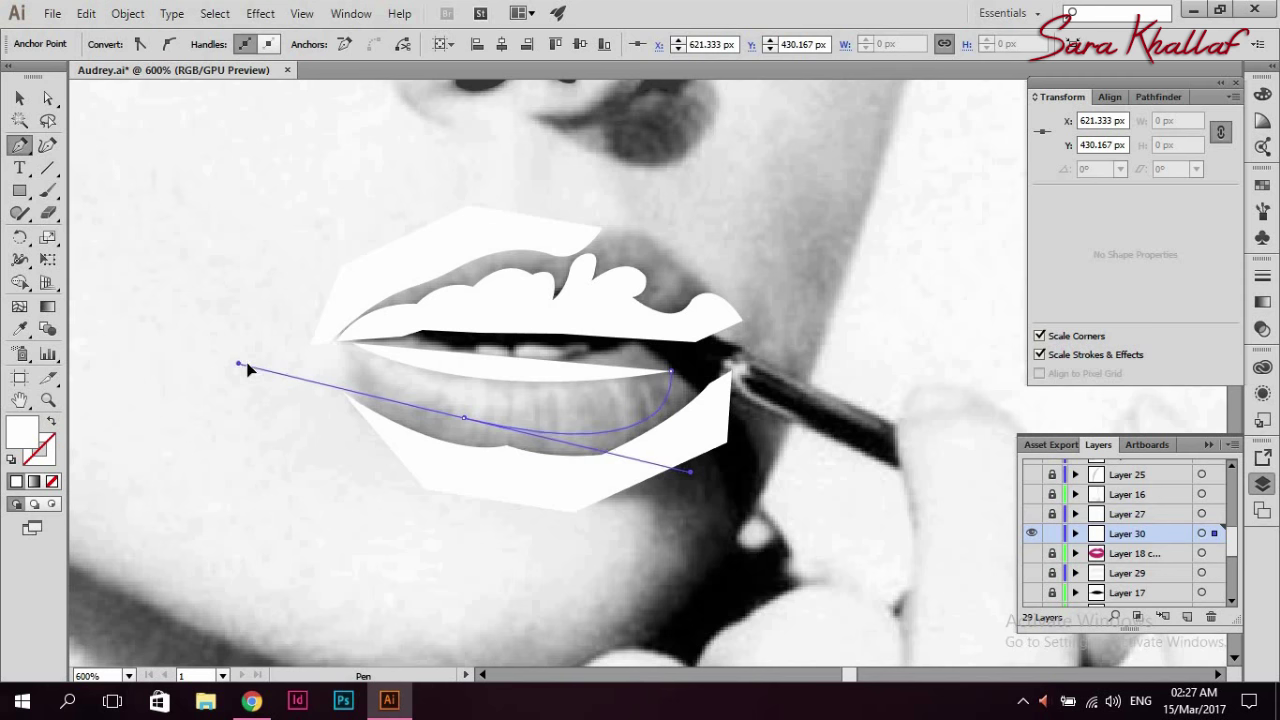
{"action": "left_click", "coordinate": [352, 343]}
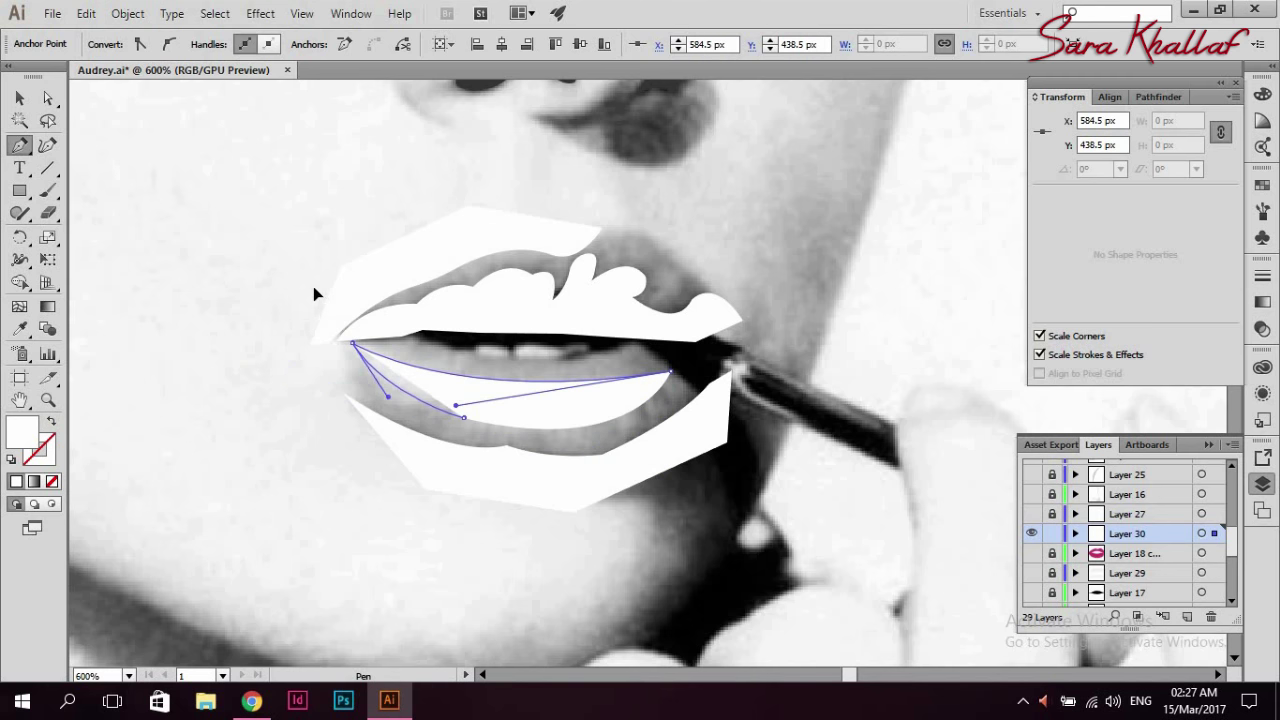
{"action": "key", "text": "v"}
{"action": "left_click", "coordinate": [217, 245]}
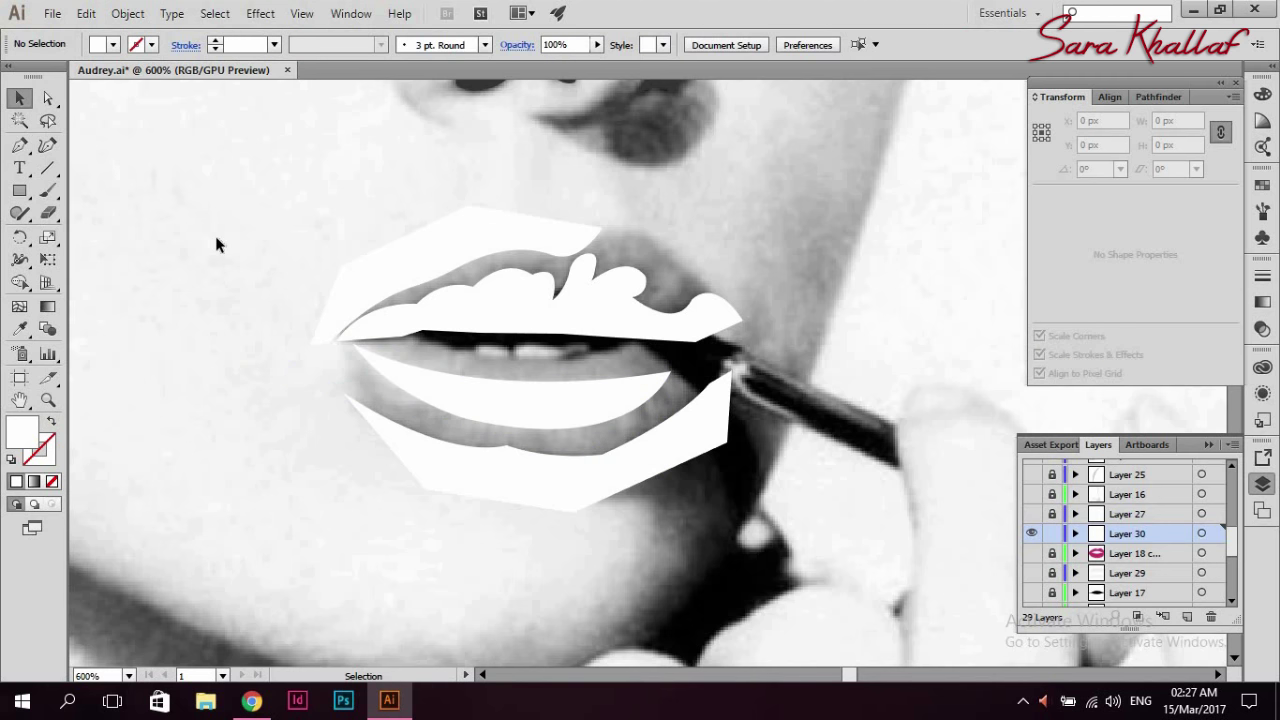
{"action": "left_click", "coordinate": [1031, 553]}
- Fill the upper-lip and lower-lip white shapes with the magenta sampled from the lips
{"action": "left_click", "coordinate": [611, 300]}
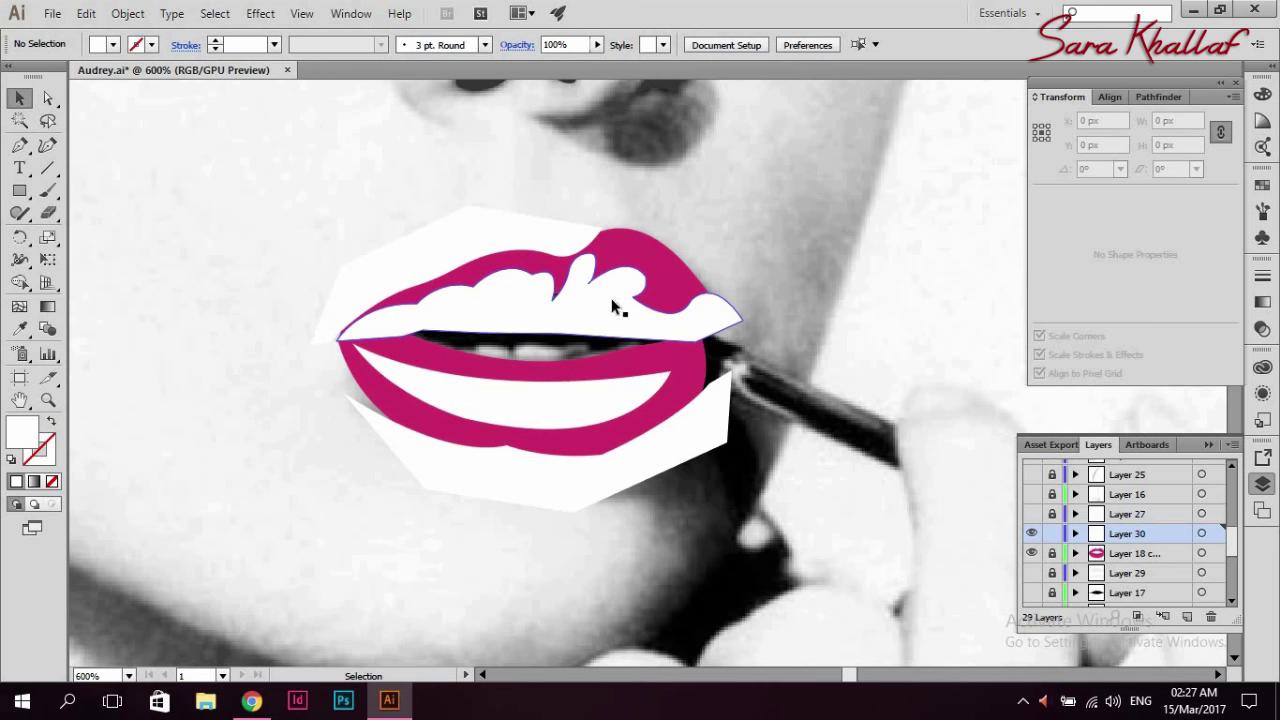
{"action": "left_click", "coordinate": [607, 448], "text": "shift"}
{"action": "key", "text": "i"}
{"action": "left_click", "coordinate": [695, 368]}
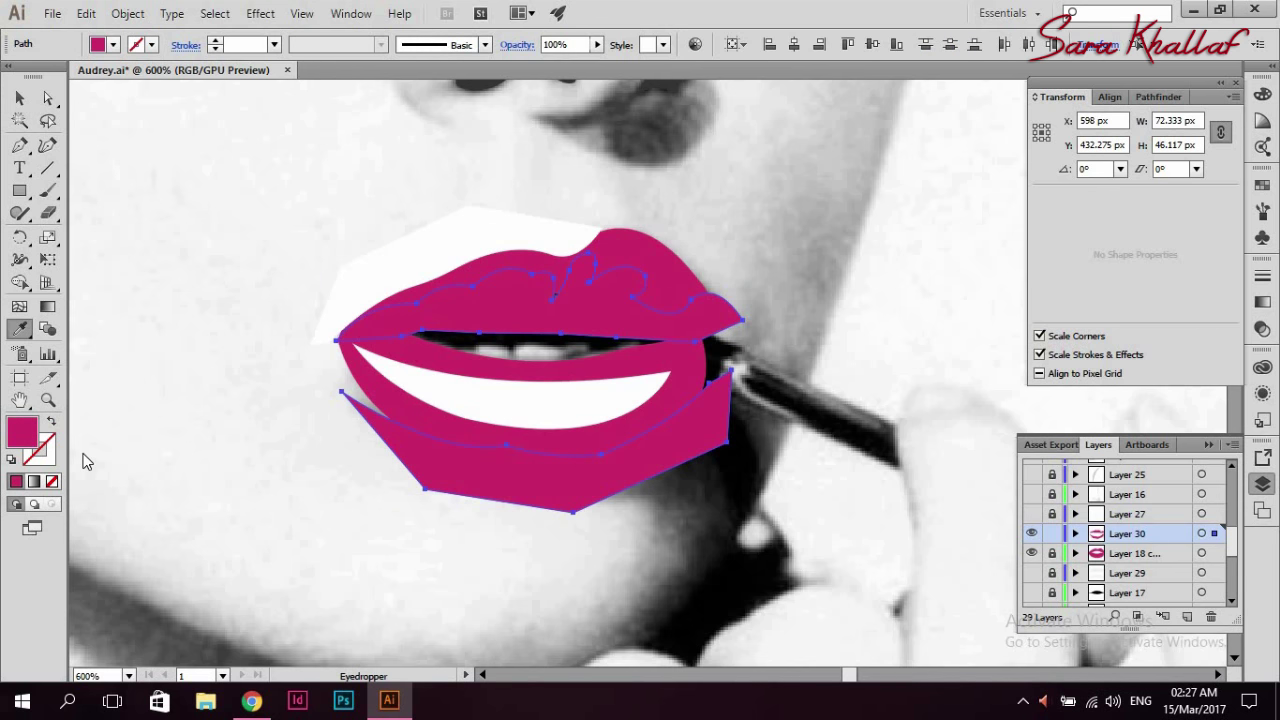
{"action": "double_click", "coordinate": [22, 432]}
{"action": "key", "text": "Return"}
{"action": "key", "text": "v"}
{"action": "left_click", "coordinate": [214, 163]}
- Give the lower-lip crescent and the shape above the upper lip a brighter pink #e02780 fill
{"action": "left_click", "coordinate": [571, 403]}
{"action": "left_click", "coordinate": [420, 250], "text": "shift"}
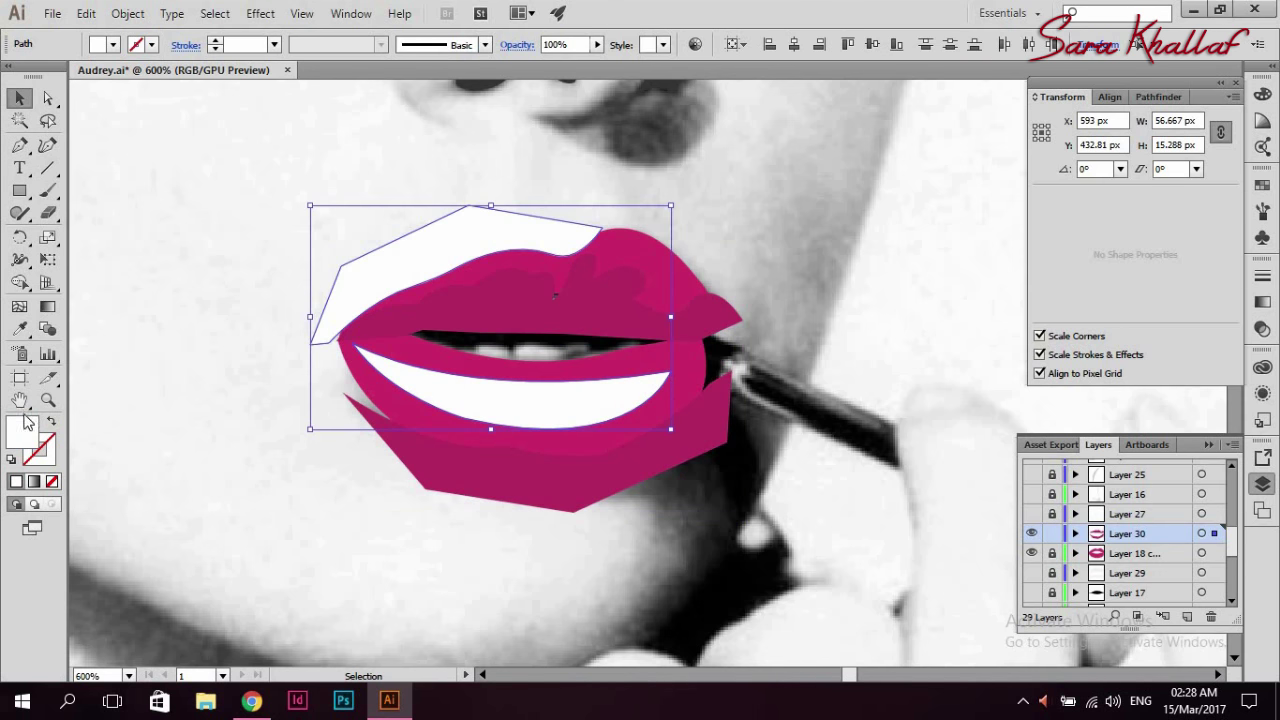
{"action": "double_click", "coordinate": [22, 432]}
{"action": "key", "text": "Return"}
{"action": "key", "text": "i"}
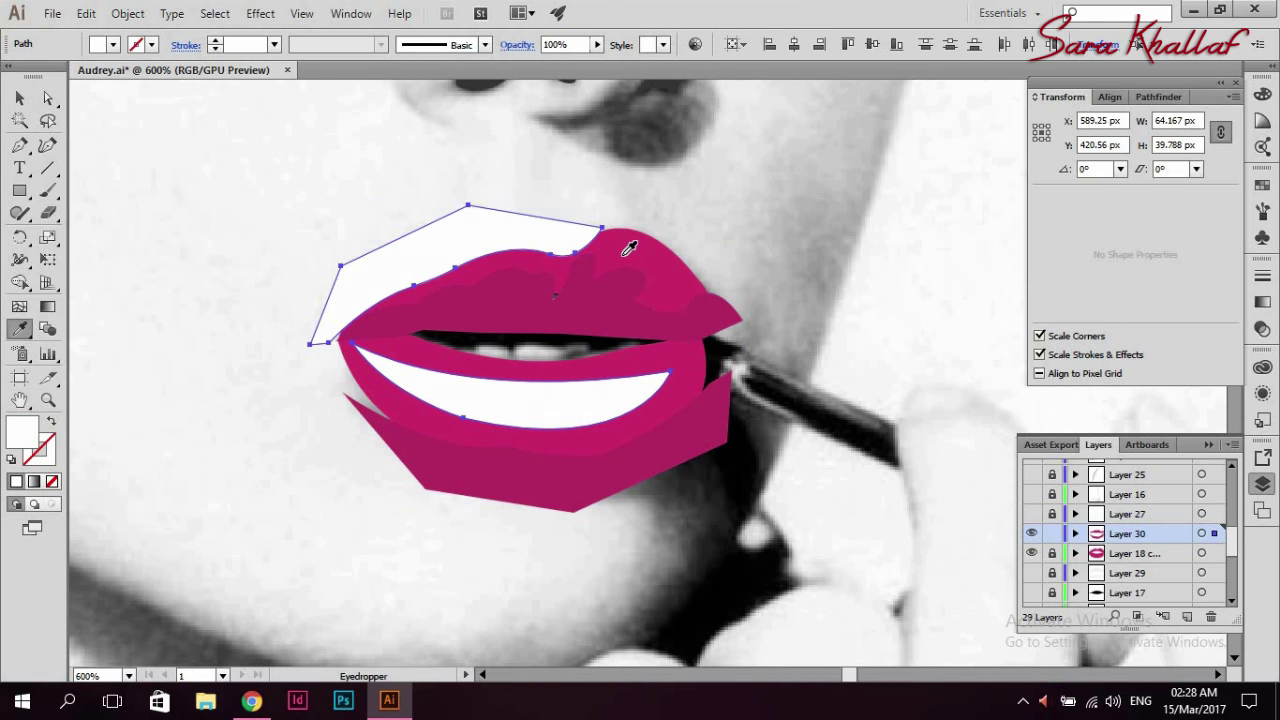
{"action": "left_click", "coordinate": [628, 245]}
{"action": "double_click", "coordinate": [27, 442]}
{"action": "type", "text": "e02780"}
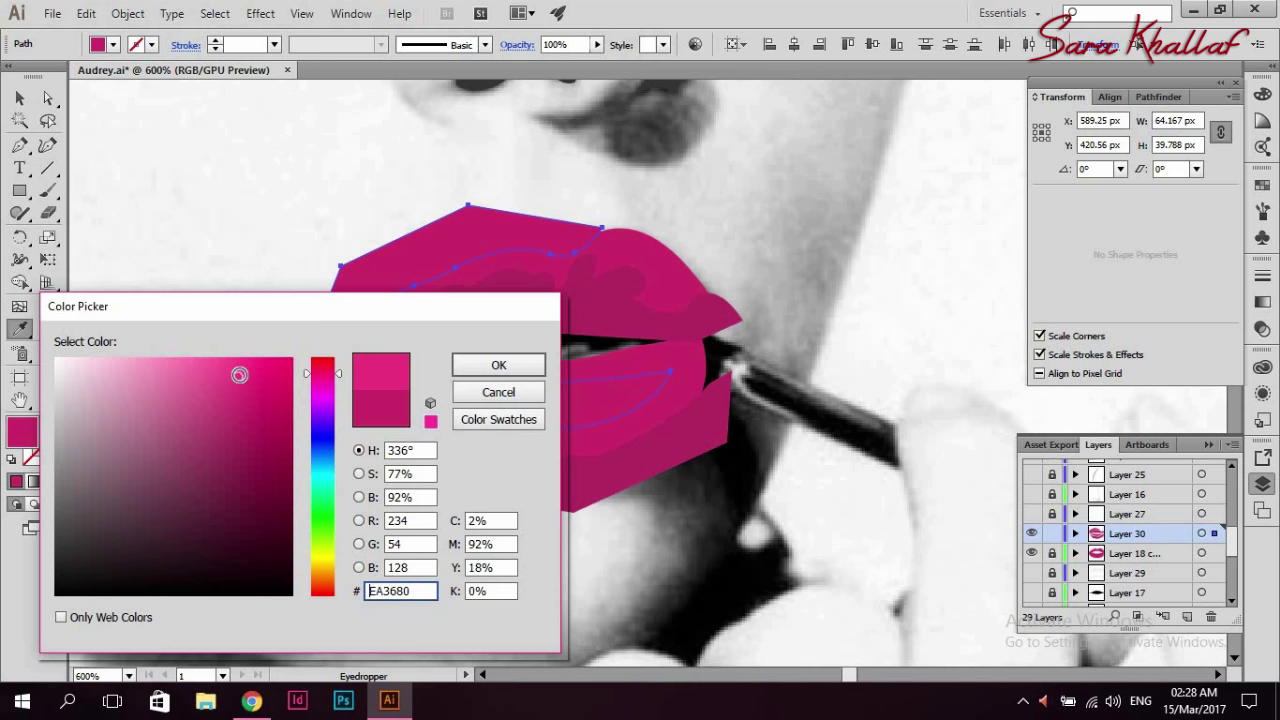
{"action": "key", "text": "Return"}
{"action": "key", "text": "v"}
{"action": "left_click", "coordinate": [187, 237]}
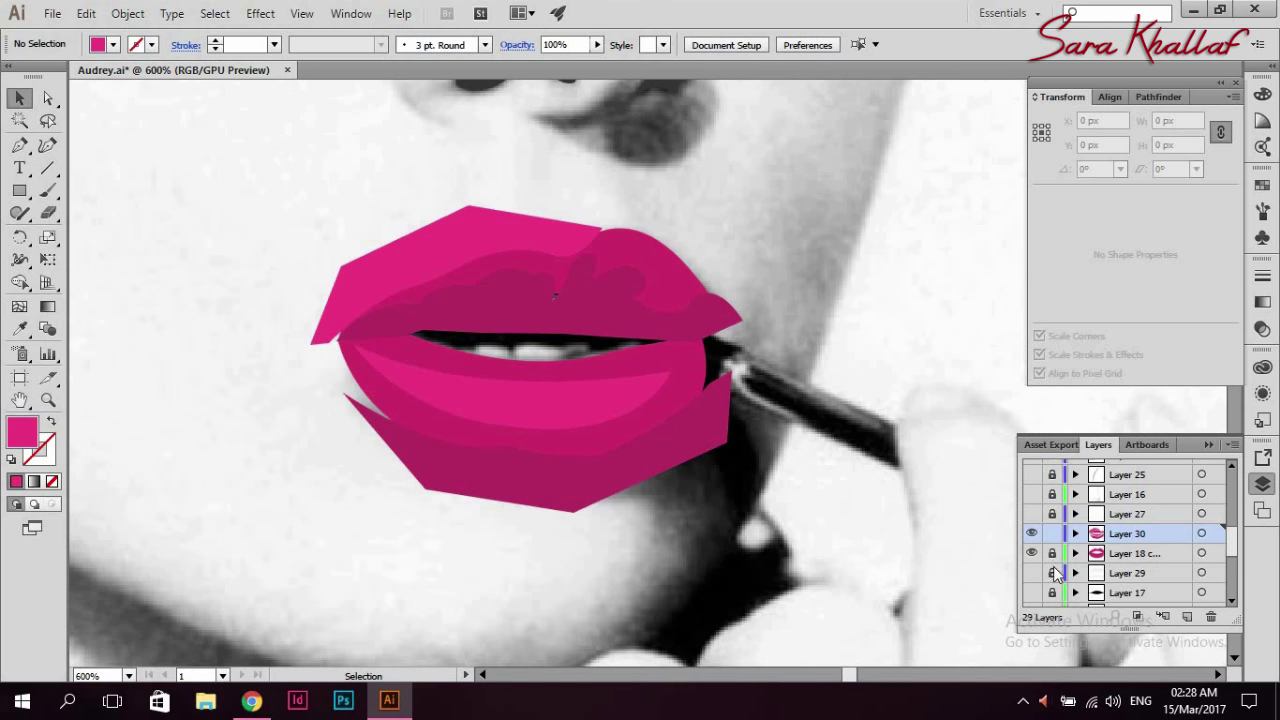
{"action": "left_click", "coordinate": [665, 268]}
- Paste the lips in place on Layer 30, then Divide and ungroup the overlapping lip shapes
{"action": "left_click", "coordinate": [1040, 533]}
{"action": "left_click", "coordinate": [86, 13]}
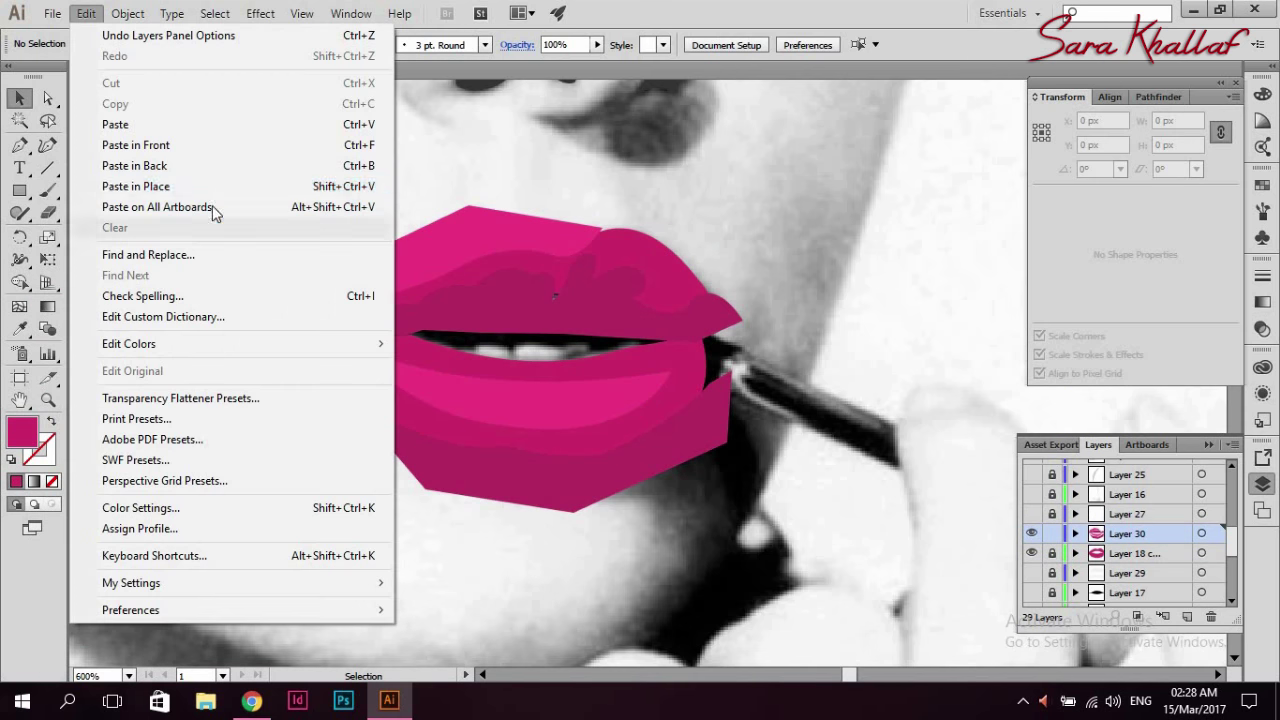
{"action": "left_click", "coordinate": [220, 186]}
{"action": "key", "text": "ctrl+a"}
{"action": "left_click", "coordinate": [1154, 96]}
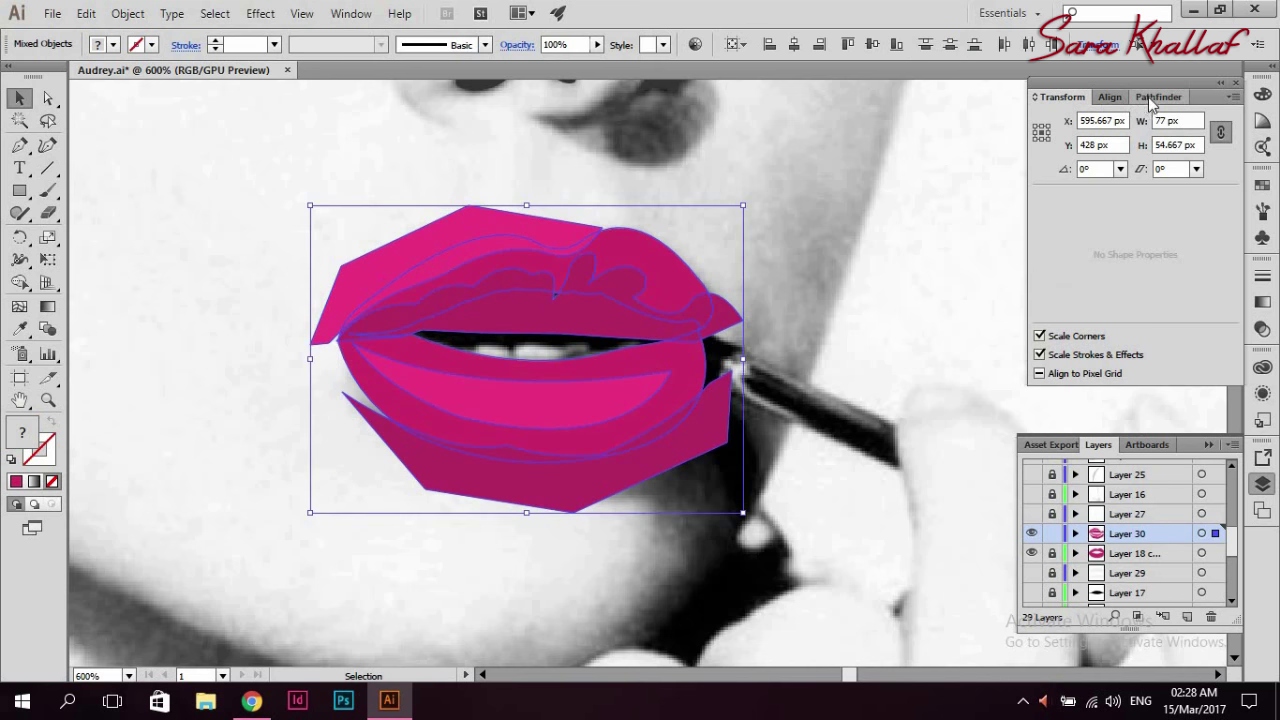
{"action": "left_click", "coordinate": [1047, 185]}
{"action": "left_click", "coordinate": [127, 13]}
{"action": "left_click", "coordinate": [133, 104]}
- Delete the stray pieces over the mouth, below the lips, and along the lip line
{"action": "left_click", "coordinate": [583, 318]}
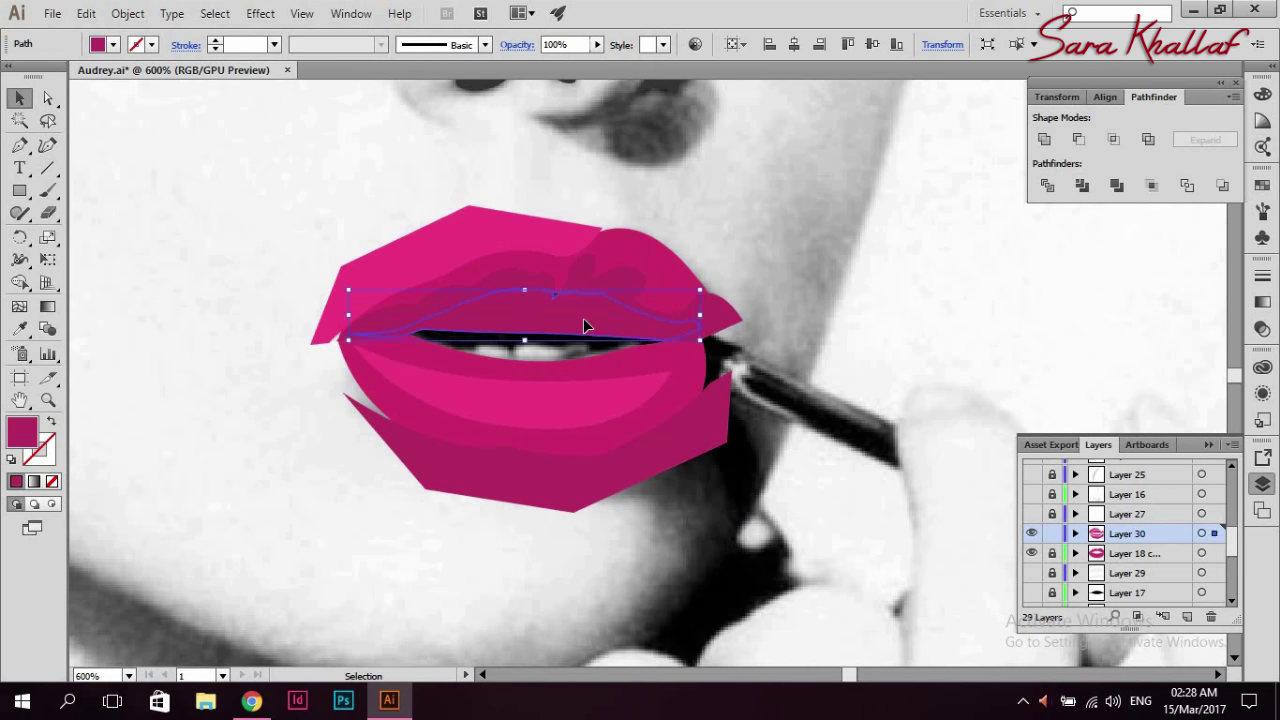
{"action": "key", "text": "Delete"}
{"action": "left_click", "coordinate": [716, 428]}
{"action": "key", "text": "Delete"}
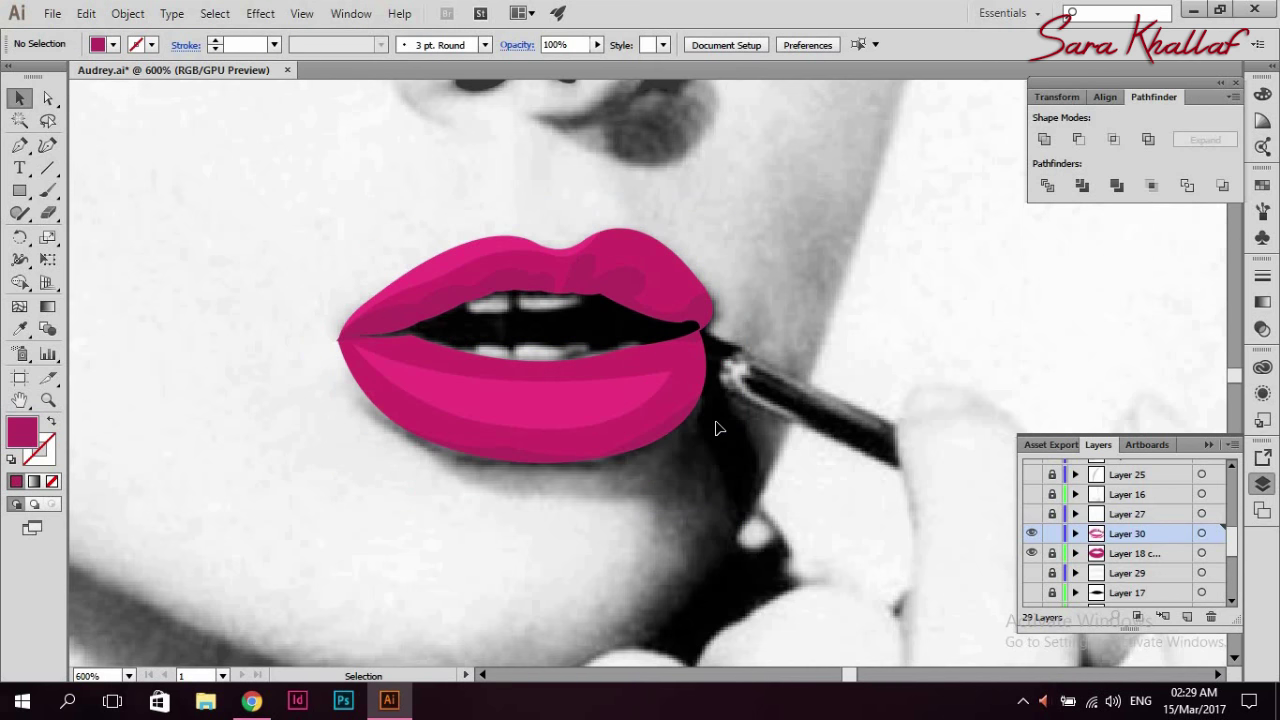
{"action": "left_click", "coordinate": [551, 385]}
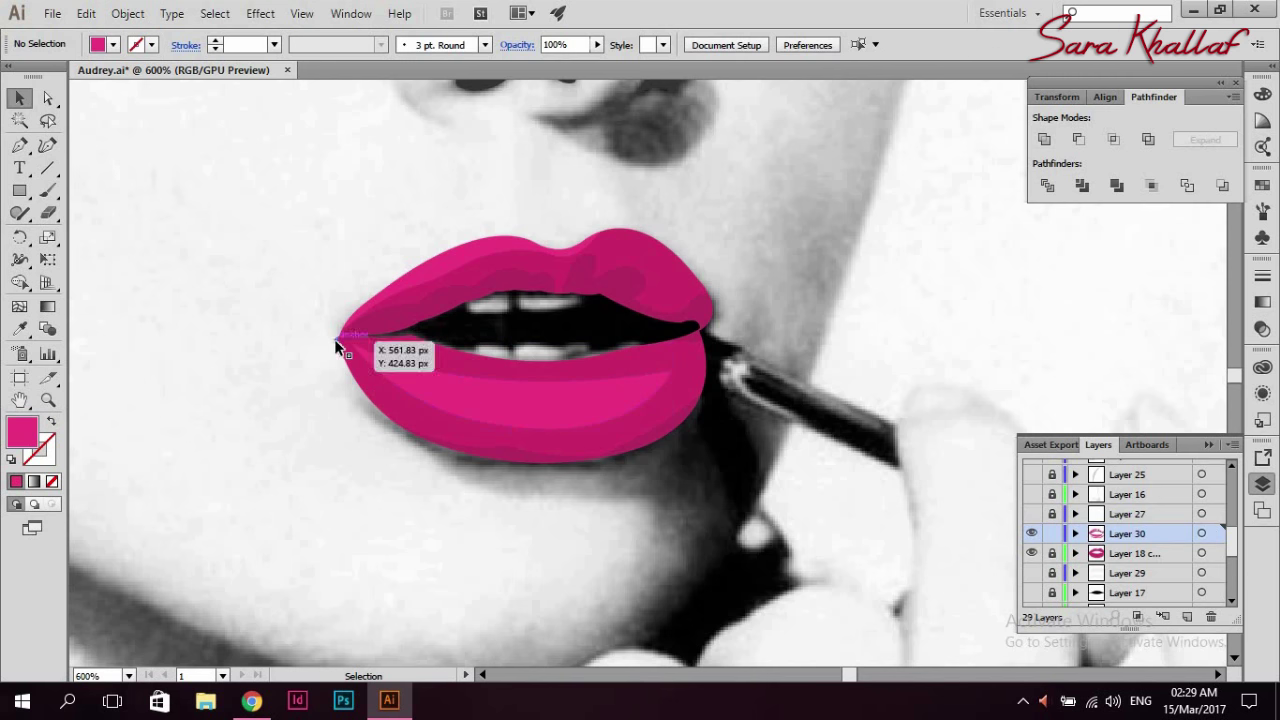
{"action": "left_click", "coordinate": [344, 396]}
{"action": "left_click", "coordinate": [353, 378]}
{"action": "key", "text": "Delete"}
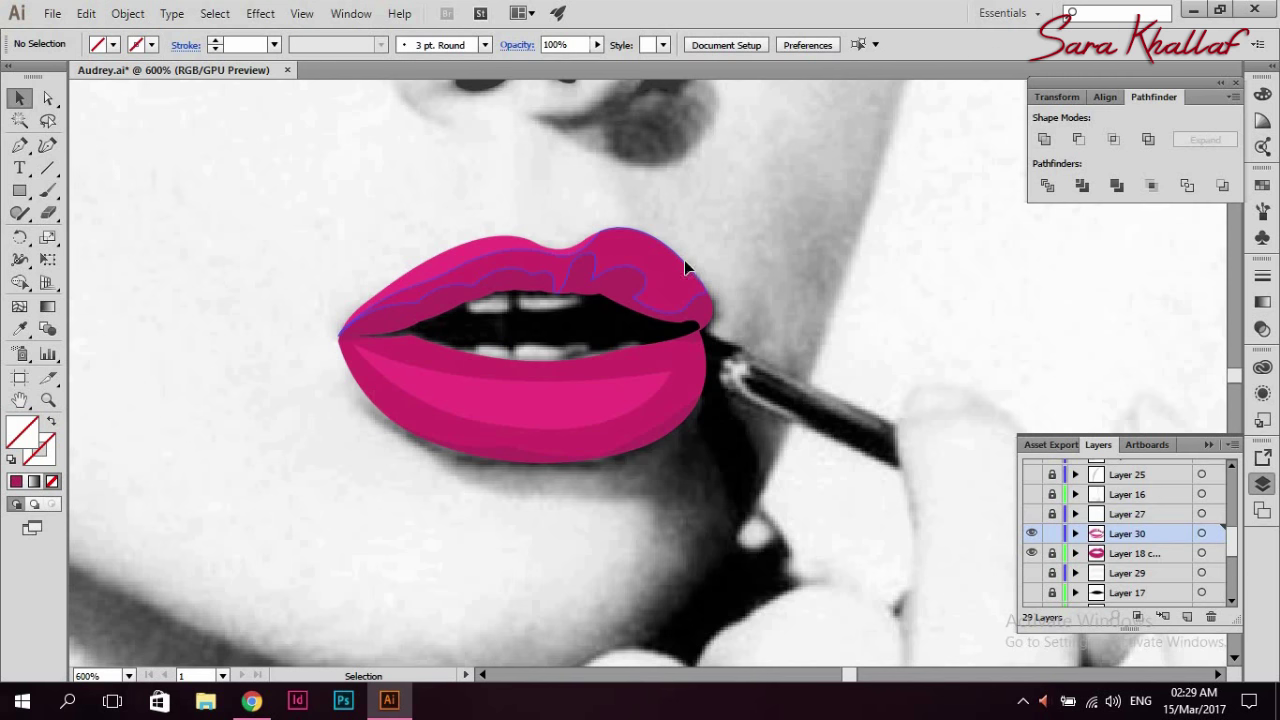
{"action": "left_click", "coordinate": [518, 347]}
{"action": "left_click", "coordinate": [593, 90]}
{"action": "left_click", "coordinate": [595, 388]}
{"action": "left_click", "coordinate": [773, 192]}
- Show the skin layers again, zoom out to the whole face, and begin the neck outline at the earring
{"action": "scroll", "coordinate": [1090, 485], "scroll_direction": "up", "scroll_amount": 5}
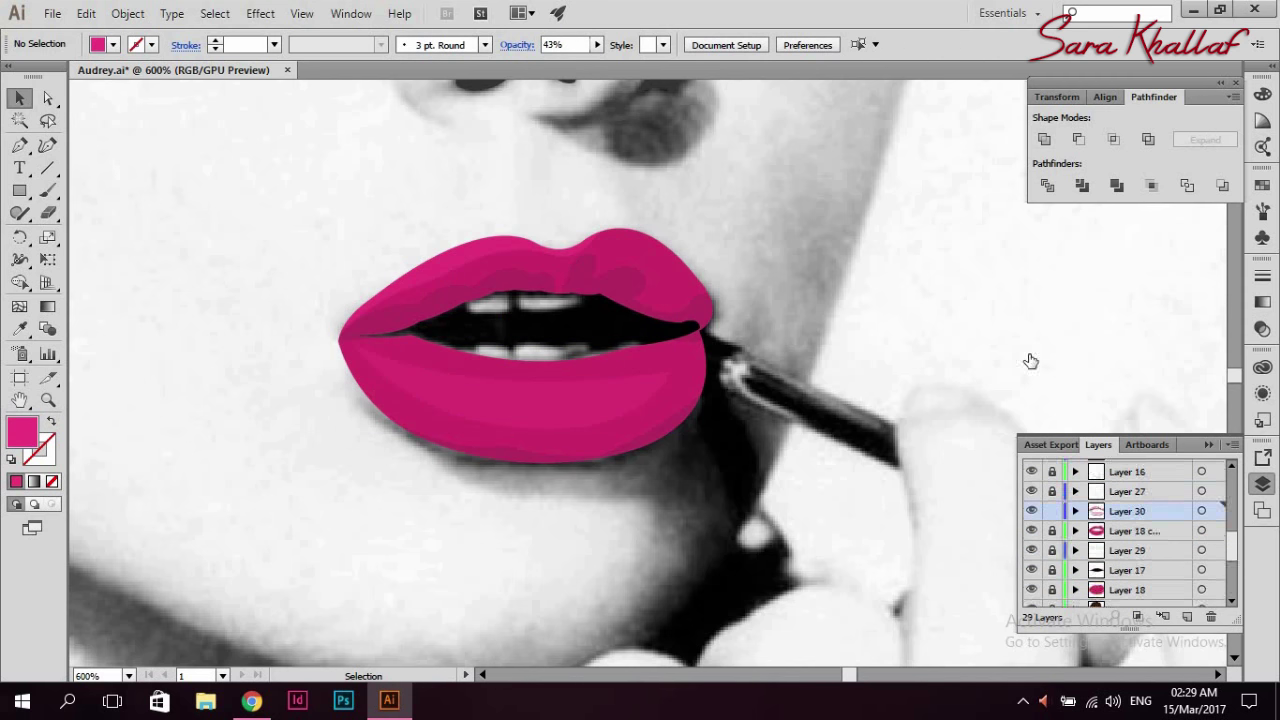
{"action": "left_click", "coordinate": [642, 291]}
{"action": "left_click", "coordinate": [500, 290], "text": "shift"}
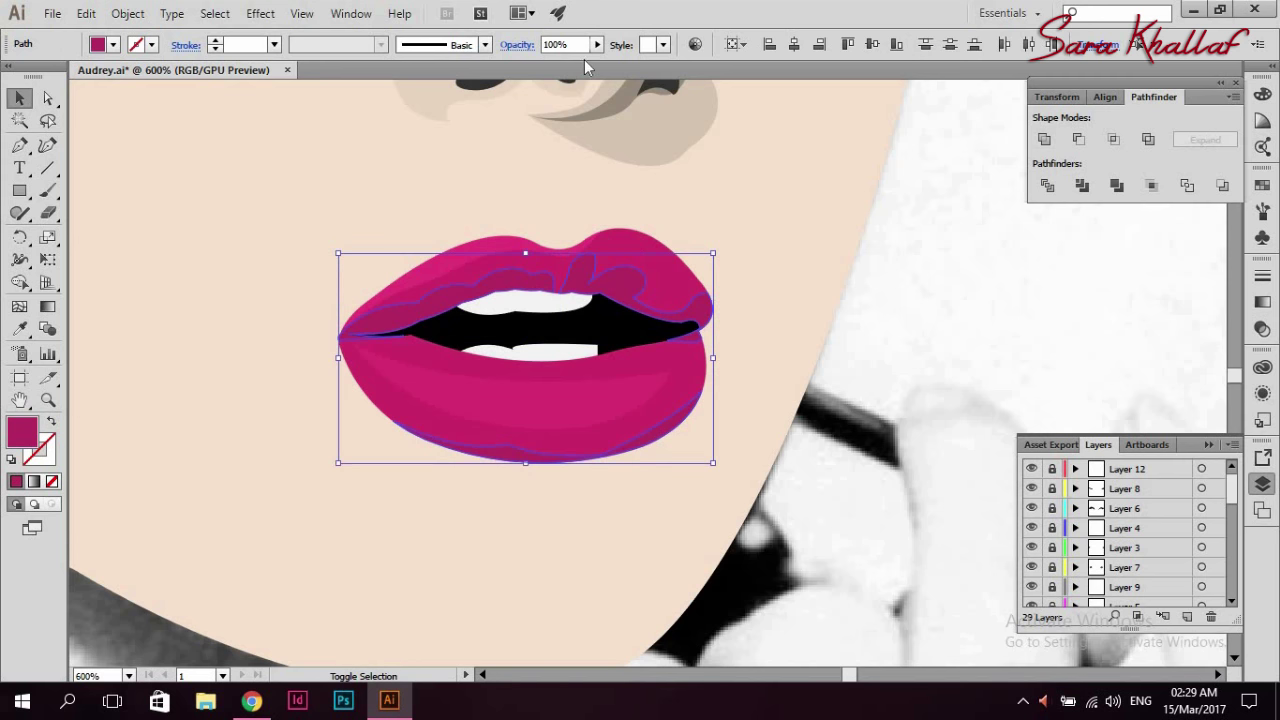
{"action": "left_click", "coordinate": [741, 182]}
{"action": "key", "text": "ctrl+minus"}
{"action": "key", "text": "ctrl+minus"}
{"action": "key", "text": "ctrl+minus"}
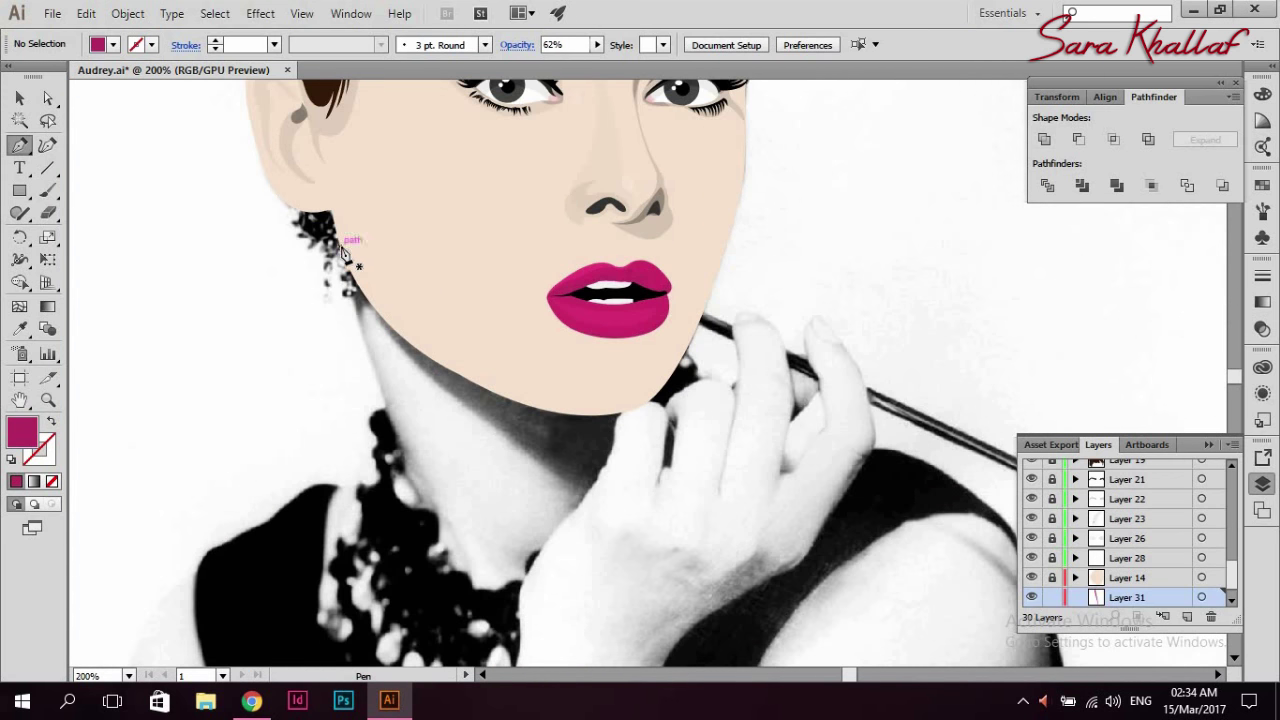
{"action": "left_click_drag", "start_coordinate": [340, 245], "coordinate": [390, 420]}
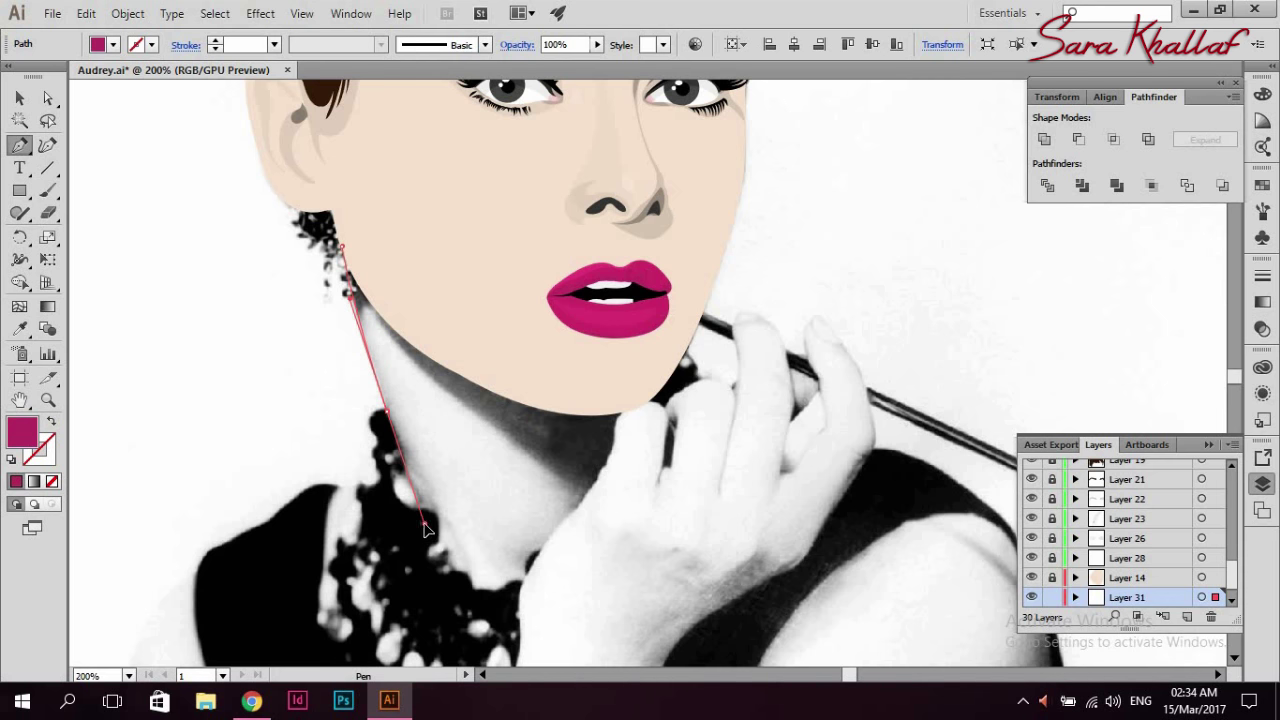
- Trace and close the neck outline from the earring down to the necklace and up the jaw
{"action": "left_click_drag", "start_coordinate": [428, 535], "coordinate": [399, 453]}
{"action": "scroll", "coordinate": [402, 450], "scroll_direction": "down", "scroll_amount": 1}
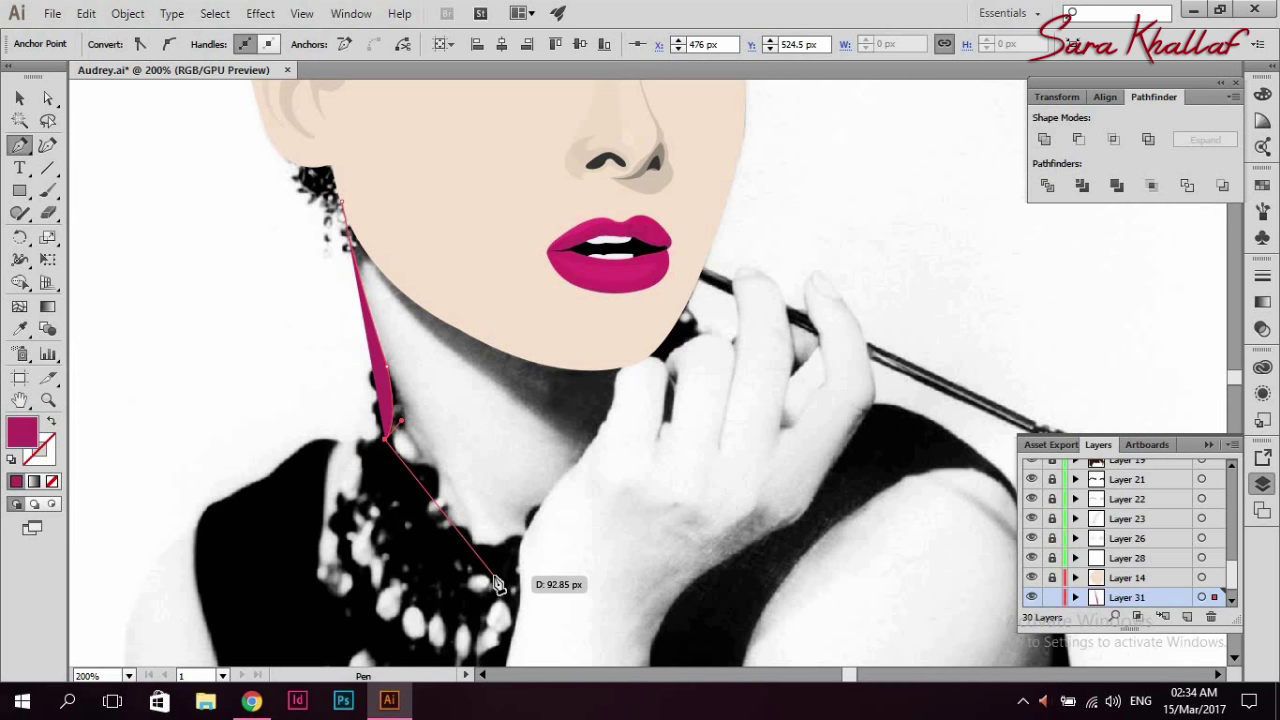
{"action": "left_click_drag", "start_coordinate": [493, 576], "coordinate": [588, 566]}
{"action": "left_click_drag", "start_coordinate": [700, 445], "coordinate": [793, 297]}
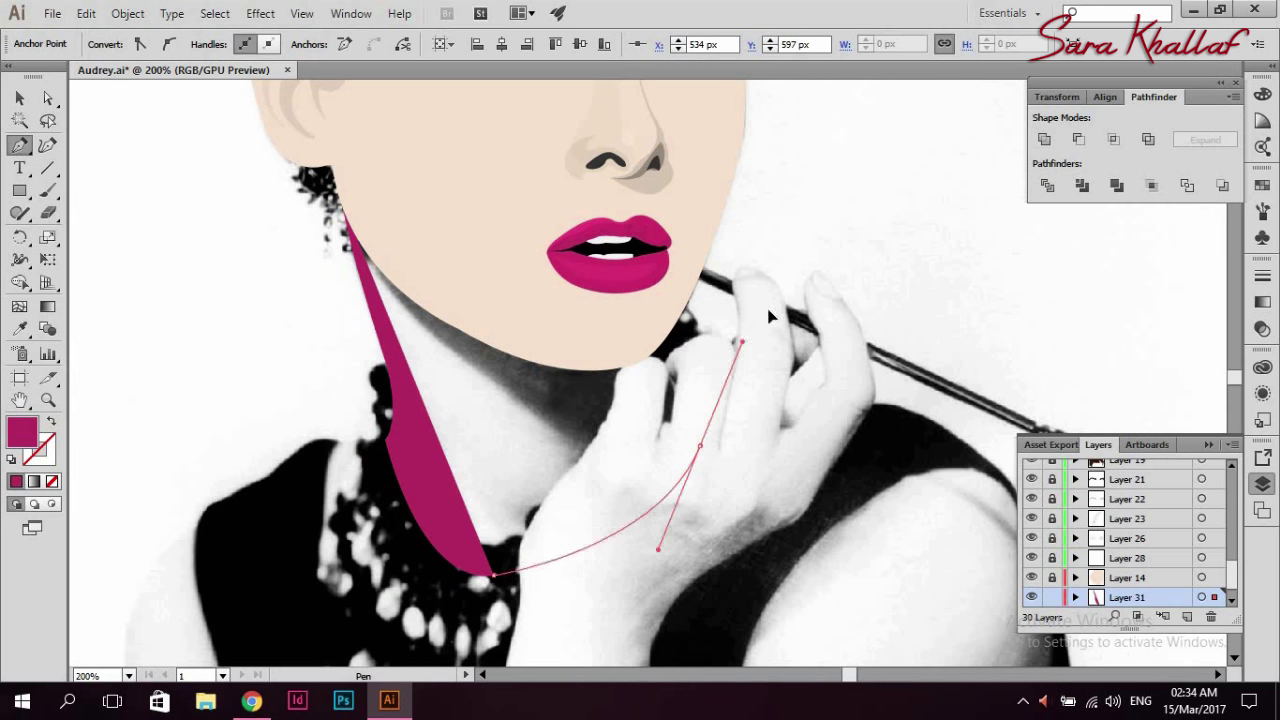
{"action": "left_click_drag", "start_coordinate": [701, 446], "coordinate": [709, 457]}
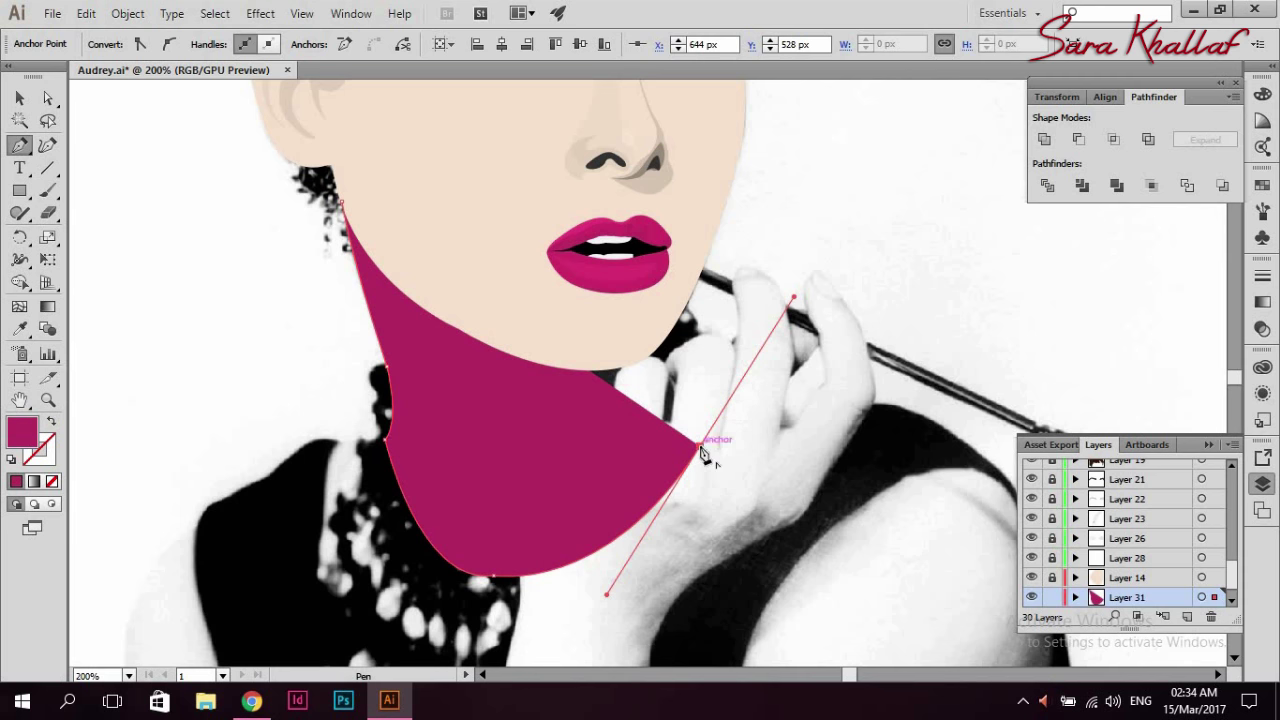
{"action": "left_click", "coordinate": [51, 421]}
{"action": "mouse_move", "coordinate": [674, 250]}
{"action": "left_mouse_down"}
{"action": "mouse_move", "coordinate": [663, 103]}
{"action": "mouse_move", "coordinate": [691, 251]}
{"action": "mouse_move", "coordinate": [695, 165]}
{"action": "left_mouse_up"}
{"action": "left_click", "coordinate": [687, 267]}
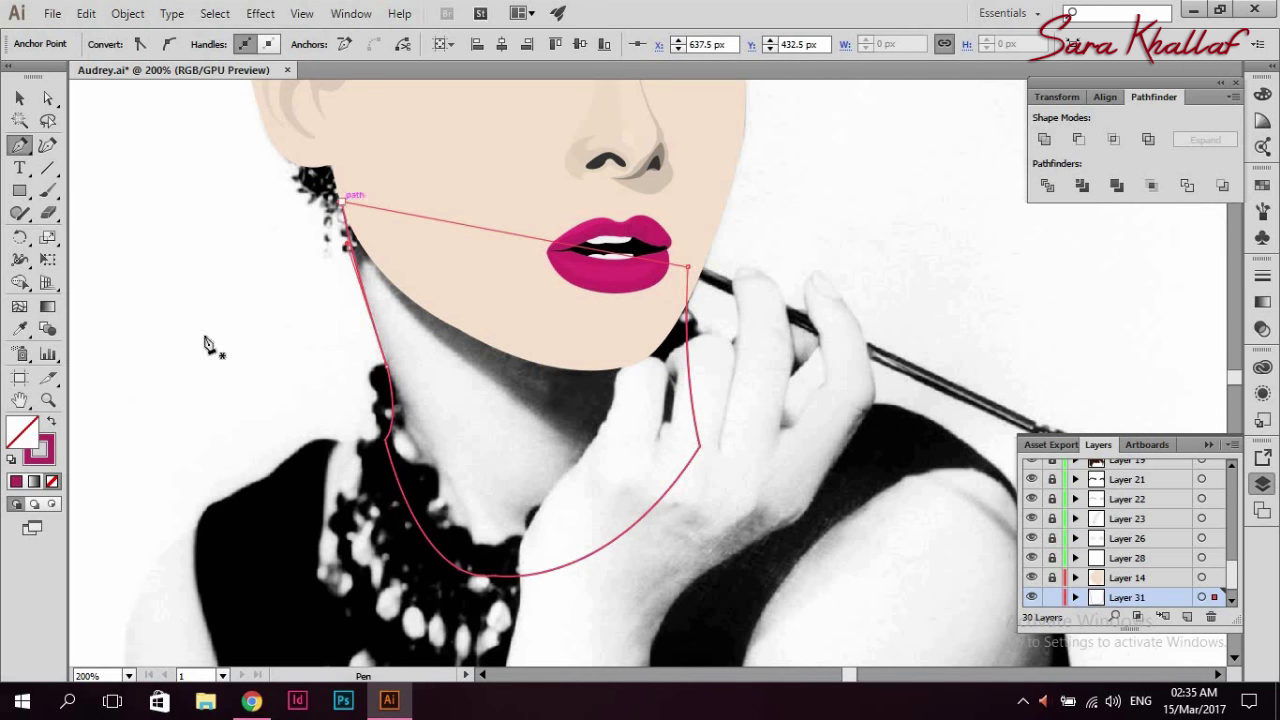
{"action": "left_click", "coordinate": [341, 205]}
- Fill the neck with the face's beige, lock its layer, and add a new layer for the shadow
{"action": "key", "text": "i"}
{"action": "left_click", "coordinate": [256, 145]}
{"action": "left_click", "coordinate": [19, 99]}
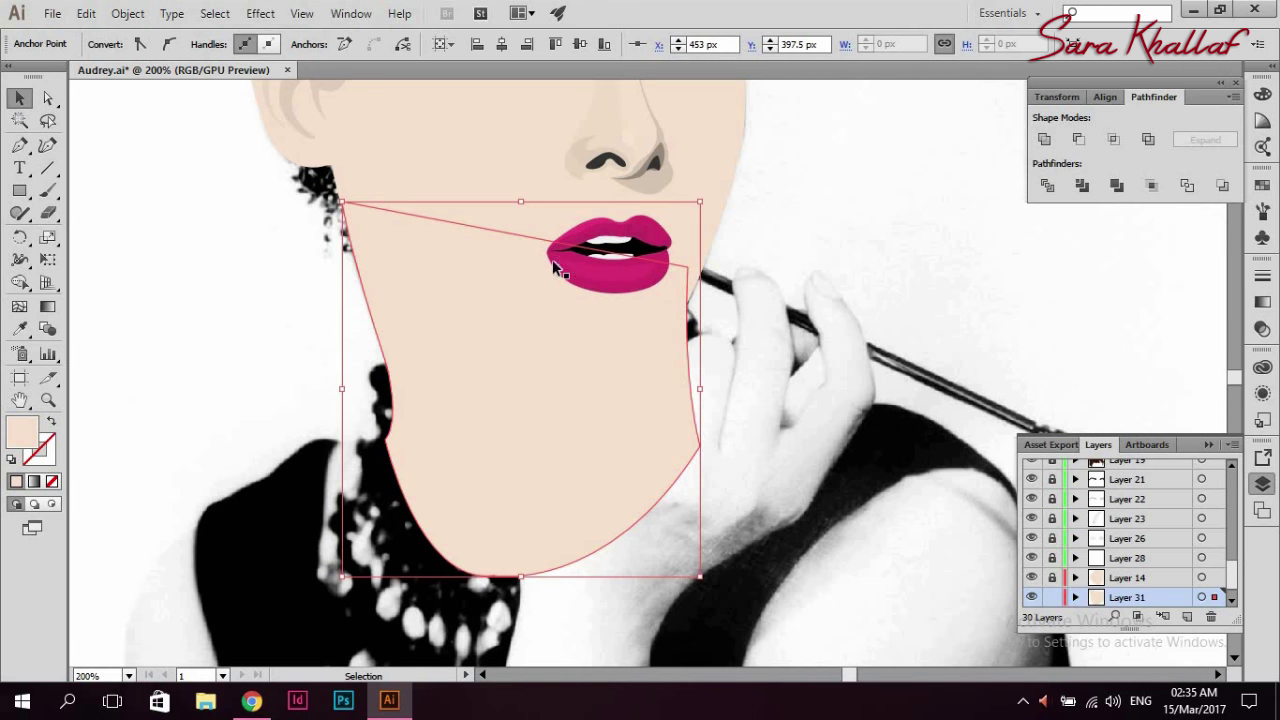
{"action": "left_click", "coordinate": [782, 251]}
{"action": "scroll", "coordinate": [1068, 592], "scroll_direction": "down", "scroll_amount": 1}
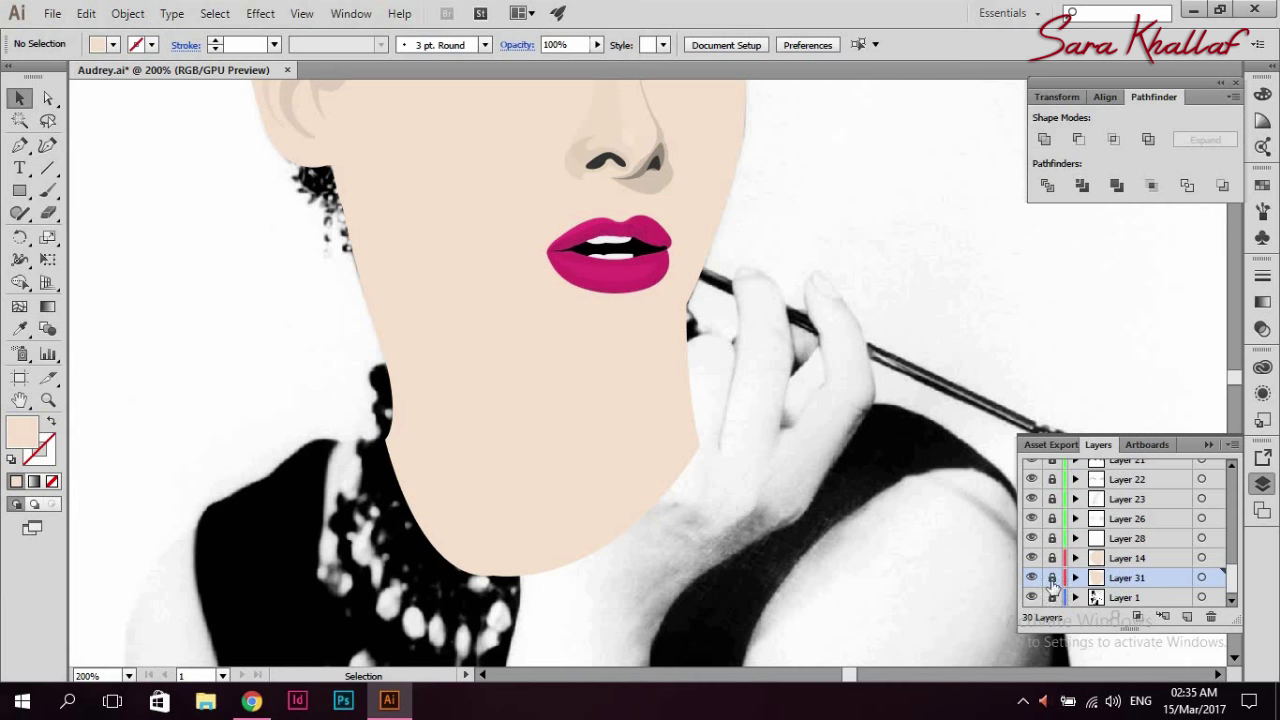
{"action": "left_click", "coordinate": [1031, 577]}
{"action": "left_click", "coordinate": [1163, 616]}
{"action": "key", "text": "b"}
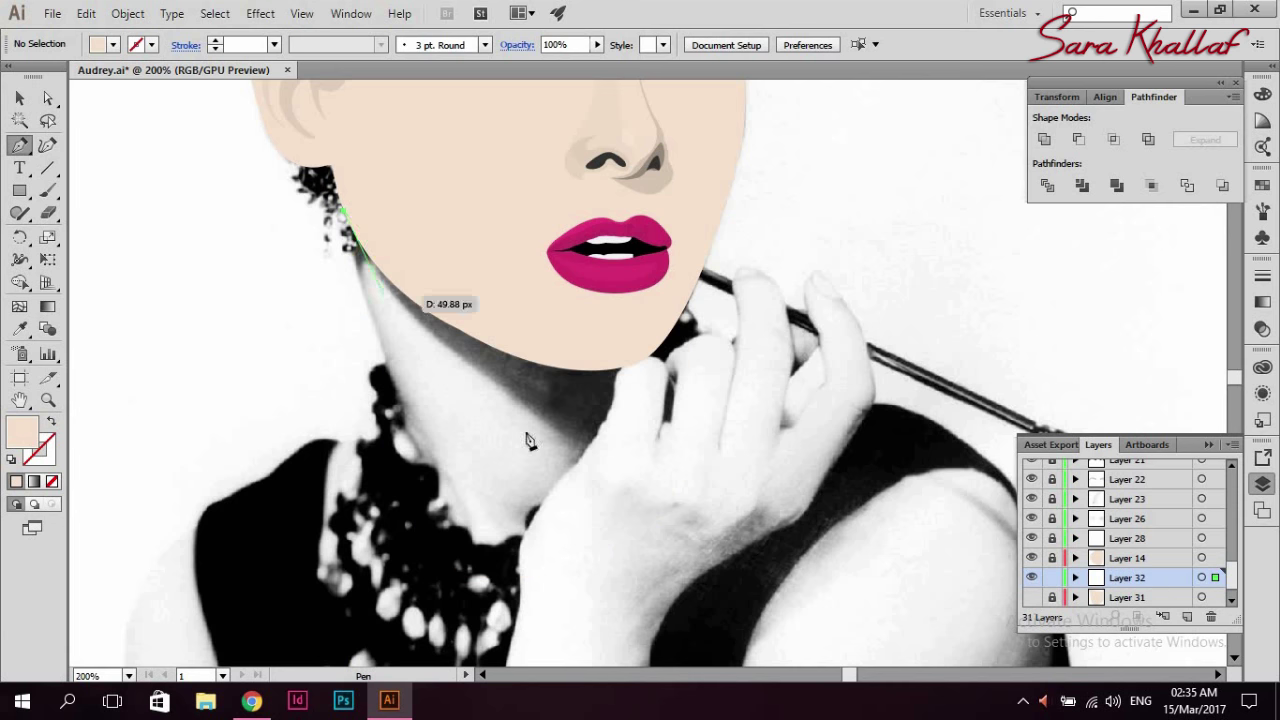
- Draw a shadow polygon across the neck and hand, filled black at 30% opacity
{"action": "left_click_drag", "start_coordinate": [606, 453], "coordinate": [852, 582]}
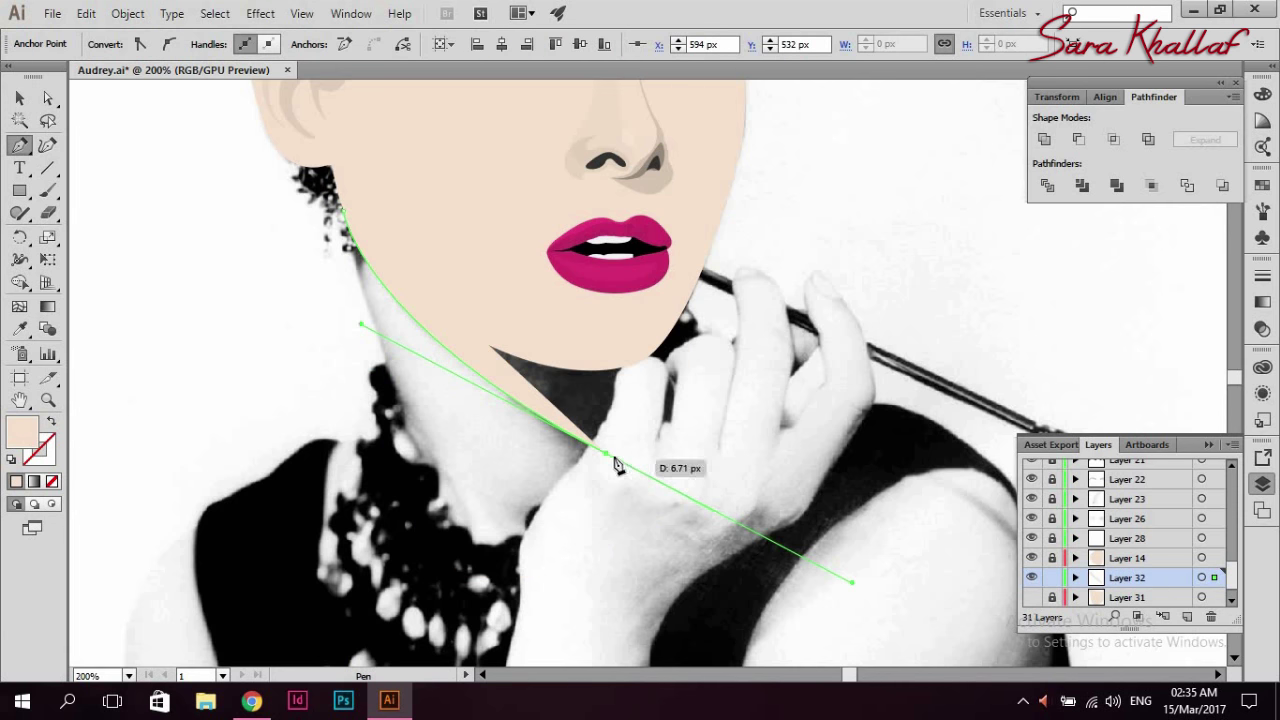
{"action": "left_click", "coordinate": [723, 535]}
{"action": "left_click", "coordinate": [862, 382]}
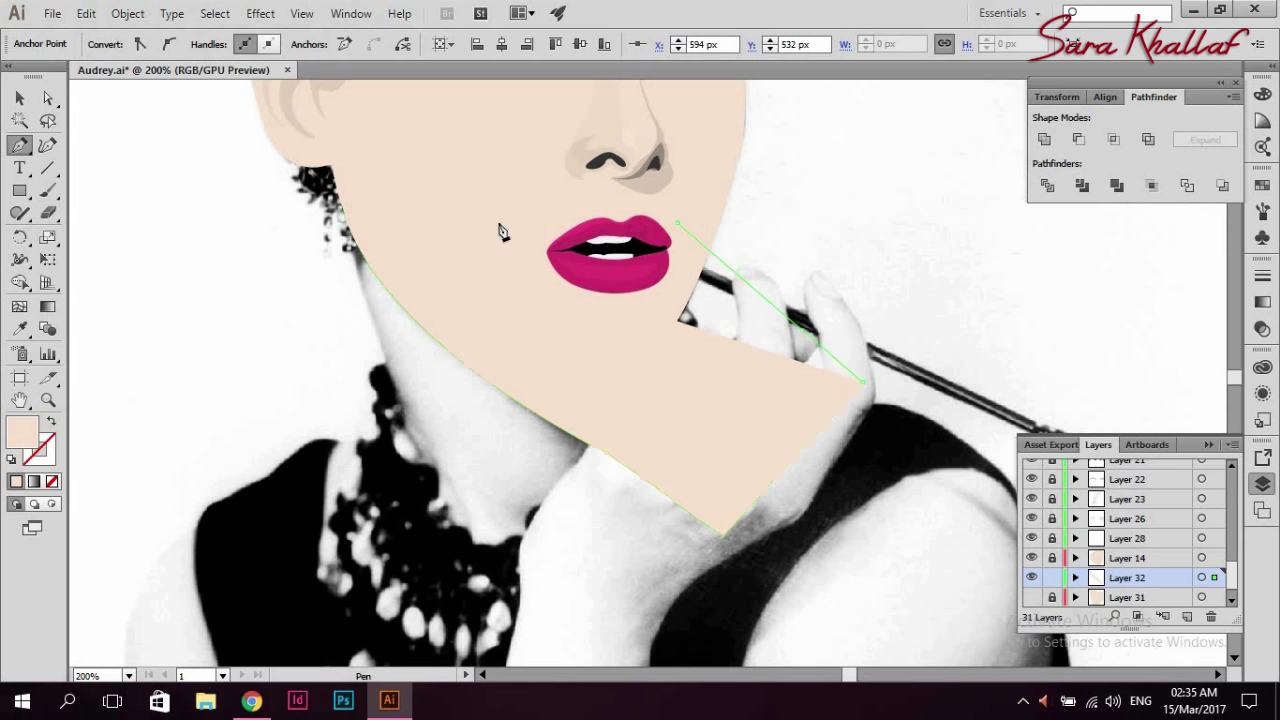
{"action": "left_click", "coordinate": [677, 222]}
{"action": "left_click", "coordinate": [345, 218]}
{"action": "left_click", "coordinate": [664, 150]}
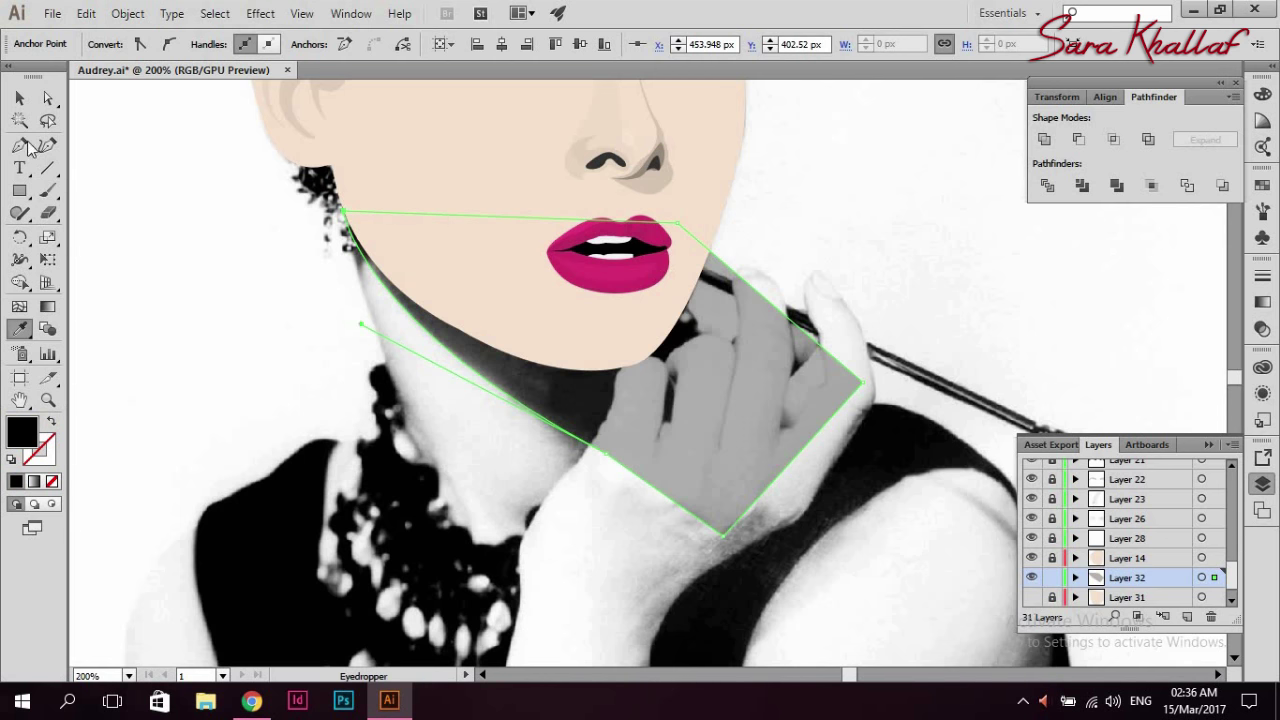
{"action": "left_click", "coordinate": [19, 97]}
{"action": "left_click", "coordinate": [810, 490]}
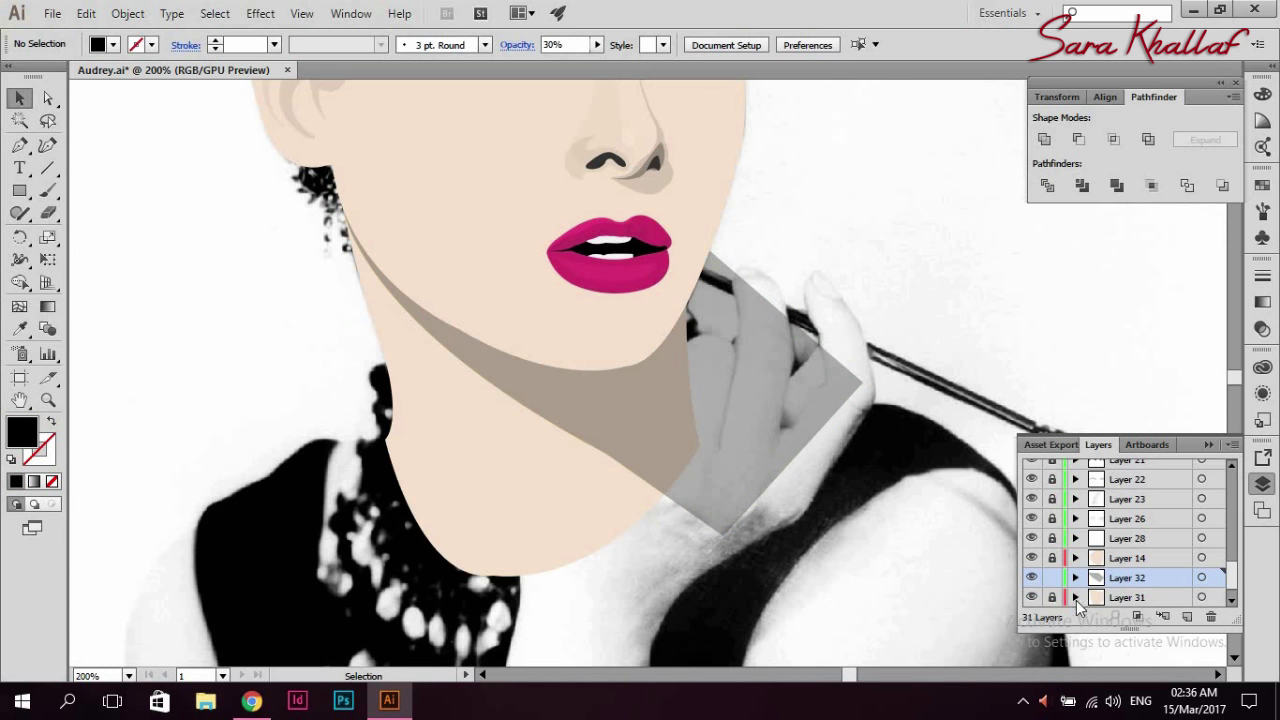
- Paste a copy of the neck shape in place and group it with the shadow to trim it
{"action": "left_click", "coordinate": [463, 514]}
{"action": "left_click", "coordinate": [86, 13]}
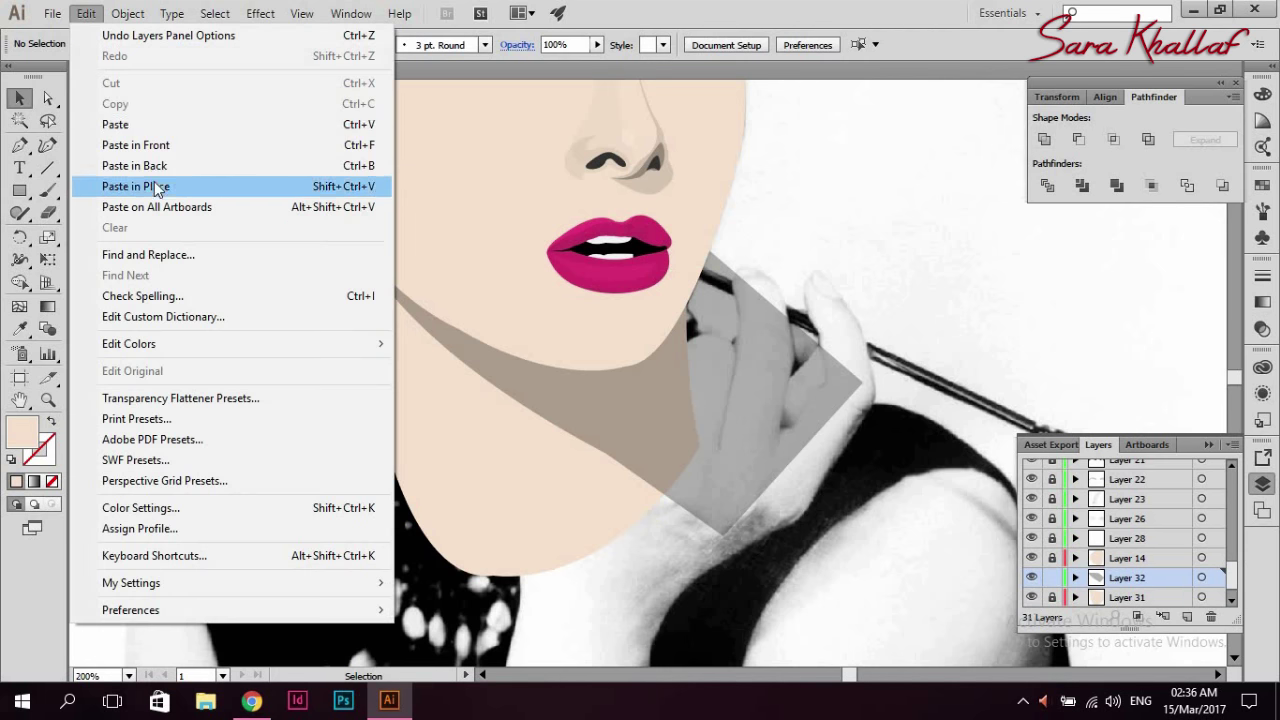
{"action": "left_click", "coordinate": [157, 188]}
{"action": "left_click", "coordinate": [790, 440], "text": "shift"}
{"action": "left_click", "coordinate": [127, 13]}
{"action": "left_click", "coordinate": [150, 80]}
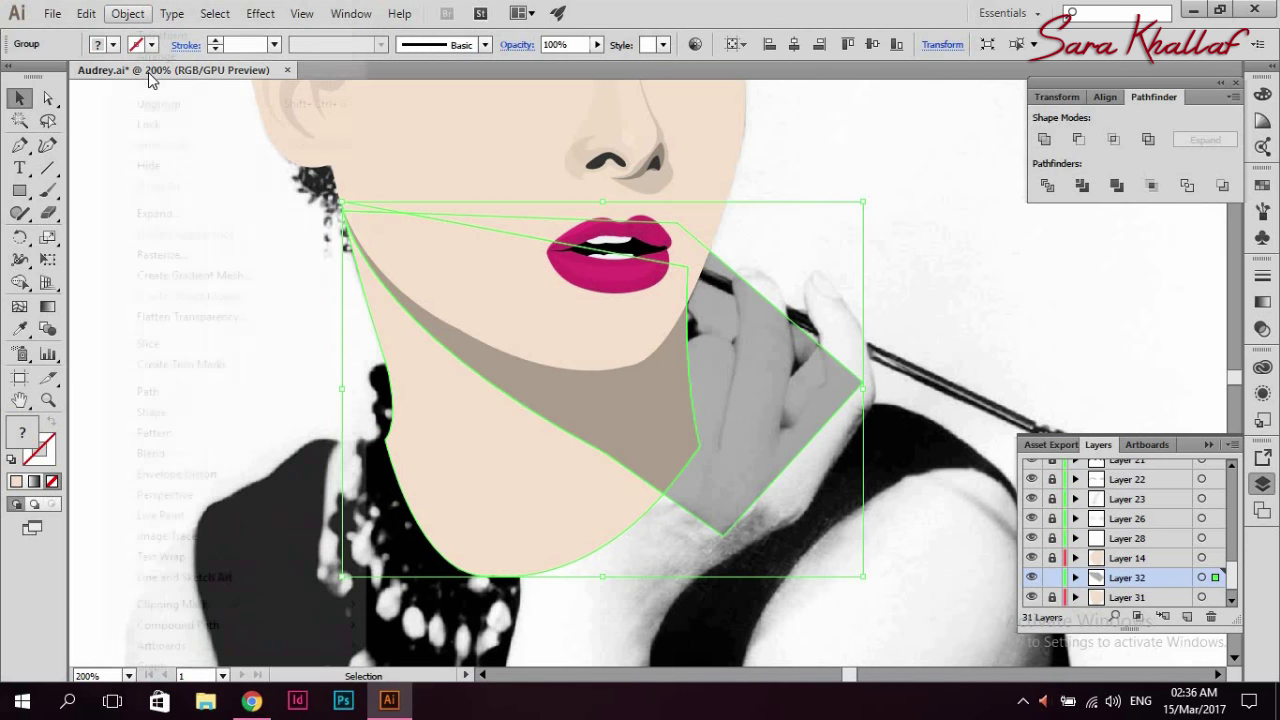
{"action": "key", "text": "ctrl+z"}
{"action": "left_click", "coordinate": [597, 44]}
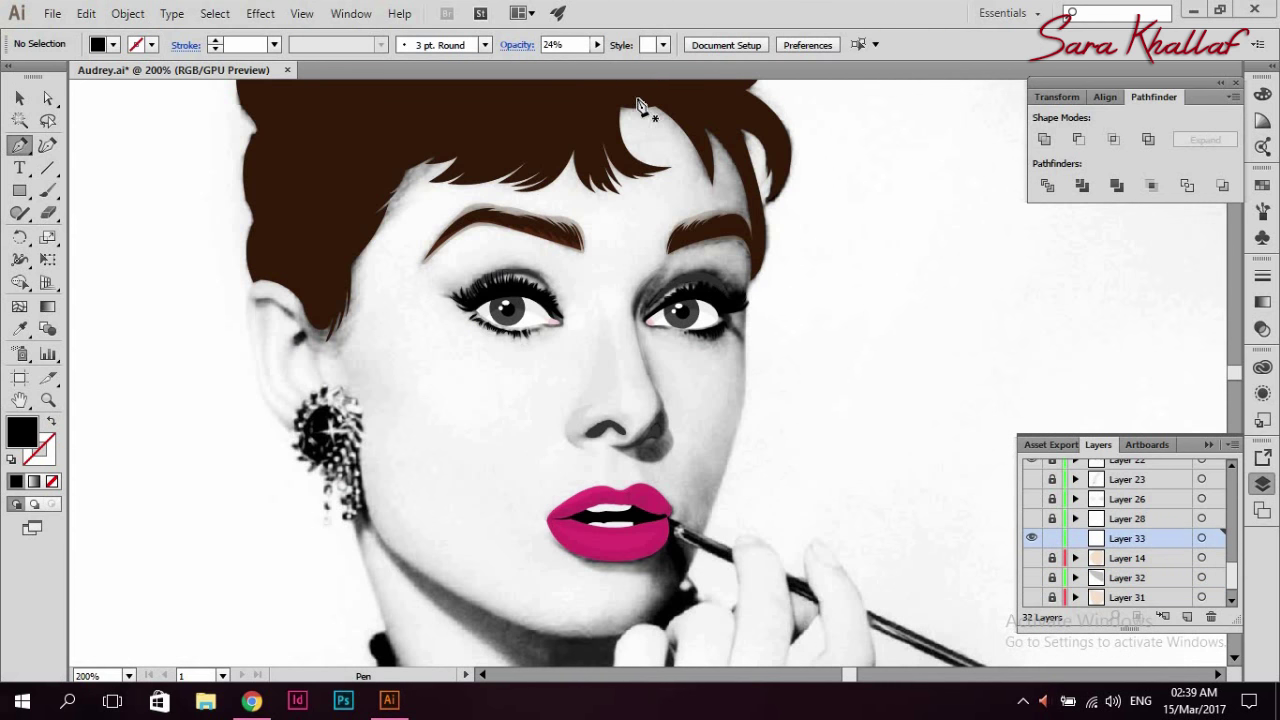
- Pen-draw the first shadow outline from the hairline past the eye, cheek, lips and chin, then back up
{"action": "left_click", "coordinate": [638, 100]}
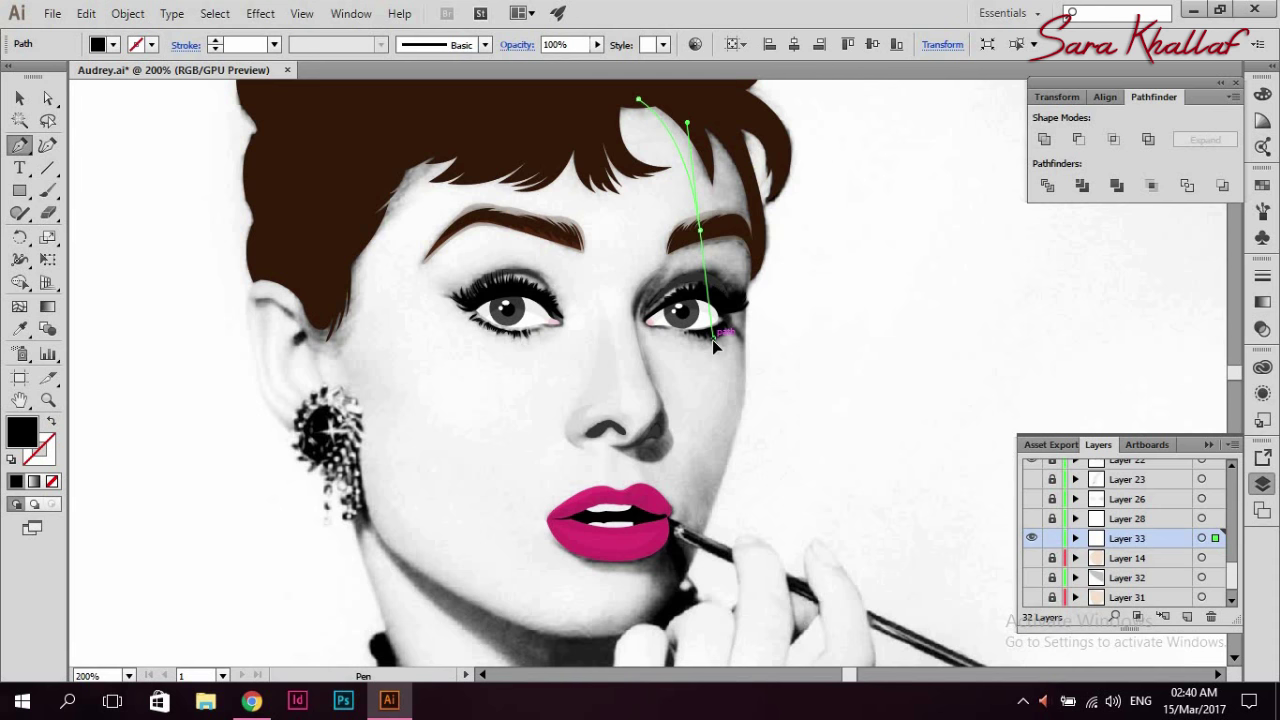
{"action": "left_click_drag", "start_coordinate": [714, 343], "coordinate": [714, 343]}
{"action": "left_click", "coordinate": [51, 421]}
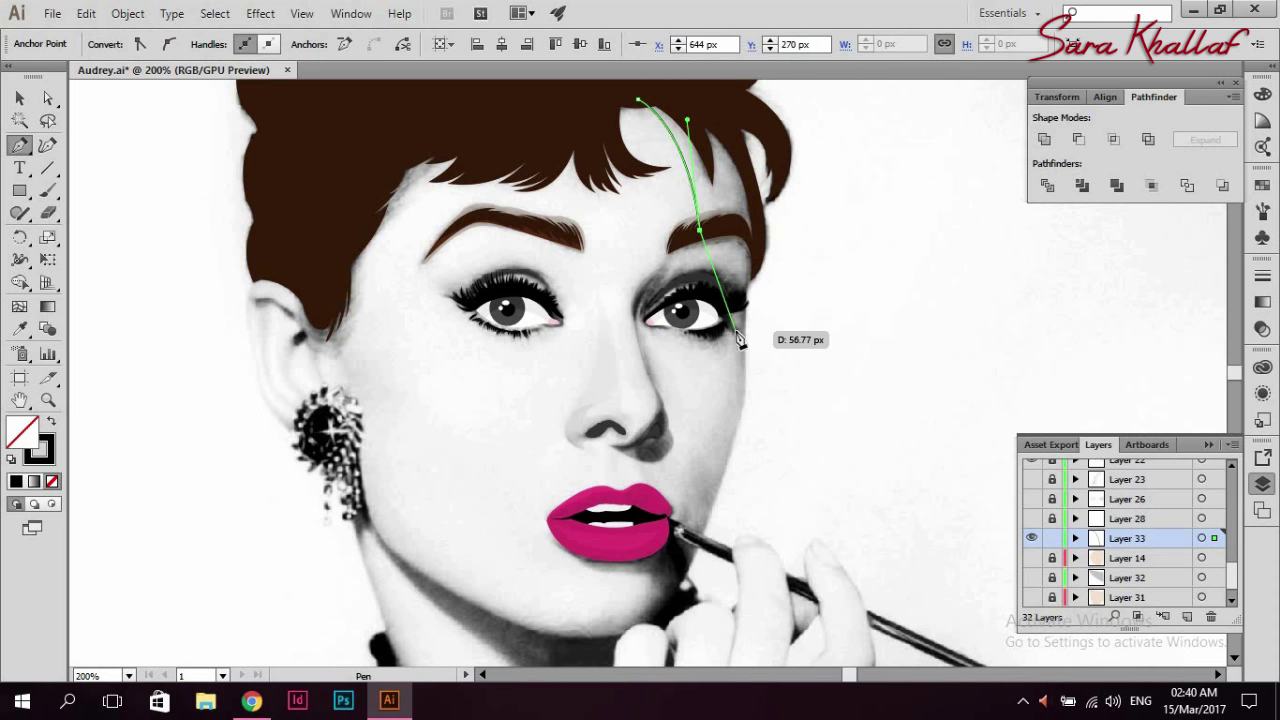
{"action": "left_click_drag", "start_coordinate": [735, 306], "coordinate": [710, 366]}
{"action": "left_click_drag", "start_coordinate": [735, 305], "coordinate": [740, 318]}
{"action": "mouse_move", "coordinate": [746, 372]}
{"action": "left_mouse_down"}
{"action": "mouse_move", "coordinate": [773, 346]}
{"action": "mouse_move", "coordinate": [740, 362]}
{"action": "left_mouse_up"}
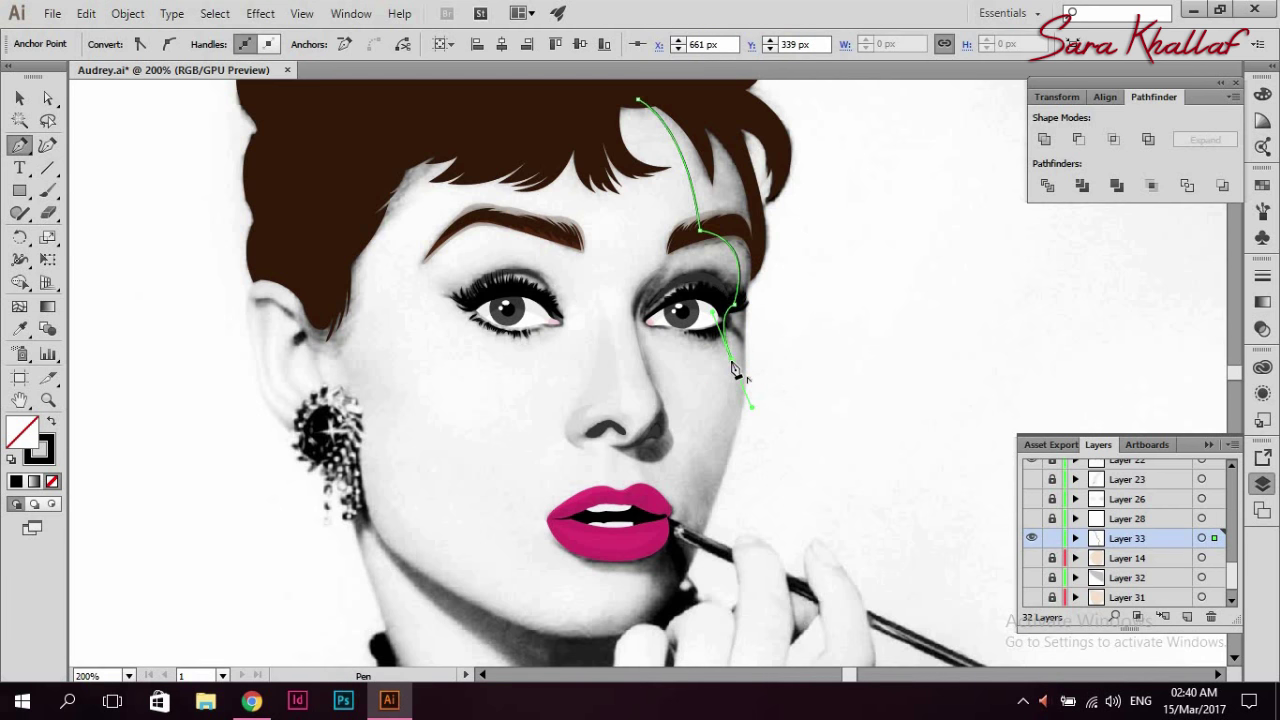
{"action": "left_click_drag", "start_coordinate": [723, 445], "coordinate": [664, 474]}
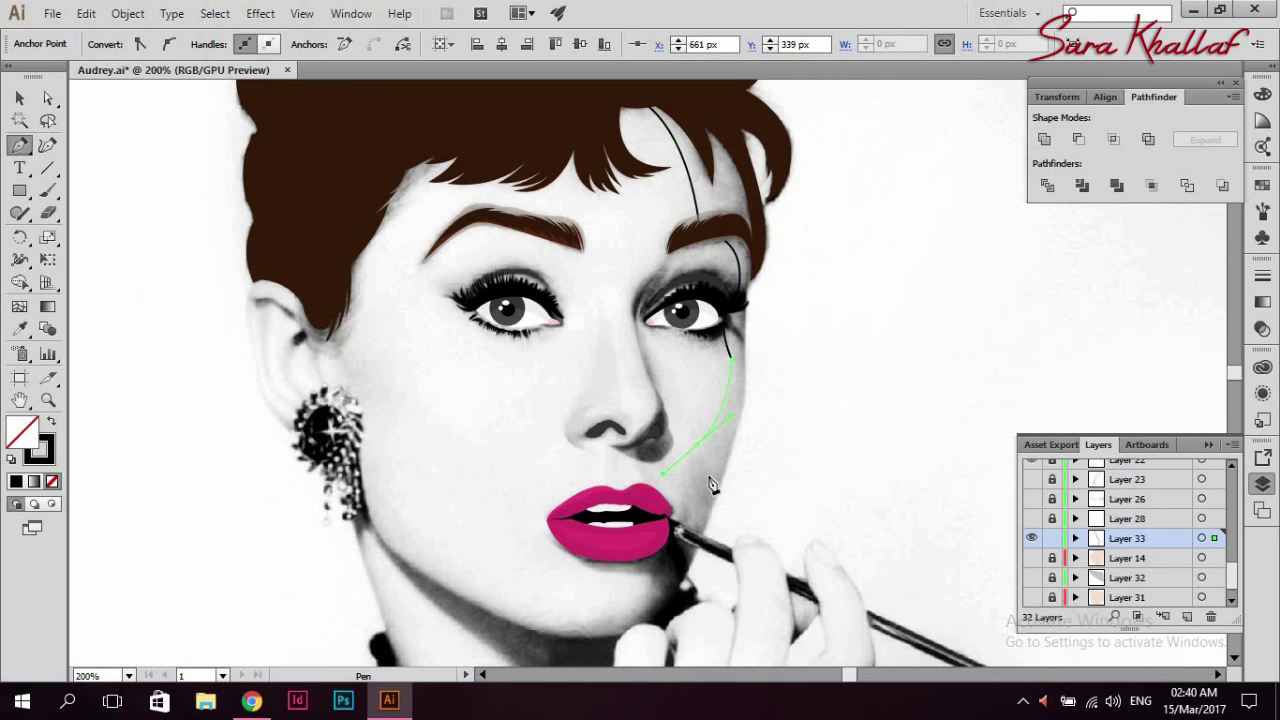
{"action": "left_click", "coordinate": [679, 568], "text": "ctrl"}
{"action": "left_click_drag", "start_coordinate": [678, 535], "coordinate": [675, 538]}
{"action": "left_click_drag", "start_coordinate": [570, 542], "coordinate": [551, 545]}
{"action": "left_click_drag", "start_coordinate": [650, 572], "coordinate": [727, 558]}
{"action": "left_click_drag", "start_coordinate": [650, 582], "coordinate": [655, 590]}
{"action": "mouse_move", "coordinate": [503, 610]}
{"action": "left_mouse_down"}
{"action": "mouse_move", "coordinate": [381, 563]}
{"action": "mouse_move", "coordinate": [400, 450]}
{"action": "left_mouse_up"}
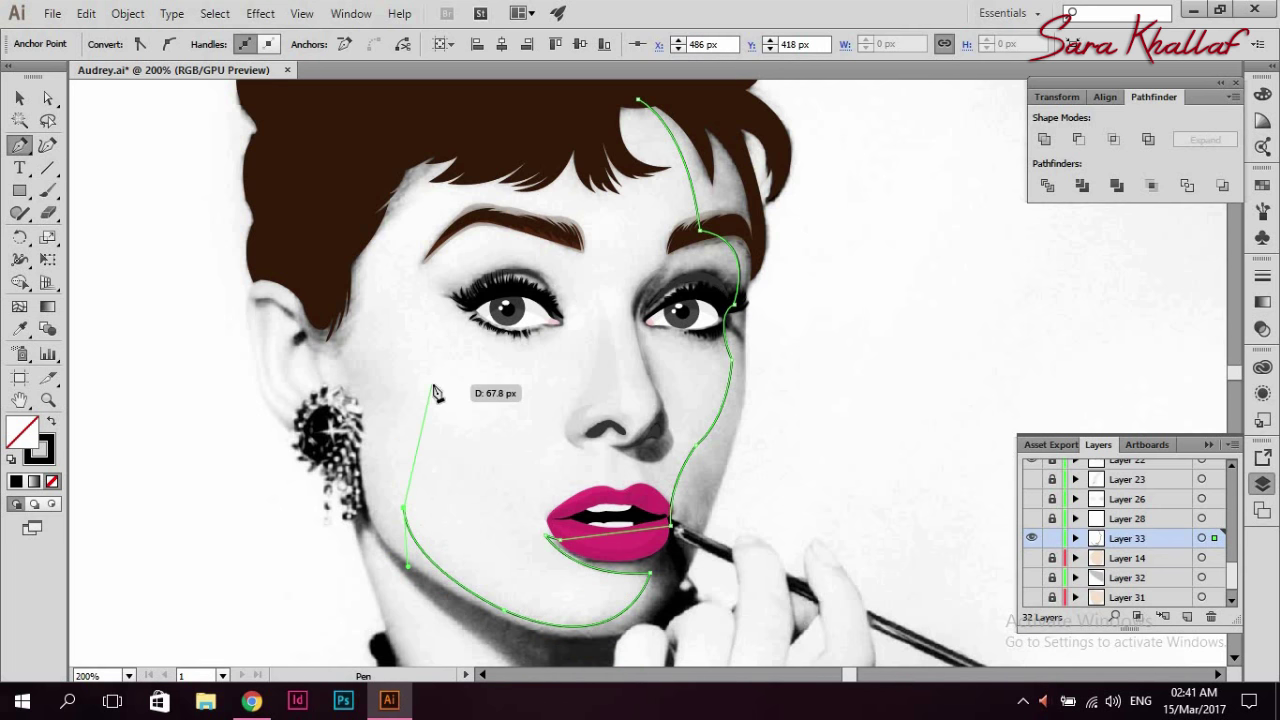
{"action": "left_click_drag", "start_coordinate": [435, 393], "coordinate": [357, 274]}
{"action": "left_click_drag", "start_coordinate": [348, 258], "coordinate": [283, 216]}
- Draw a second shadow path along the jaw and up the right side of the face
{"action": "mouse_move", "coordinate": [324, 326]}
{"action": "left_mouse_down"}
{"action": "mouse_move", "coordinate": [337, 470]}
{"action": "mouse_move", "coordinate": [326, 550]}
{"action": "left_mouse_up"}
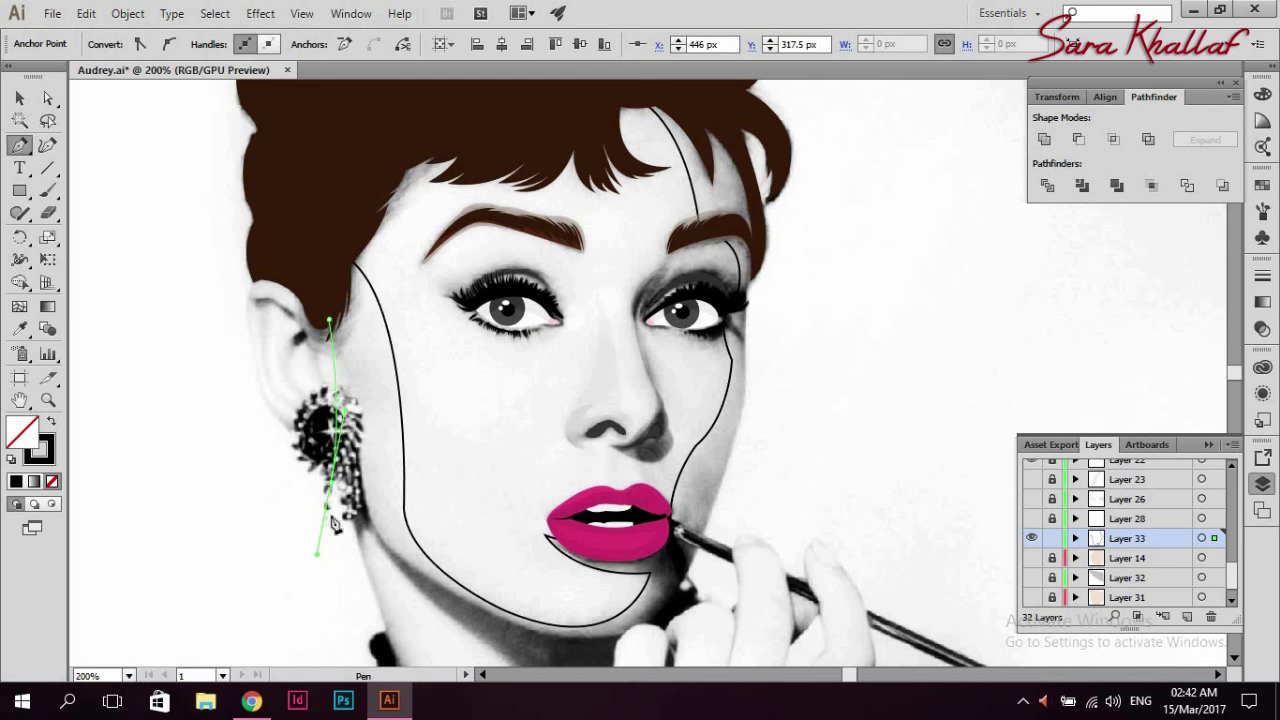
{"action": "left_click", "coordinate": [357, 625]}
{"action": "left_click", "coordinate": [765, 570]}
{"action": "left_click", "coordinate": [826, 378]}
{"action": "left_click", "coordinate": [810, 162]}
{"action": "left_click_drag", "start_coordinate": [637, 100], "coordinate": [680, 97]}
{"action": "scroll", "coordinate": [680, 97], "scroll_direction": "up", "scroll_amount": 1}
- Give the shadow paths a black fill with no stroke, then deselect them
{"action": "key", "text": "shift+x"}
{"action": "key", "text": "v"}
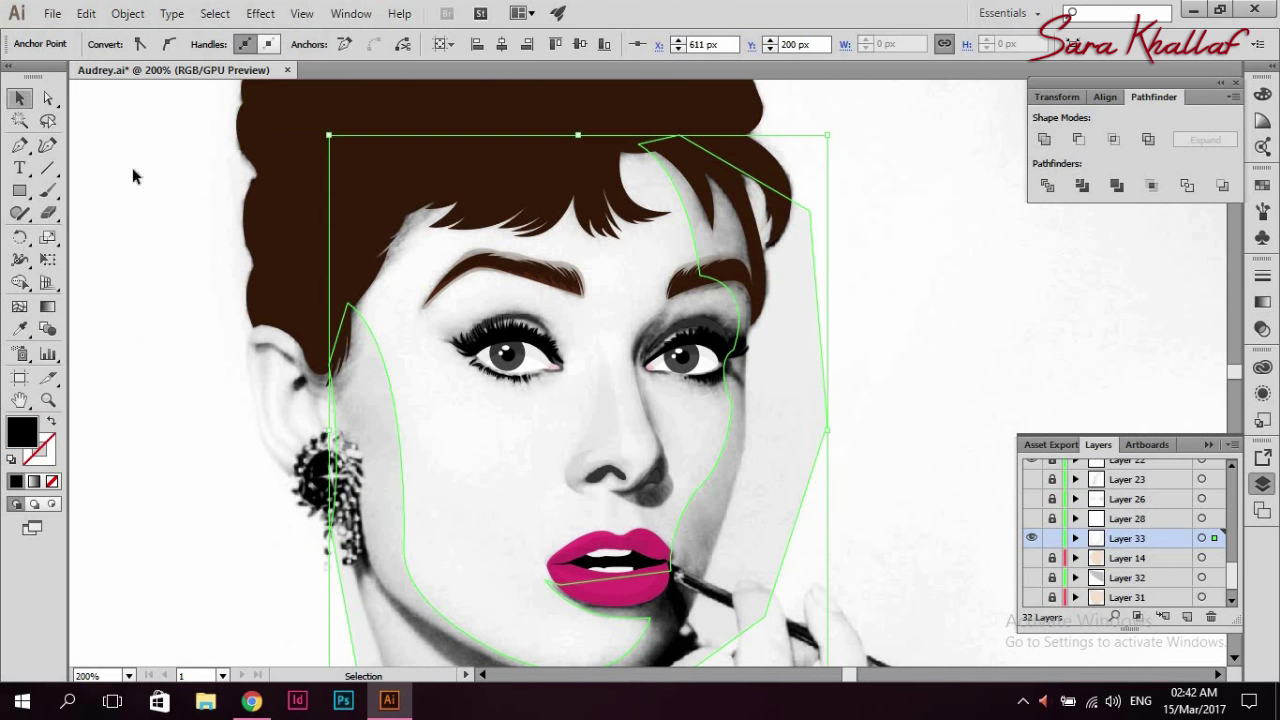
{"action": "key", "text": "a"}
{"action": "left_click", "coordinate": [207, 163]}
{"action": "scroll", "coordinate": [207, 163], "scroll_direction": "down", "scroll_amount": 1}
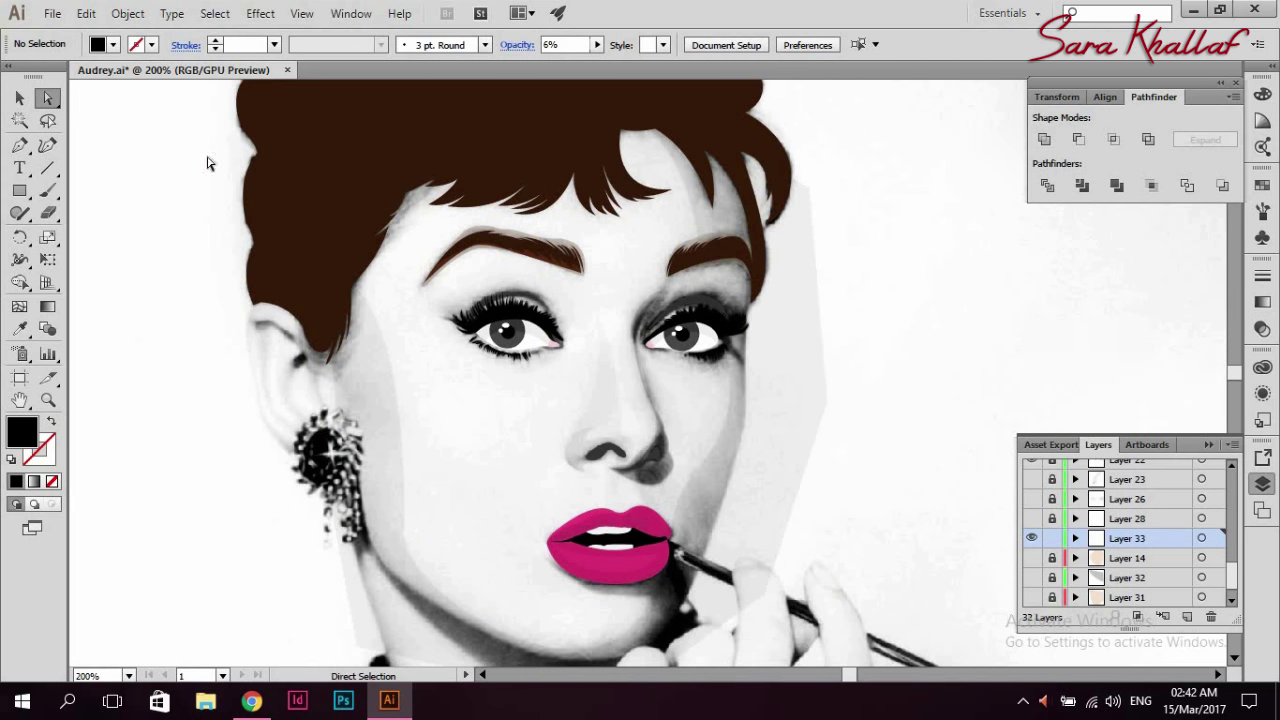
- Show Layer 14 and paste a copy of the skin-tone face in front of the original
{"action": "left_click", "coordinate": [1031, 558]}
{"action": "left_click", "coordinate": [400, 300]}
{"action": "key", "text": "ctrl+shift+a"}
{"action": "left_click", "coordinate": [87, 13]}
{"action": "left_click", "coordinate": [163, 186]}
{"action": "key", "text": "ctrl+shift+a"}
{"action": "key", "text": "ctrl+z"}
- Divide the face copy with the shadows, ungroup, delete the outside pieces, and re-show the hidden layers
{"action": "left_click", "coordinate": [1047, 185]}
{"action": "left_click", "coordinate": [127, 13]}
{"action": "left_click", "coordinate": [163, 103]}
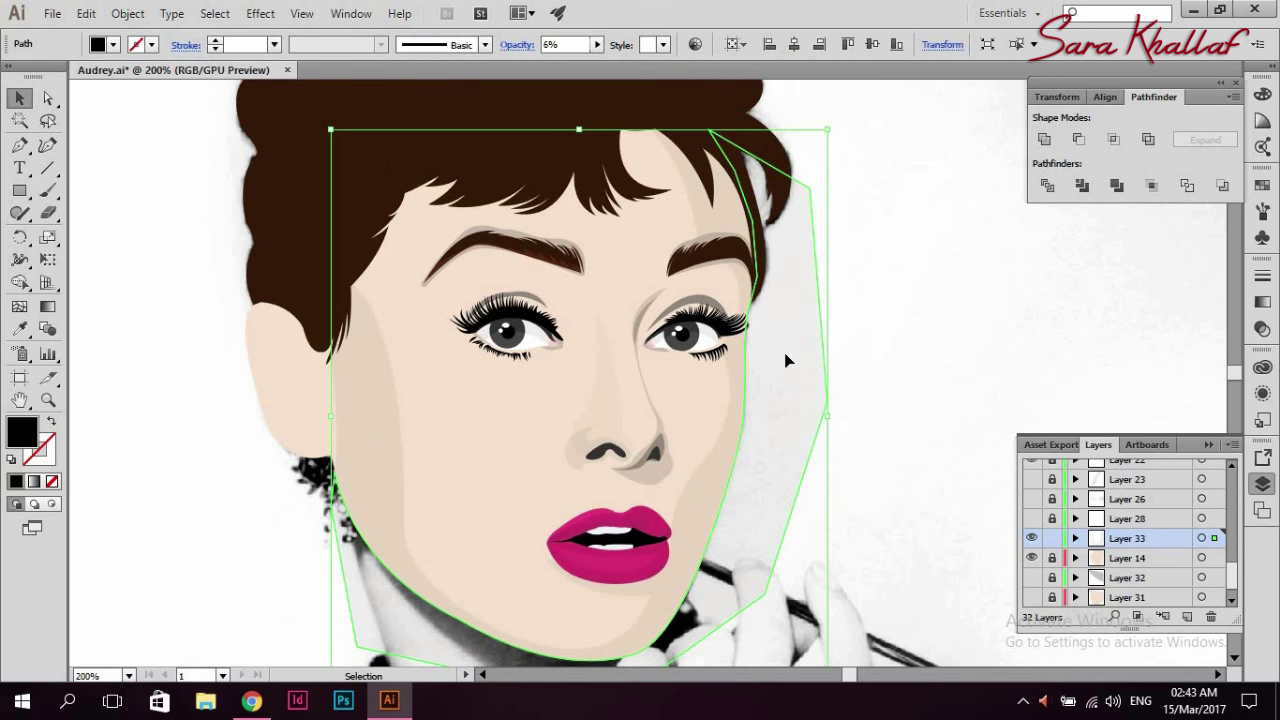
{"action": "left_click", "coordinate": [785, 357]}
{"action": "key", "text": "Delete"}
{"action": "scroll", "coordinate": [1085, 540], "scroll_direction": "down", "scroll_amount": 1}
{"action": "left_click_drag", "start_coordinate": [1031, 479], "coordinate": [1031, 597]}
{"action": "key", "text": "ctrl+minus"}
{"action": "key", "text": "ctrl+minus"}
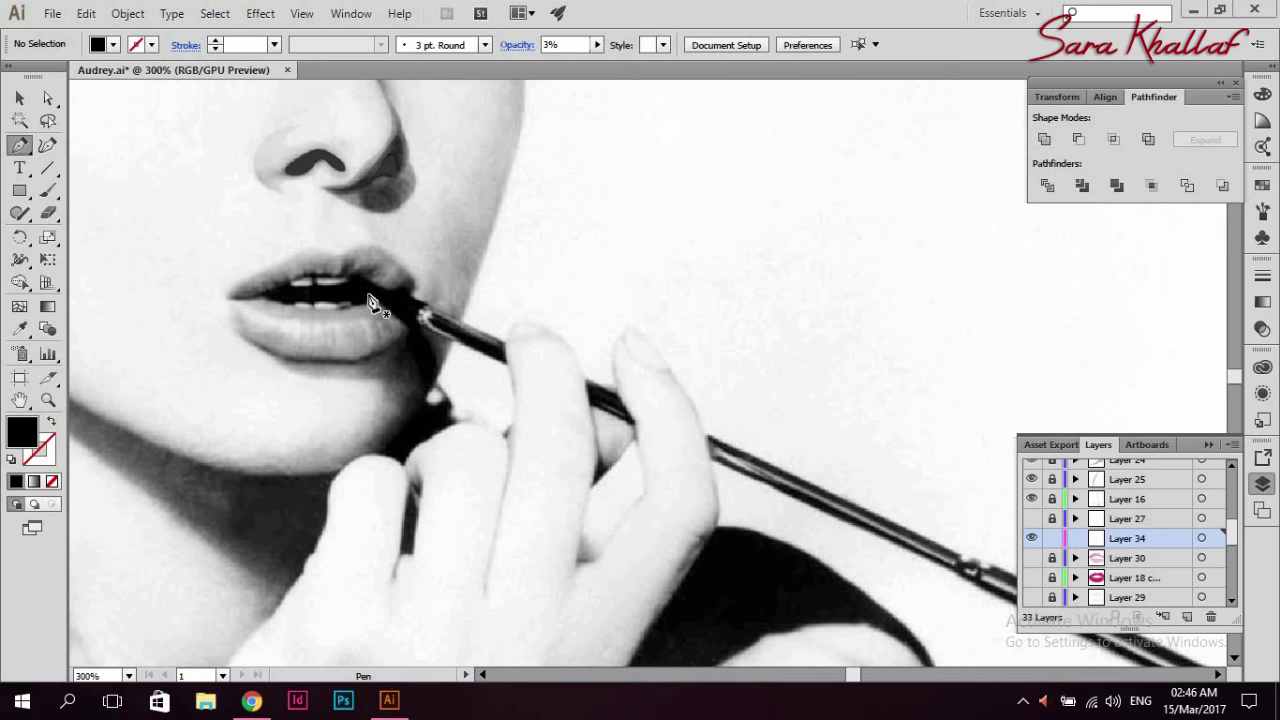
- Trace a closed black cigarette-holder shape from the lips out to its far end past the fingers
{"action": "left_click_drag", "start_coordinate": [393, 312], "coordinate": [372, 303]}
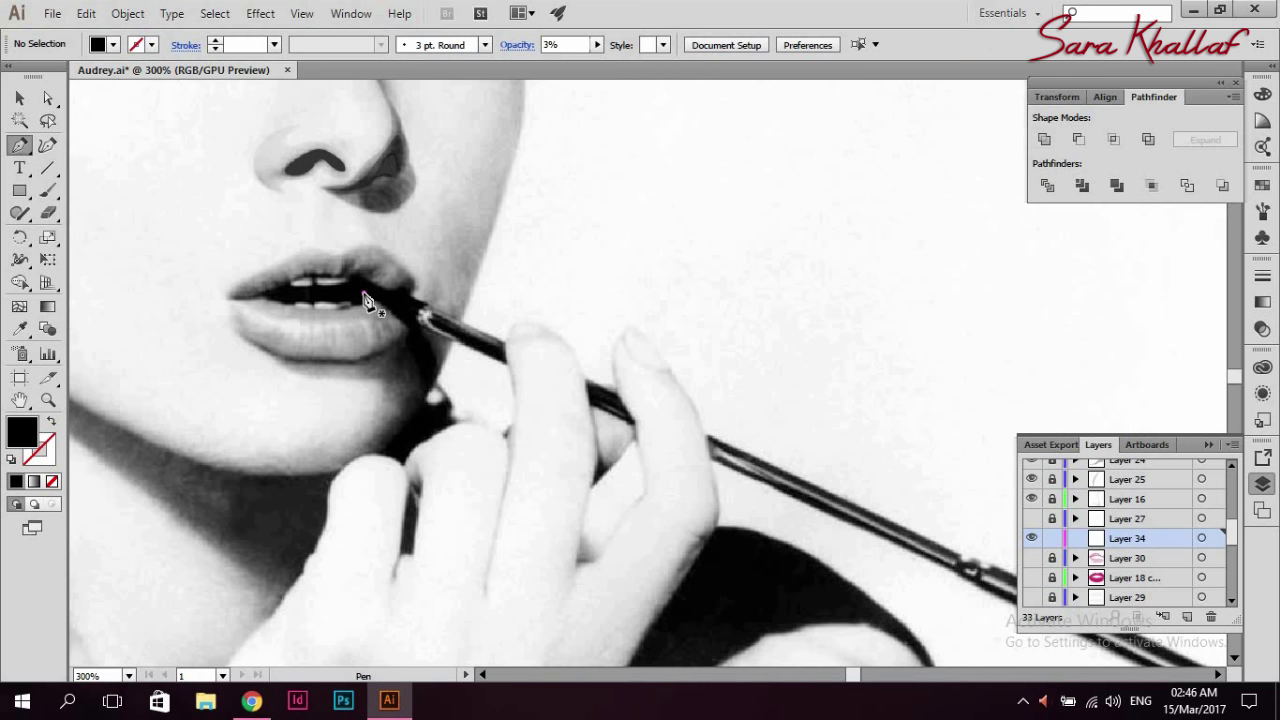
{"action": "left_click_drag", "start_coordinate": [364, 295], "coordinate": [790, 522]}
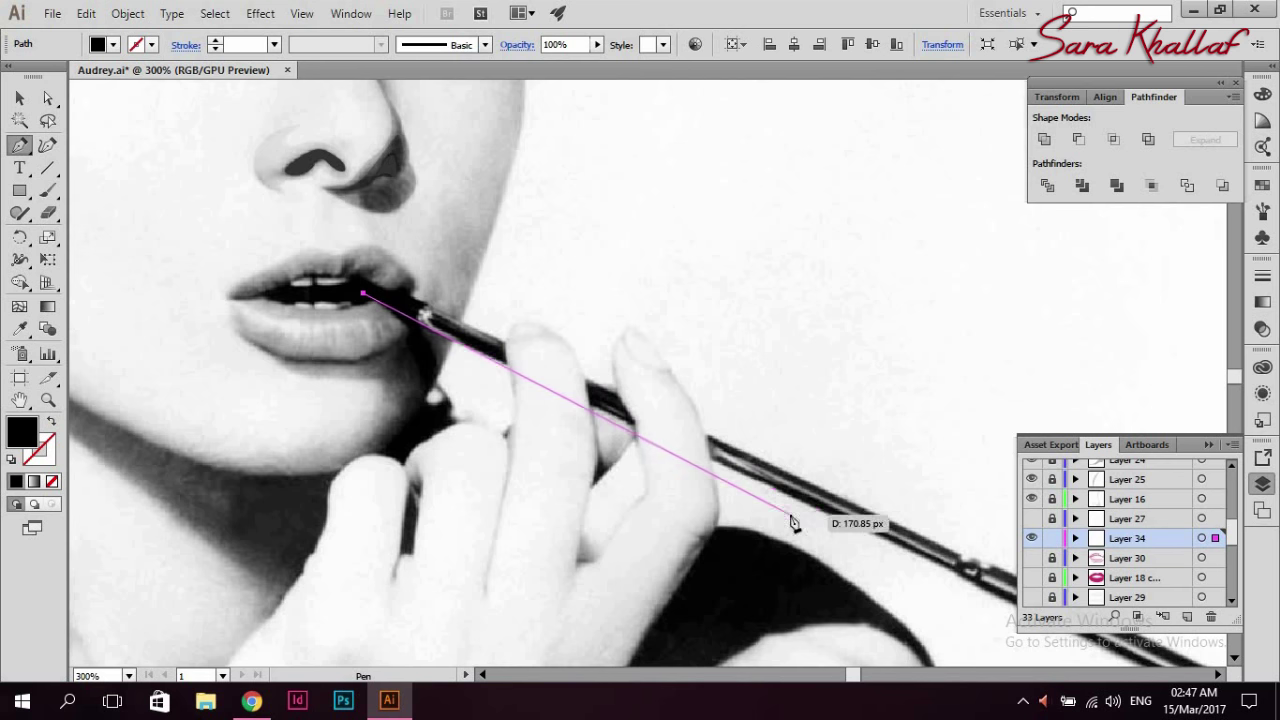
{"action": "left_click_drag", "start_coordinate": [790, 522], "coordinate": [814, 507]}
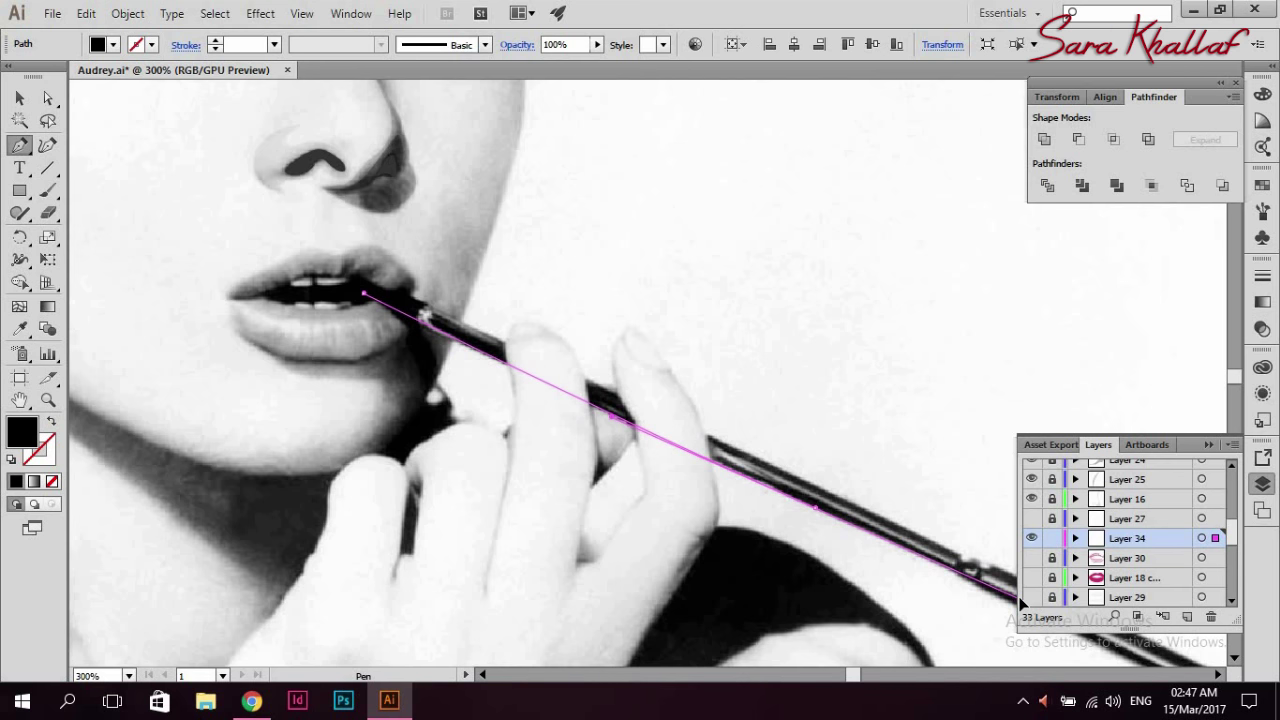
{"action": "left_click_drag", "start_coordinate": [812, 513], "coordinate": [829, 492]}
{"action": "left_click", "coordinate": [366, 290]}
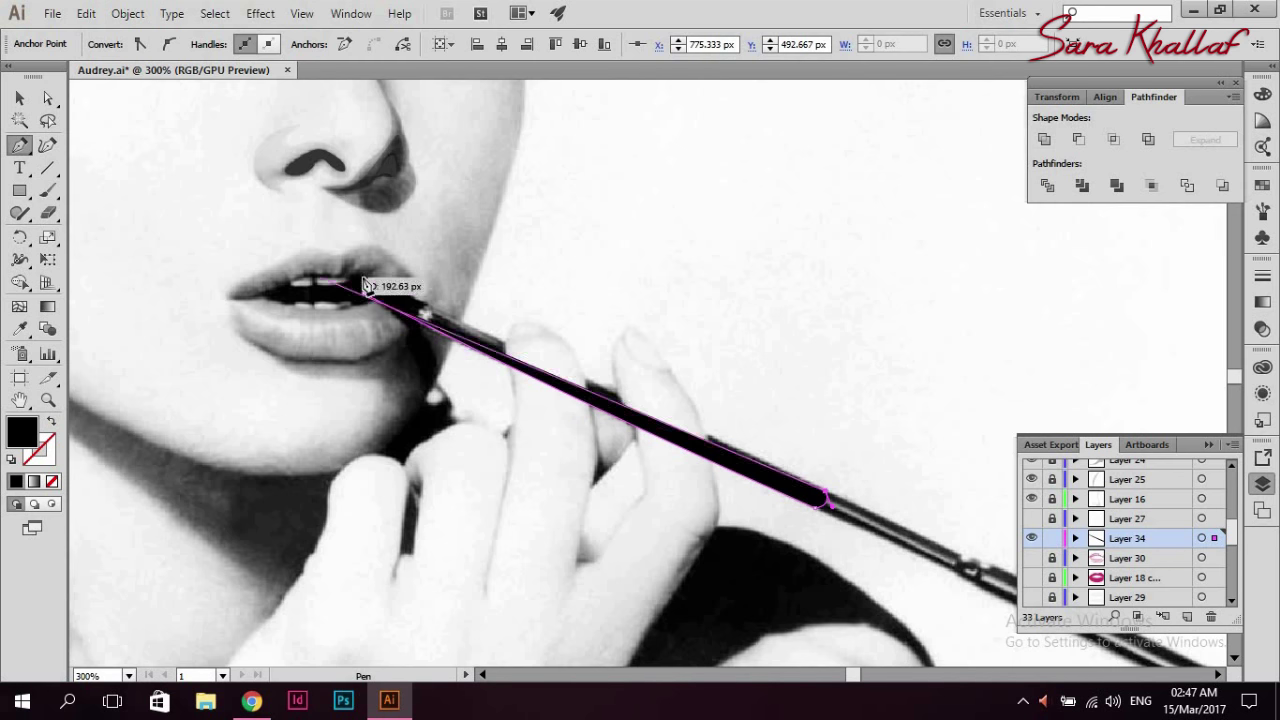
{"action": "left_click_drag", "start_coordinate": [370, 290], "coordinate": [338, 278]}
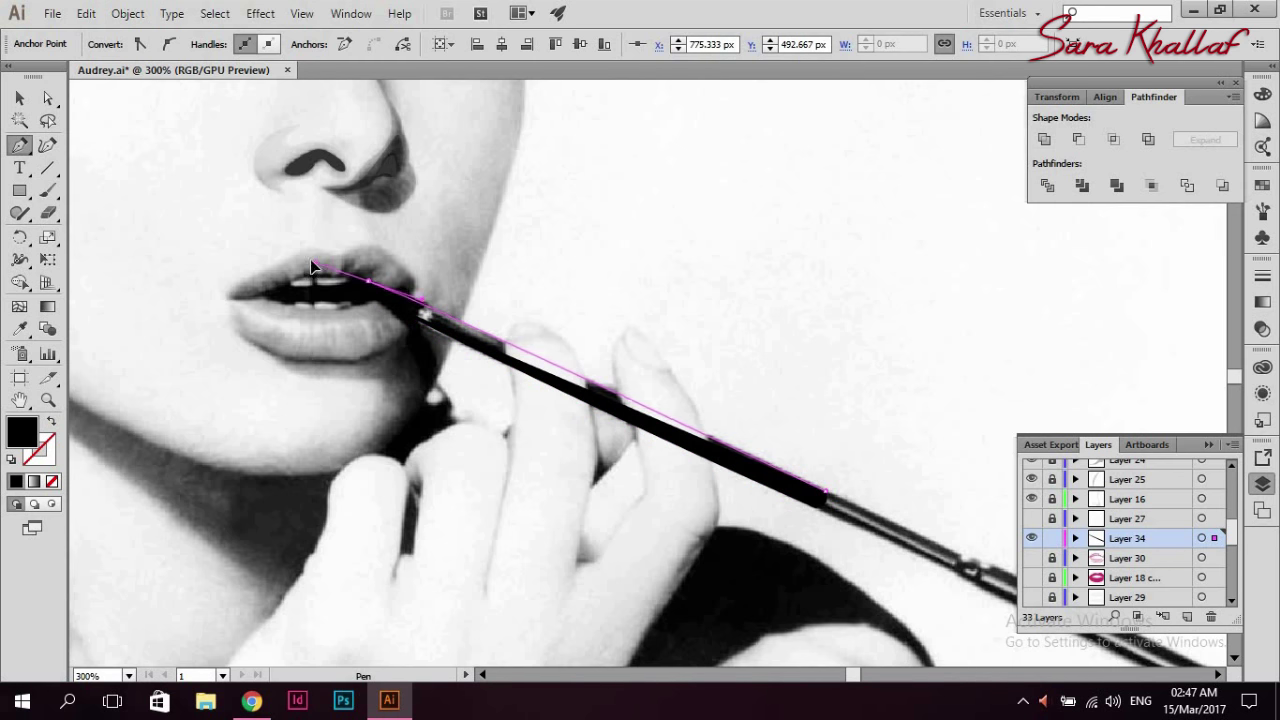
{"action": "left_click_drag", "start_coordinate": [366, 289], "coordinate": [366, 312]}
{"action": "scroll", "coordinate": [1176, 580], "scroll_direction": "down", "scroll_amount": 3}
- On a new Layer 35, pen-draw a closed shadow shape curving down from the lip corner beside the holder
{"action": "scroll", "coordinate": [1176, 580], "scroll_direction": "down", "scroll_amount": 3}
{"action": "key", "text": "ctrl+shift+a"}
{"action": "left_click", "coordinate": [1186, 617]}
{"action": "scroll", "coordinate": [409, 337], "scroll_direction": "up", "scroll_amount": 2}
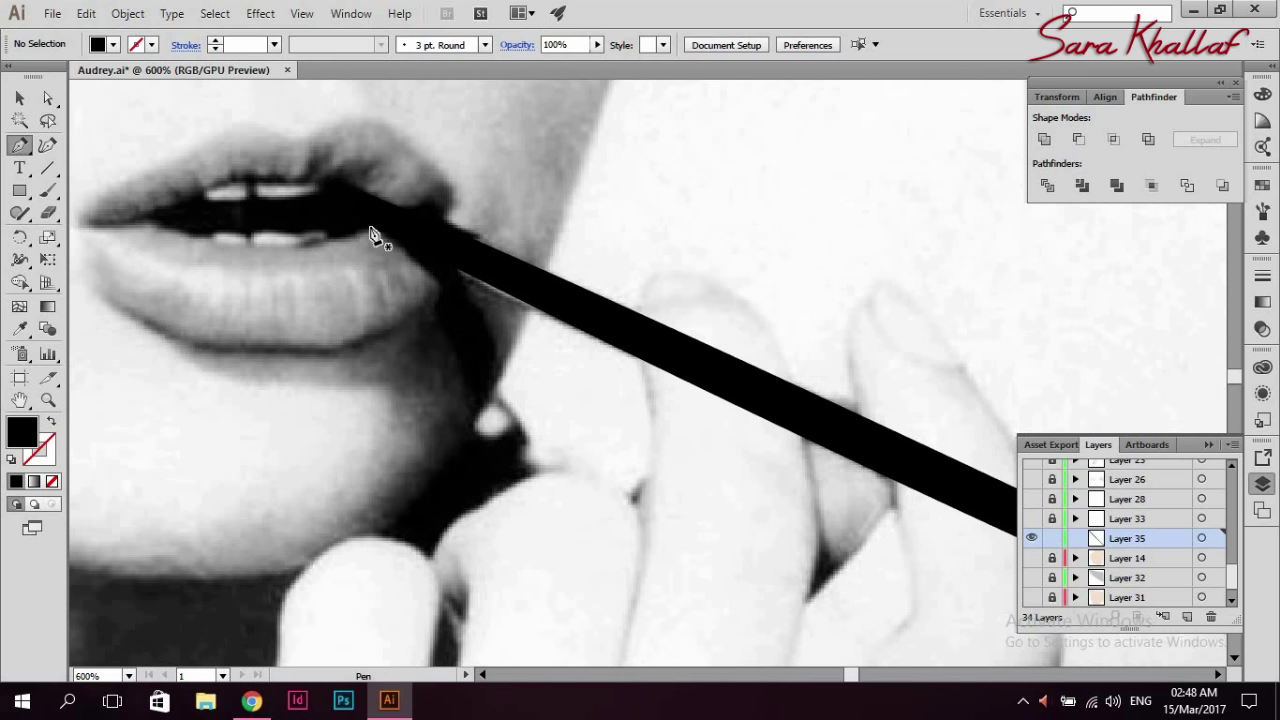
{"action": "left_click", "coordinate": [370, 230]}
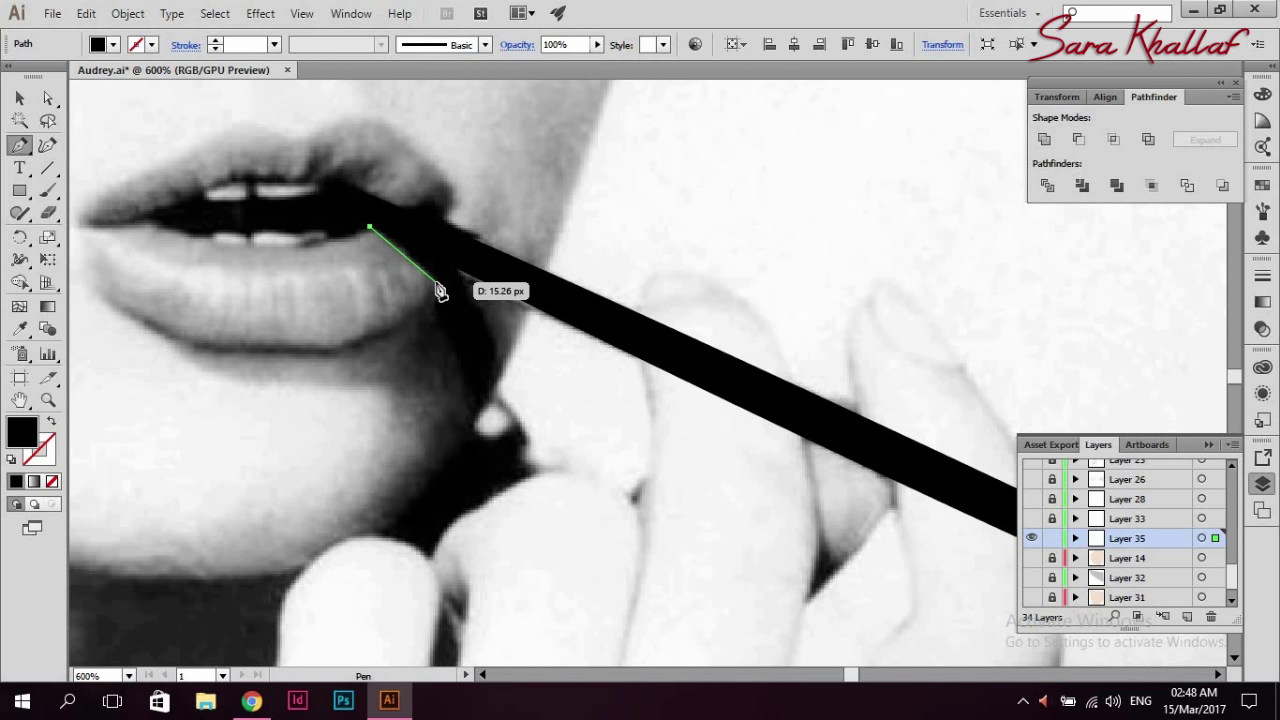
{"action": "mouse_move", "coordinate": [436, 282]}
{"action": "left_mouse_down"}
{"action": "mouse_move", "coordinate": [434, 322]}
{"action": "mouse_move", "coordinate": [476, 434]}
{"action": "left_mouse_up"}
{"action": "left_click", "coordinate": [473, 427]}
{"action": "left_click", "coordinate": [490, 440]}
{"action": "left_click", "coordinate": [514, 407]}
{"action": "left_click", "coordinate": [437, 251], "text": "ctrl"}
{"action": "left_click_drag", "start_coordinate": [456, 279], "coordinate": [400, 218]}
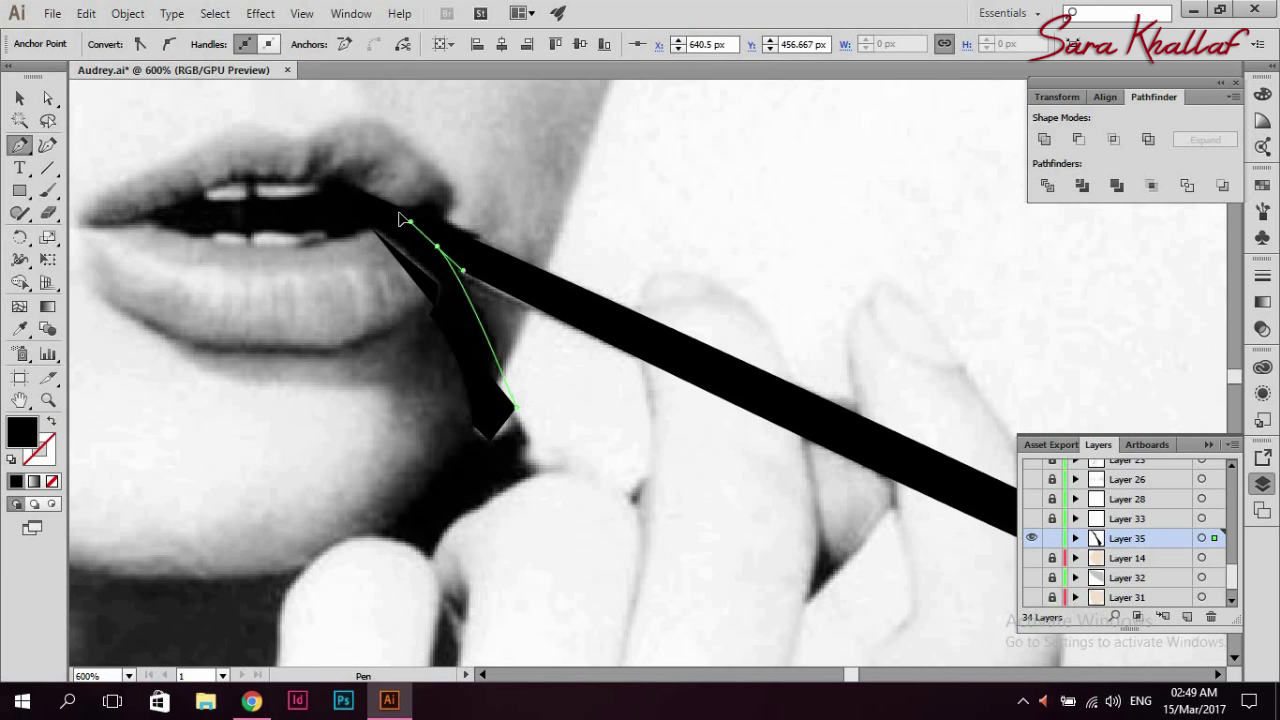
{"action": "left_click", "coordinate": [440, 252]}
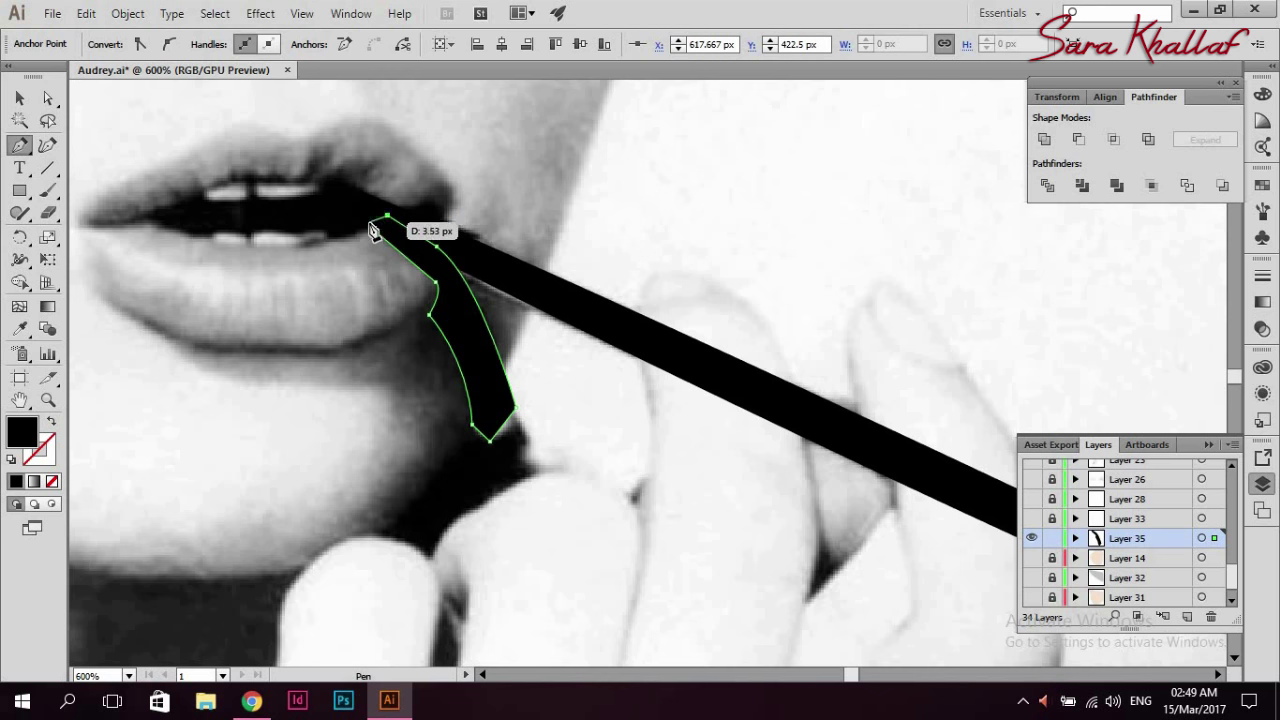
- Copy an existing shadow's 30% grey look onto the shape and make all hidden layers visible
{"action": "scroll", "coordinate": [163, 251], "scroll_direction": "up", "scroll_amount": 3}
{"action": "key", "text": "v"}
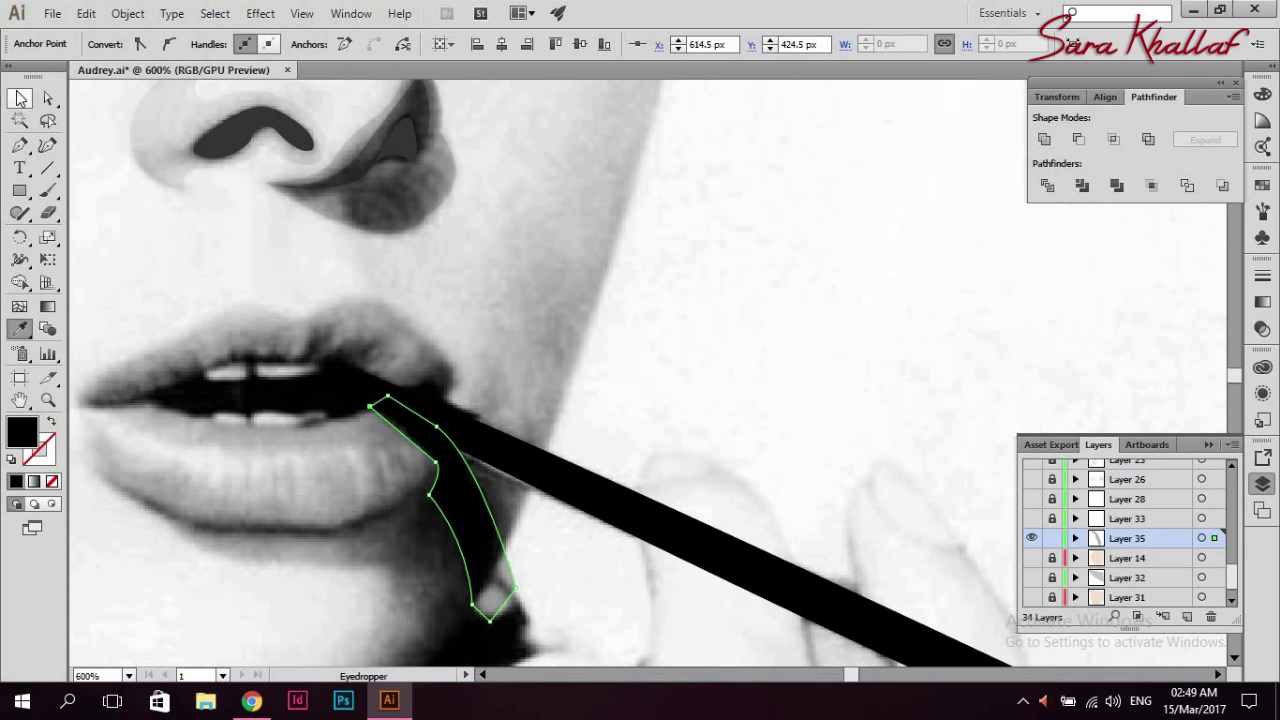
{"action": "left_click", "coordinate": [646, 338]}
{"action": "key", "text": "ctrl+minus"}
{"action": "key", "text": "ctrl+minus"}
{"action": "key", "text": "ctrl+minus"}
{"action": "scroll", "coordinate": [1120, 540], "scroll_direction": "down", "scroll_amount": 1}
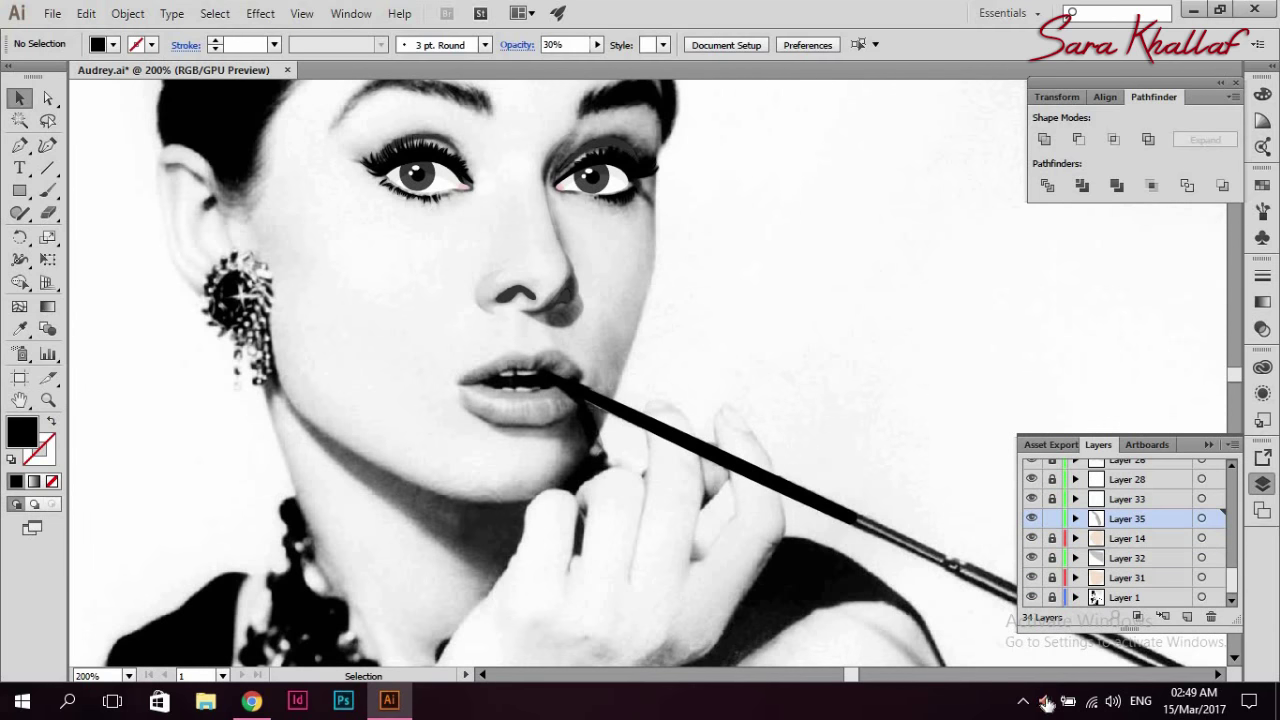
{"action": "left_click", "coordinate": [1031, 518], "text": "alt"}
{"action": "scroll", "coordinate": [709, 356], "scroll_direction": "up", "scroll_amount": 1}
{"action": "scroll", "coordinate": [709, 356], "scroll_direction": "up", "scroll_amount": 1}
{"action": "scroll", "coordinate": [808, 306], "scroll_direction": "up", "scroll_amount": 1}
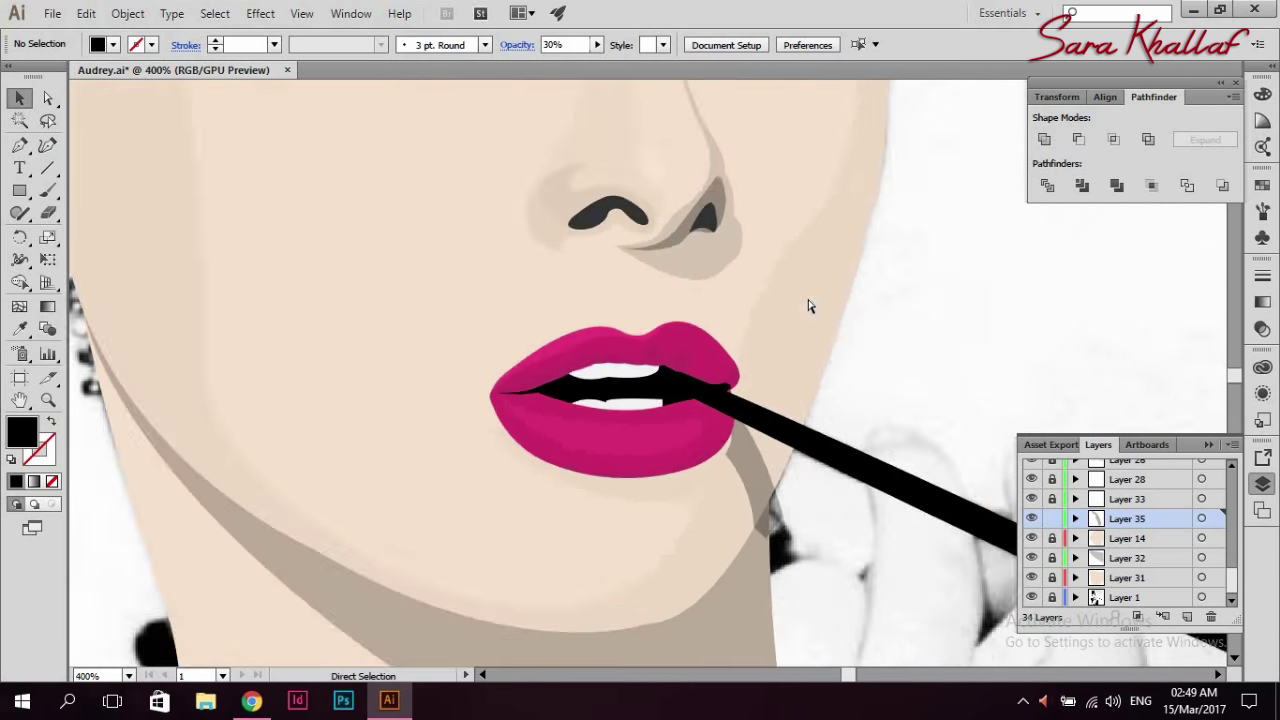
{"action": "scroll", "coordinate": [807, 305], "scroll_direction": "up", "scroll_amount": 1}
{"action": "scroll", "coordinate": [807, 305], "scroll_direction": "down", "scroll_amount": 1}
- Nudge the grey shadow up toward the lip corner and drag Layer 35 higher in the Layers panel
{"action": "key", "text": "a"}
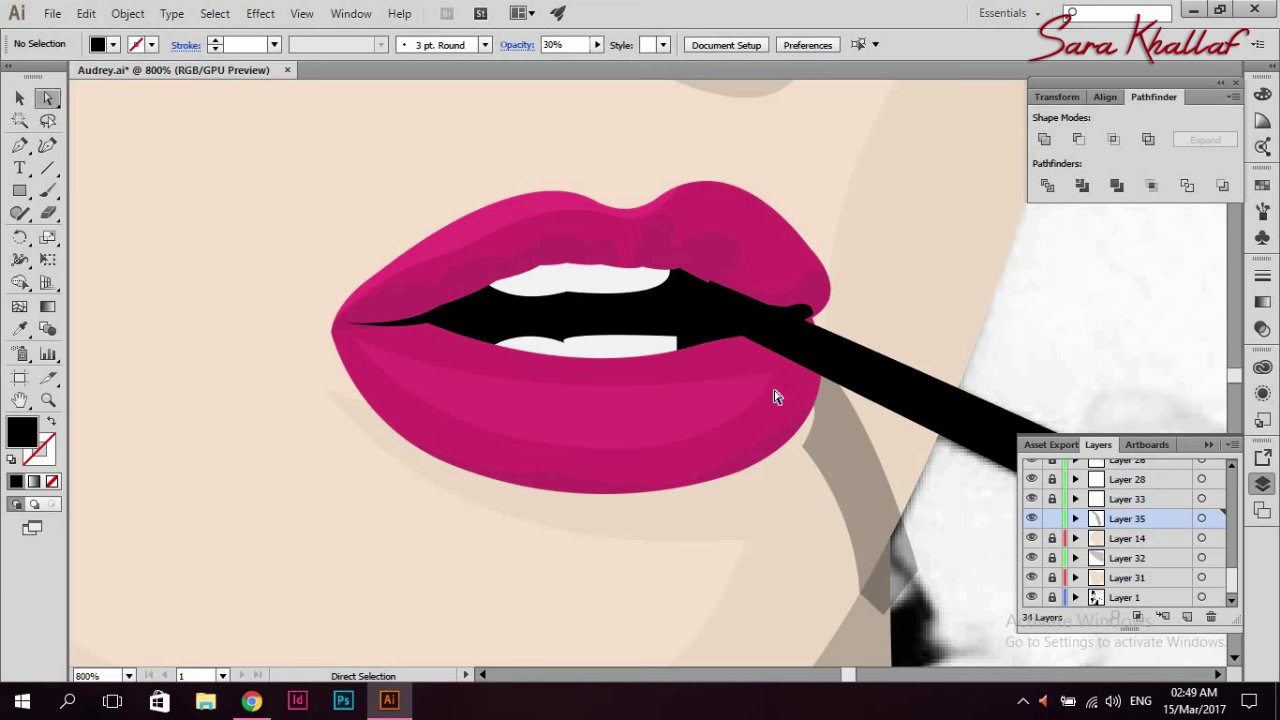
{"action": "left_click_drag", "start_coordinate": [808, 452], "coordinate": [793, 434]}
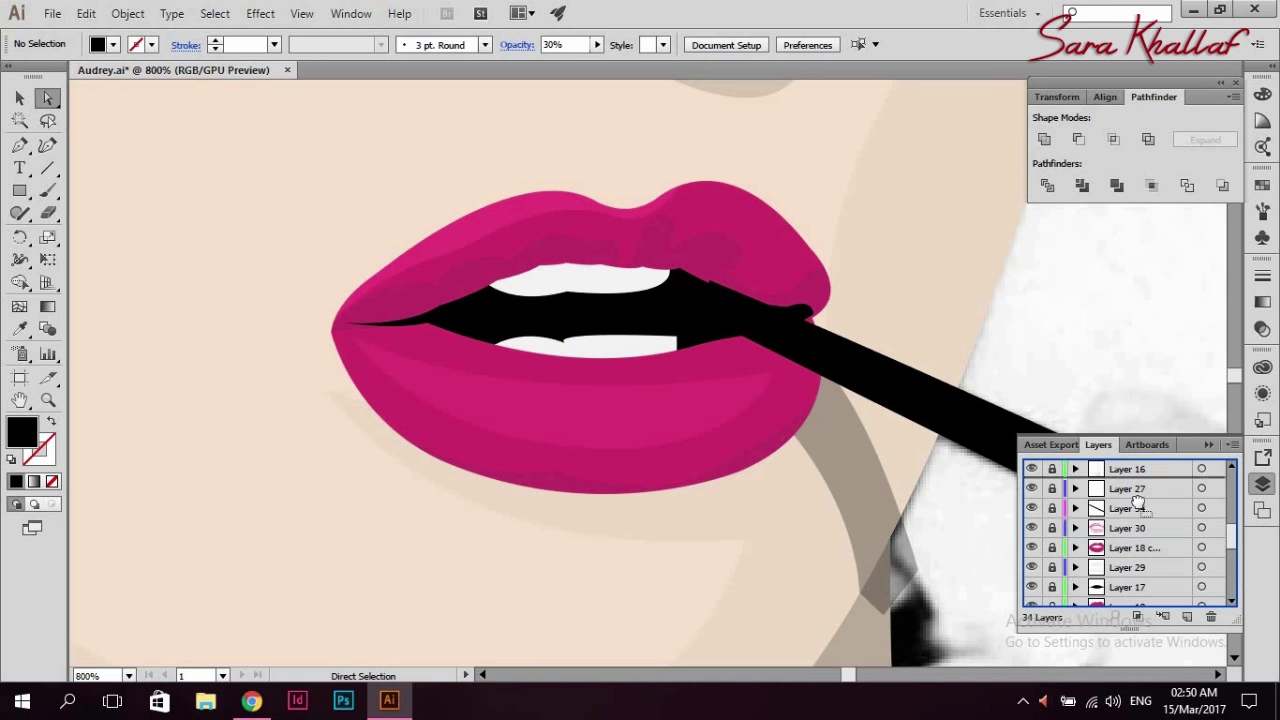
{"action": "left_click_drag", "start_coordinate": [1140, 517], "coordinate": [1130, 520]}
{"action": "left_click", "coordinate": [812, 399]}
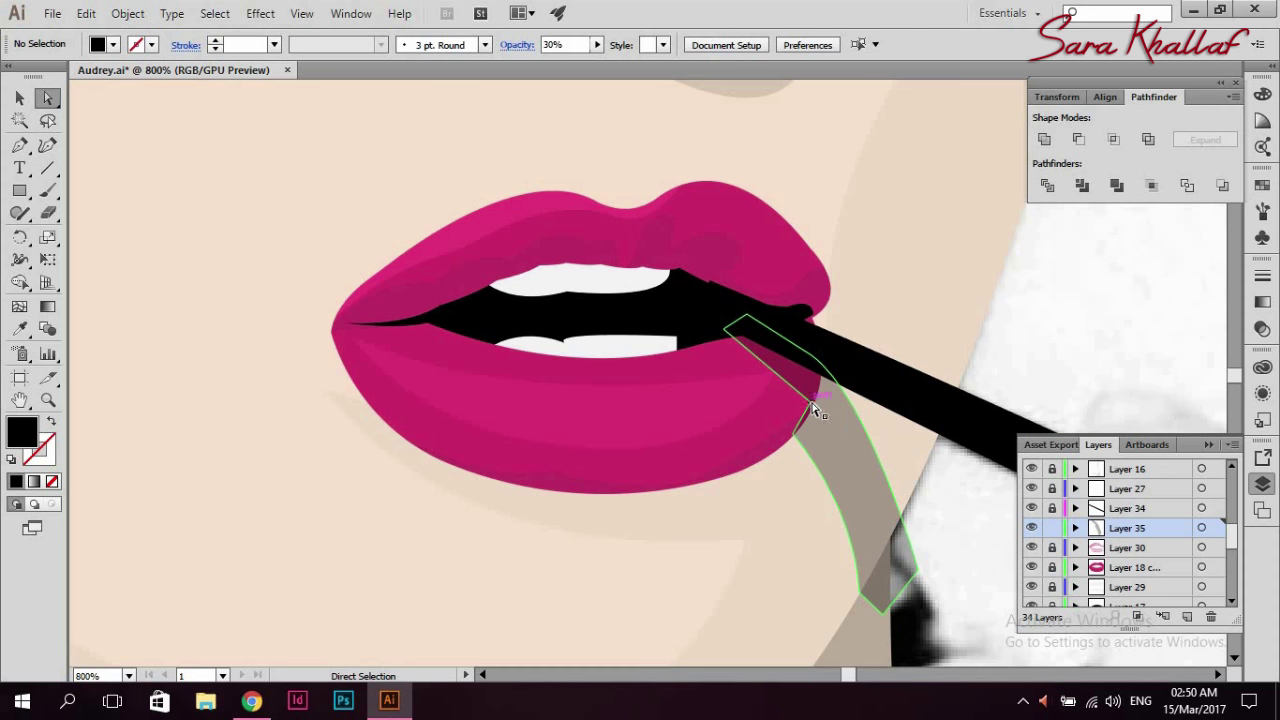
{"action": "left_click", "coordinate": [911, 345]}
{"action": "key", "text": "ctrl+0"}
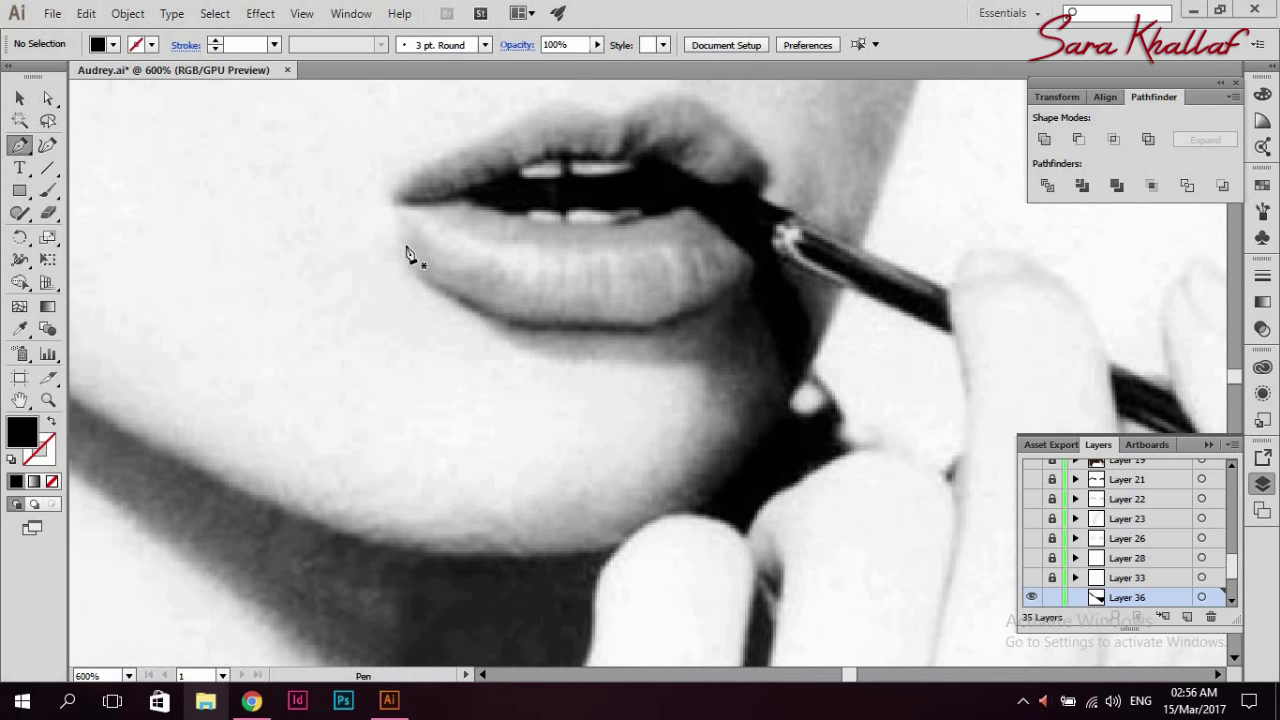
{"action": "left_click", "coordinate": [411, 253]}
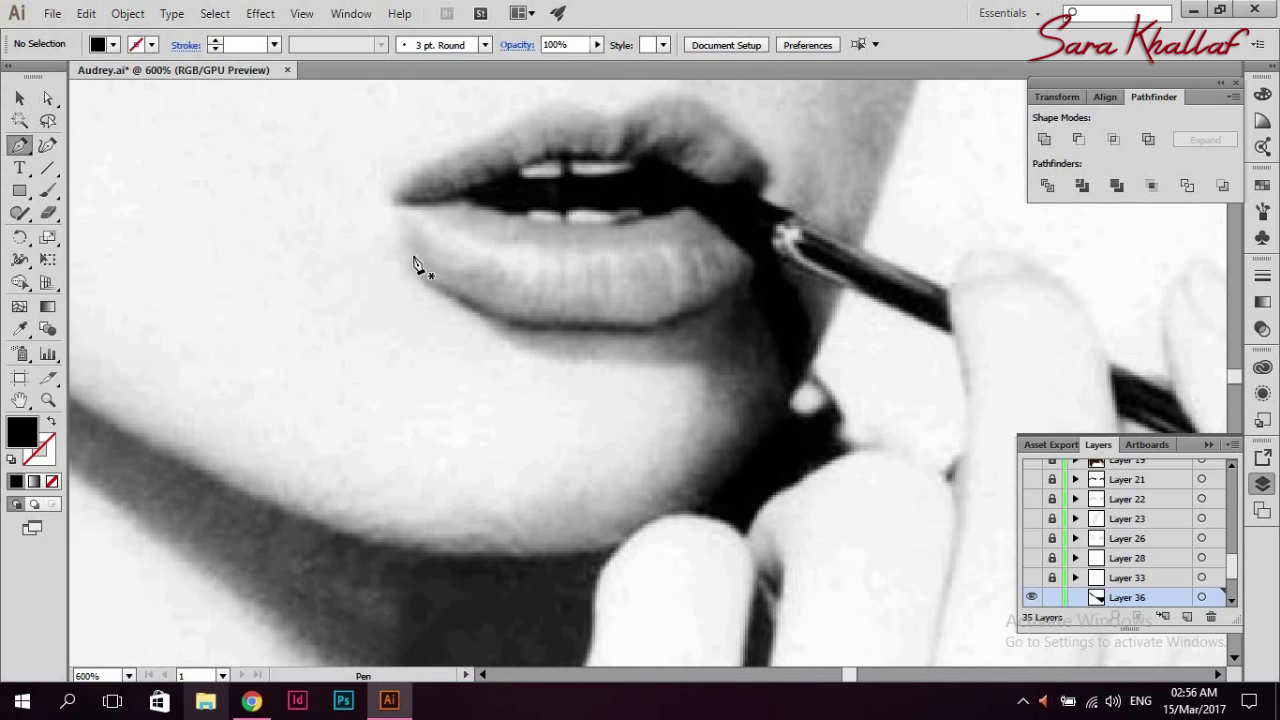
- Pen-draw a closed chin shadow from beneath the lower lip down toward the chin and beside the holder
{"action": "left_click_drag", "start_coordinate": [707, 365], "coordinate": [963, 347]}
{"action": "left_click", "coordinate": [707, 365]}
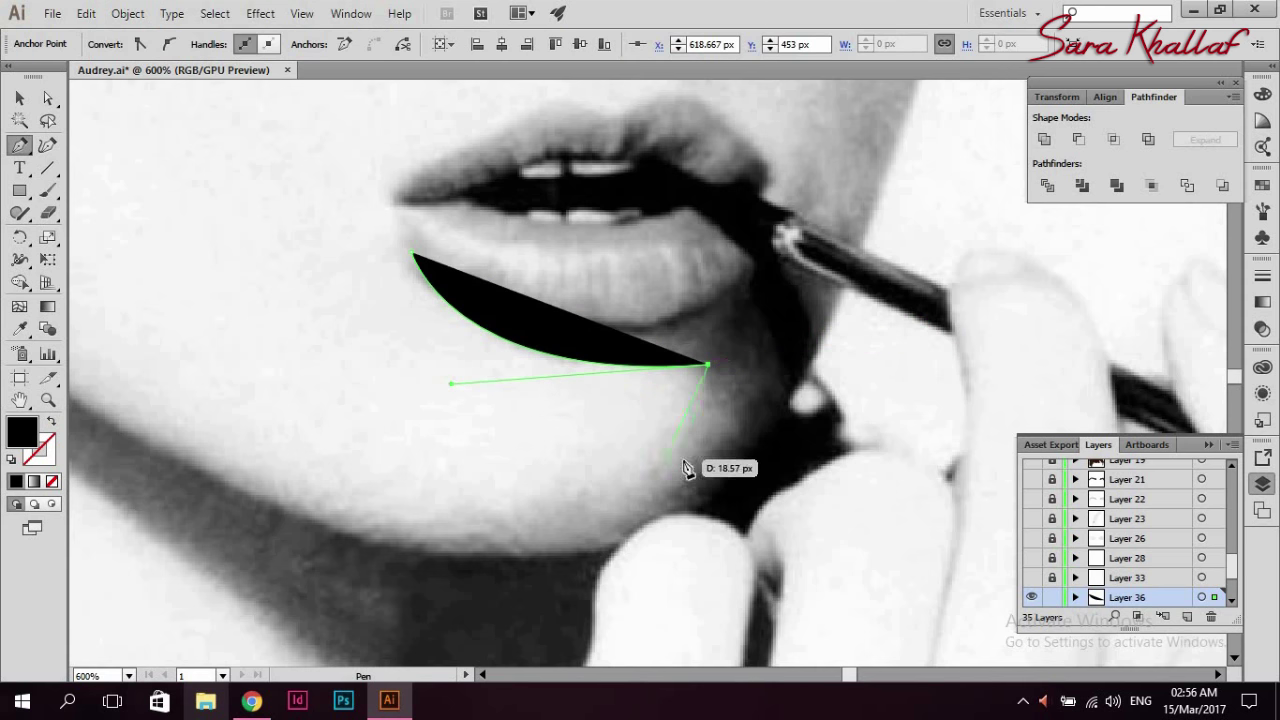
{"action": "left_click_drag", "start_coordinate": [695, 463], "coordinate": [621, 540]}
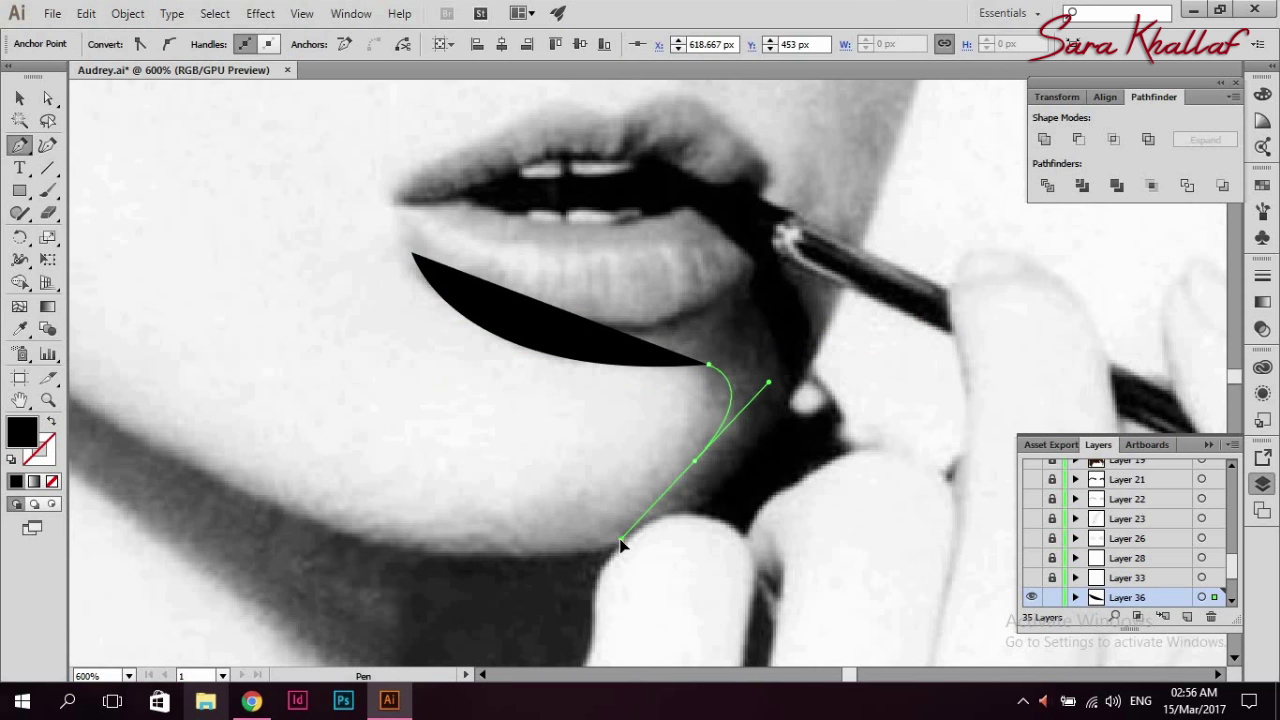
{"action": "left_click_drag", "start_coordinate": [569, 572], "coordinate": [478, 617]}
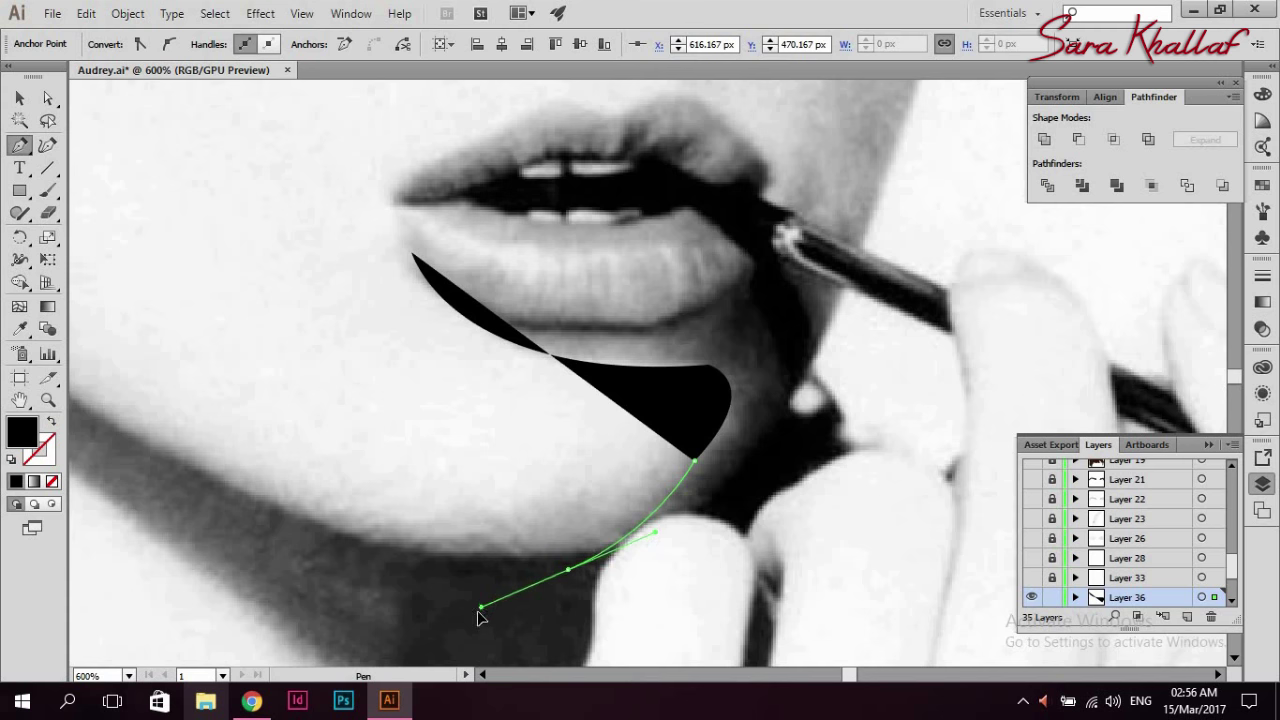
{"action": "left_click", "coordinate": [569, 572]}
{"action": "left_click", "coordinate": [718, 571]}
{"action": "left_click", "coordinate": [818, 352]}
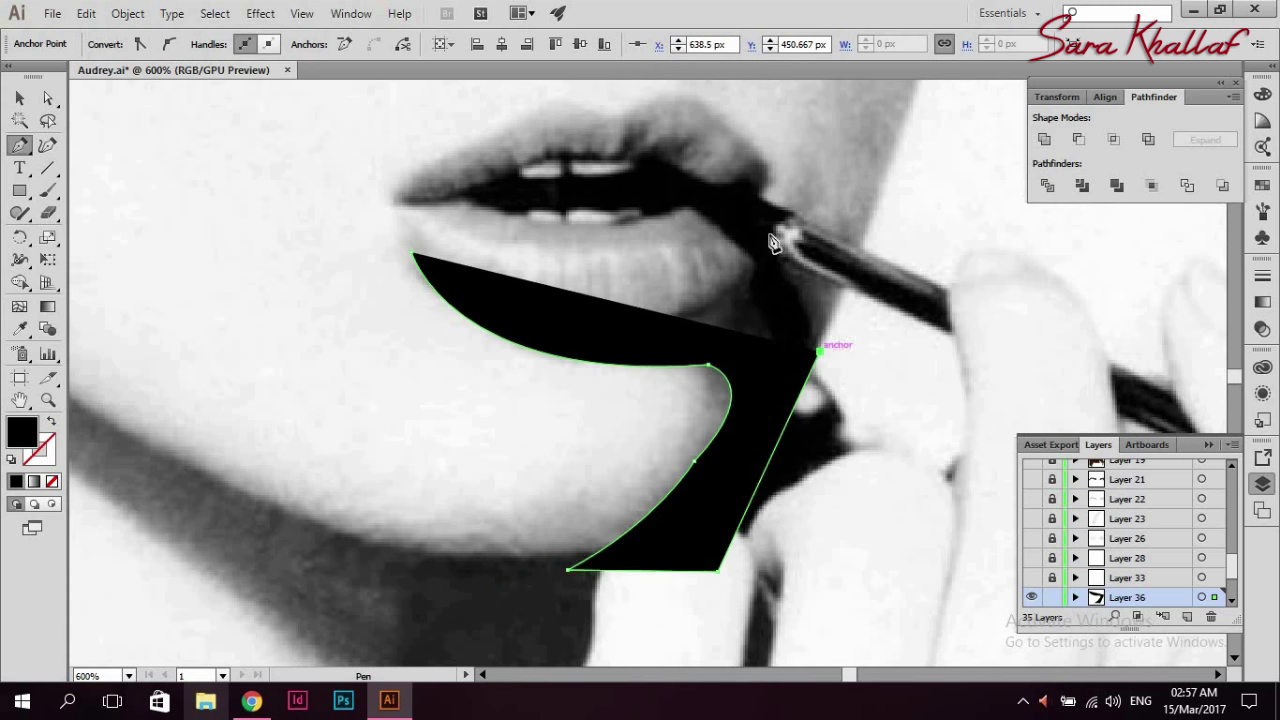
{"action": "left_click_drag", "start_coordinate": [720, 205], "coordinate": [728, 206]}
{"action": "left_click_drag", "start_coordinate": [636, 146], "coordinate": [636, 146]}
{"action": "left_click", "coordinate": [730, 203]}
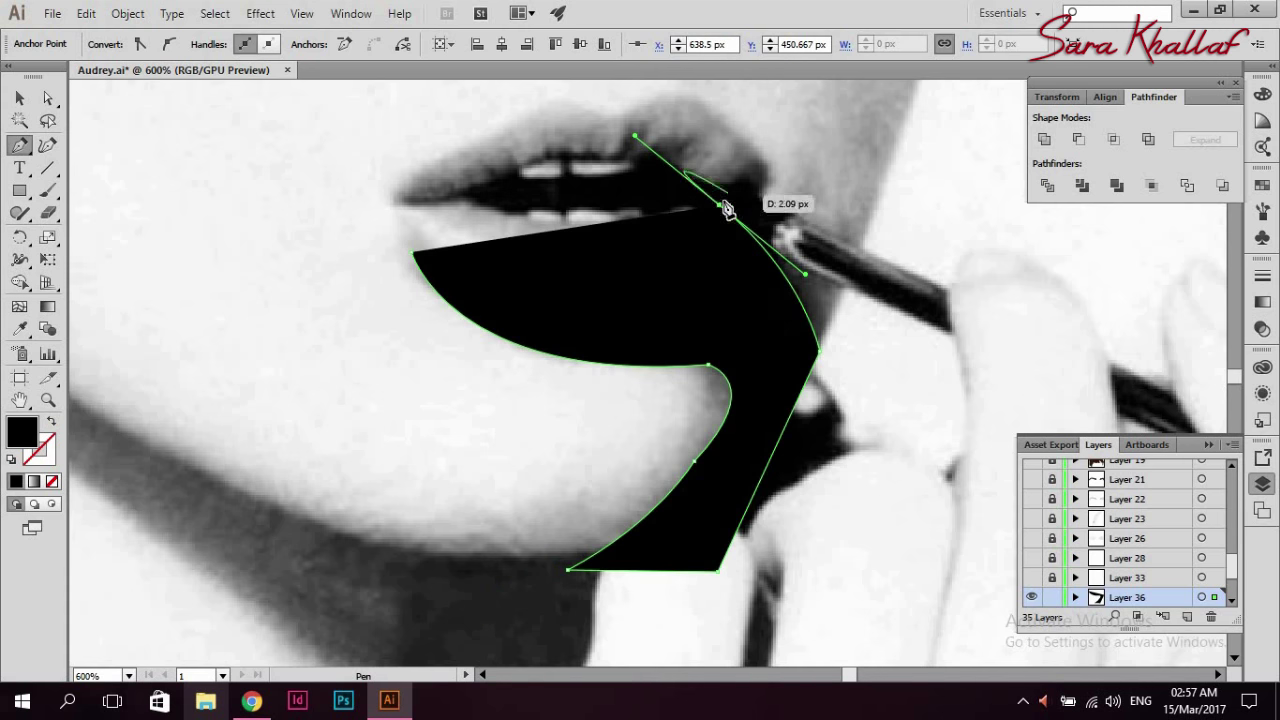
{"action": "left_click", "coordinate": [416, 254]}
- Check the lip path's anchors by switching between outline and preview views, then zoom out and deselect
{"action": "key", "text": "v"}
{"action": "scroll", "coordinate": [809, 163], "scroll_direction": "up", "scroll_amount": 3}
{"action": "key", "text": "ctrl+y"}
{"action": "scroll", "coordinate": [903, 296], "scroll_direction": "down", "scroll_amount": 2}
{"action": "left_click", "coordinate": [903, 296]}
{"action": "key", "text": "ctrl+y"}
{"action": "key", "text": "a"}
{"action": "left_click", "coordinate": [714, 543]}
{"action": "key", "text": "ctrl+y"}
{"action": "key", "text": "ctrl+minus"}
{"action": "key", "text": "ctrl+minus"}
{"action": "key", "text": "ctrl+minus"}
{"action": "key", "text": "ctrl+shift+a"}
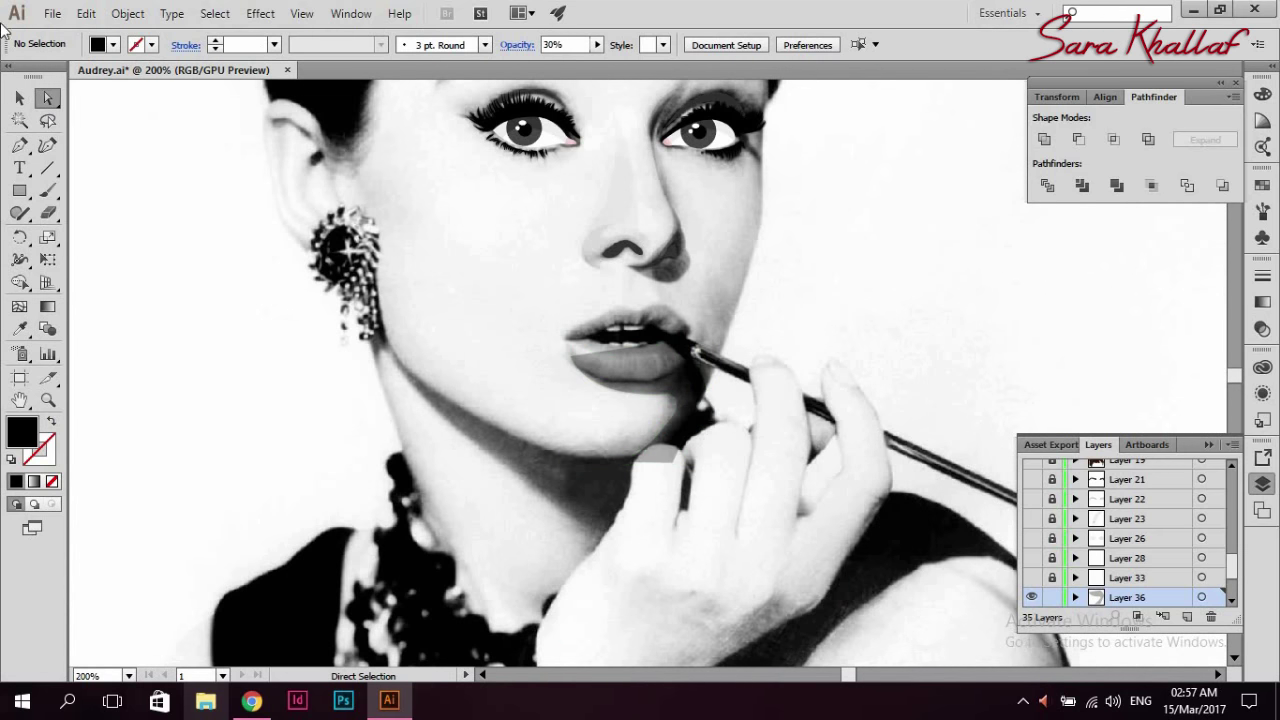
{"action": "key", "text": "v"}
{"action": "scroll", "coordinate": [1123, 560], "scroll_direction": "down", "scroll_amount": 2}
- Show the beige face layer, make it active, and paste the copied shapes in place over it
{"action": "left_click", "coordinate": [1031, 538]}
{"action": "scroll", "coordinate": [874, 326], "scroll_direction": "up", "scroll_amount": 2}
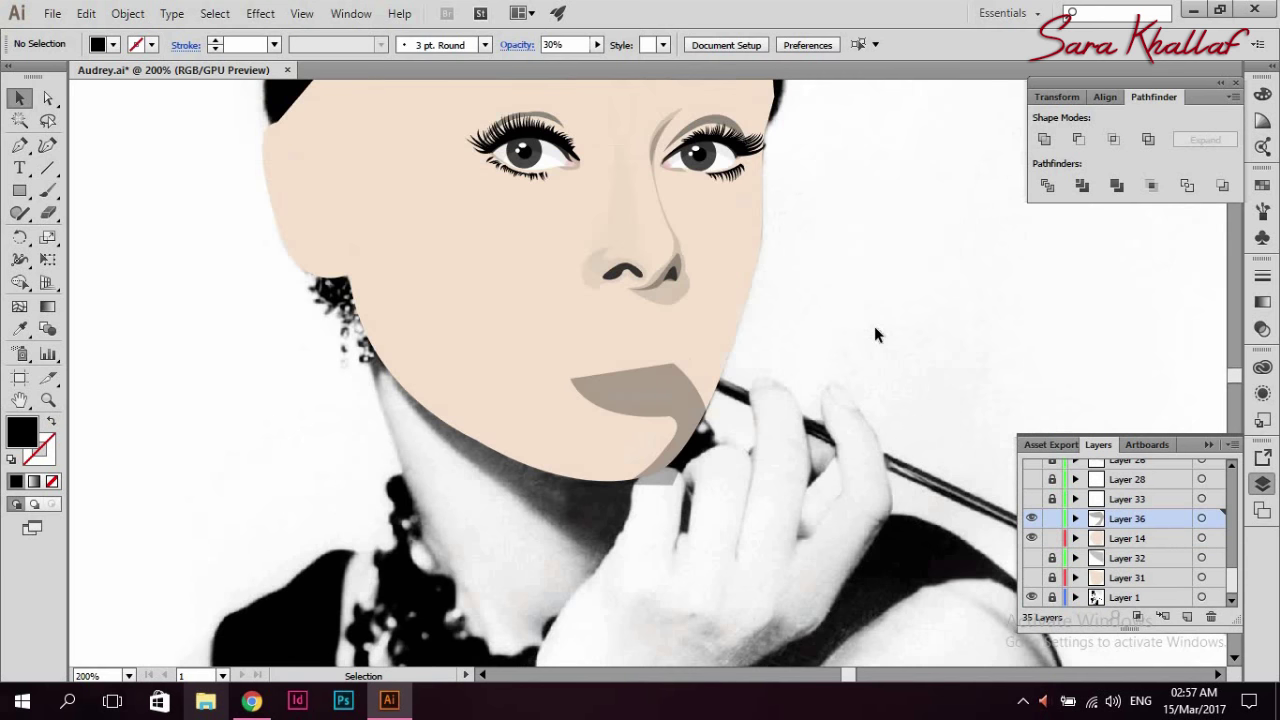
{"action": "left_click", "coordinate": [686, 338]}
{"action": "left_click", "coordinate": [1052, 538]}
{"action": "left_click", "coordinate": [86, 13]}
{"action": "left_click", "coordinate": [140, 182]}
- Reveal all hidden traced shapes and set the chin shadow's opacity to 16%
{"action": "left_click", "coordinate": [128, 14]}
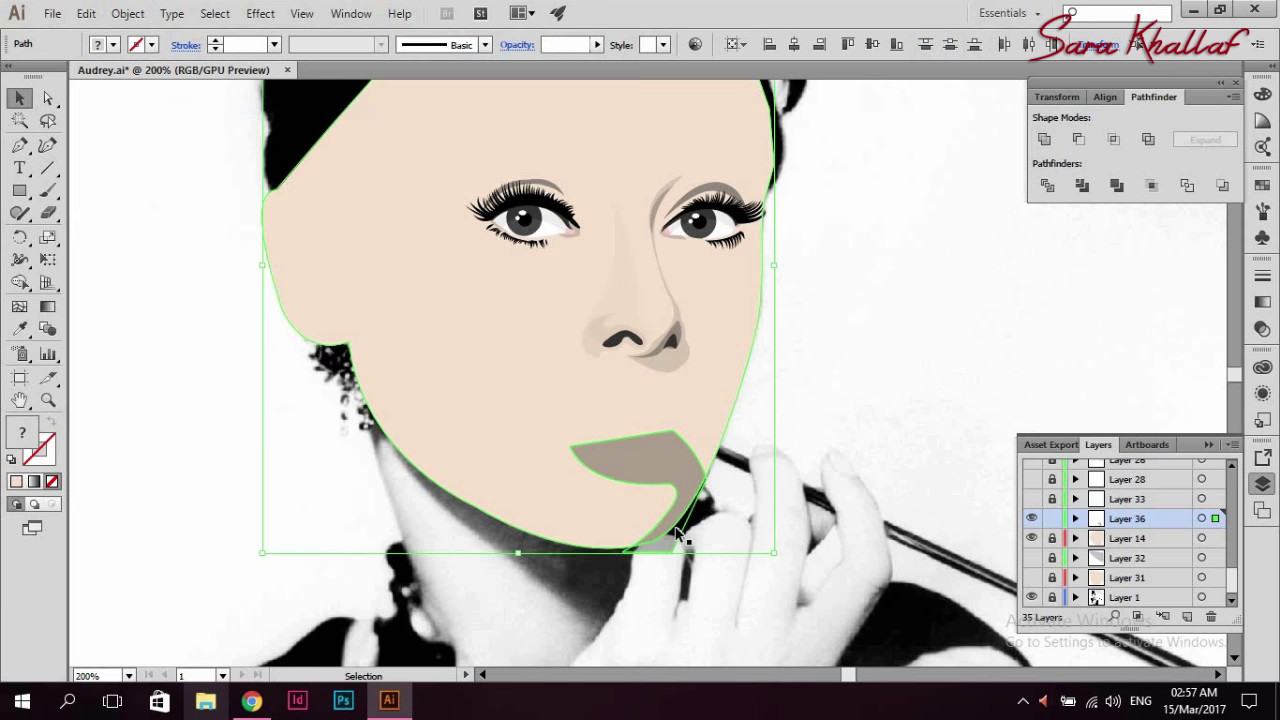
{"action": "left_click", "coordinate": [668, 548]}
{"action": "left_click", "coordinate": [1036, 592], "text": "alt"}
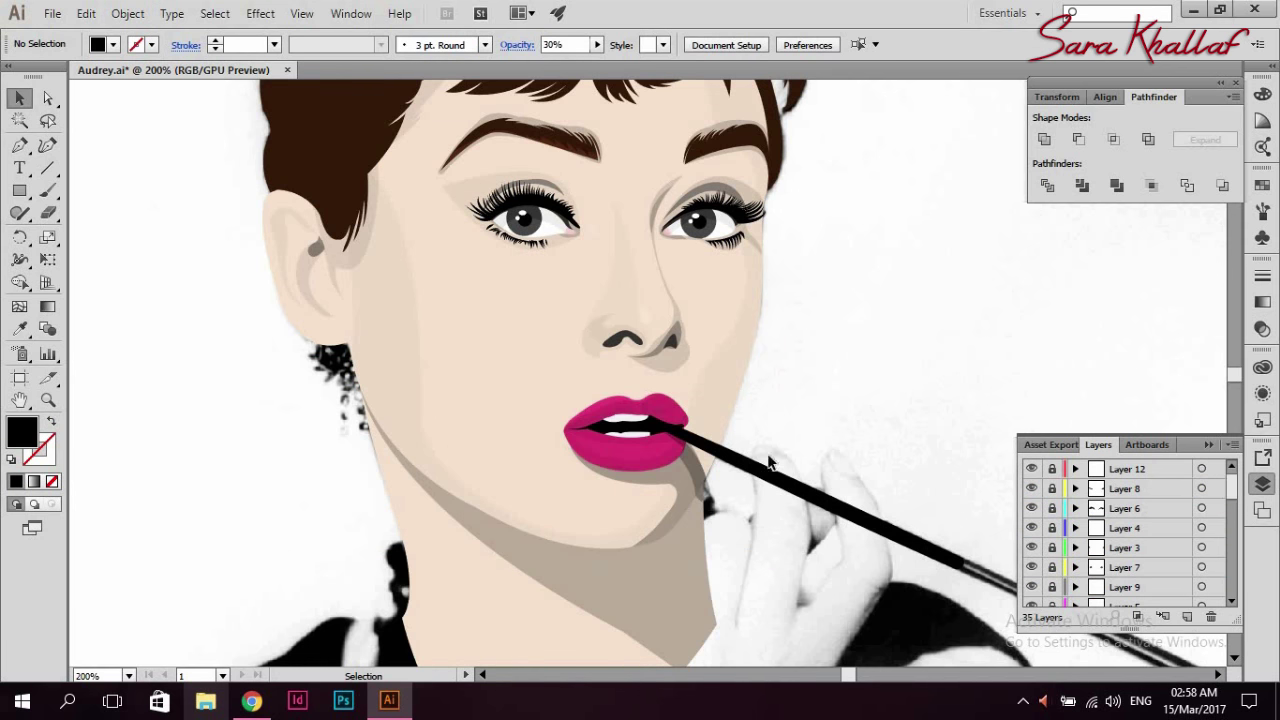
{"action": "left_click", "coordinate": [650, 505]}
{"action": "left_click", "coordinate": [597, 44]}
{"action": "left_click_drag", "start_coordinate": [545, 62], "coordinate": [535, 65]}
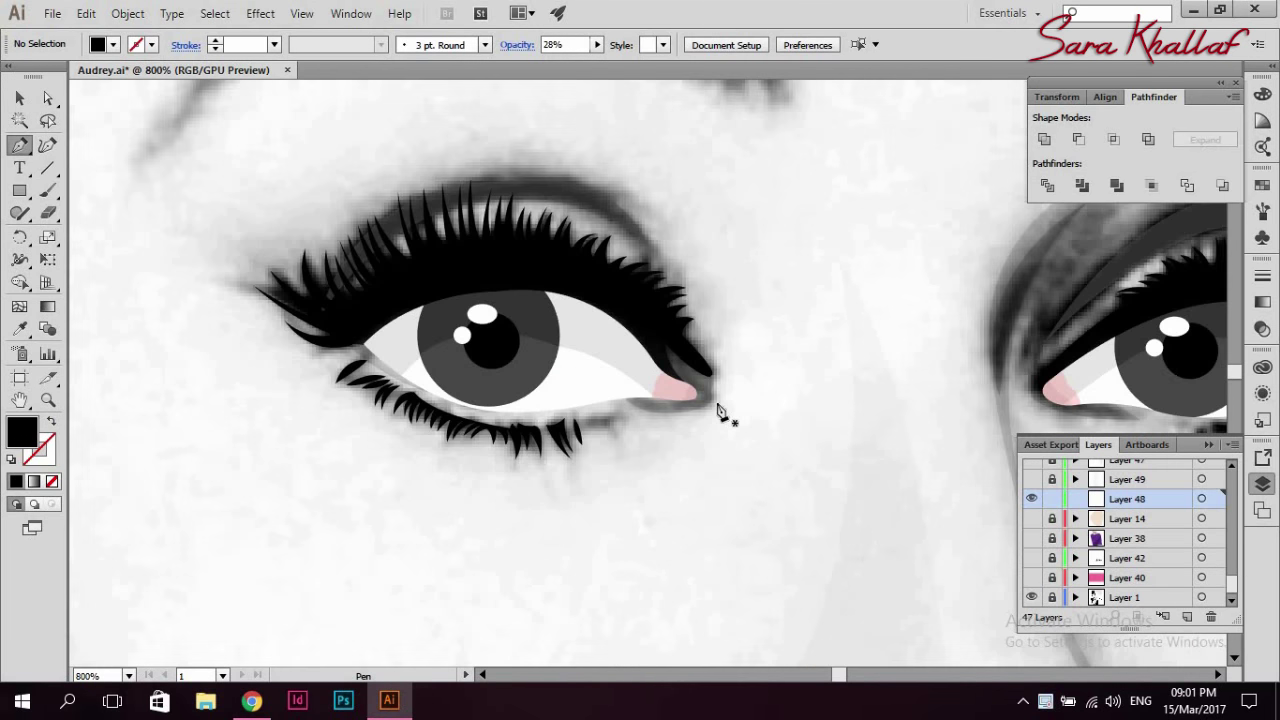
- Pen-trace a closed winged outline around the left eye, from the inner corner out to the wing tip
{"action": "left_click", "coordinate": [716, 404]}
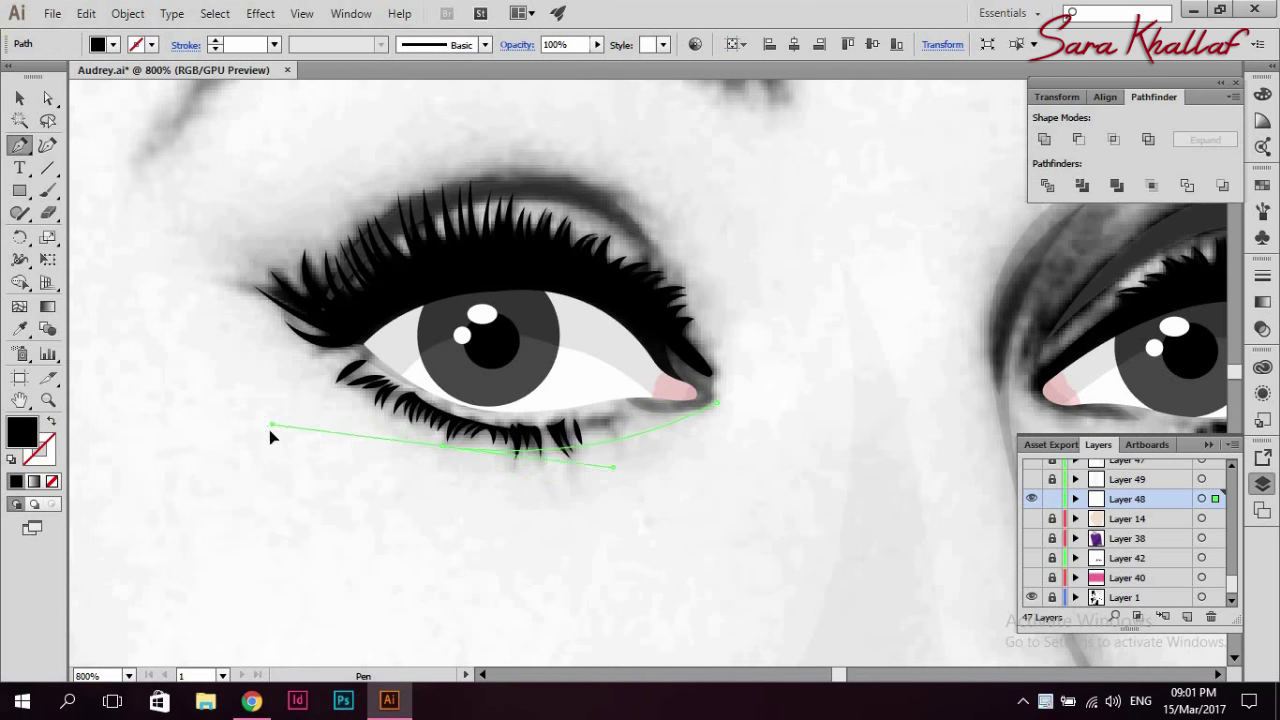
{"action": "key", "text": "ctrl+z"}
{"action": "left_click", "coordinate": [670, 414]}
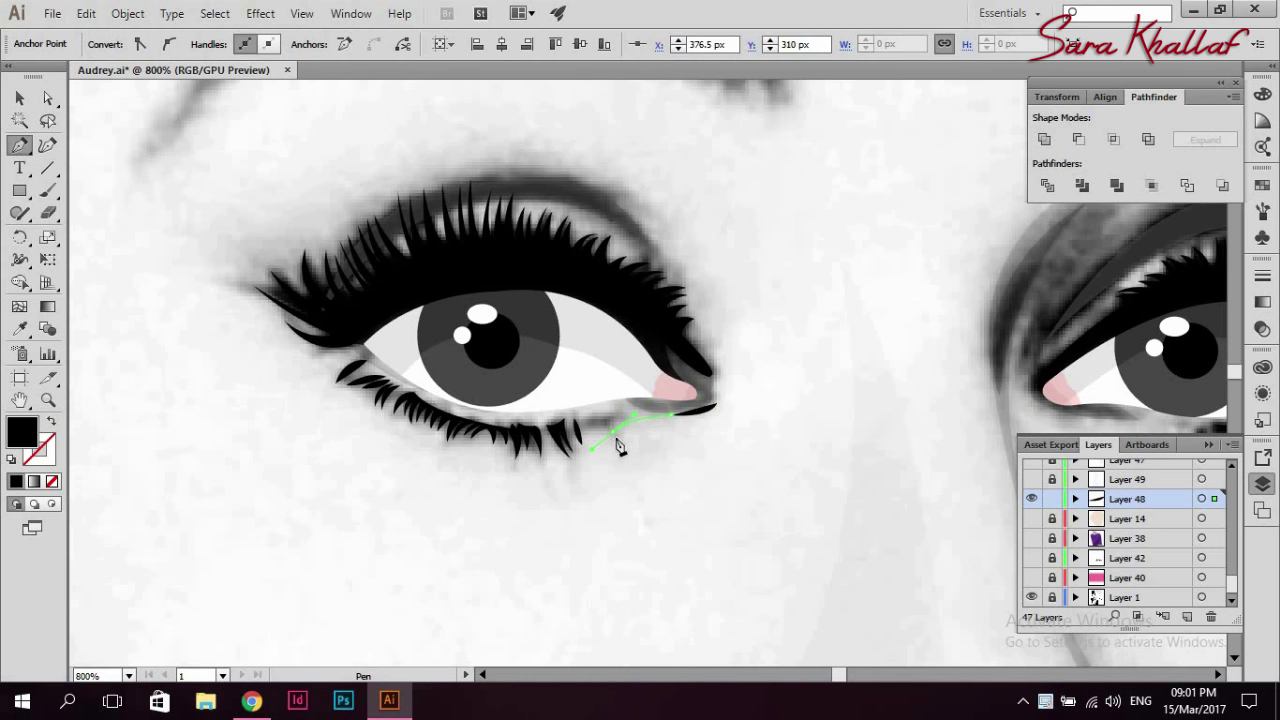
{"action": "left_click_drag", "start_coordinate": [276, 311], "coordinate": [143, 117]}
{"action": "left_click_drag", "start_coordinate": [213, 289], "coordinate": [200, 180]}
{"action": "mouse_move", "coordinate": [211, 292]}
{"action": "left_mouse_down"}
{"action": "mouse_move", "coordinate": [177, 264]}
{"action": "mouse_move", "coordinate": [258, 281]}
{"action": "left_mouse_up"}
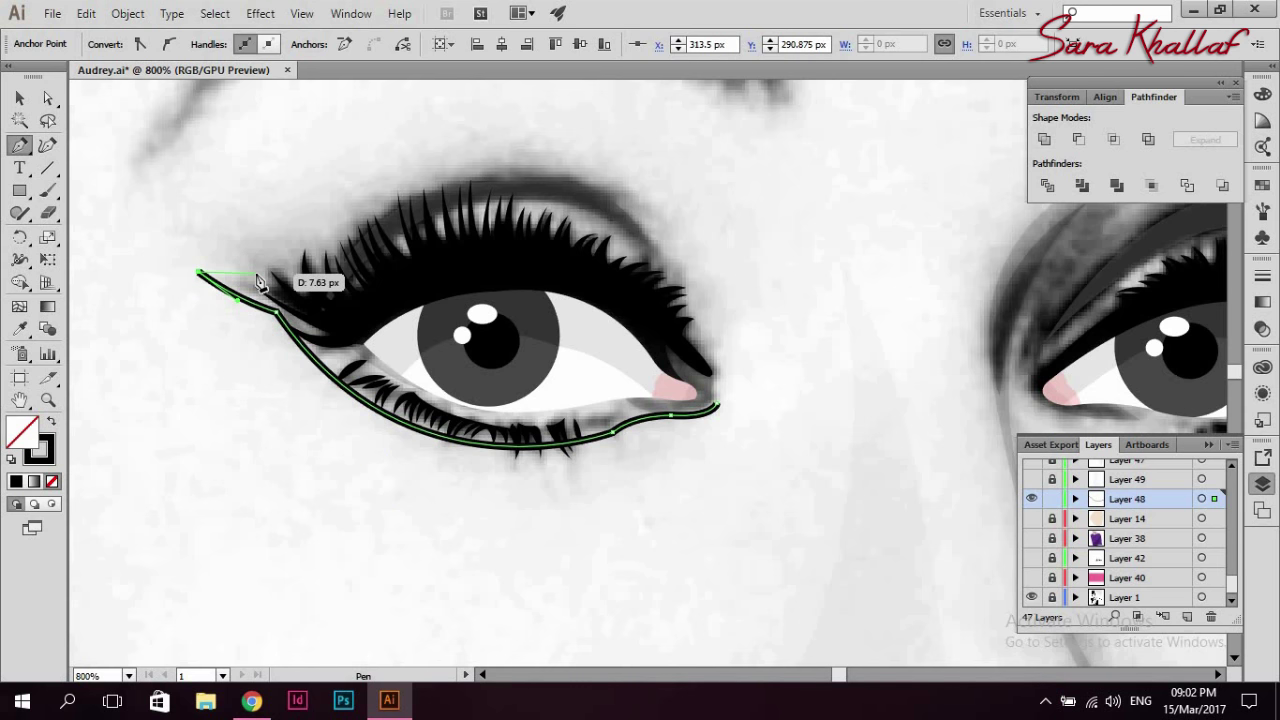
{"action": "left_click_drag", "start_coordinate": [258, 281], "coordinate": [258, 273]}
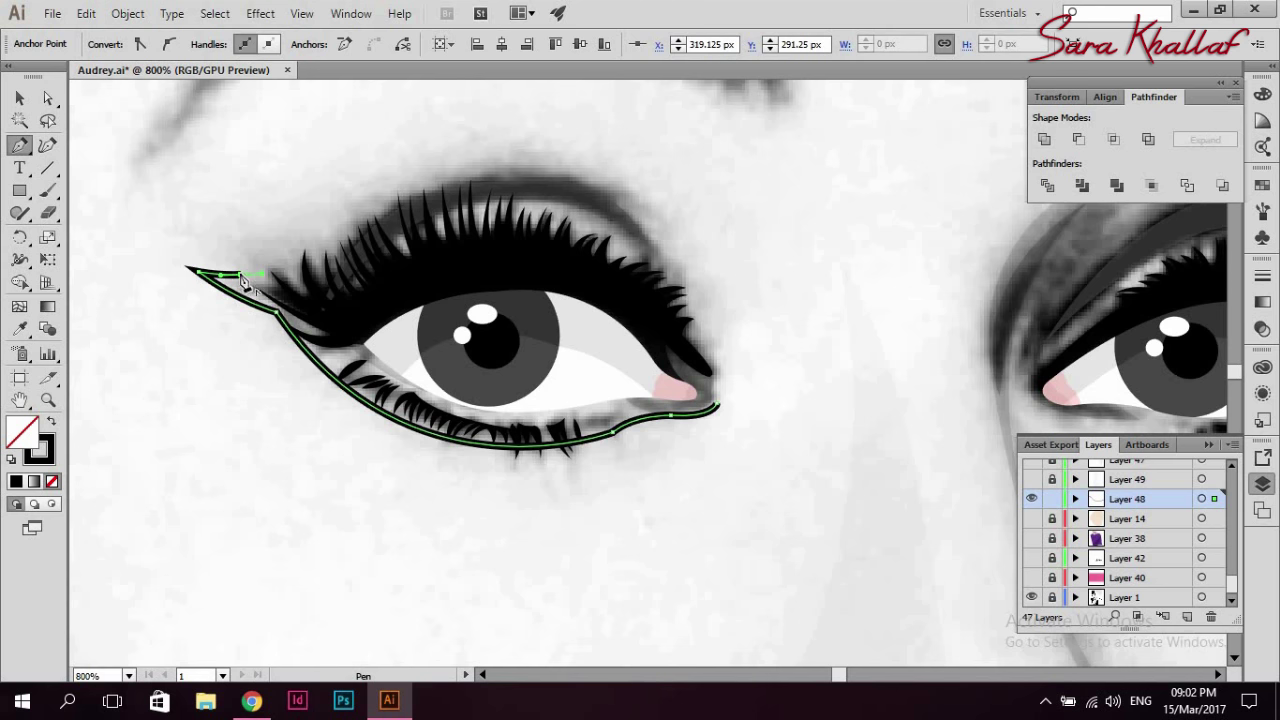
{"action": "mouse_move", "coordinate": [683, 256]}
{"action": "left_mouse_down"}
{"action": "mouse_move", "coordinate": [850, 500]}
{"action": "mouse_move", "coordinate": [837, 526]}
{"action": "left_mouse_up"}
{"action": "left_click_drag", "start_coordinate": [716, 408], "coordinate": [723, 417]}
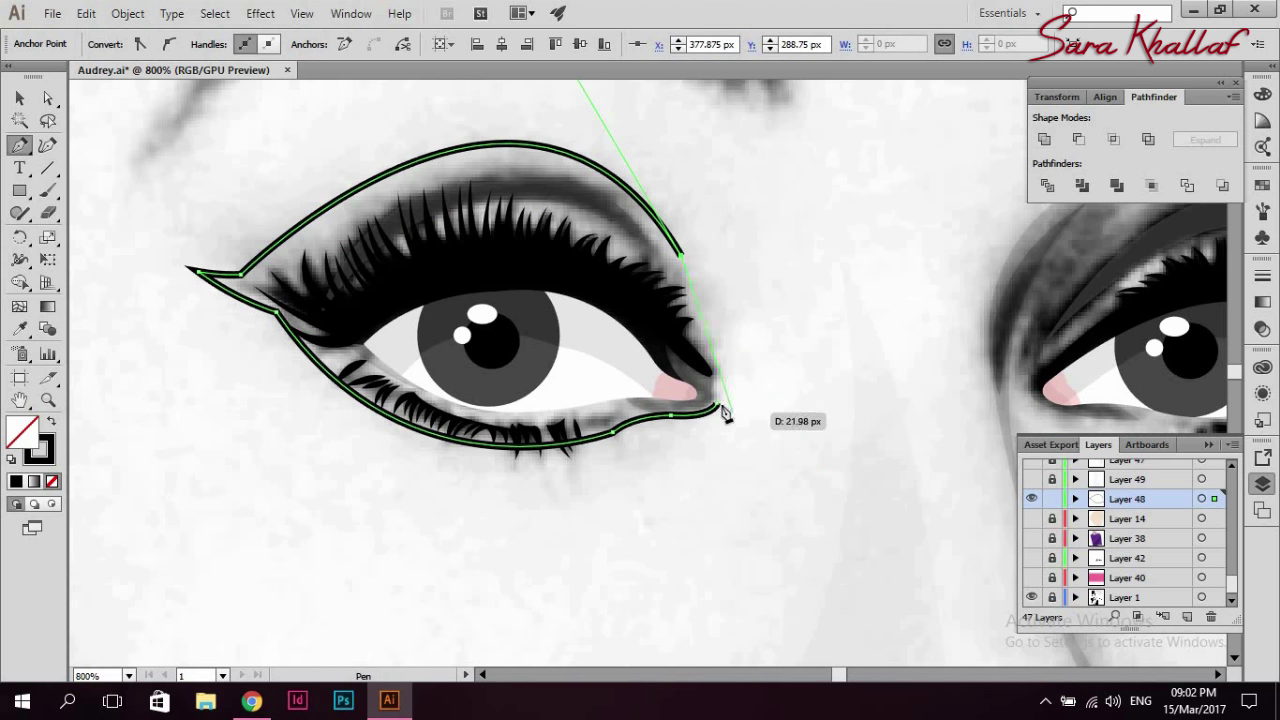
{"action": "left_click", "coordinate": [725, 492], "text": "ctrl"}
- Round the wing tip, lower wing and inner corners, then eyedropper the faint black 12% fill onto it
{"action": "key", "text": "v"}
{"action": "left_click_drag", "start_coordinate": [240, 268], "coordinate": [229, 137]}
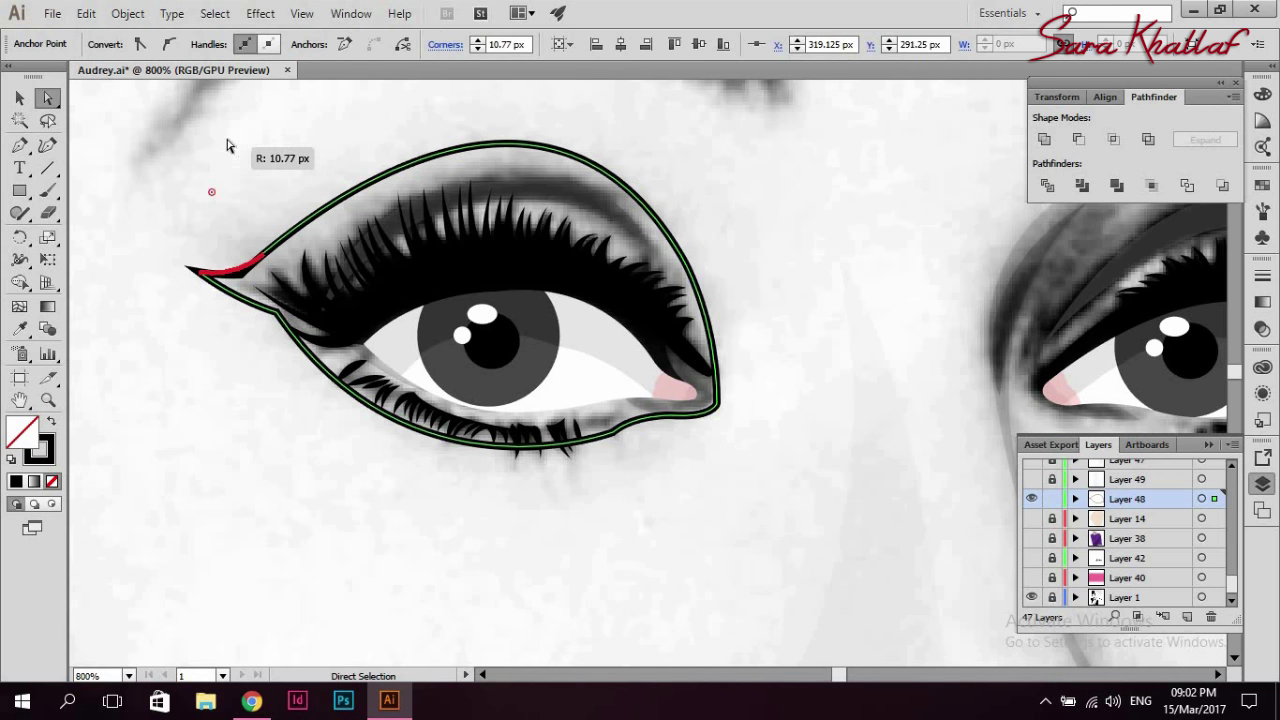
{"action": "left_click_drag", "start_coordinate": [272, 318], "coordinate": [241, 405]}
{"action": "left_click", "coordinate": [700, 443]}
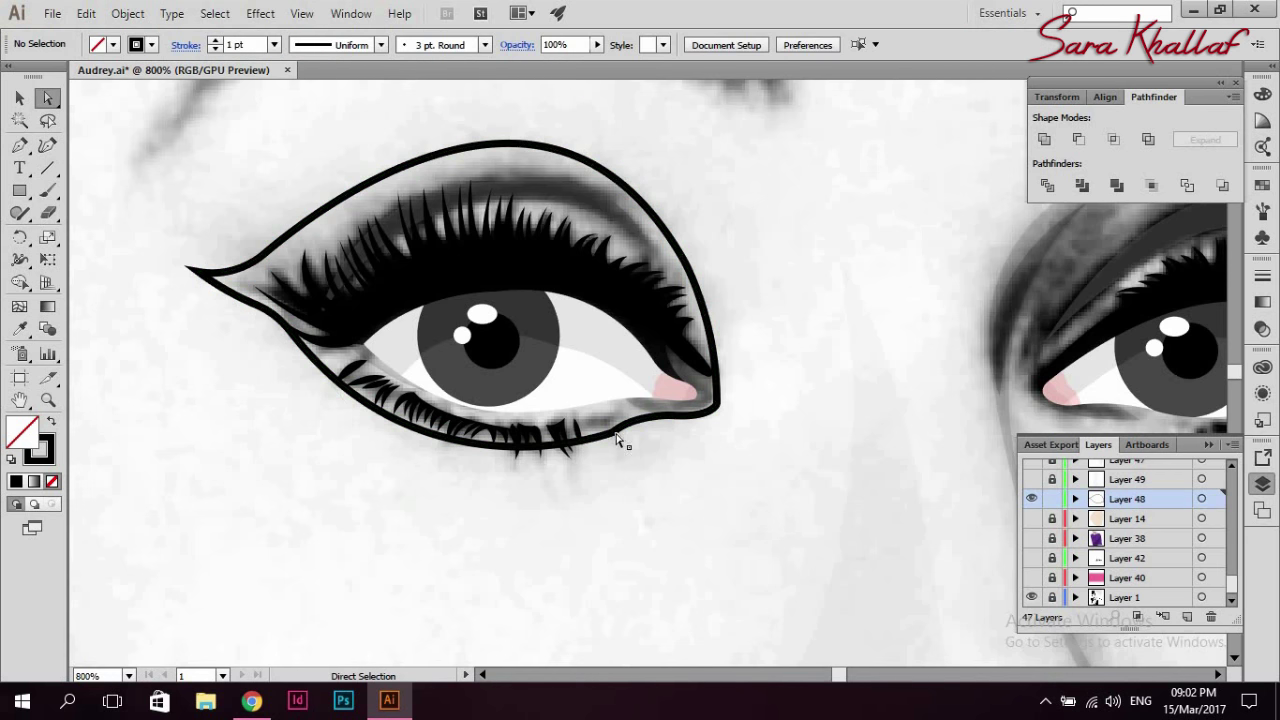
{"action": "left_click_drag", "start_coordinate": [726, 417], "coordinate": [693, 398]}
{"action": "left_click", "coordinate": [781, 370]}
{"action": "left_click", "coordinate": [688, 245]}
{"action": "left_click", "coordinate": [19, 329]}
{"action": "left_click", "coordinate": [1010, 308]}
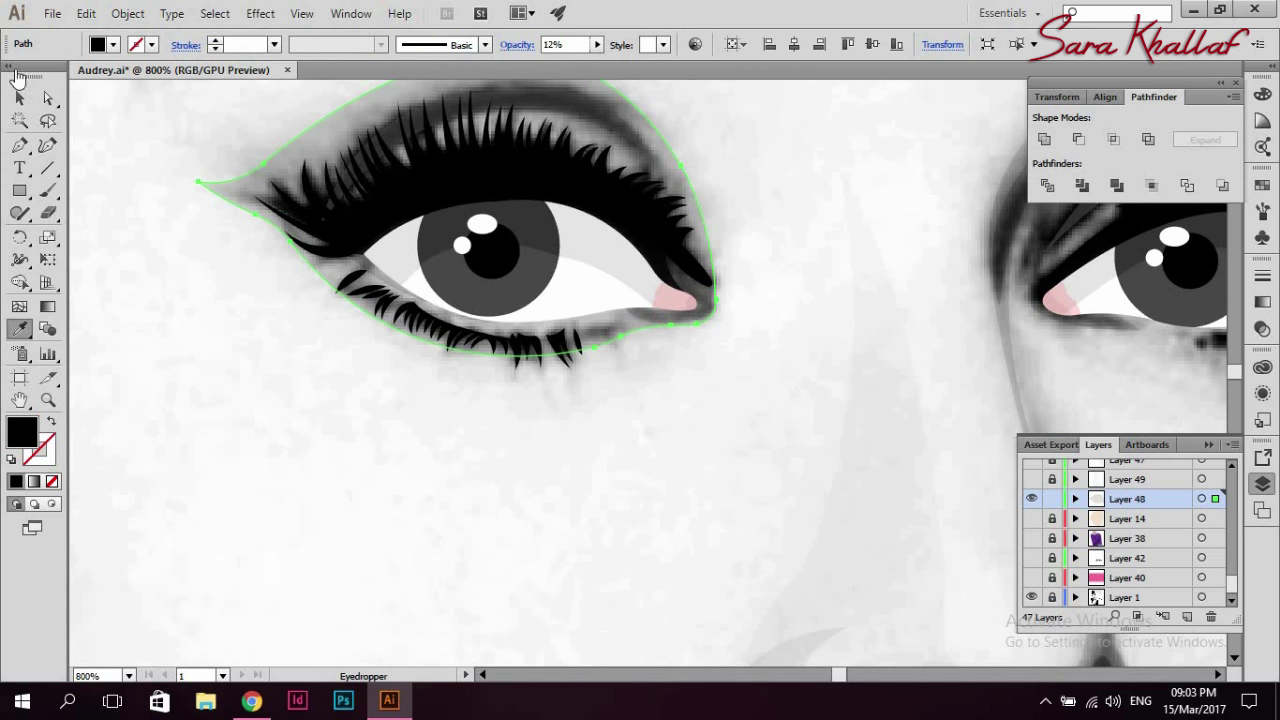
- Pen-trace the right eye shadow from the inner corner to the wing tip and sharp inner notch
{"action": "scroll", "coordinate": [1240, 640], "scroll_direction": "right", "scroll_amount": 3}
{"action": "scroll", "coordinate": [1240, 640], "scroll_direction": "right", "scroll_amount": 2}
{"action": "key", "text": "p"}
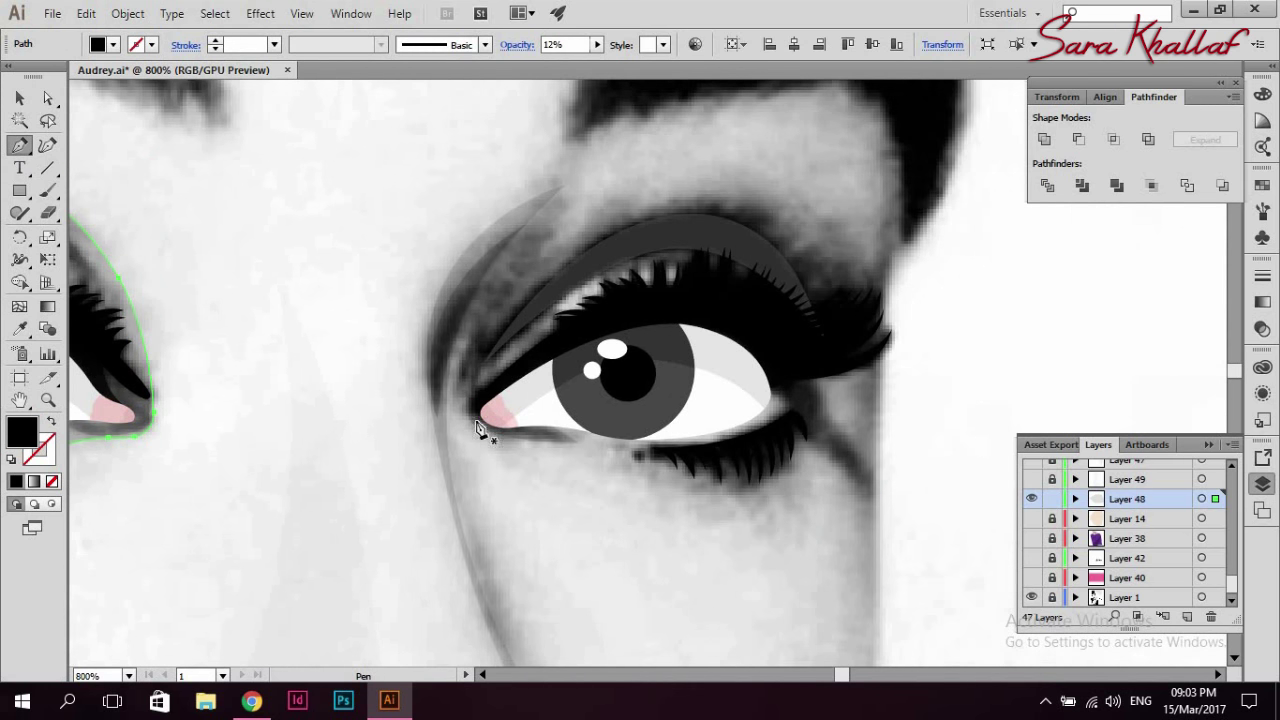
{"action": "left_click", "coordinate": [466, 418]}
{"action": "key", "text": "ctrl+z"}
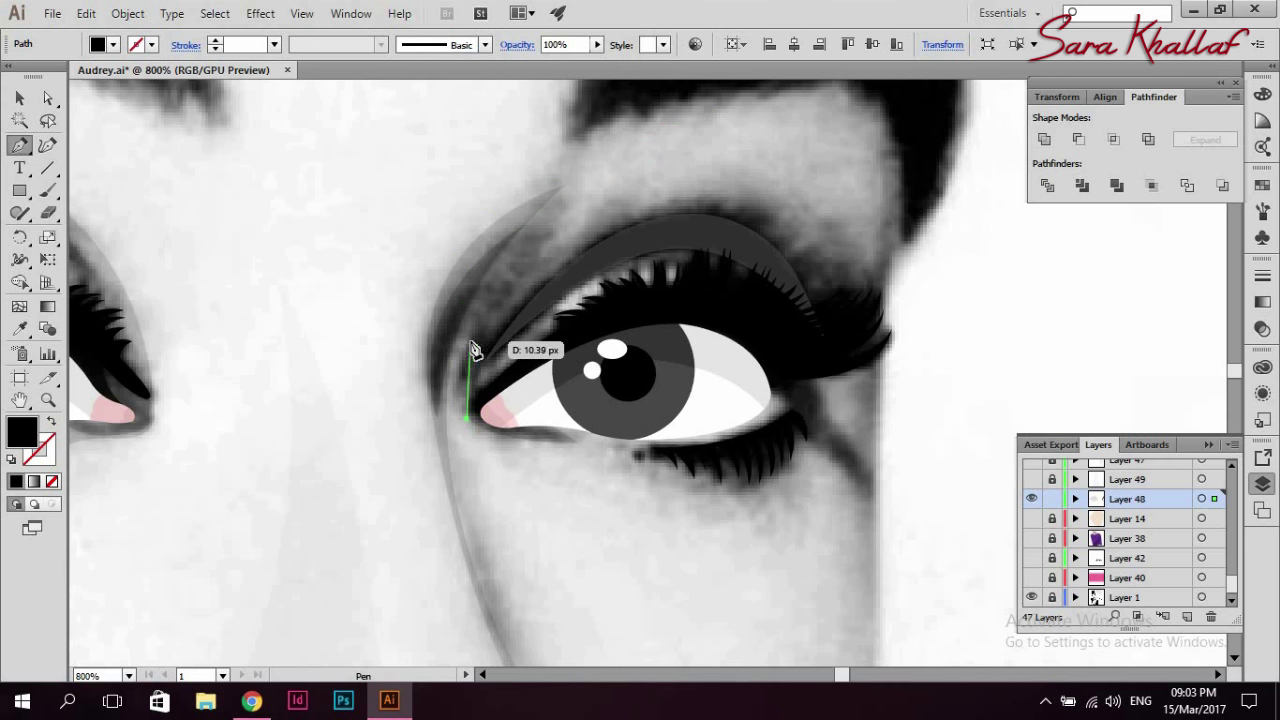
{"action": "left_click_drag", "start_coordinate": [469, 342], "coordinate": [447, 372]}
{"action": "left_click_drag", "start_coordinate": [565, 185], "coordinate": [648, 142]}
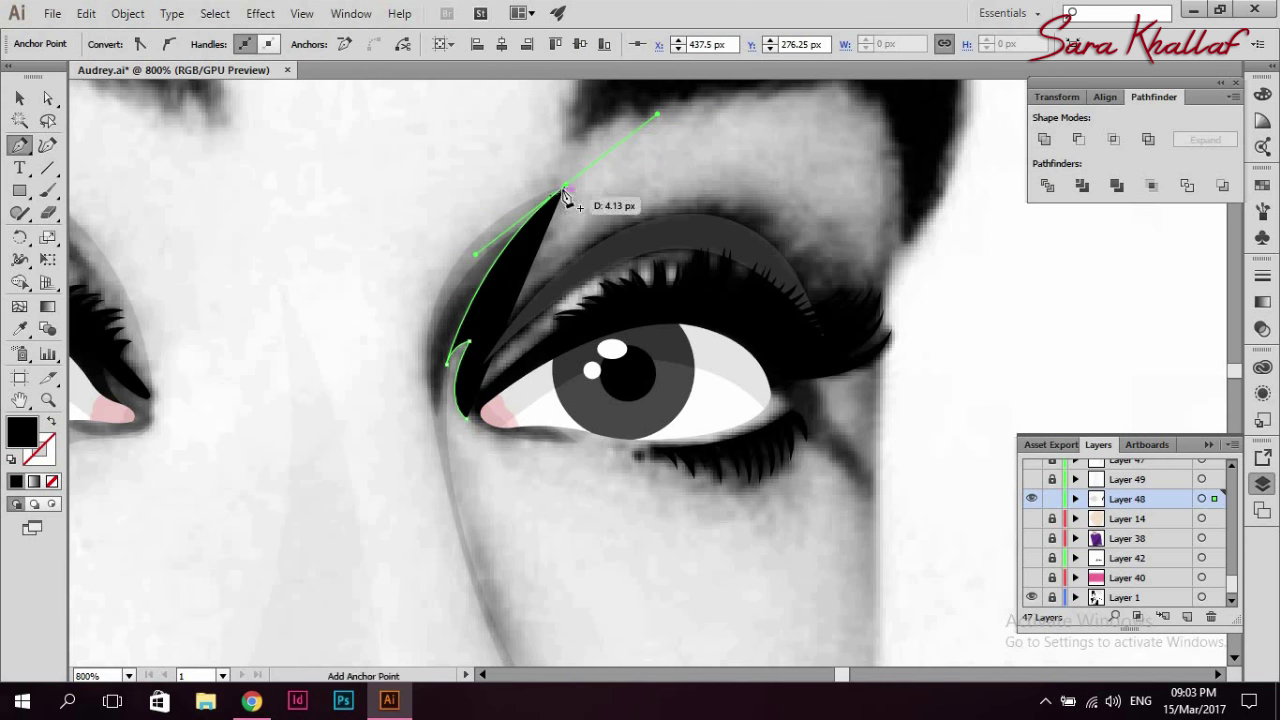
{"action": "left_click_drag", "start_coordinate": [542, 257], "coordinate": [503, 315]}
{"action": "left_click", "coordinate": [543, 258]}
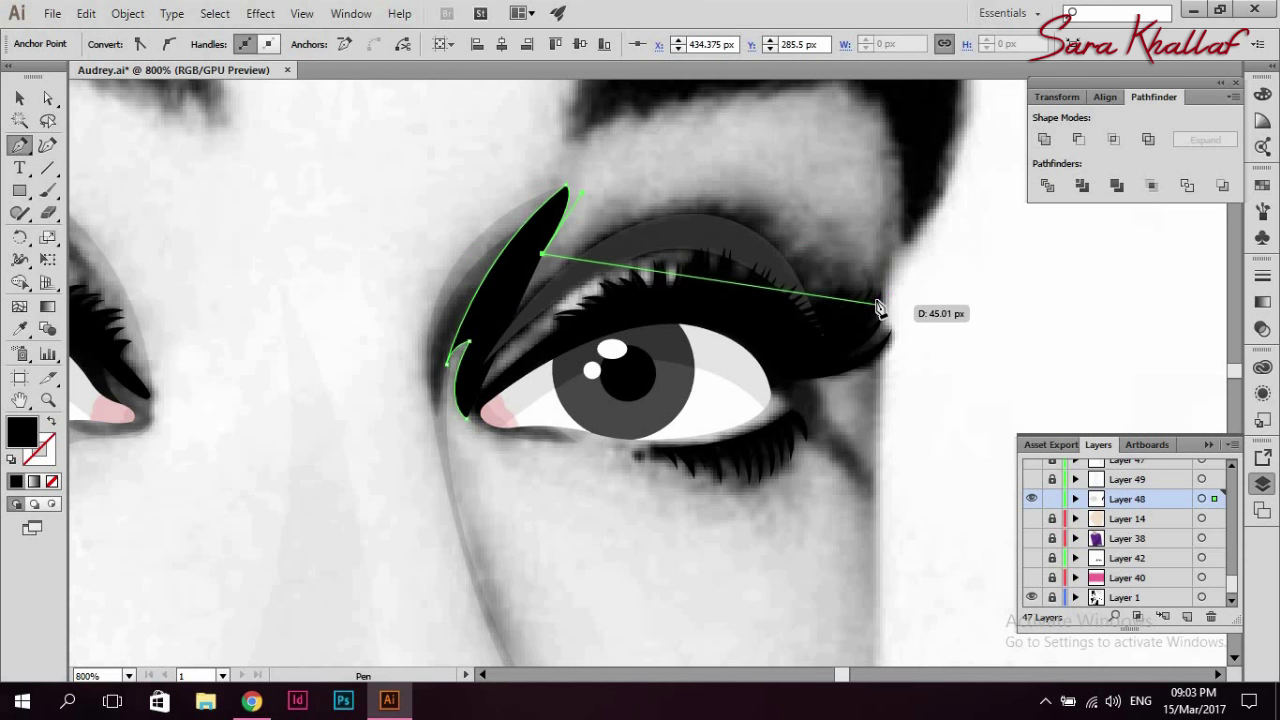
- Continue the outline over the upper lid, around the outer corner and under the lower lid, closing it
{"action": "left_click_drag", "start_coordinate": [883, 298], "coordinate": [988, 540]}
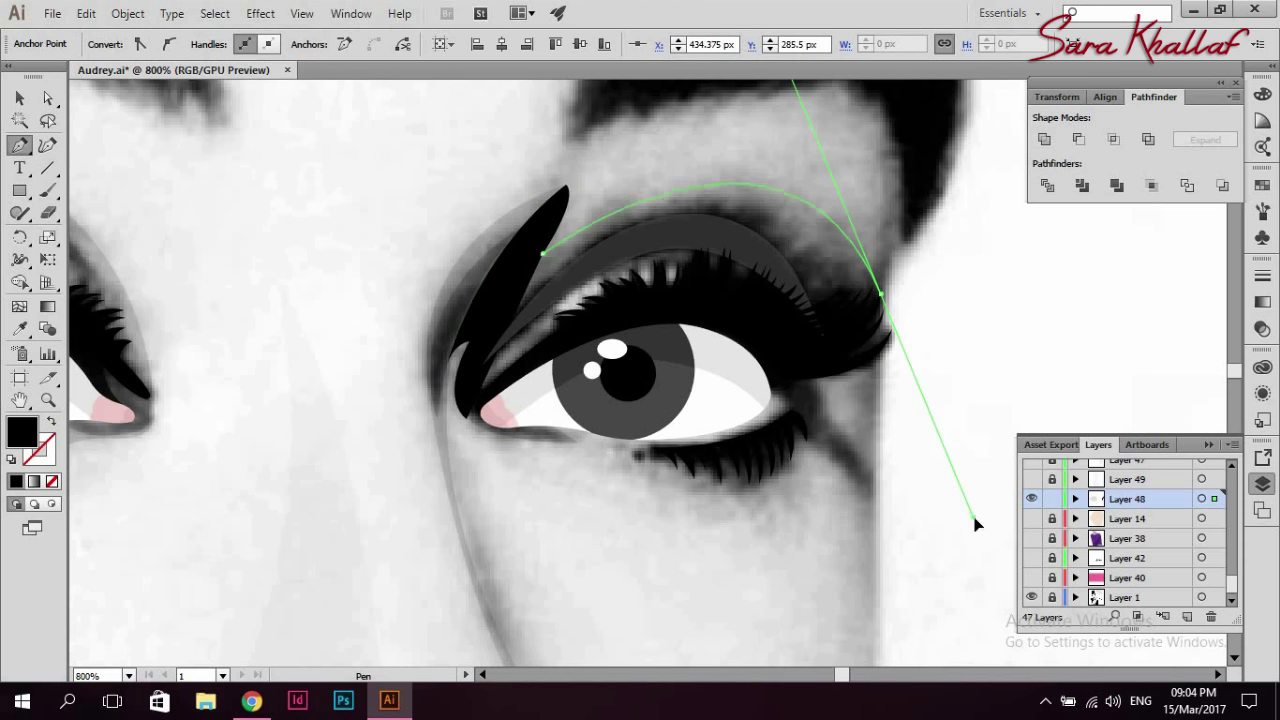
{"action": "key", "text": "shift+x"}
{"action": "left_click_drag", "start_coordinate": [817, 380], "coordinate": [724, 376]}
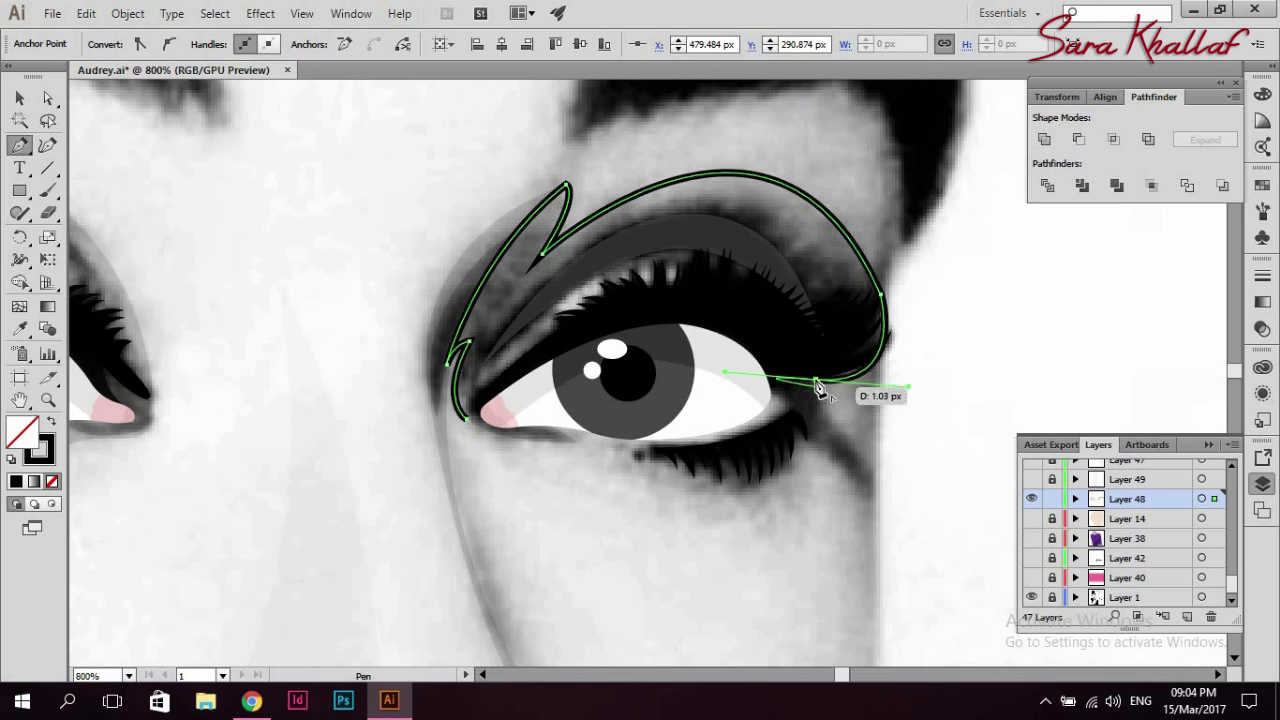
{"action": "left_click_drag", "start_coordinate": [577, 442], "coordinate": [322, 311]}
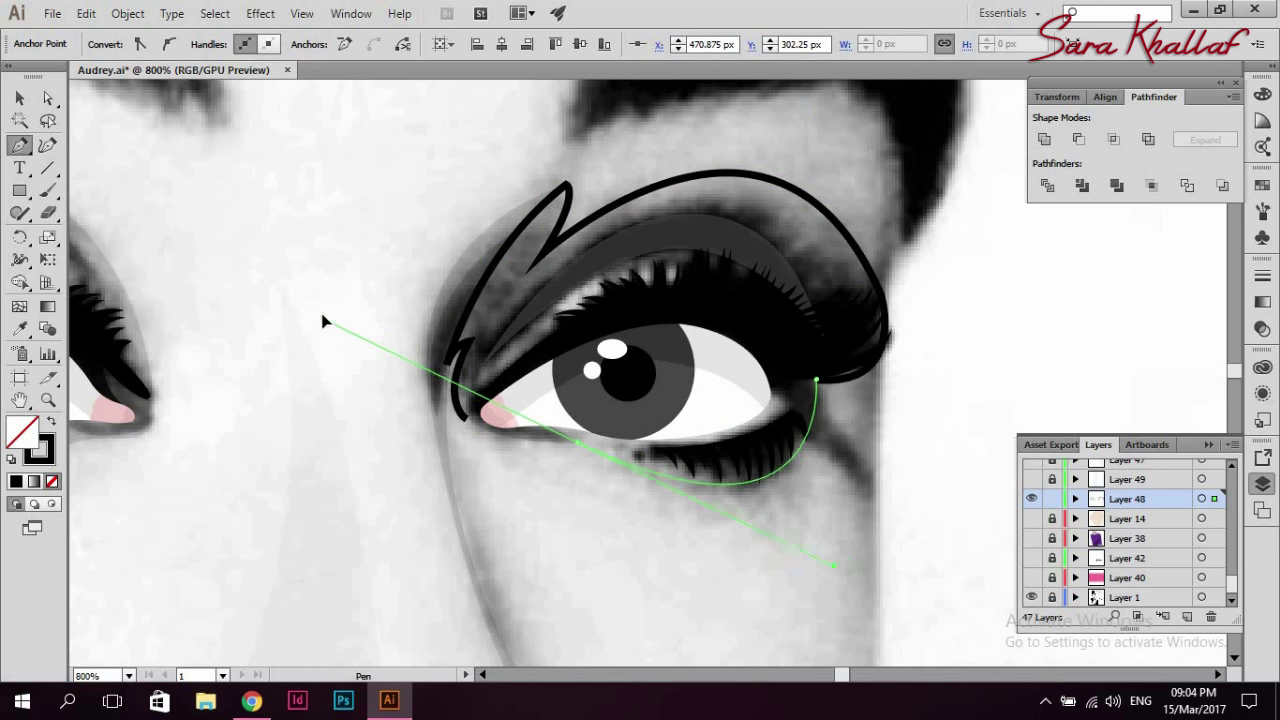
{"action": "left_click_drag", "start_coordinate": [466, 418], "coordinate": [439, 394]}
- Copy the faint 12% black style from the left eye shadow onto the new right eye shape
{"action": "key", "text": "a"}
{"action": "left_click", "coordinate": [571, 457]}
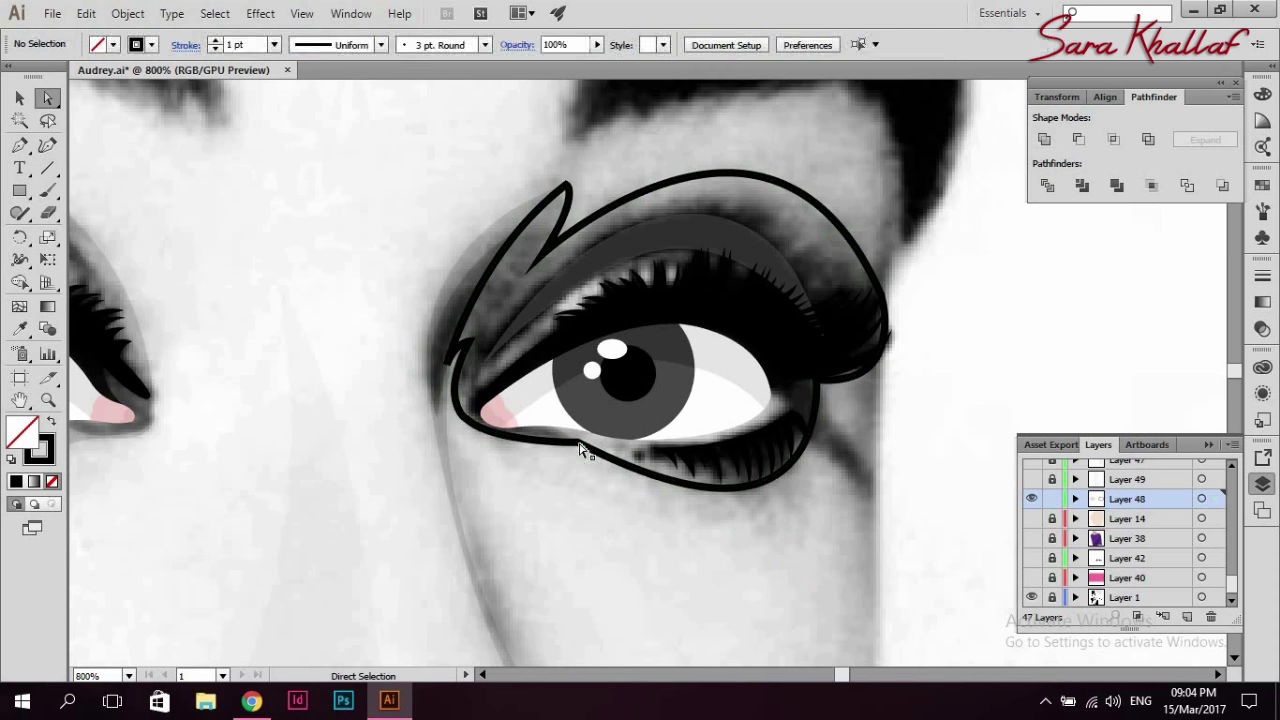
{"action": "key", "text": "v"}
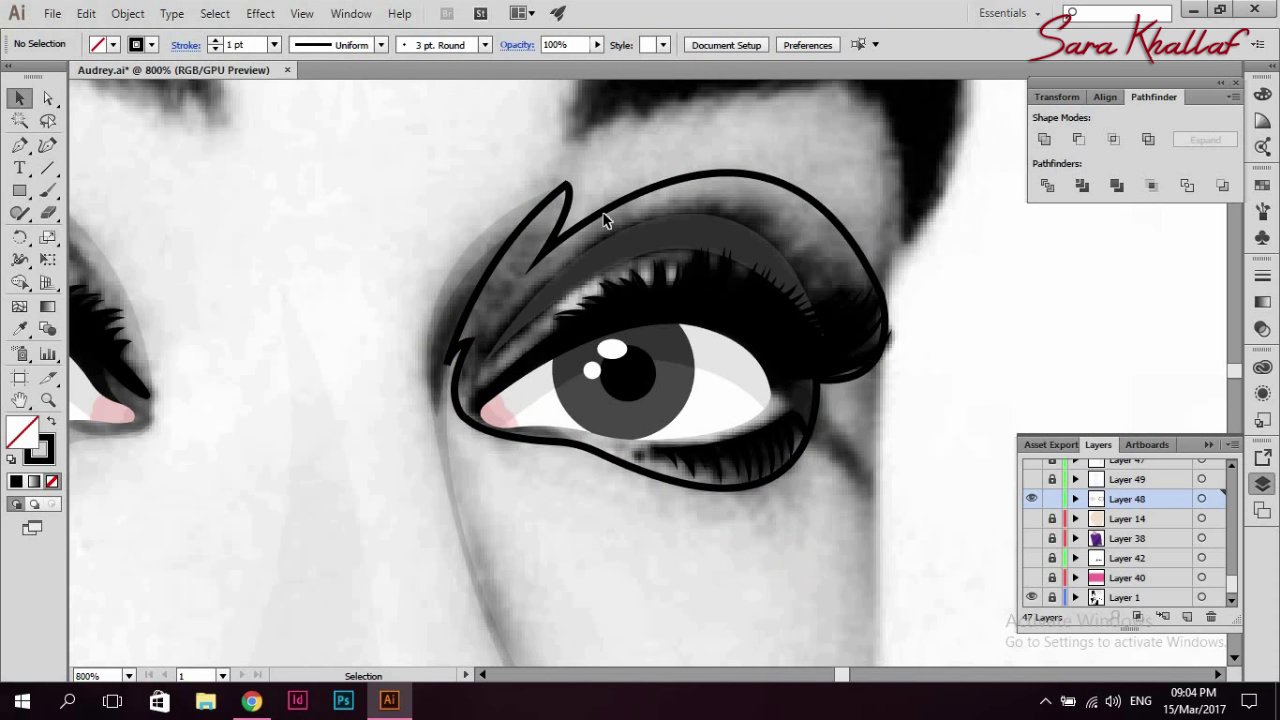
{"action": "left_click", "coordinate": [603, 215]}
{"action": "key", "text": "i"}
{"action": "left_click", "coordinate": [450, 300]}
{"action": "key", "text": "v"}
{"action": "left_click", "coordinate": [321, 216]}
{"action": "key", "text": "ctrl+minus"}
{"action": "key", "text": "ctrl+minus"}
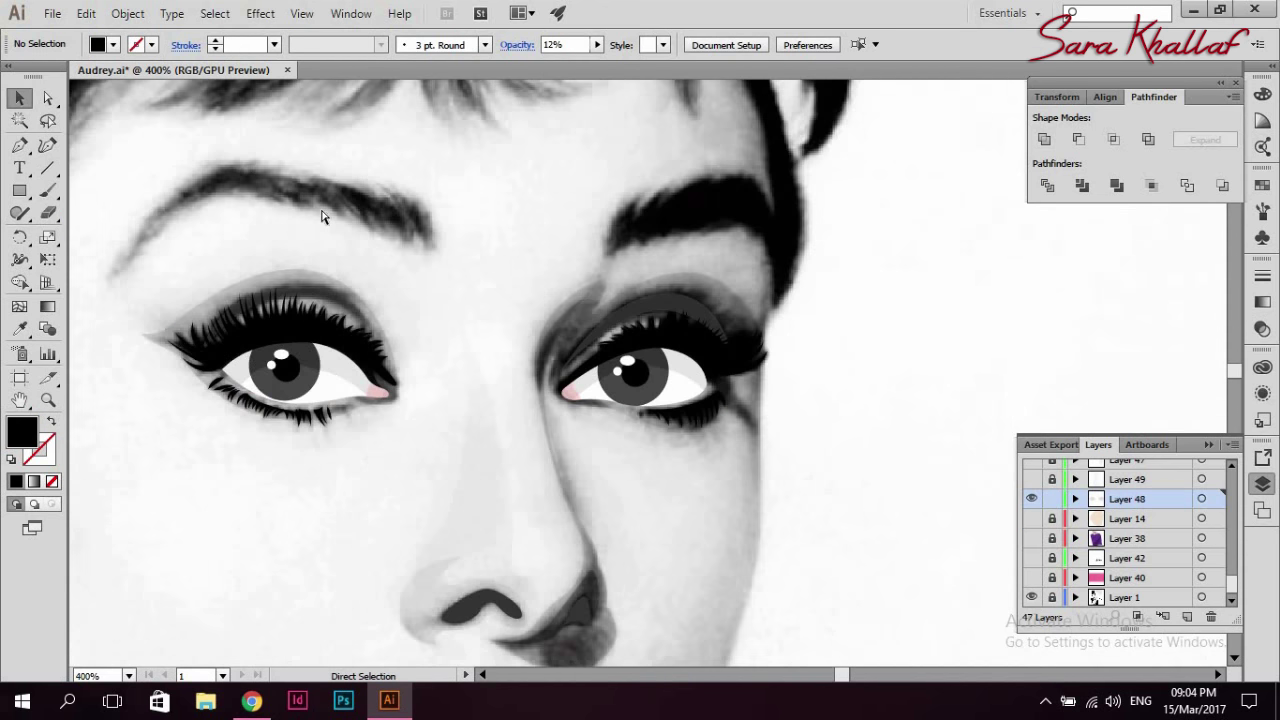
- Lower both eye shadows to 9% opacity
{"action": "key", "text": "ctrl+minus"}
{"action": "left_click", "coordinate": [429, 412]}
{"action": "left_click", "coordinate": [597, 44]}
{"action": "left_click_drag", "start_coordinate": [530, 62], "coordinate": [522, 63]}
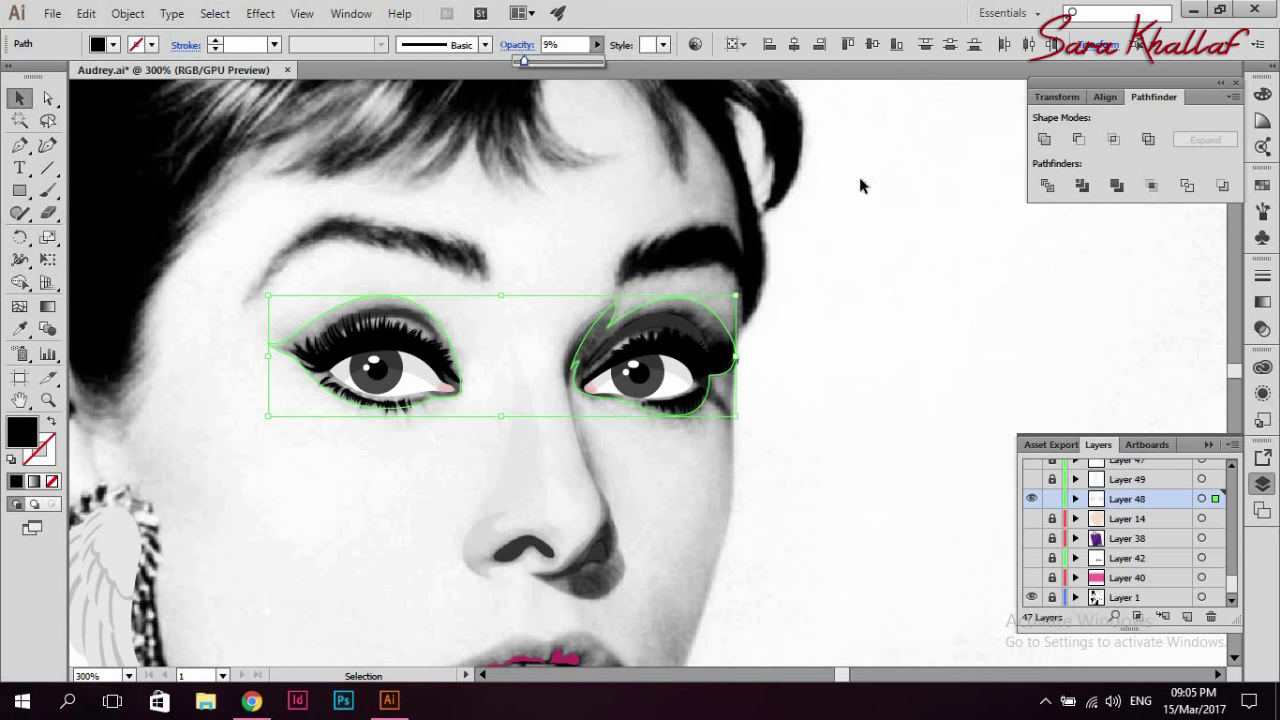
{"action": "left_click", "coordinate": [860, 186]}
{"action": "left_click", "coordinate": [1031, 498], "text": "alt"}
- Show the beige skin layer and fit the whole artboard in the window
{"action": "scroll", "coordinate": [1072, 587], "scroll_direction": "down", "scroll_amount": 4}
{"action": "left_click", "coordinate": [1031, 518]}
{"action": "key", "text": "ctrl+minus"}
{"action": "key", "text": "ctrl+minus"}
{"action": "key", "text": "ctrl+minus"}
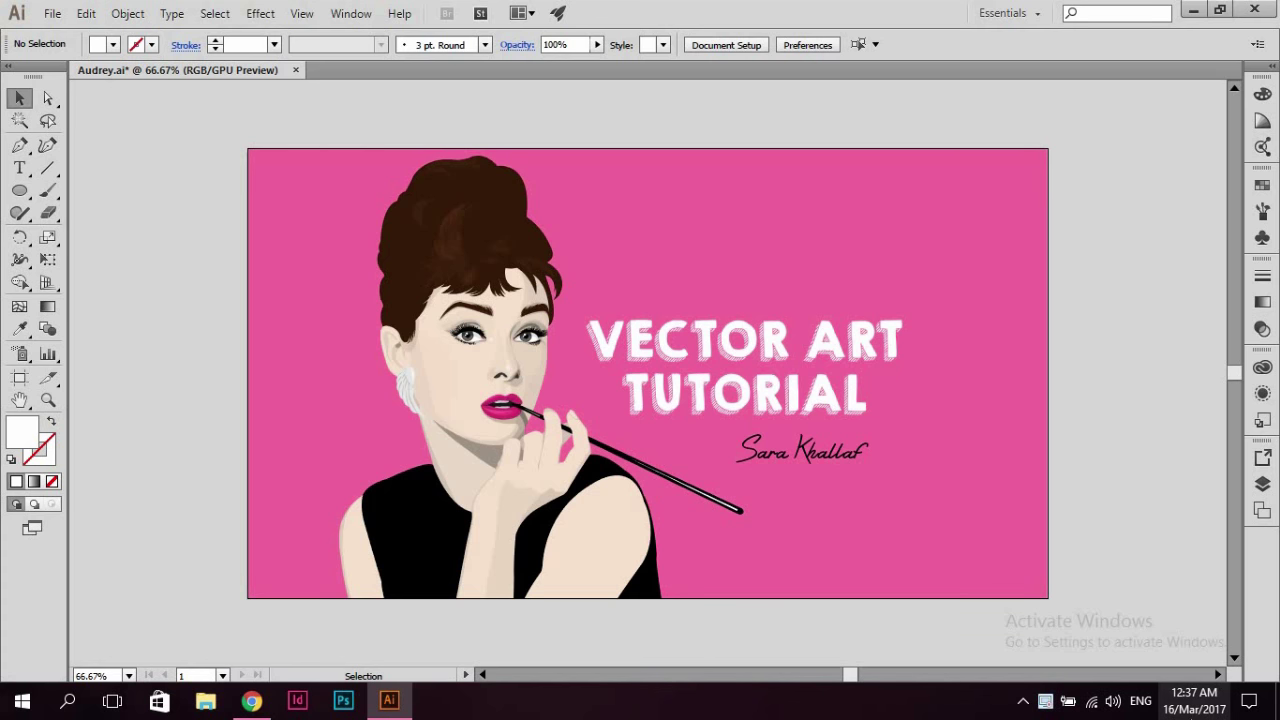
{"action": "key", "text": "ctrl+0"}
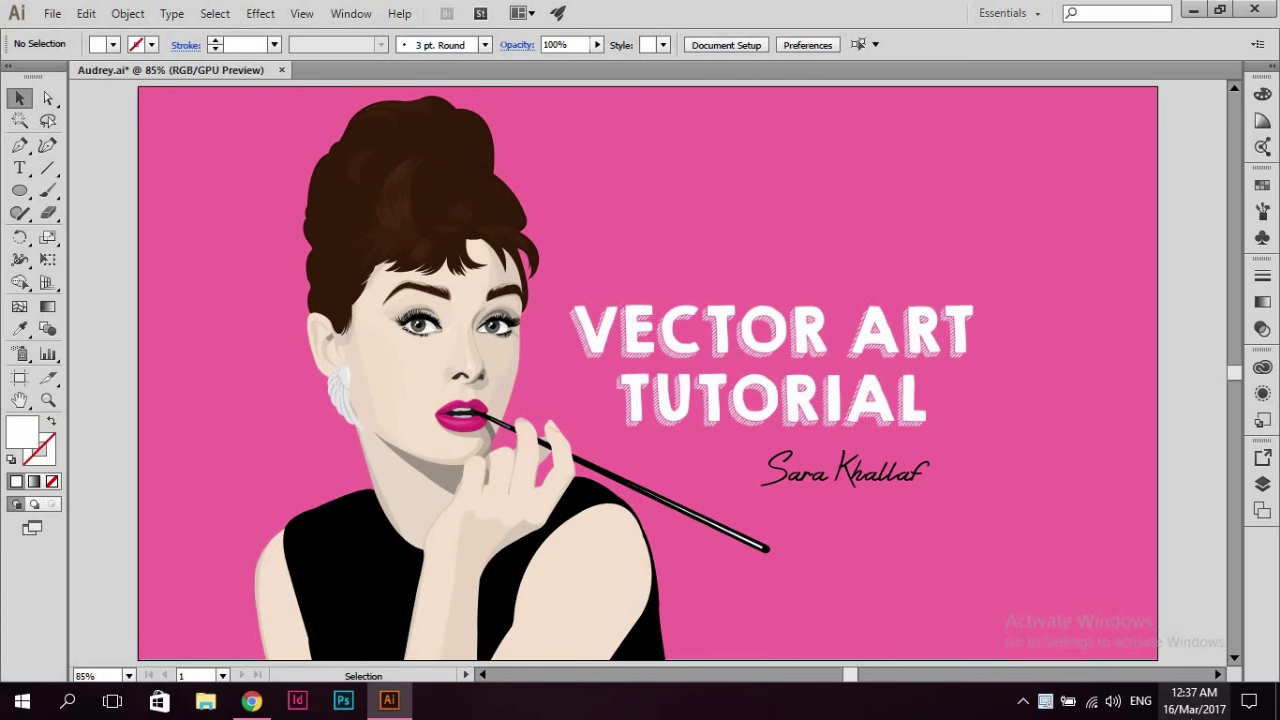